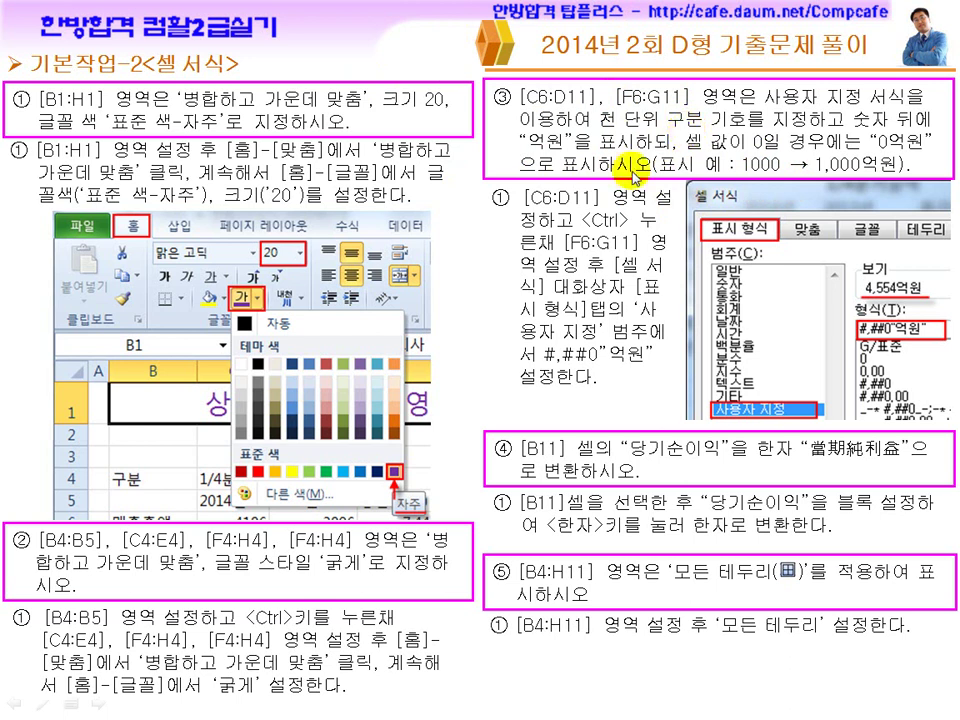
# Switch from the slide show to the Hangul exam document and the Excel workbook 14년_2회 2급D형(문제).xlsm.
pyautogui.press('super')
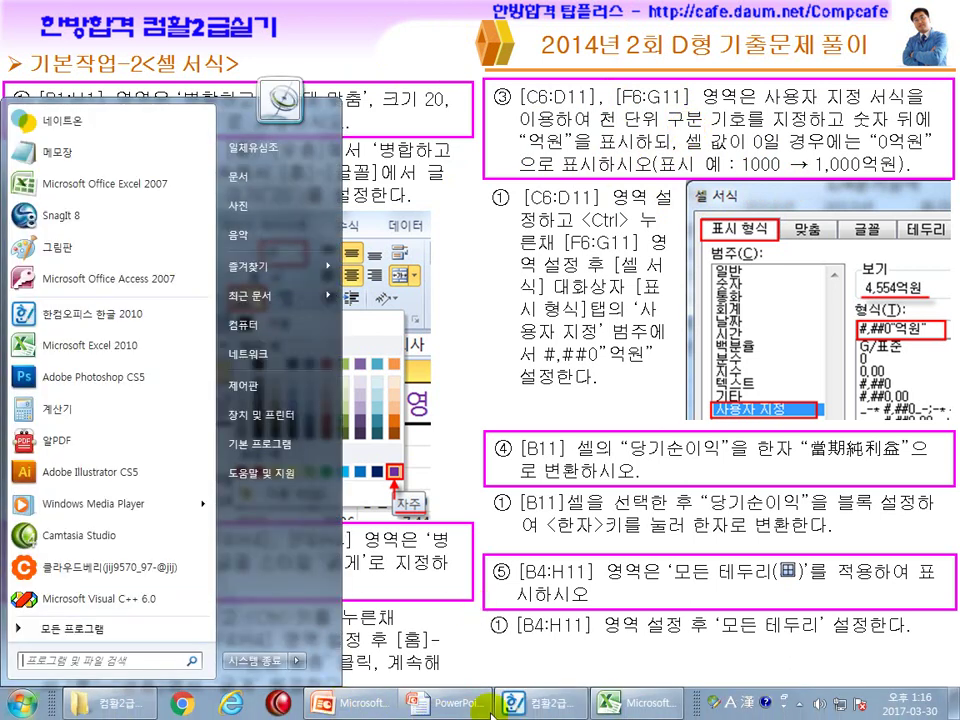
pyautogui.click(538, 703)
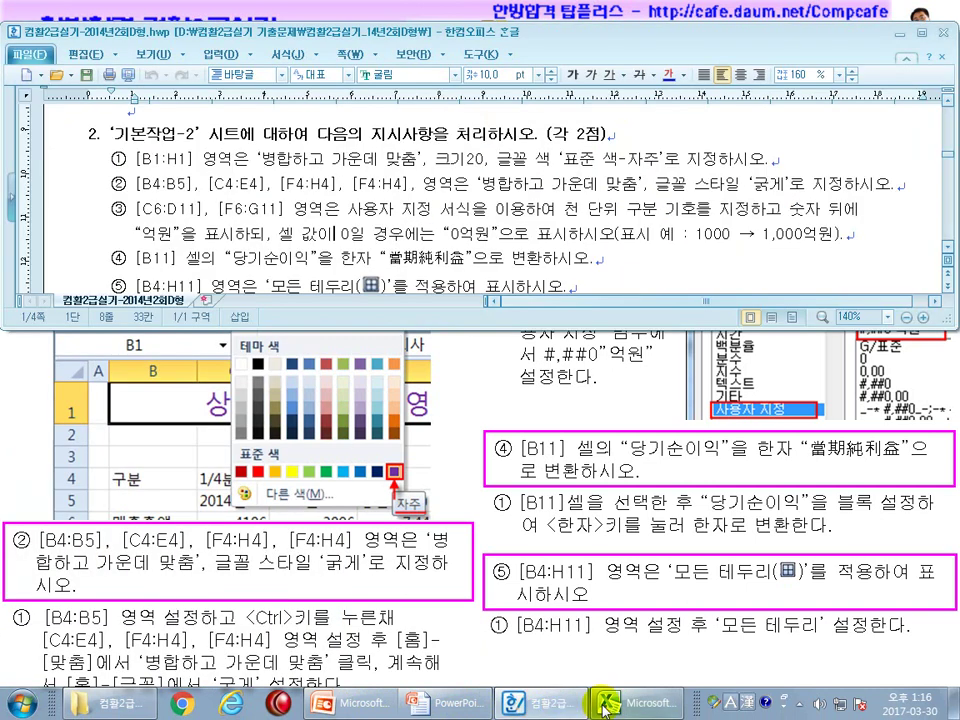
pyautogui.click(632, 703)
pyautogui.click(361, 178)
pyautogui.click(340, 449)
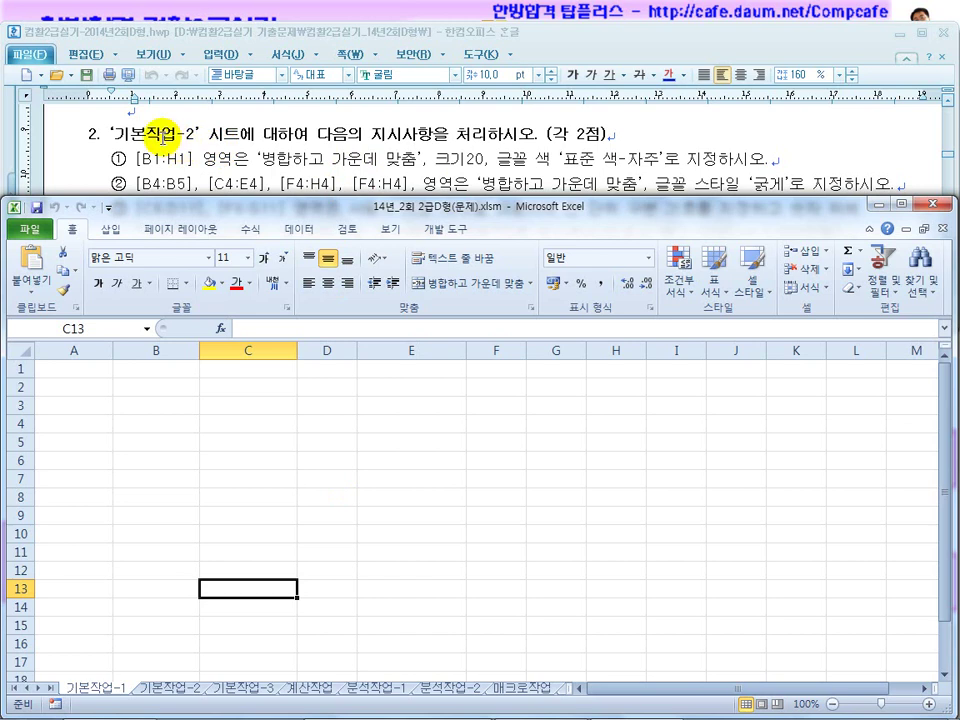
# Show the task 2 instructions in the Hangul document and open the 기본작업-2 worksheet in Excel.
pyautogui.click(121, 104)
pyautogui.click(162, 512)
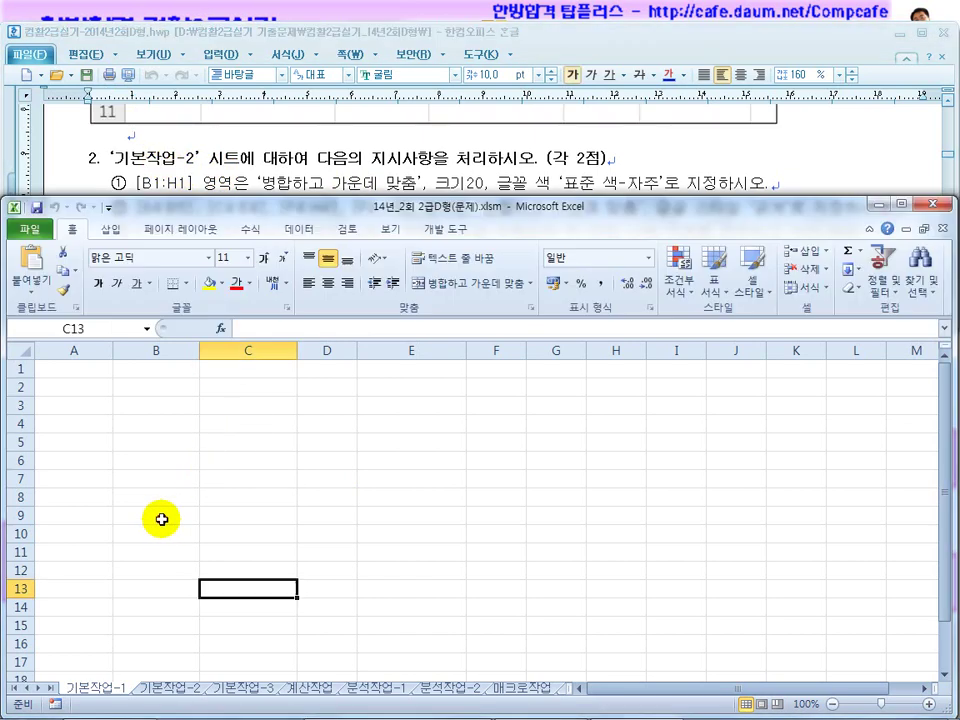
pyautogui.click(262, 143)
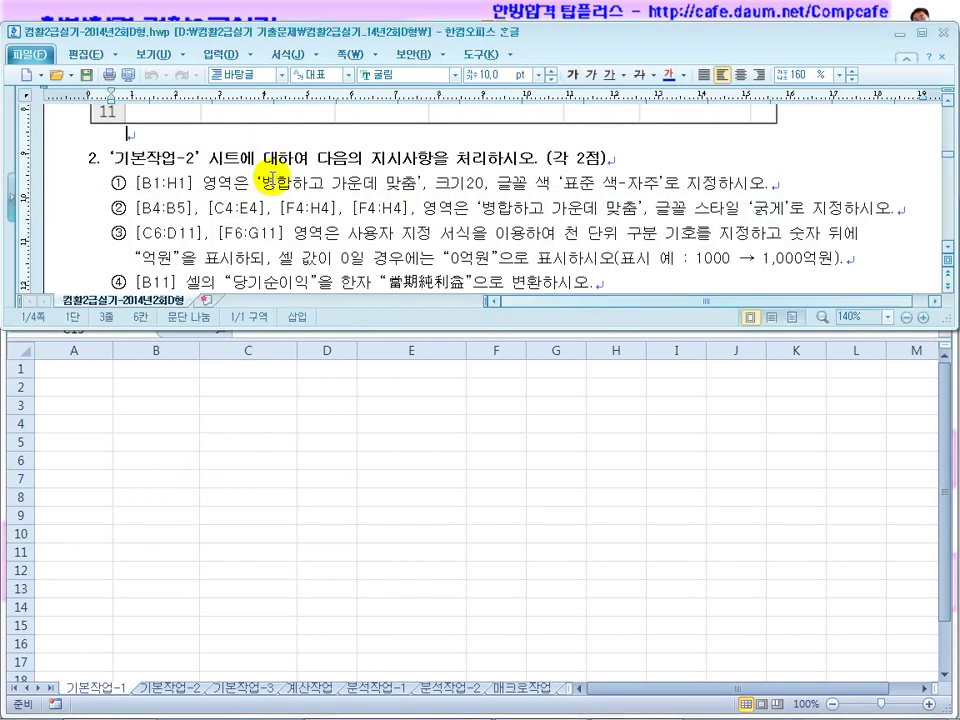
pyautogui.click(947, 250)
pyautogui.click(394, 510)
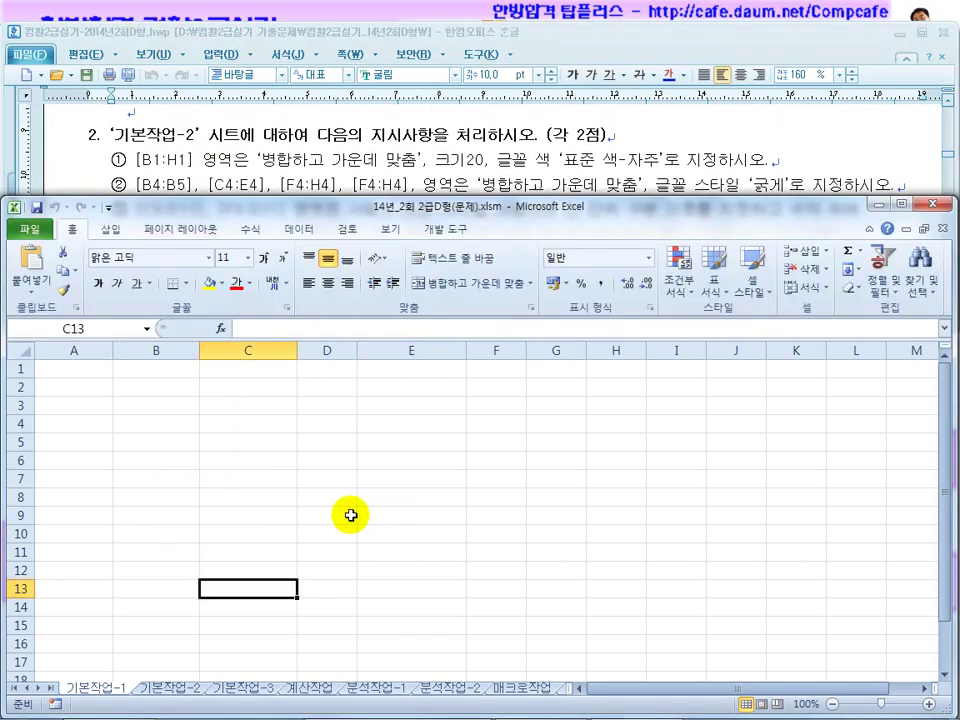
pyautogui.click(170, 689)
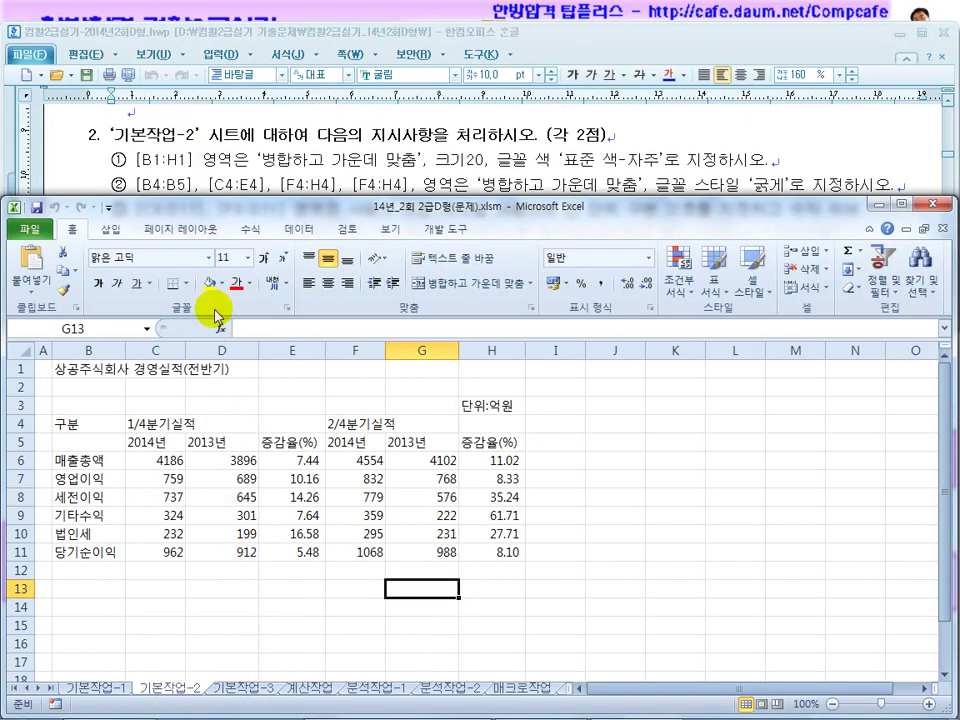
# Format the title range B1:H1 with Merge & Center, font size 20 and the standard purple (자주) font colour.
pyautogui.moveTo(64, 368); pyautogui.dragTo(497, 366)
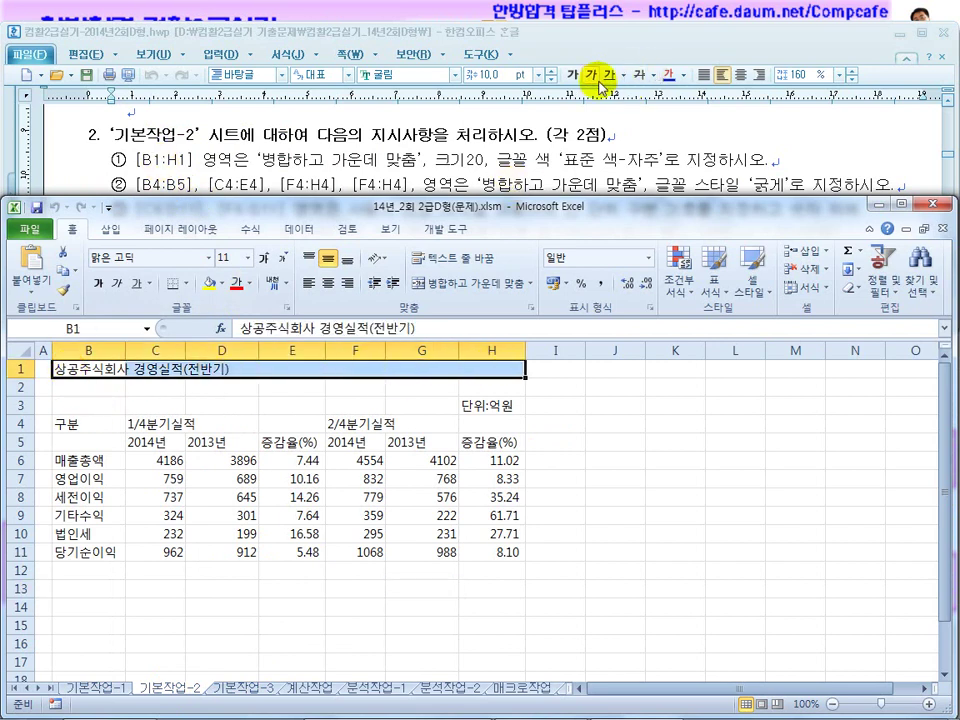
pyautogui.click(466, 292)
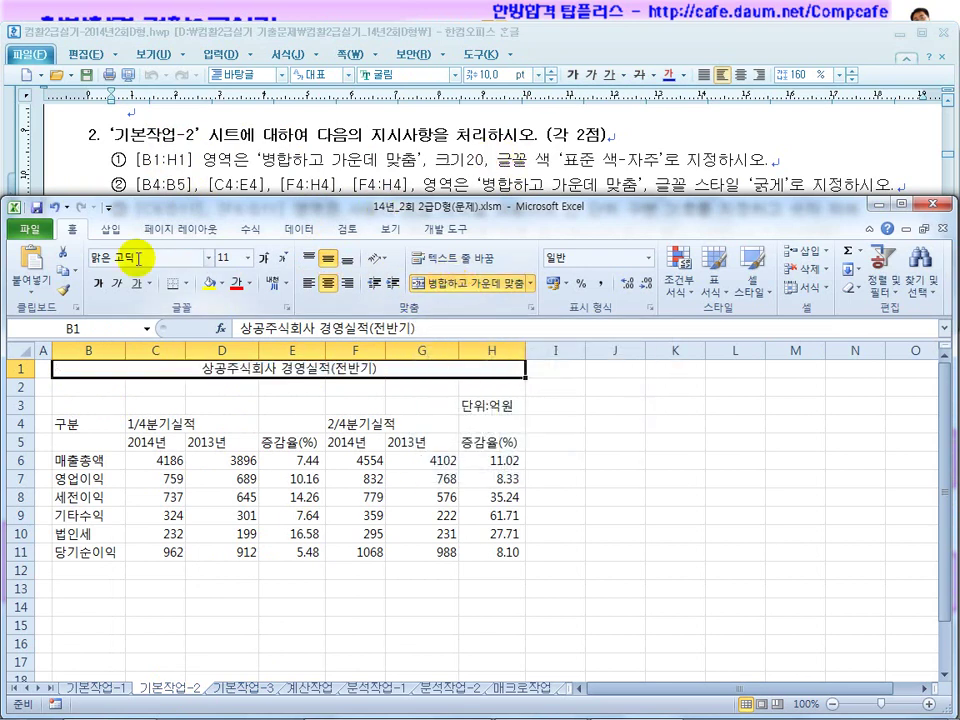
pyautogui.click(231, 259)
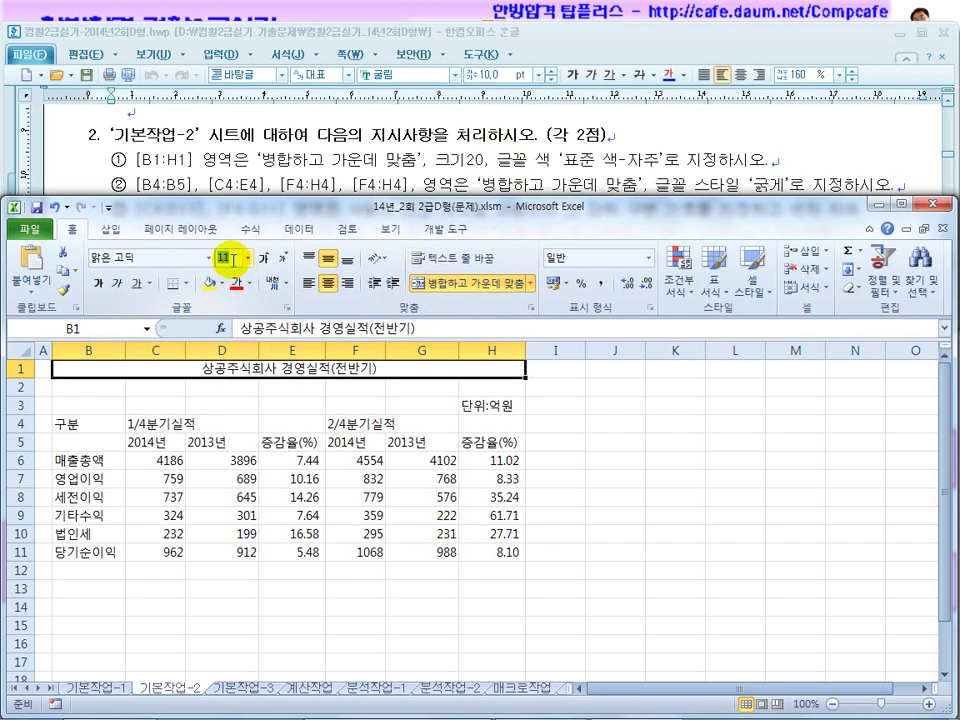
pyautogui.write('20')
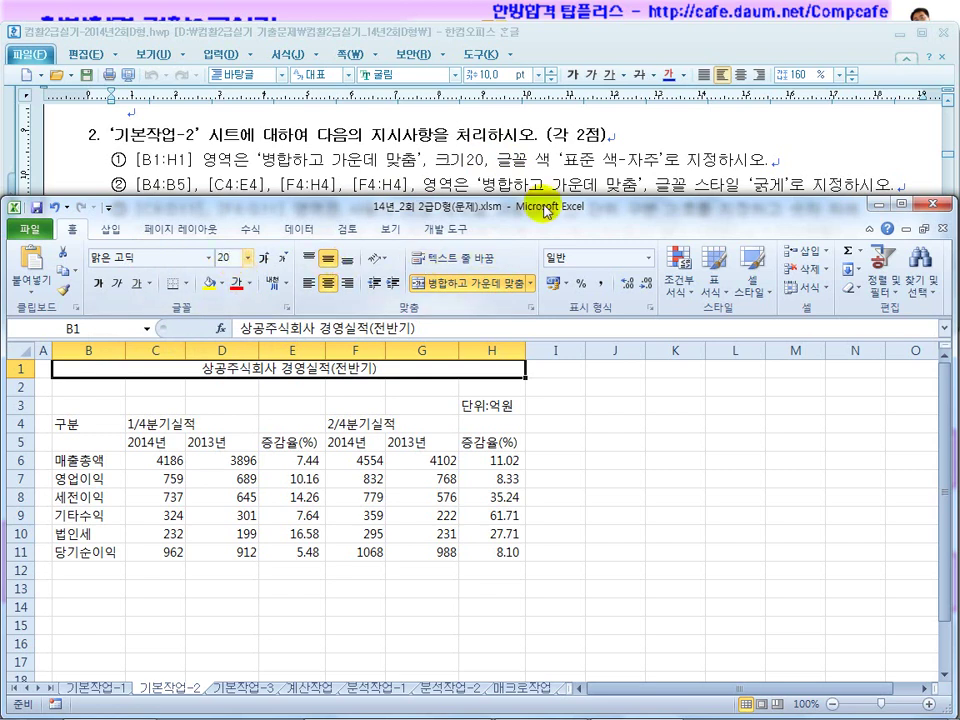
pyautogui.press('Return')
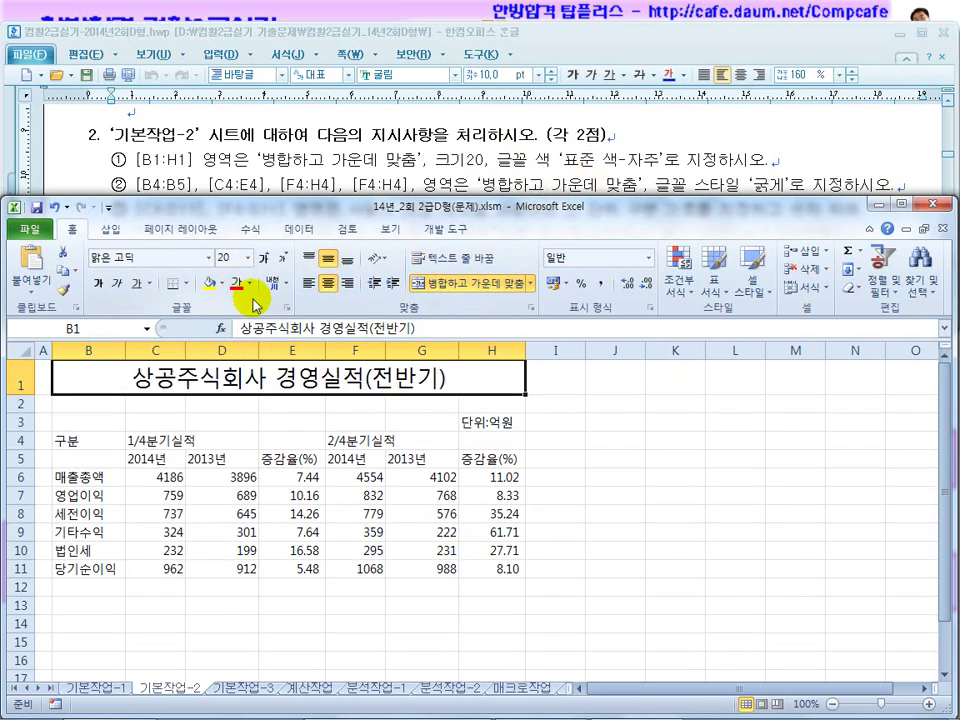
pyautogui.click(250, 285)
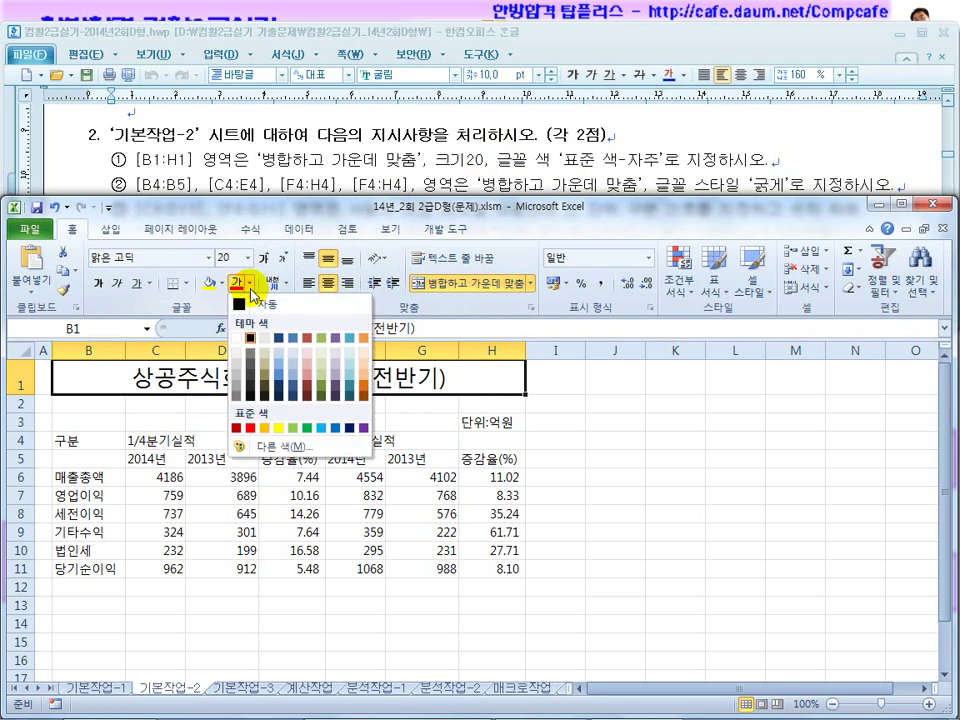
pyautogui.click(364, 428)
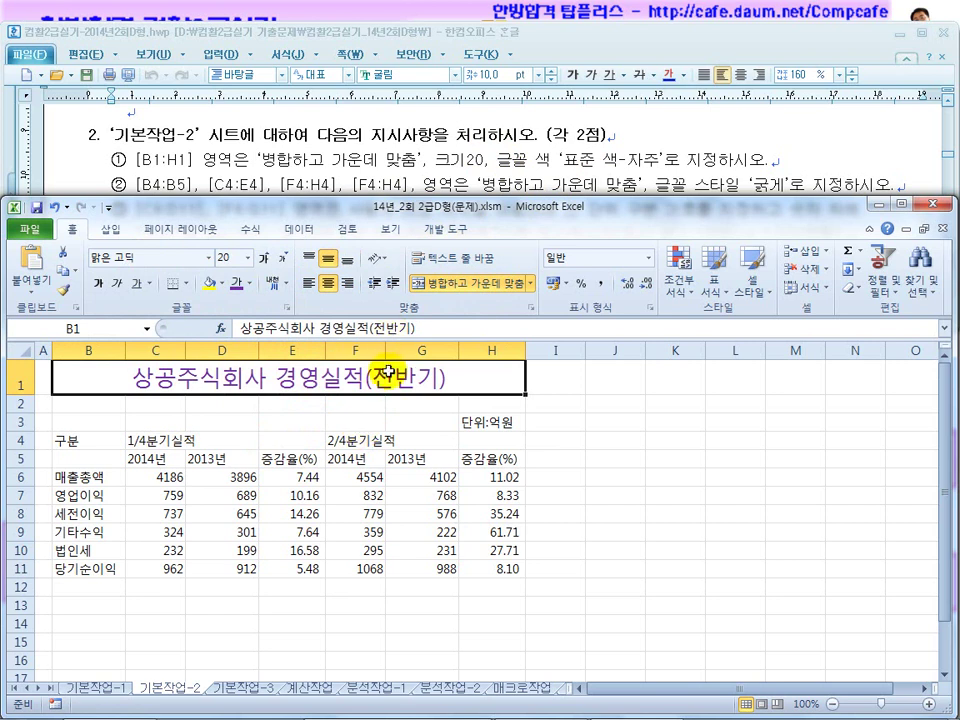
# Merge and center each of the header ranges B4:B5, C4:E4 and F4:H4, and make their text bold.
pyautogui.click(190, 183)
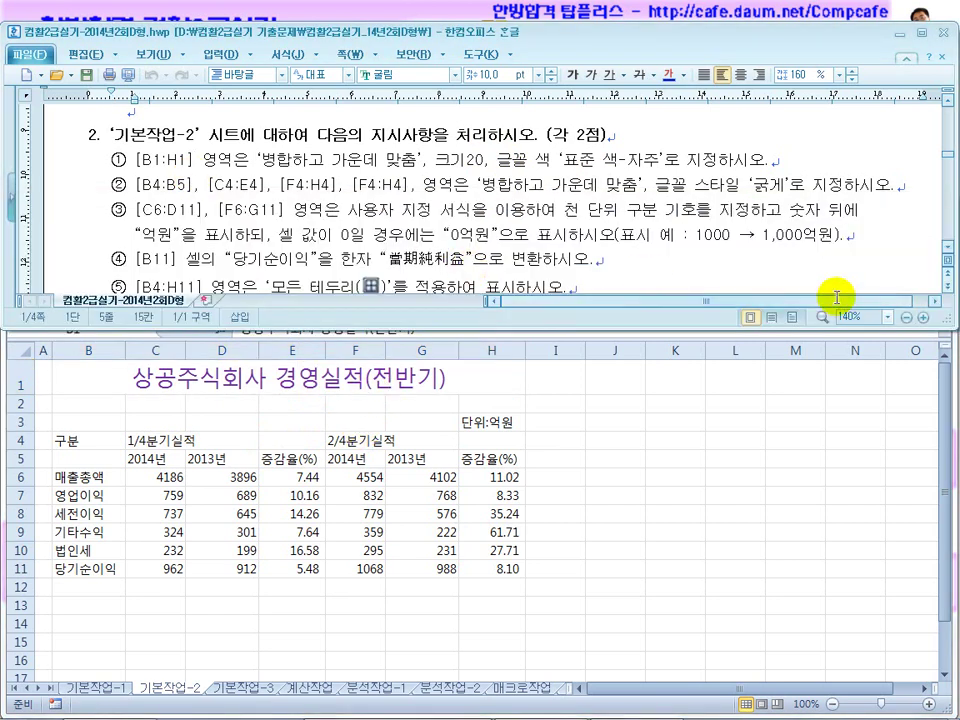
pyautogui.click(947, 246)
pyautogui.click(947, 246)
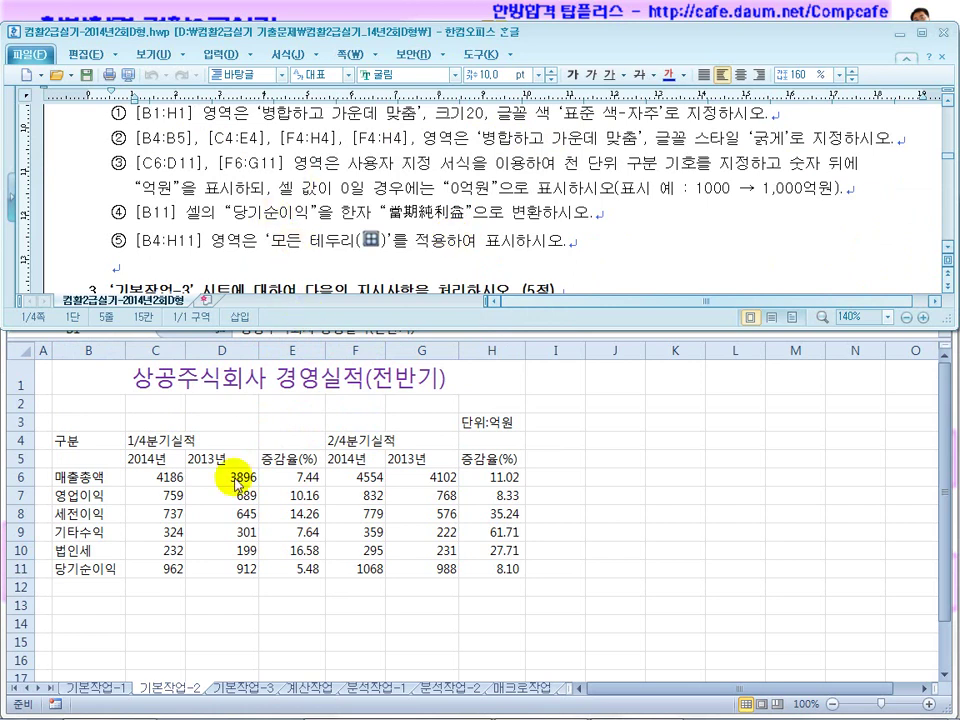
pyautogui.click(246, 392)
pyautogui.click(90, 441)
pyautogui.moveTo(90, 441); pyautogui.dragTo(91, 453)
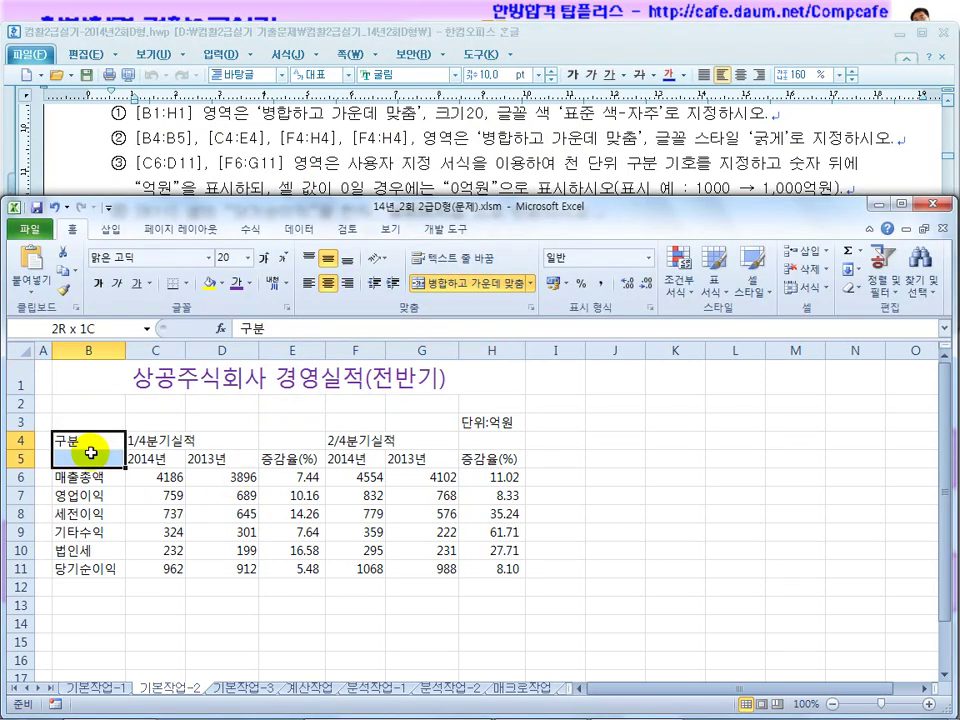
pyautogui.moveTo(91, 453); pyautogui.dragTo(92, 453)
pyautogui.moveTo(155, 438); pyautogui.dragTo(275, 450)
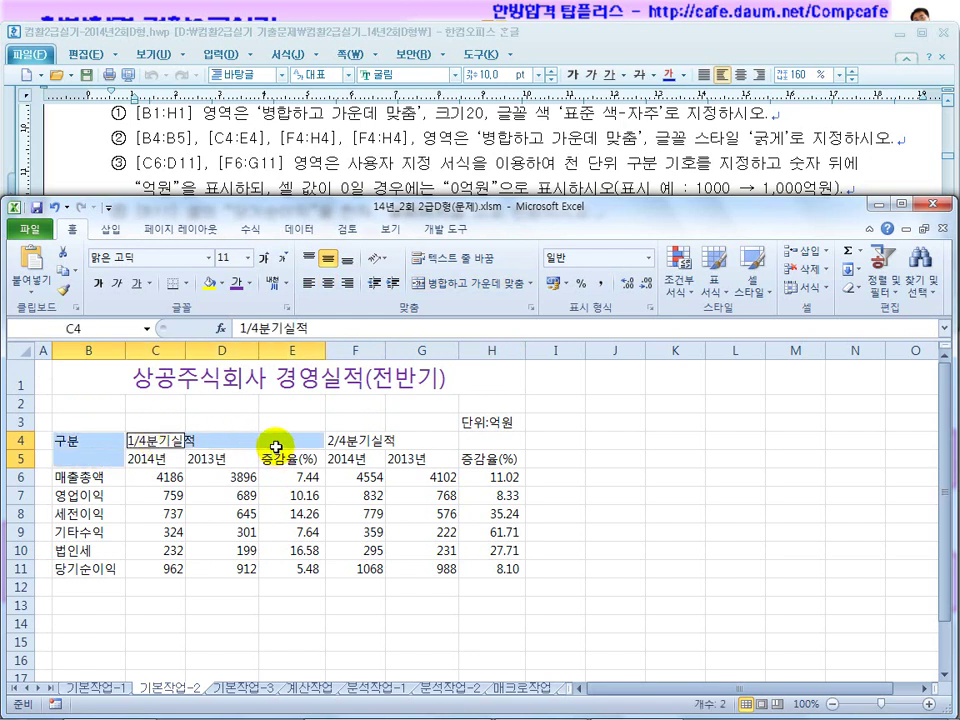
pyautogui.moveTo(349, 441); pyautogui.dragTo(492, 442)
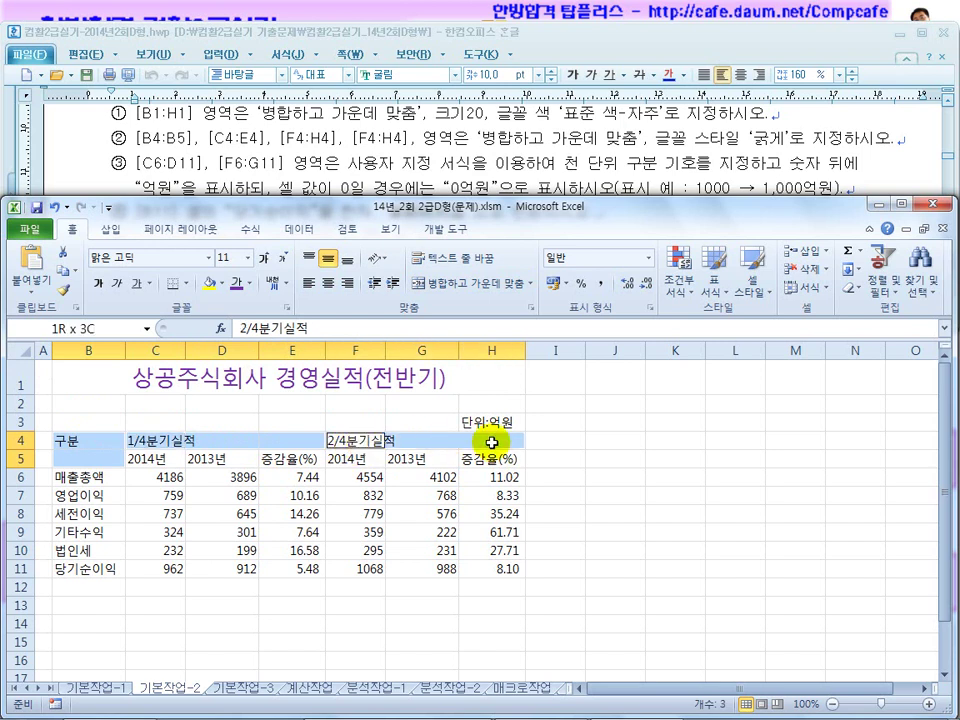
pyautogui.click(455, 287)
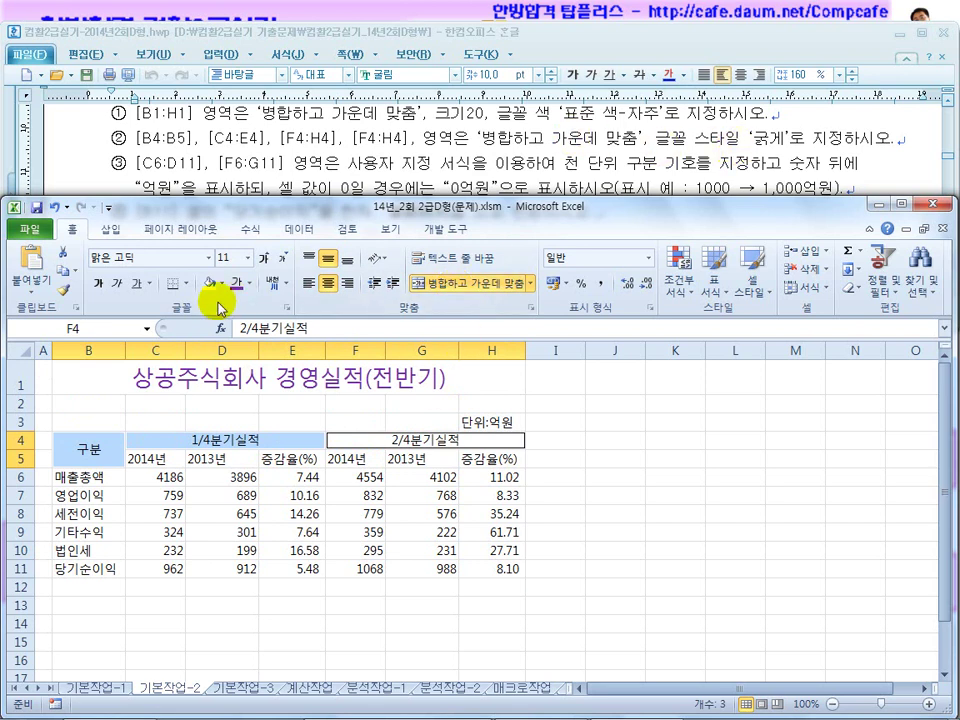
pyautogui.click(99, 285)
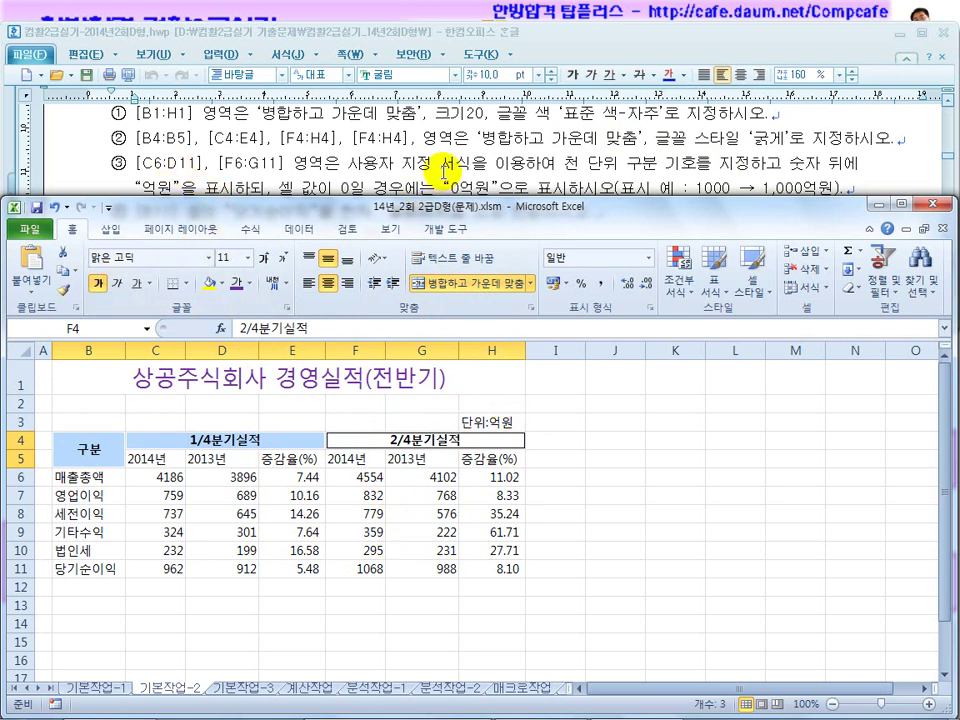
# Check the third instruction in the Hangul document and select C6:D11 together with F6:G11 in the worksheet.
pyautogui.click(441, 165)
pyautogui.click(946, 245)
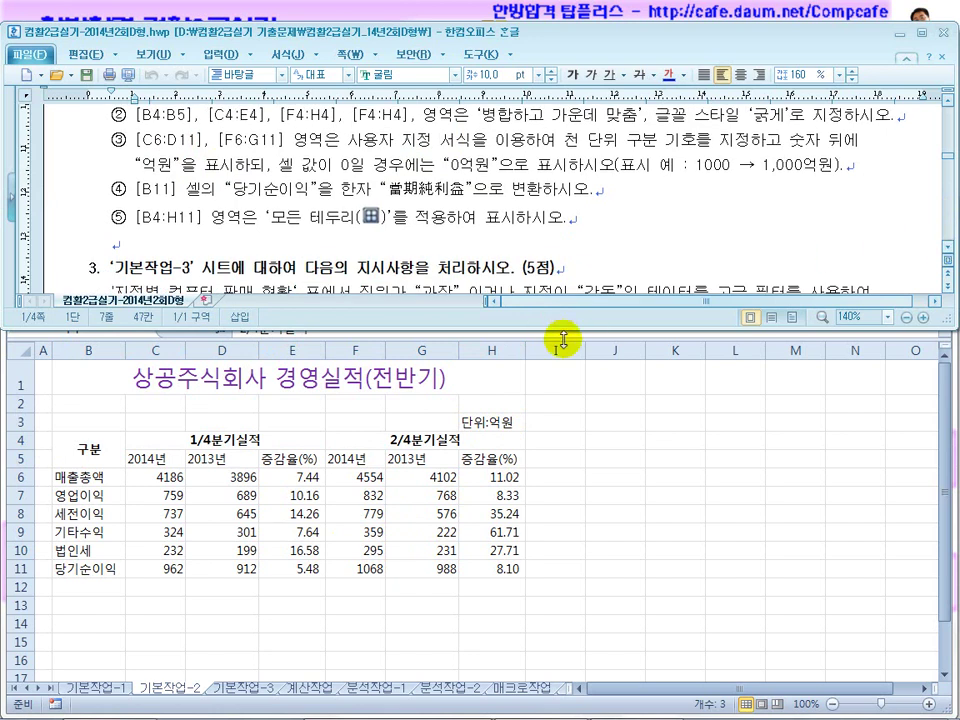
pyautogui.click(445, 395)
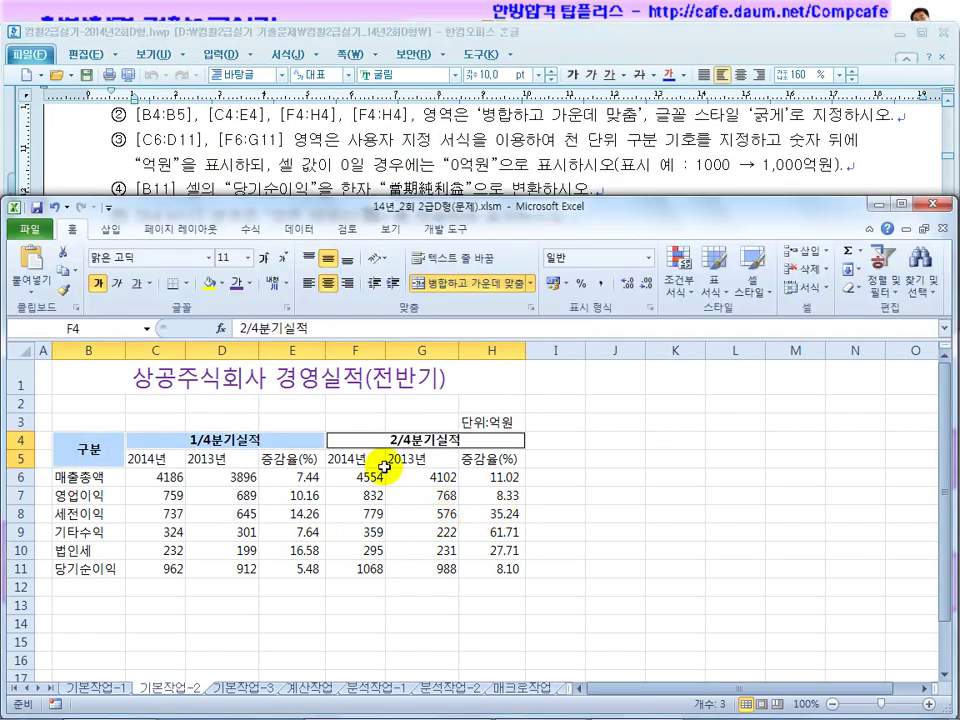
pyautogui.moveTo(139, 478); pyautogui.dragTo(238, 561)
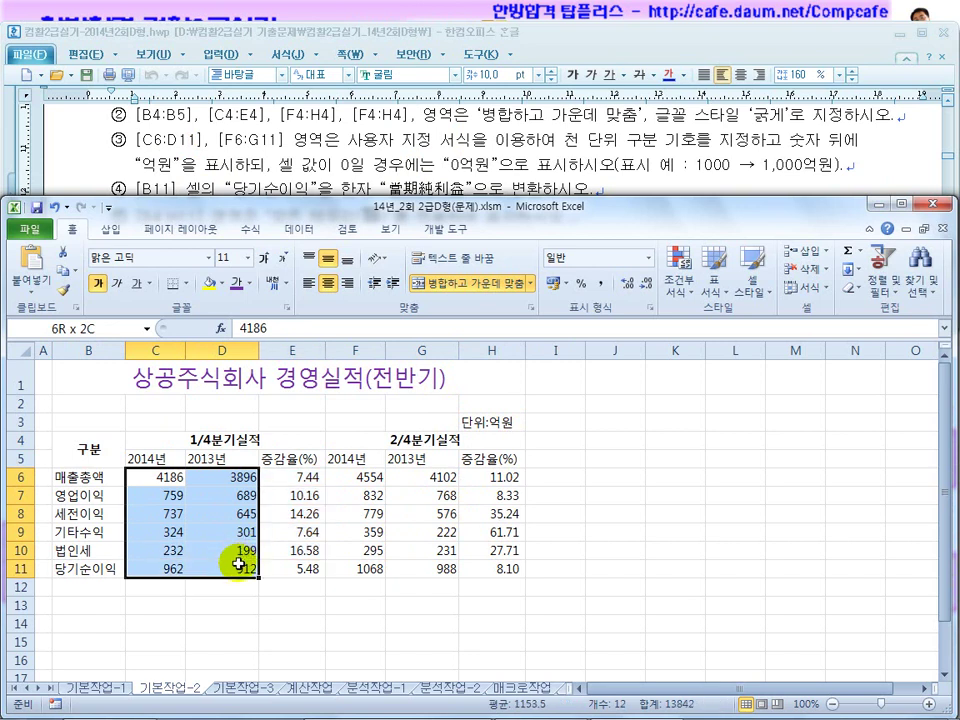
pyautogui.moveTo(238, 561); pyautogui.dragTo(238, 563)
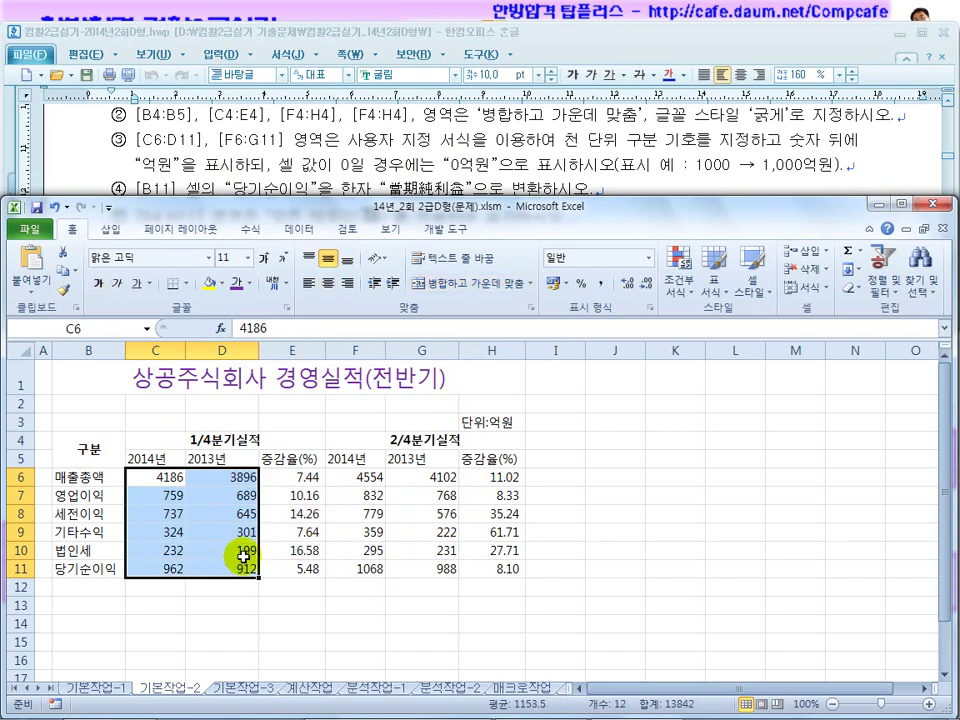
pyautogui.moveTo(358, 478); pyautogui.dragTo(447, 573)
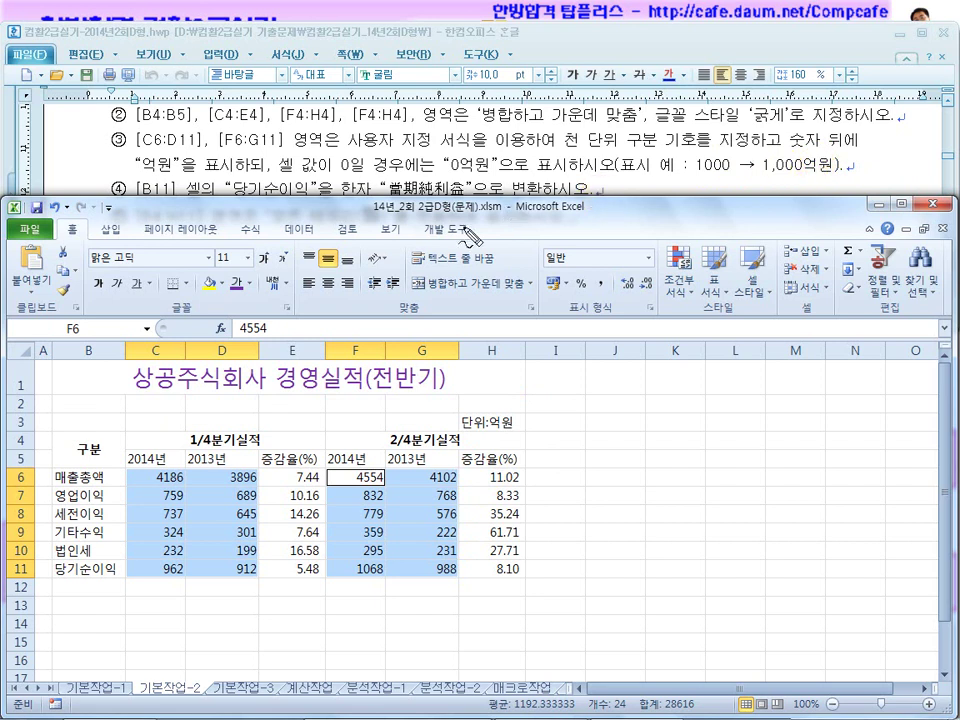
pyautogui.moveTo(444, 157); pyautogui.dragTo(492, 156)
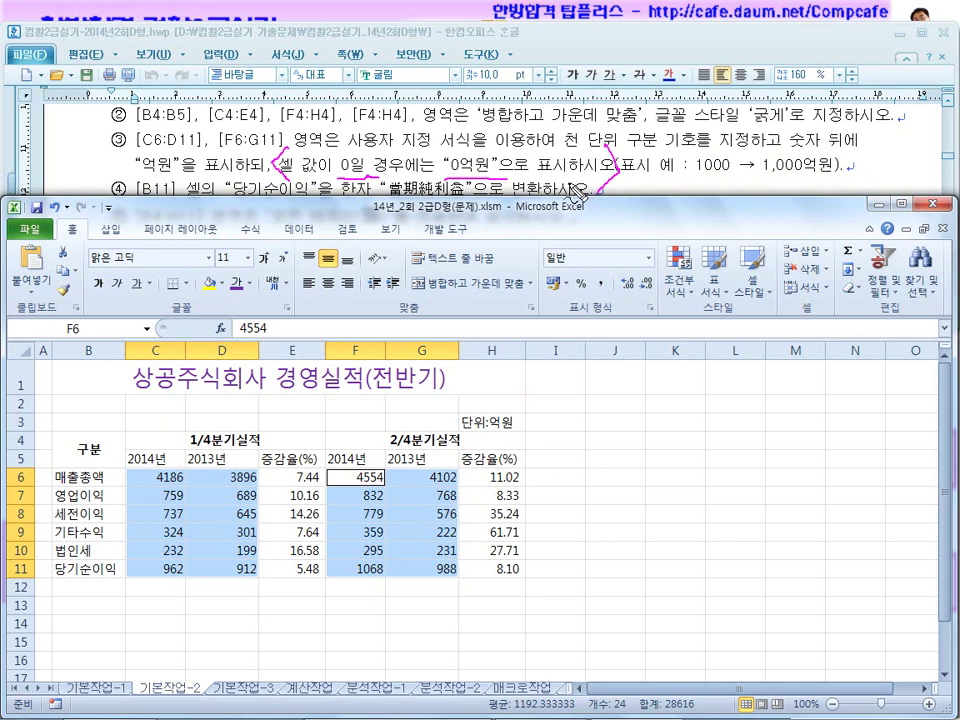
pyautogui.moveTo(366, 180); pyautogui.dragTo(438, 180)
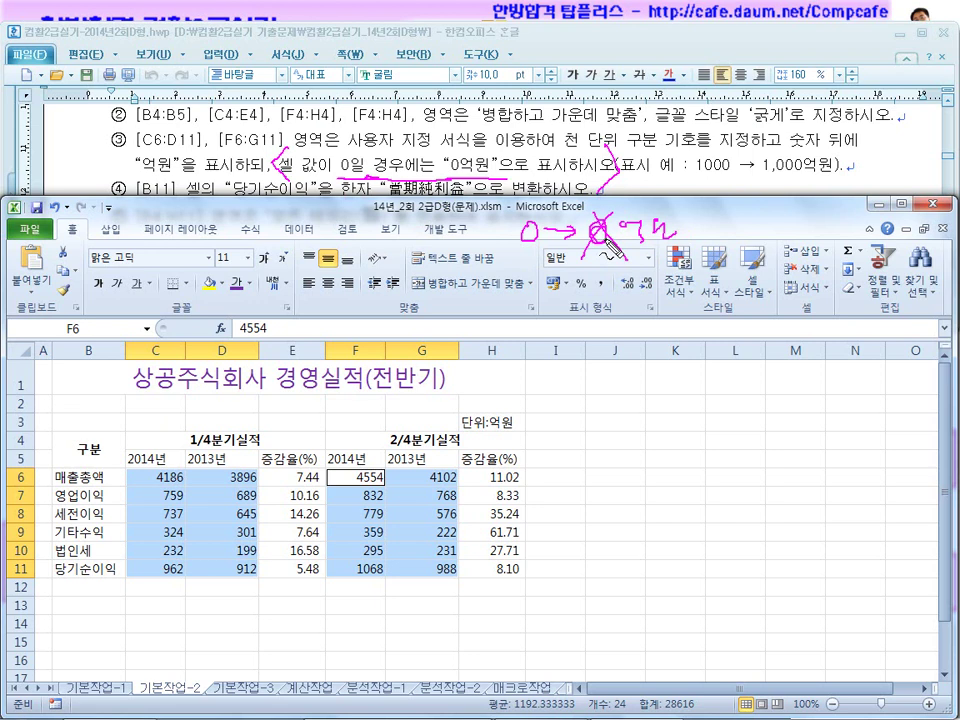
pyautogui.press('Escape')
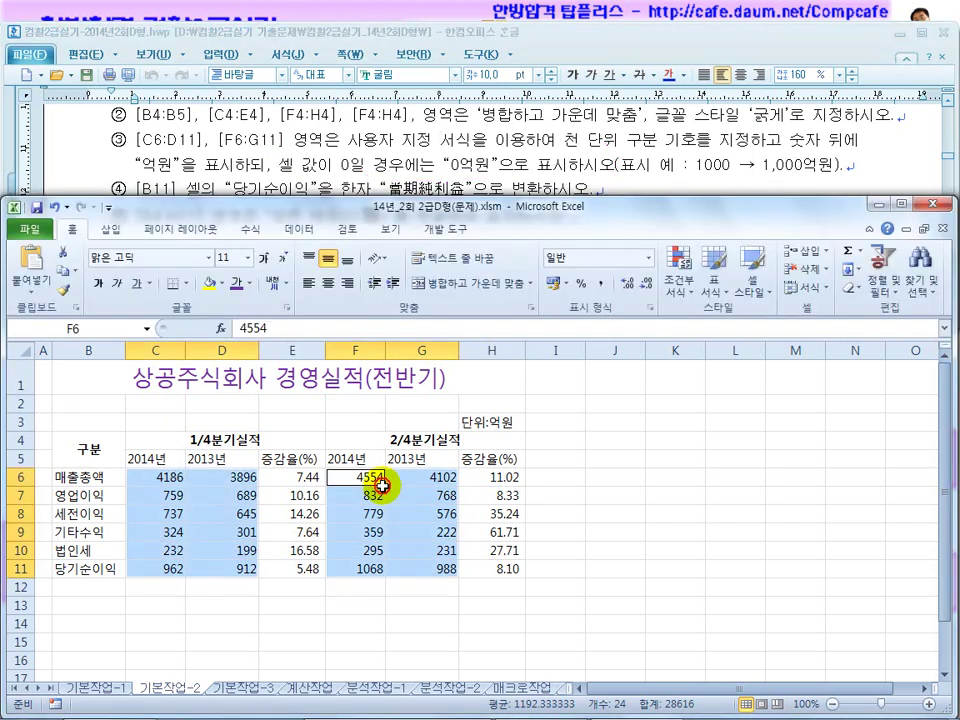
# Apply the custom number format #,##0"억원" to the selected ranges C6:D11 and F6:G11.
pyautogui.rightClick(378, 503)
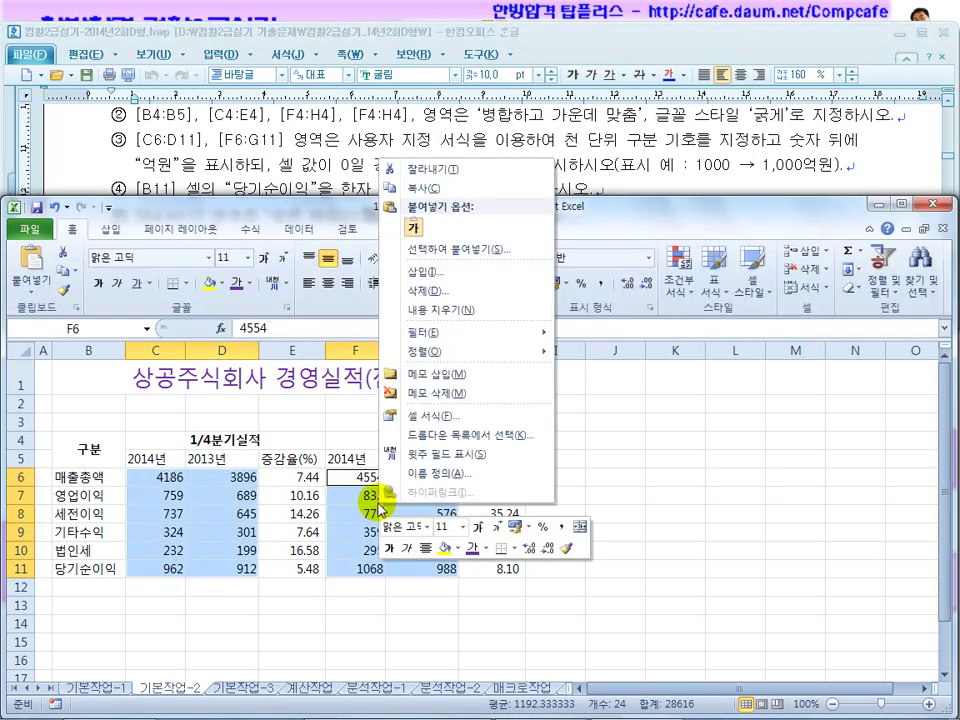
pyautogui.click(443, 416)
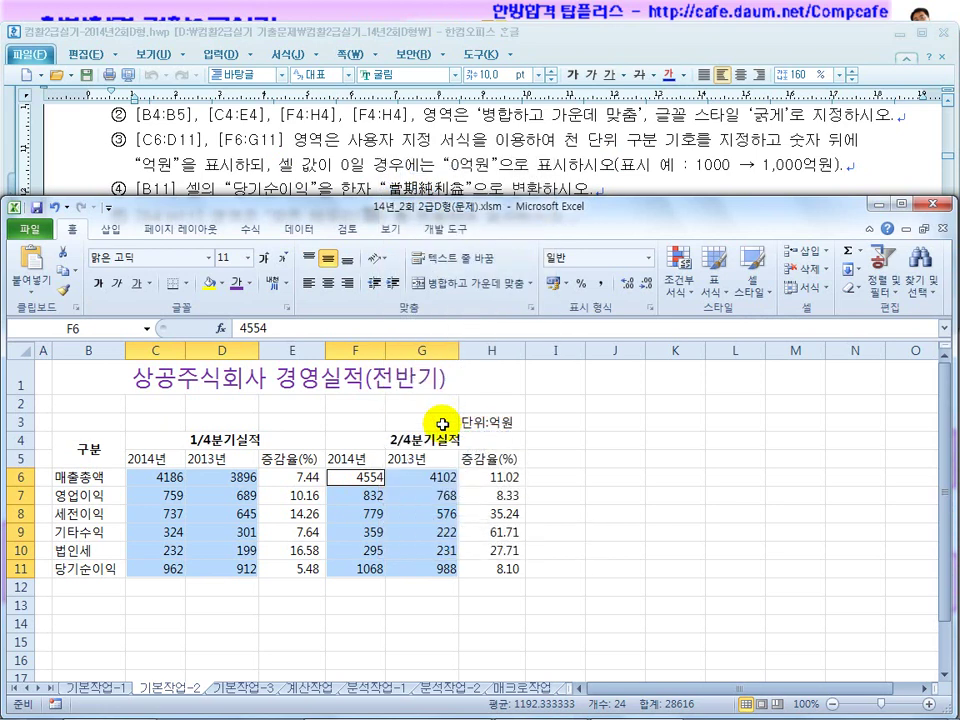
pyautogui.click(258, 413)
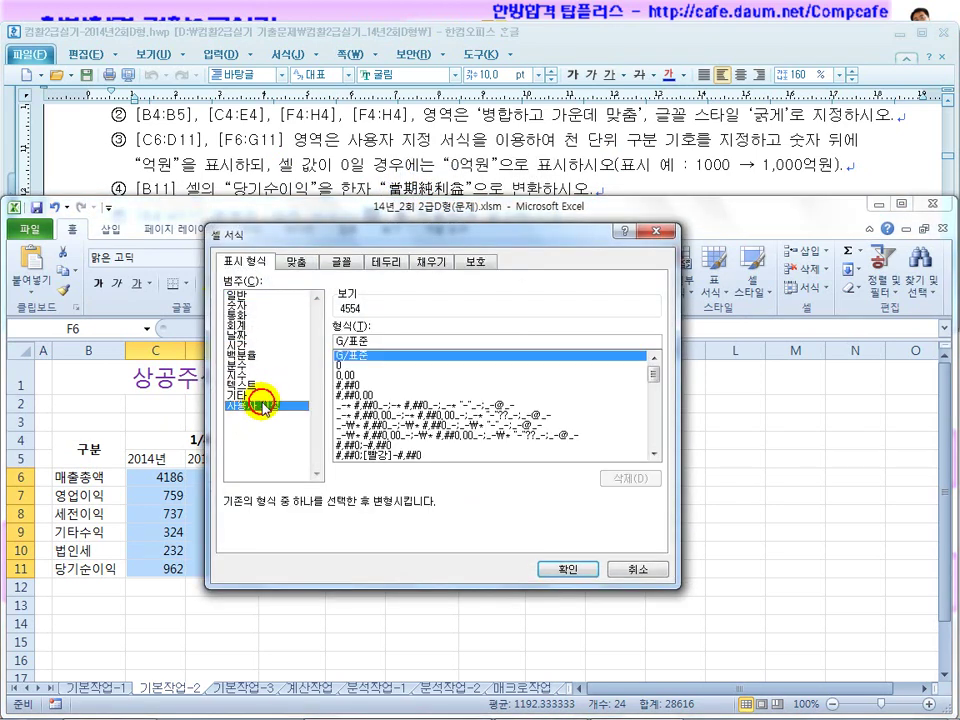
pyautogui.click(350, 386)
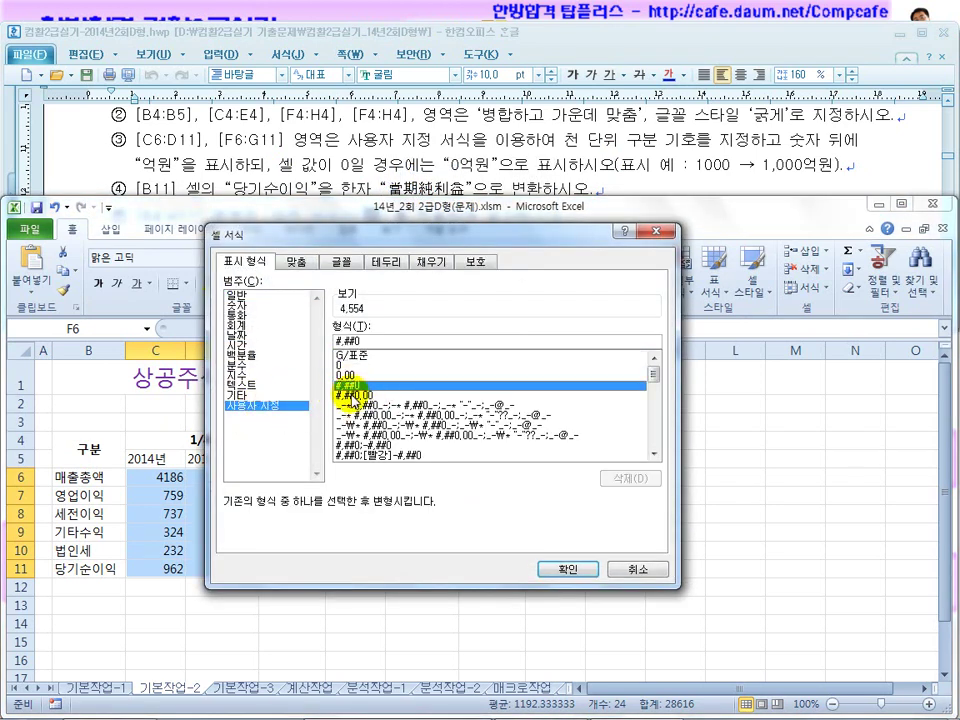
pyautogui.click(360, 343)
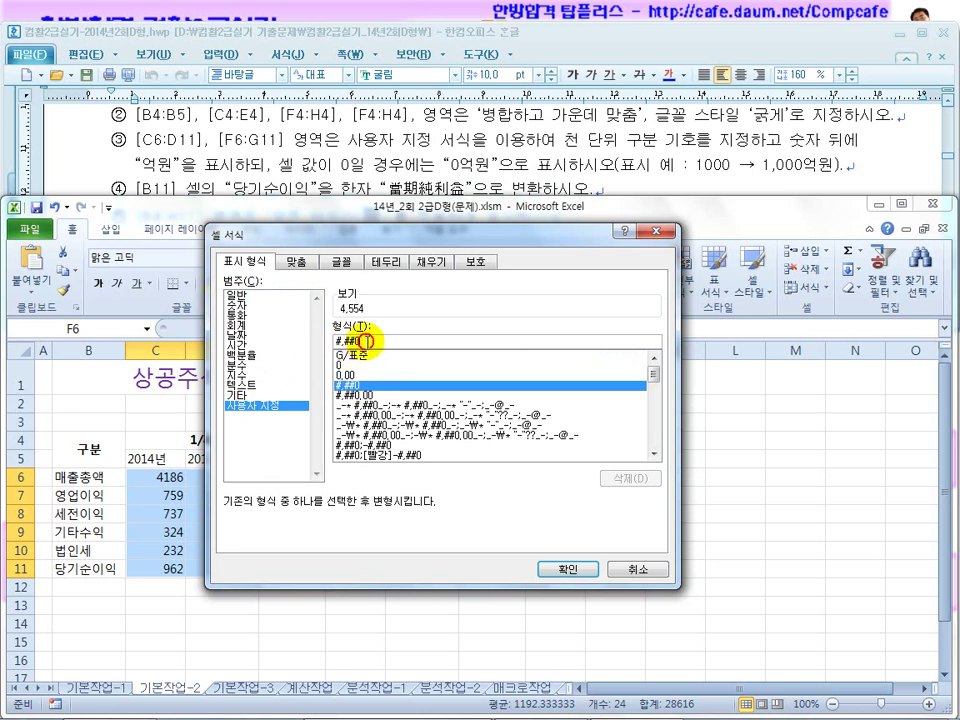
pyautogui.press('BackSpace')
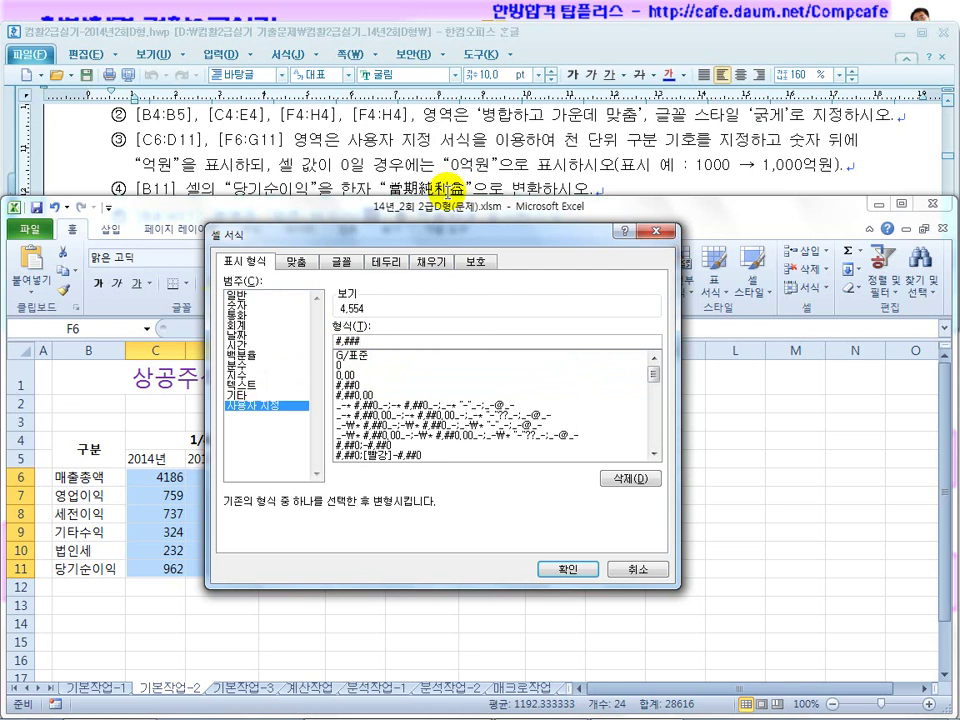
pyautogui.write('0')
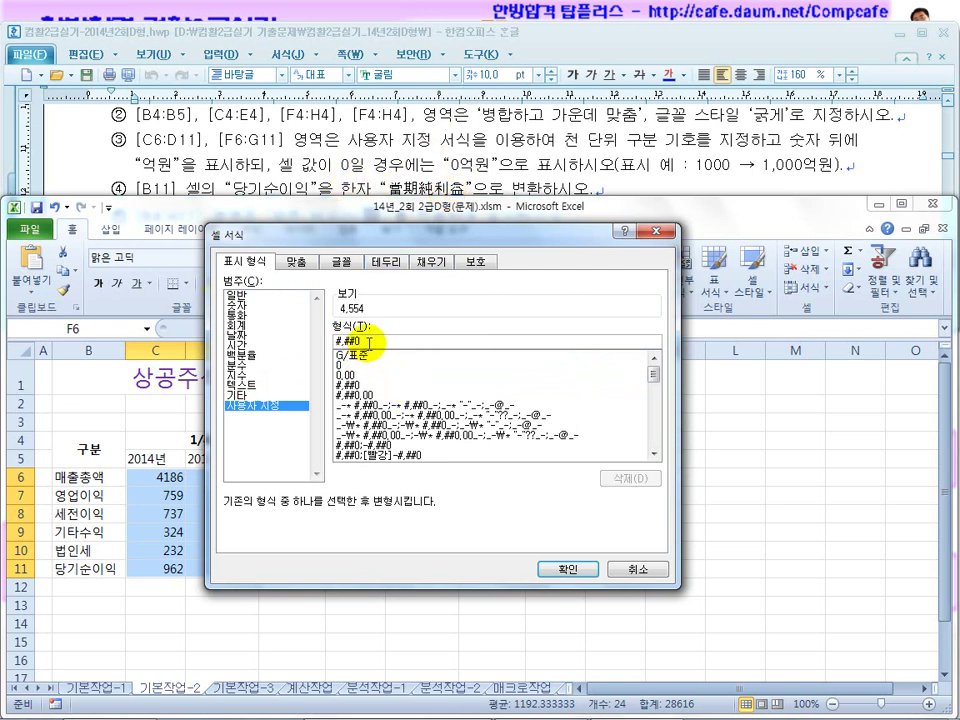
pyautogui.write('"')
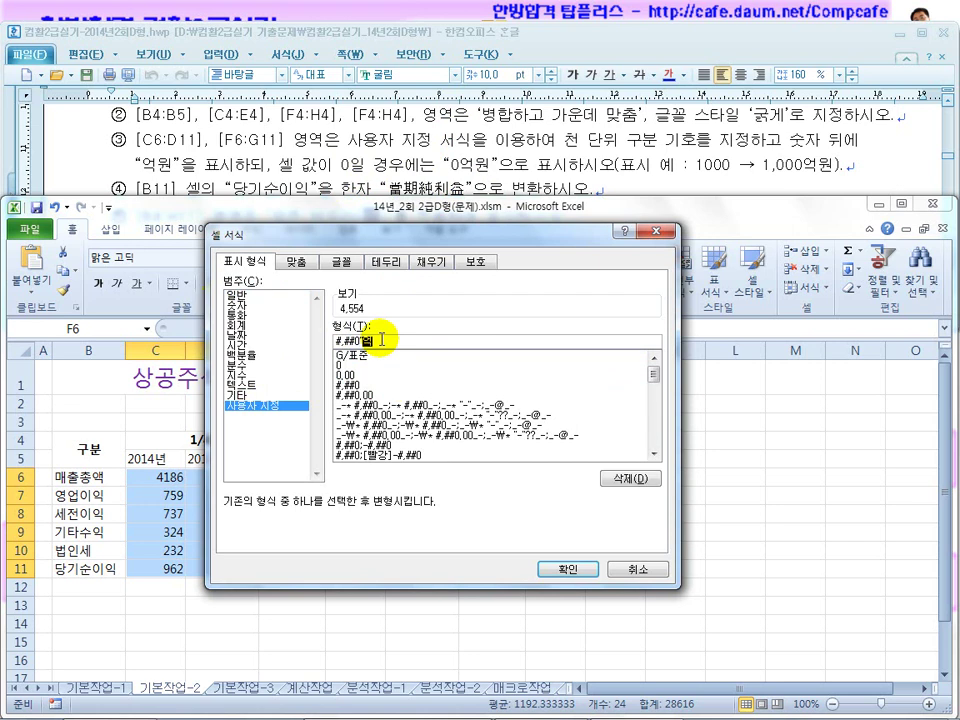
pyautogui.write('억원"')
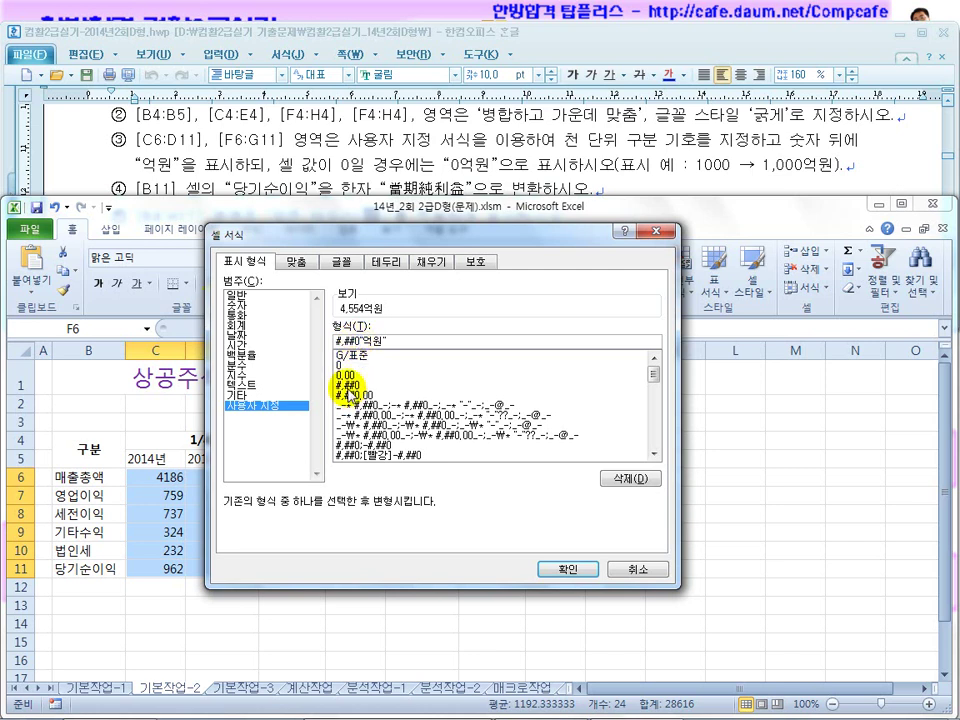
pyautogui.click(566, 568)
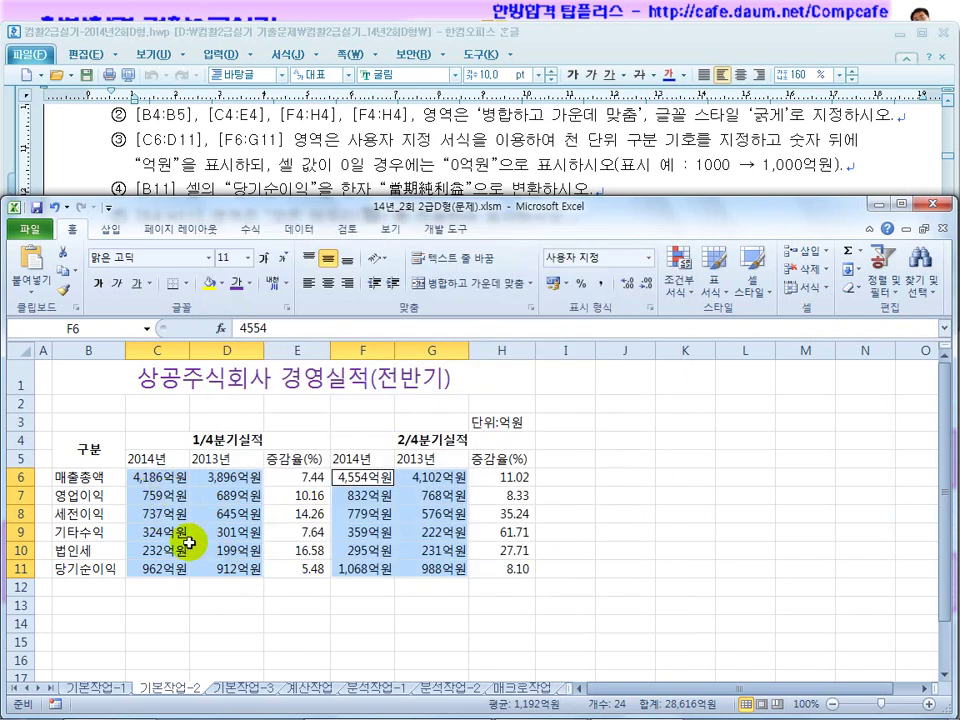
# Check the fourth instruction in the Hangul document and convert 당기순이익 in cell B11 to the Hanja 當期純利益.
pyautogui.click(913, 148)
pyautogui.click(948, 245)
pyautogui.click(948, 245)
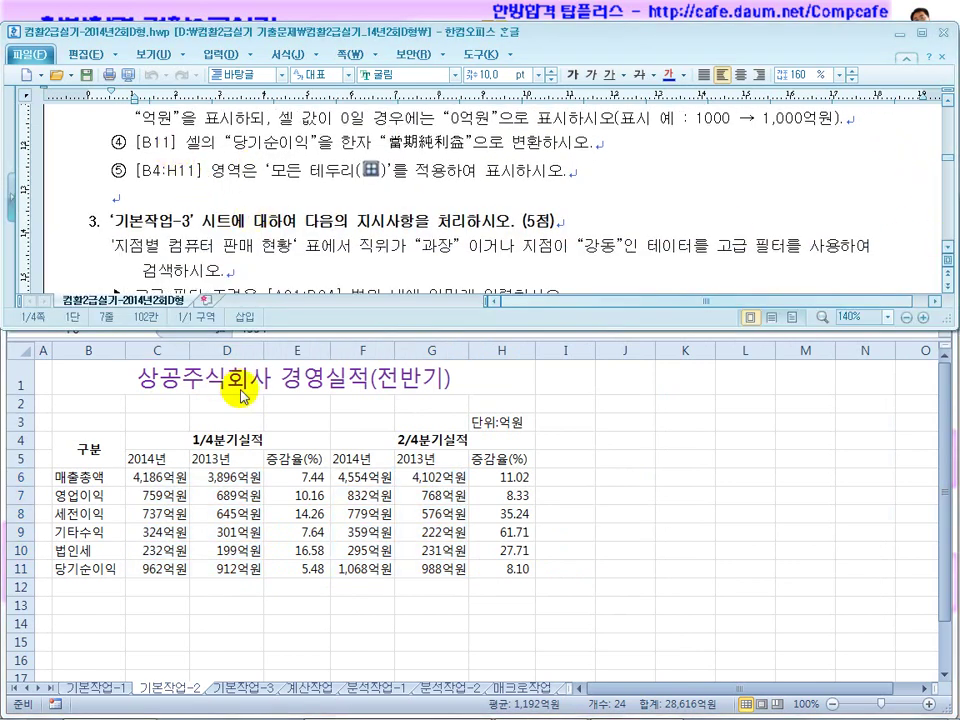
pyautogui.click(263, 440)
pyautogui.click(84, 568)
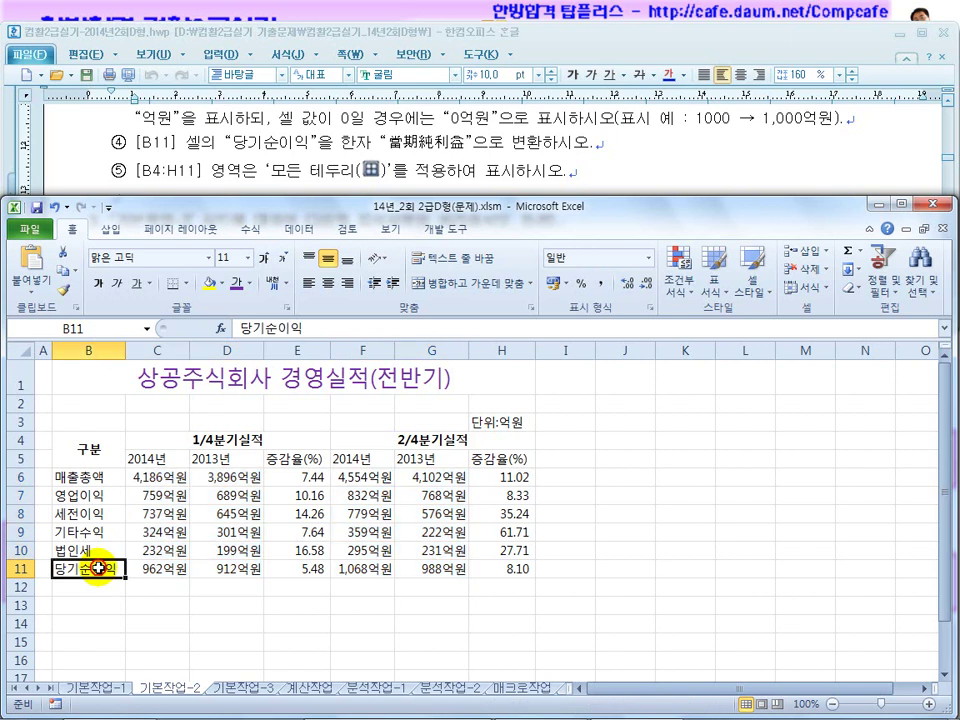
pyautogui.moveTo(306, 328); pyautogui.dragTo(226, 328)
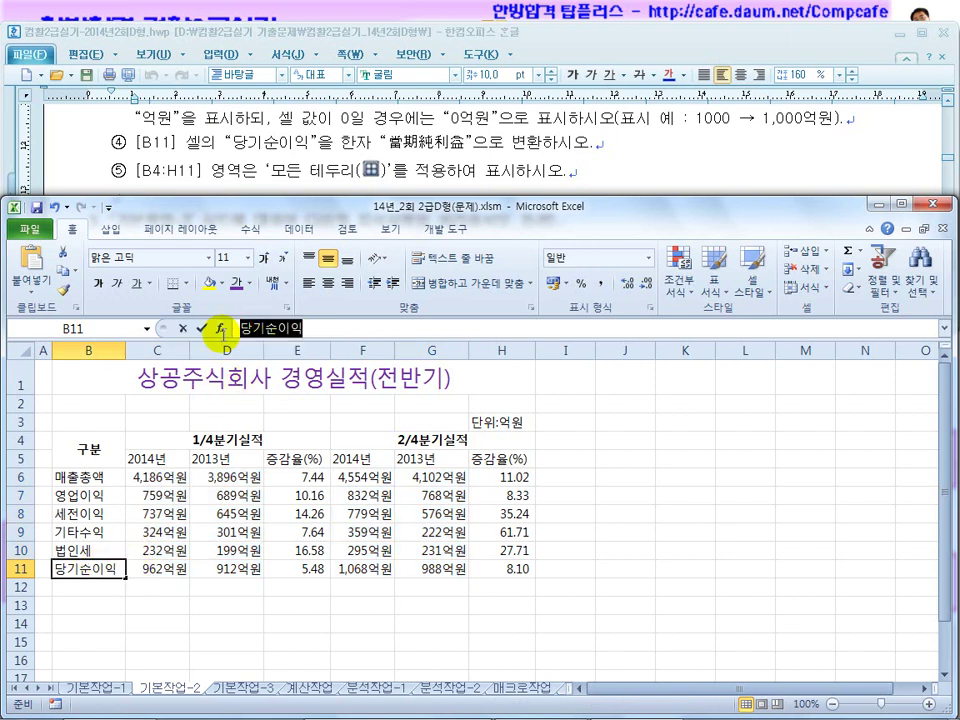
pyautogui.press('Hangul_Hanja')
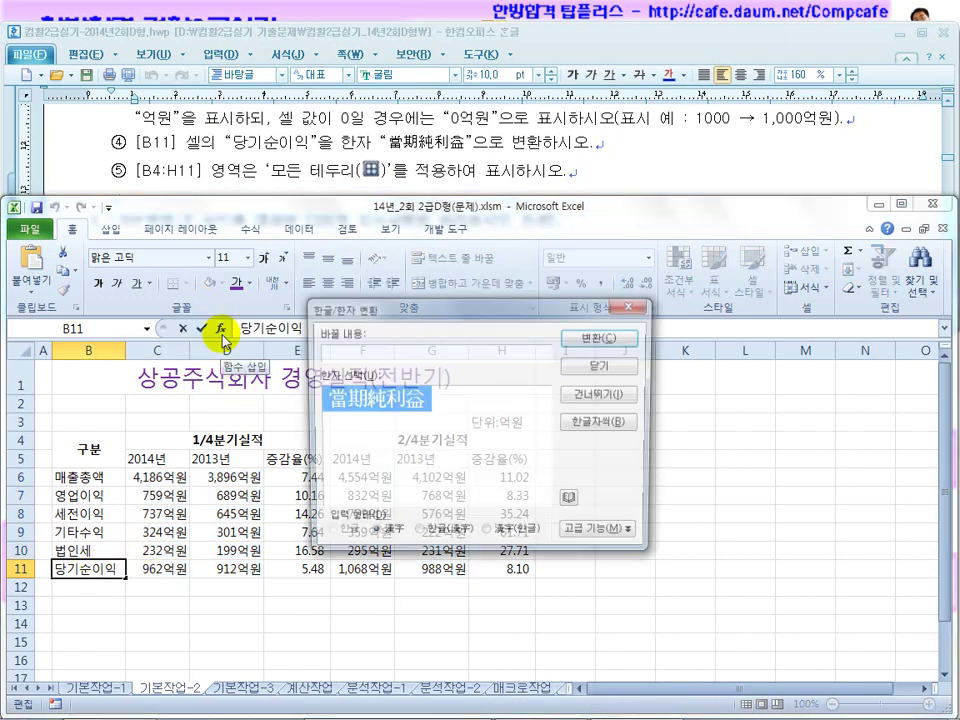
pyautogui.click(603, 339)
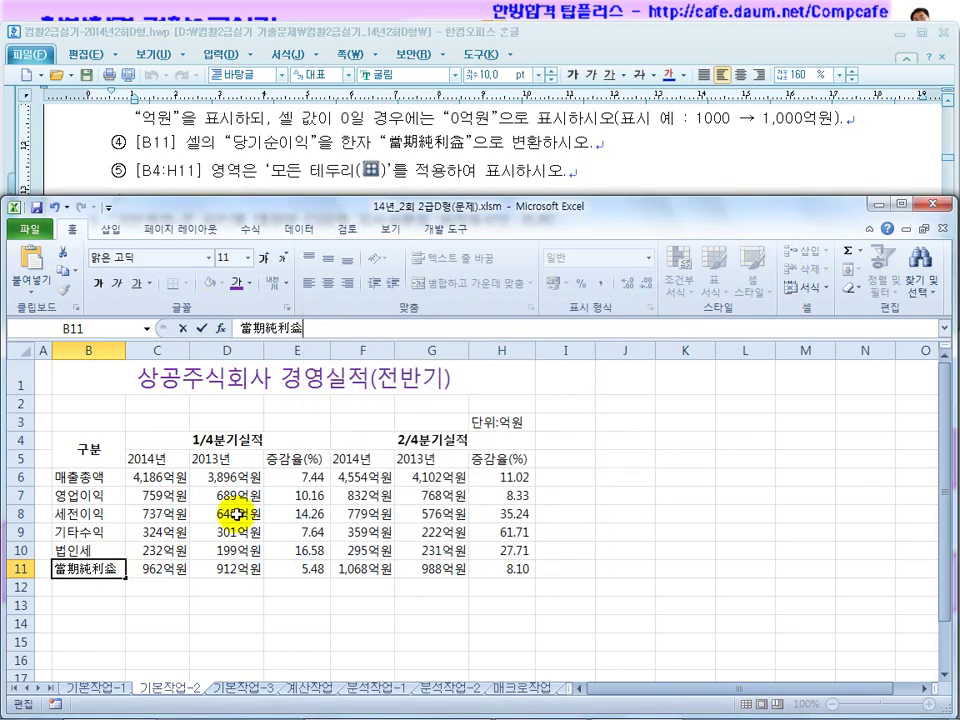
pyautogui.press('Return')
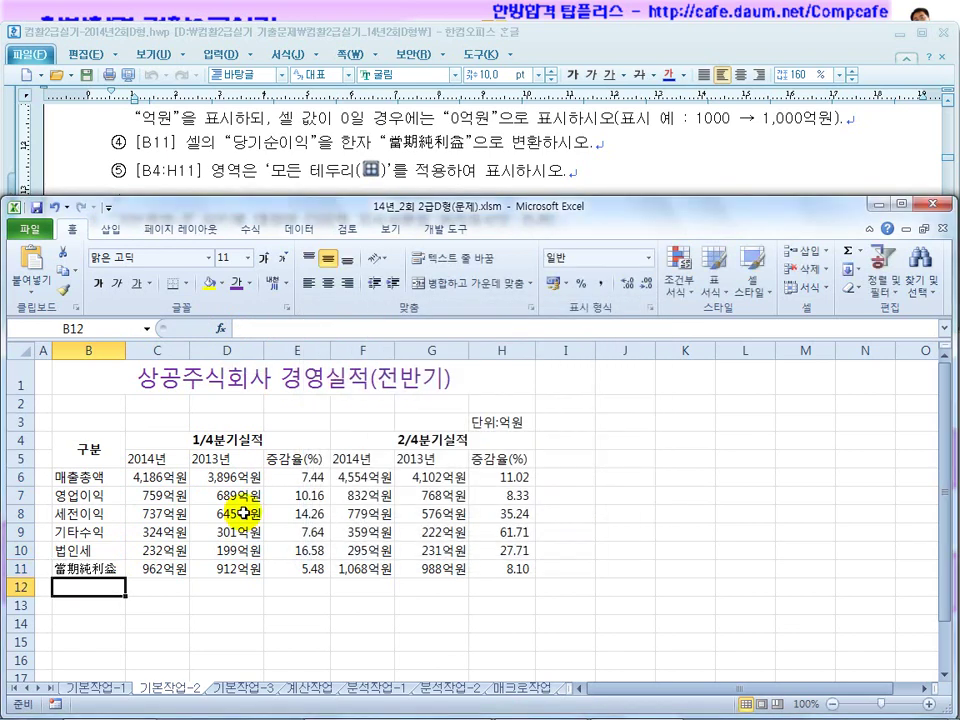
# Apply All Borders (모든 테두리) to the table range B4:H11.
pyautogui.moveTo(85, 447); pyautogui.dragTo(465, 571)
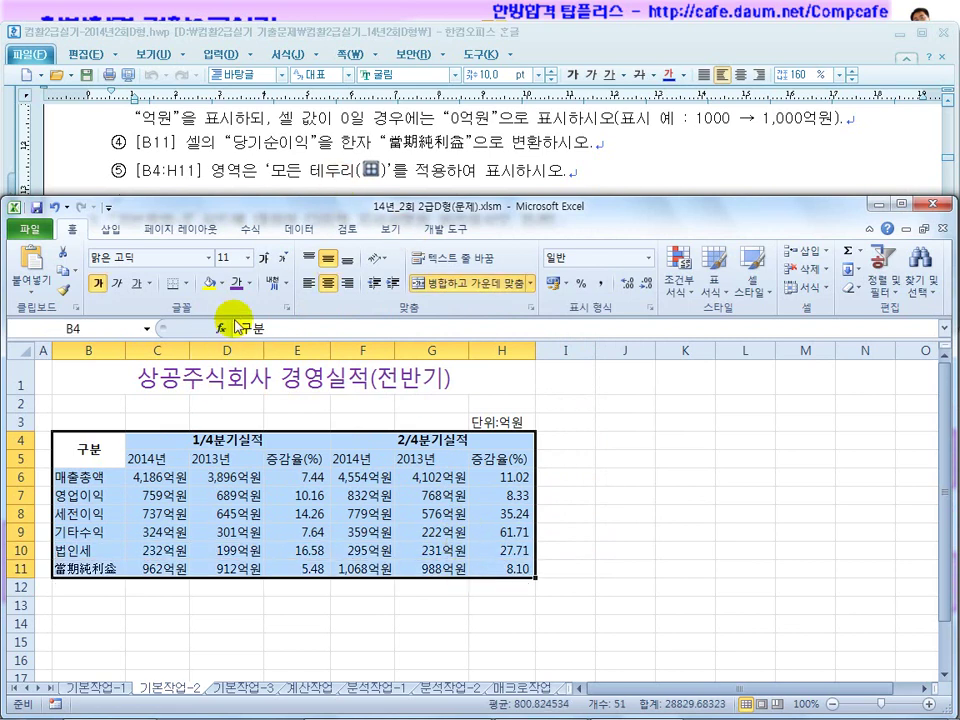
pyautogui.click(185, 283)
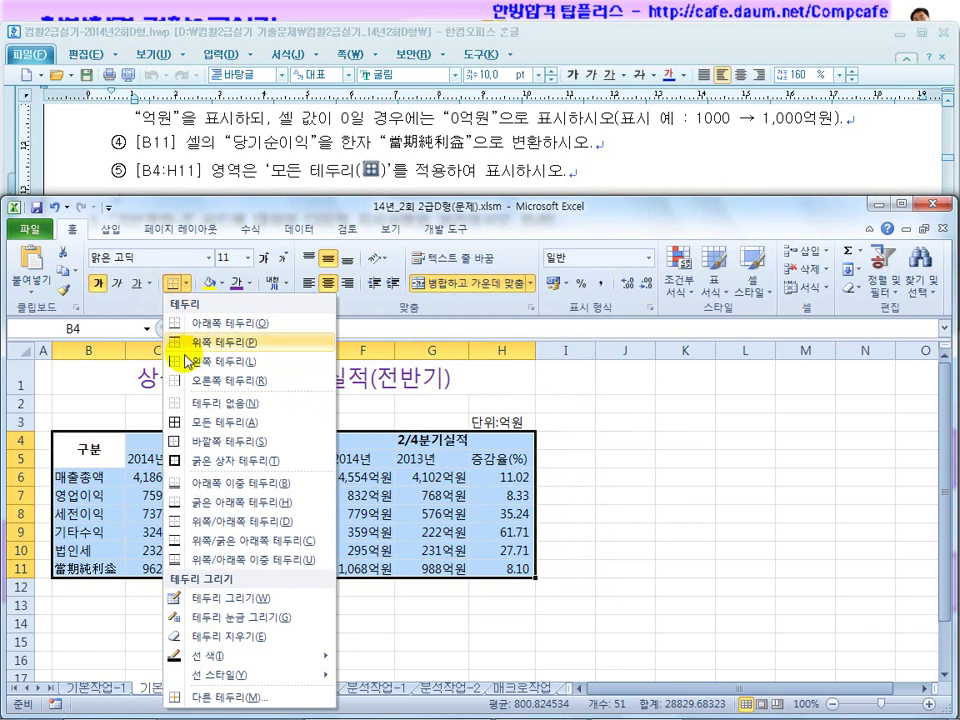
pyautogui.click(215, 422)
pyautogui.click(565, 488)
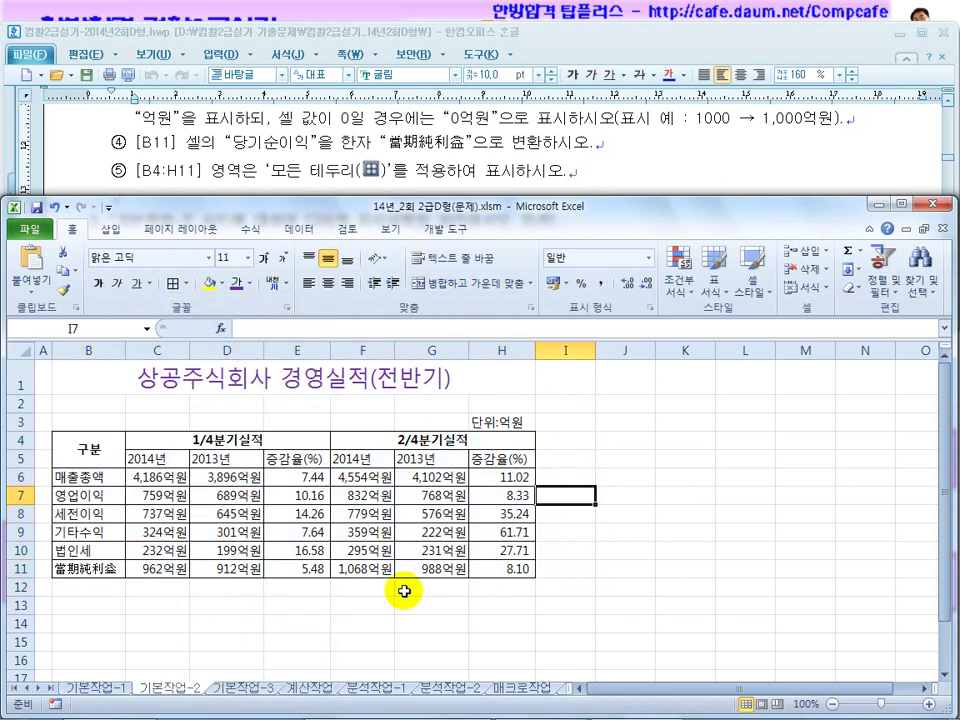
# Open the 기본작업-3 worksheet and show the task 3 instructions in the Hangul document.
pyautogui.click(237, 688)
pyautogui.click(342, 177)
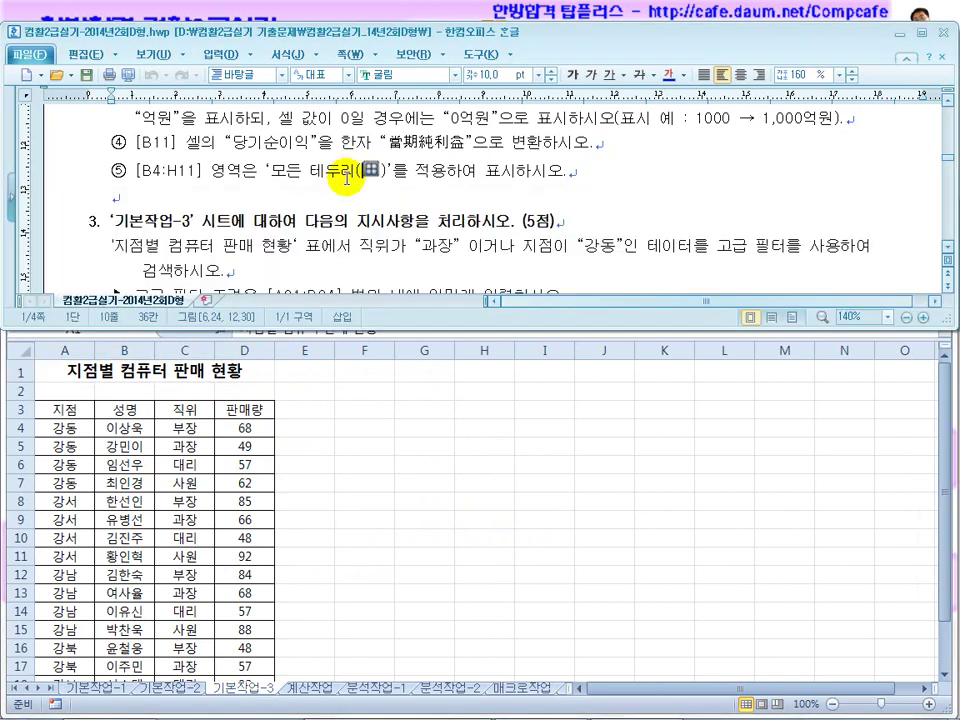
pyautogui.scroll(-1, 350, 230)
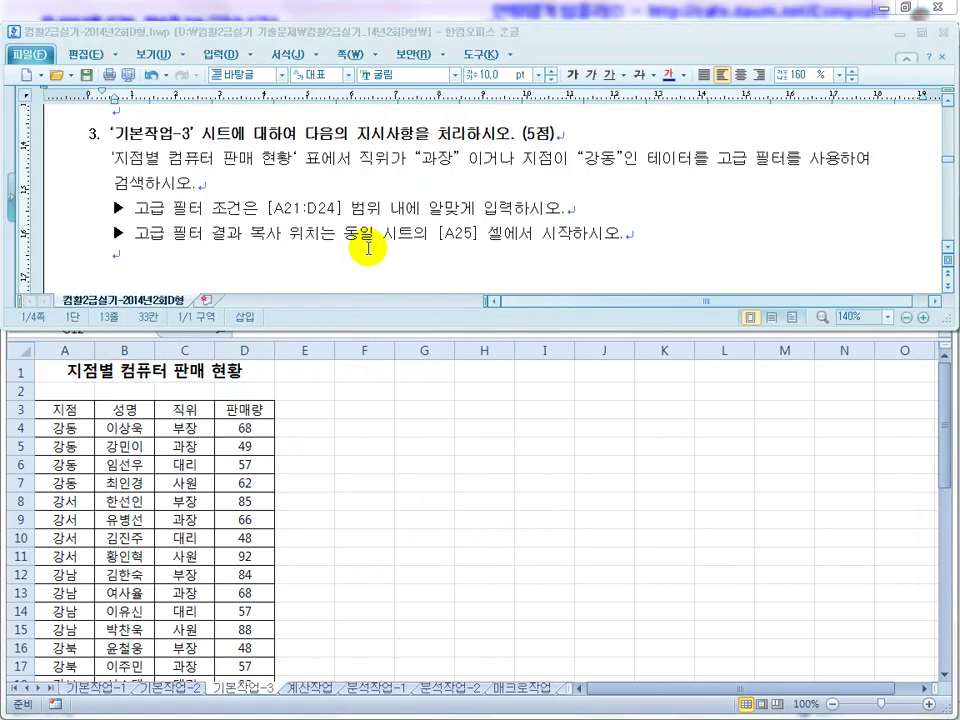
# Examine the task 3 advanced filter conditions on 직위 and 지점 and the required criteria range, and return to the worksheet.
pyautogui.moveTo(709, 160); pyautogui.dragTo(785, 160)
pyautogui.moveTo(375, 160); pyautogui.dragTo(437, 160)
pyautogui.moveTo(514, 165); pyautogui.dragTo(478, 167)
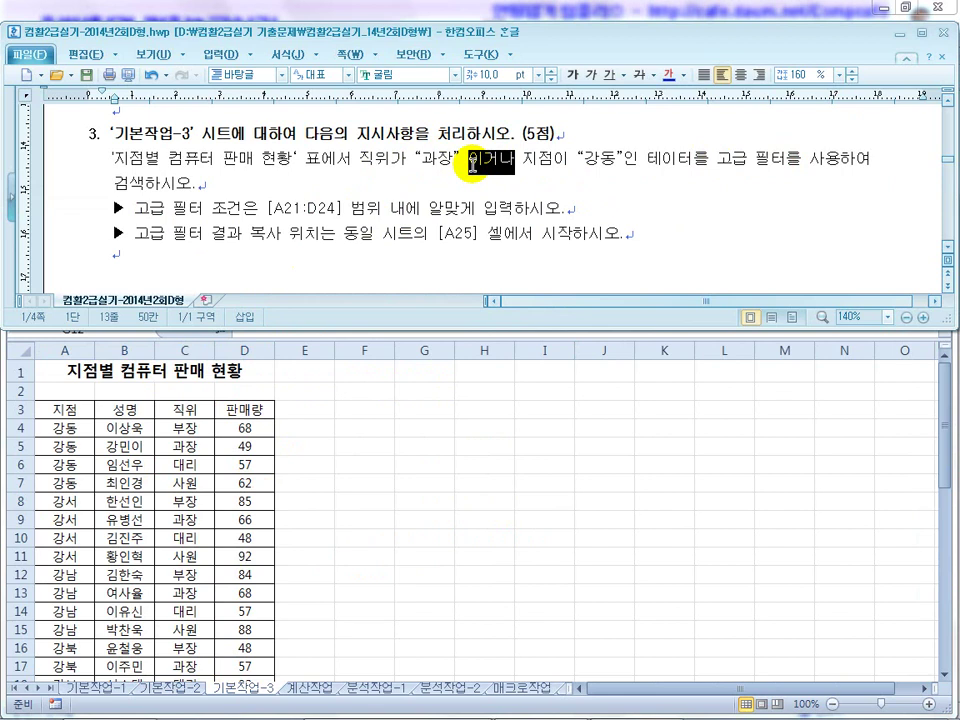
pyautogui.moveTo(437, 161); pyautogui.dragTo(376, 161)
pyautogui.moveTo(613, 158); pyautogui.dragTo(525, 160)
pyautogui.click(437, 432)
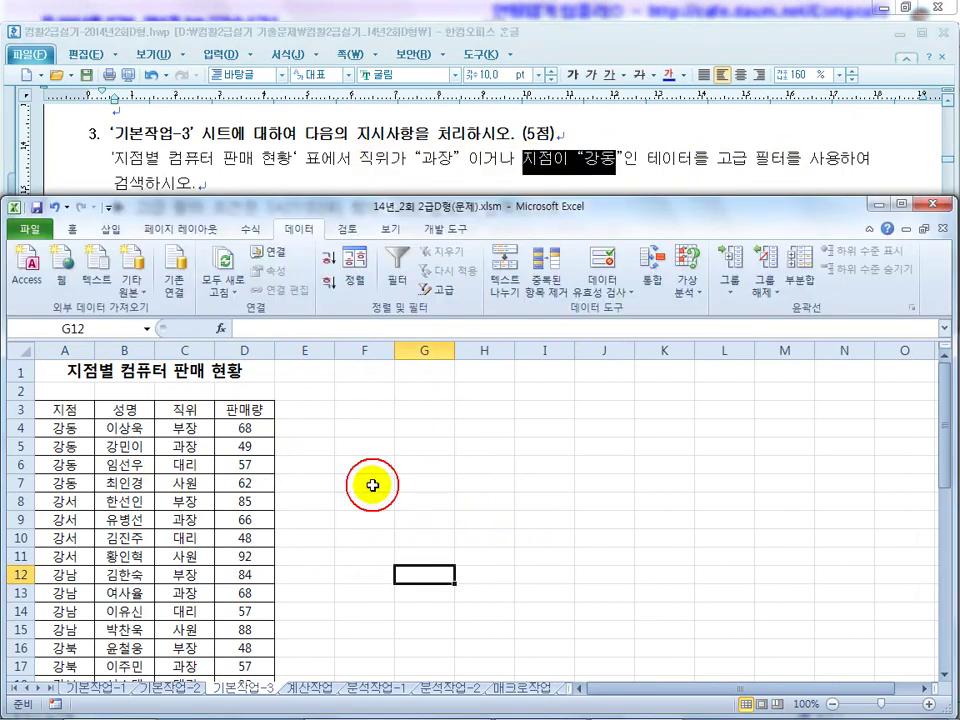
pyautogui.click(487, 167)
pyautogui.moveTo(283, 209); pyautogui.dragTo(316, 207)
pyautogui.click(371, 414)
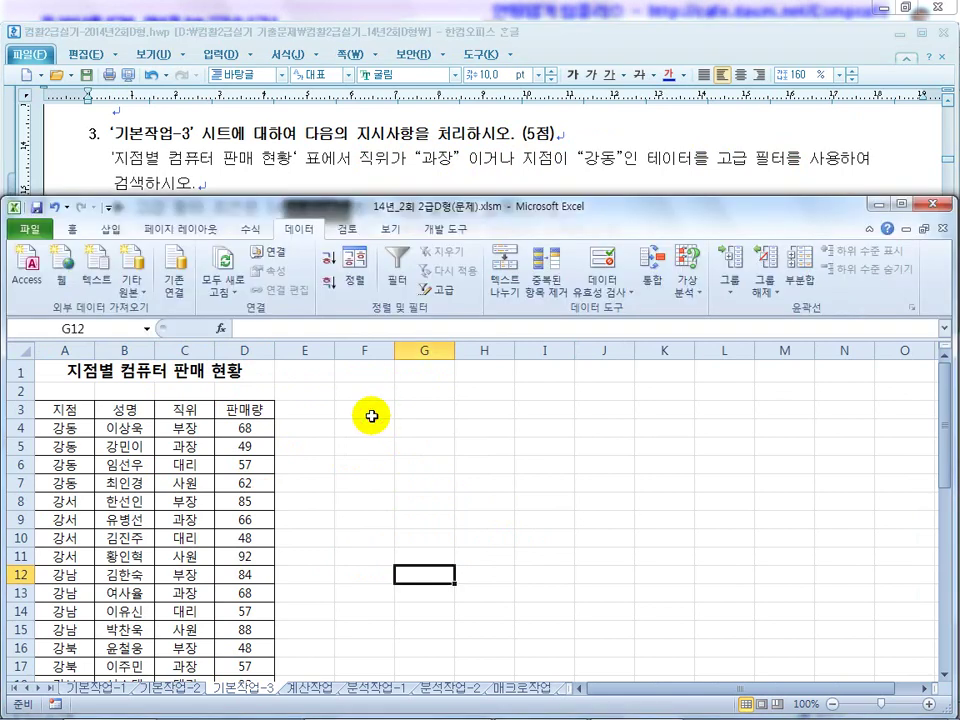
# Enter the first filter criterion below the table, with the heading 직위 in A21 and 과장 in A22.
pyautogui.scroll(-4, 371, 414)
pyautogui.click(56, 515)
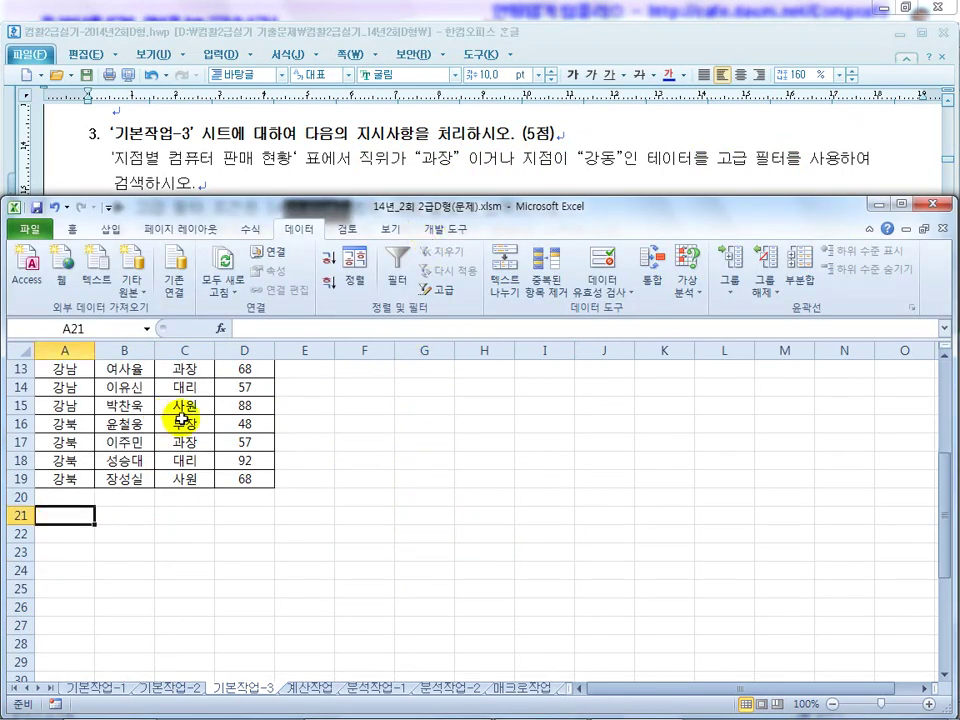
pyautogui.write('지')
pyautogui.write('위')
pyautogui.press('Return')
pyautogui.write('과장')
pyautogui.press('Return')
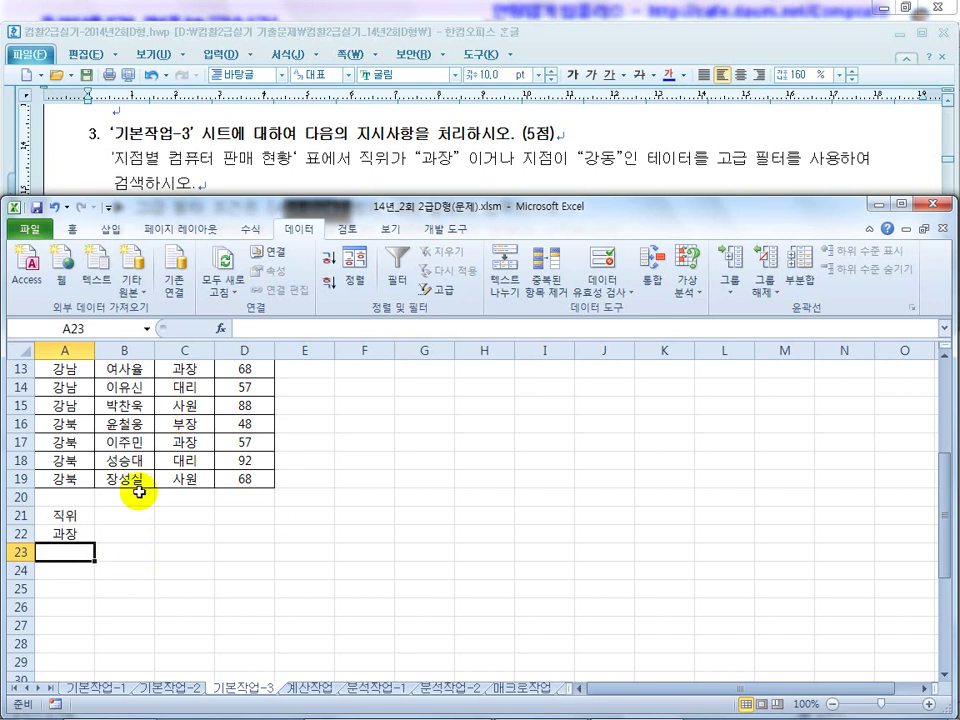
pyautogui.click(72, 535)
pyautogui.click(326, 334)
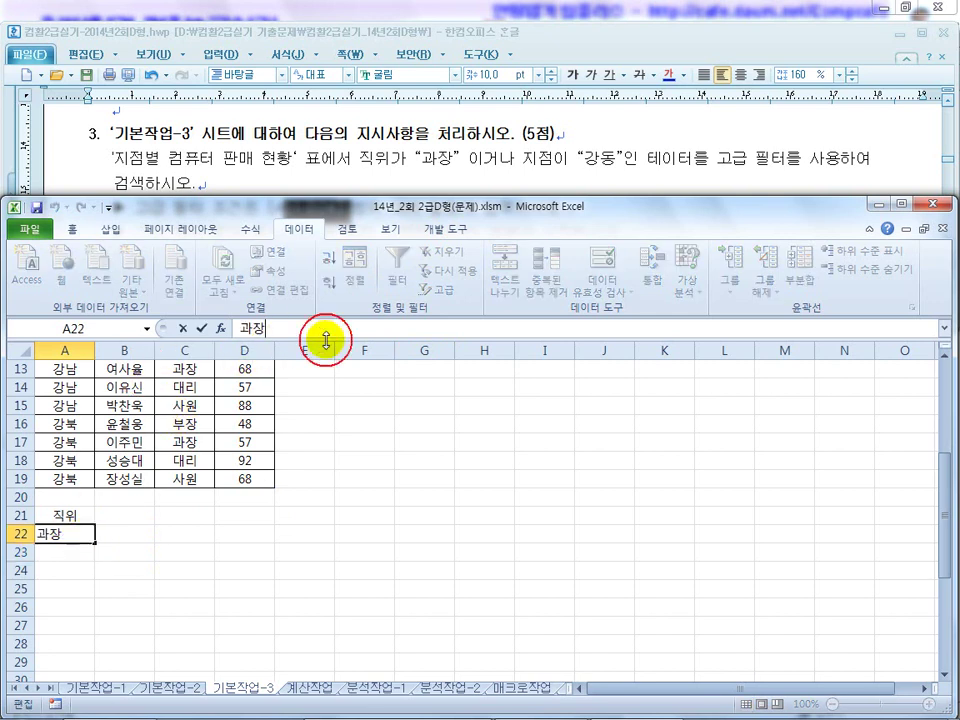
pyautogui.press('Return')
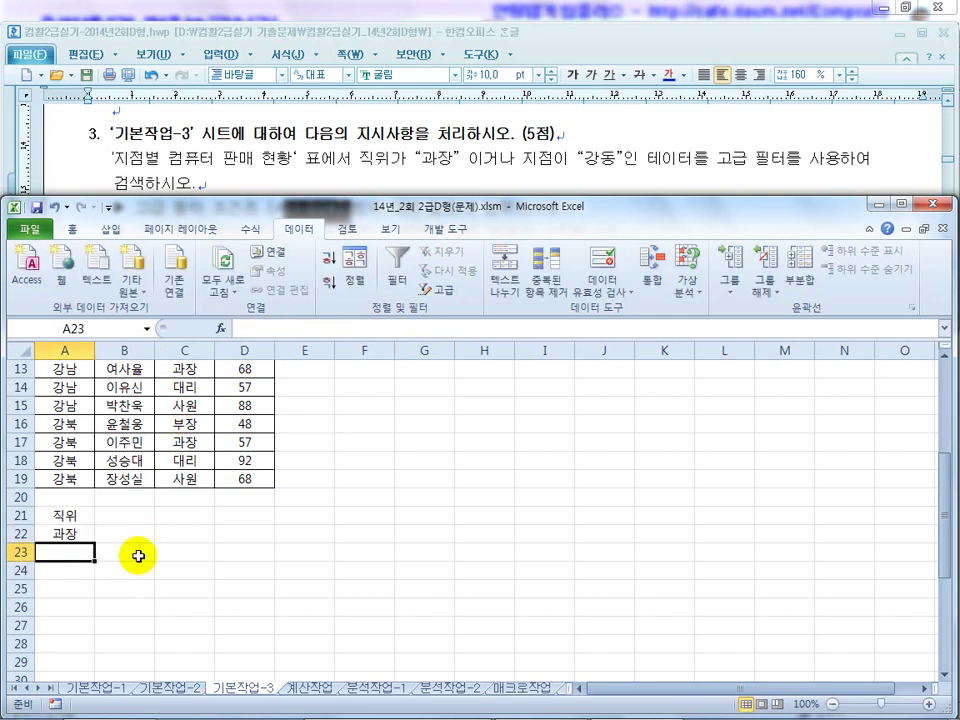
# Add the OR criterion with the heading 지점 in B21 and 강동 one row lower than 과장, in B23.
pyautogui.click(127, 516)
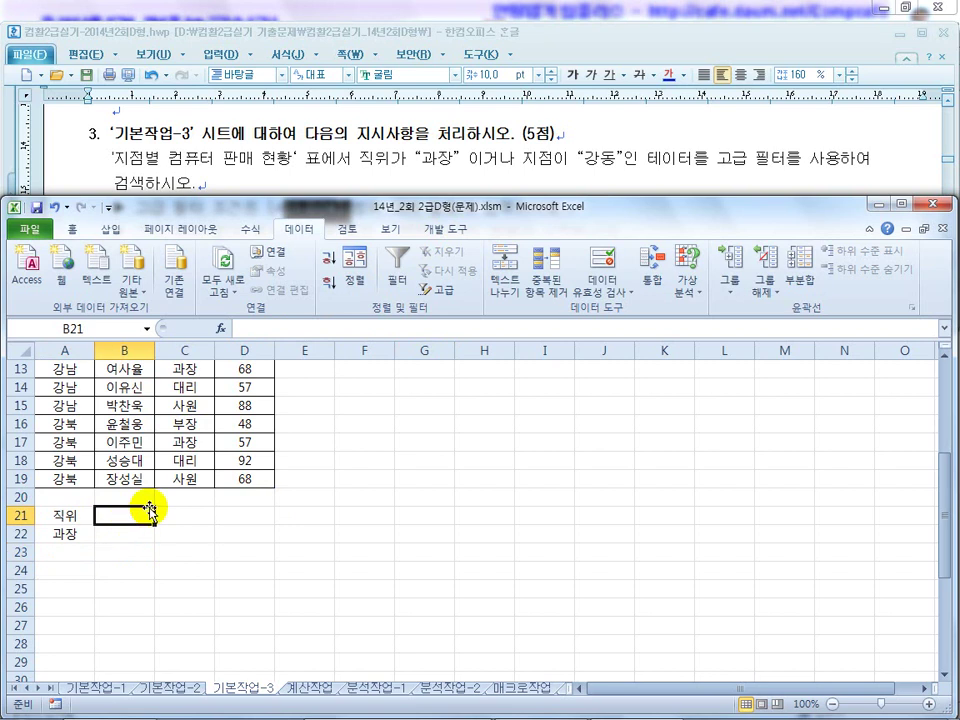
pyautogui.write('지점')
pyautogui.press('Return')
pyautogui.moveTo(66, 533); pyautogui.dragTo(146, 532)
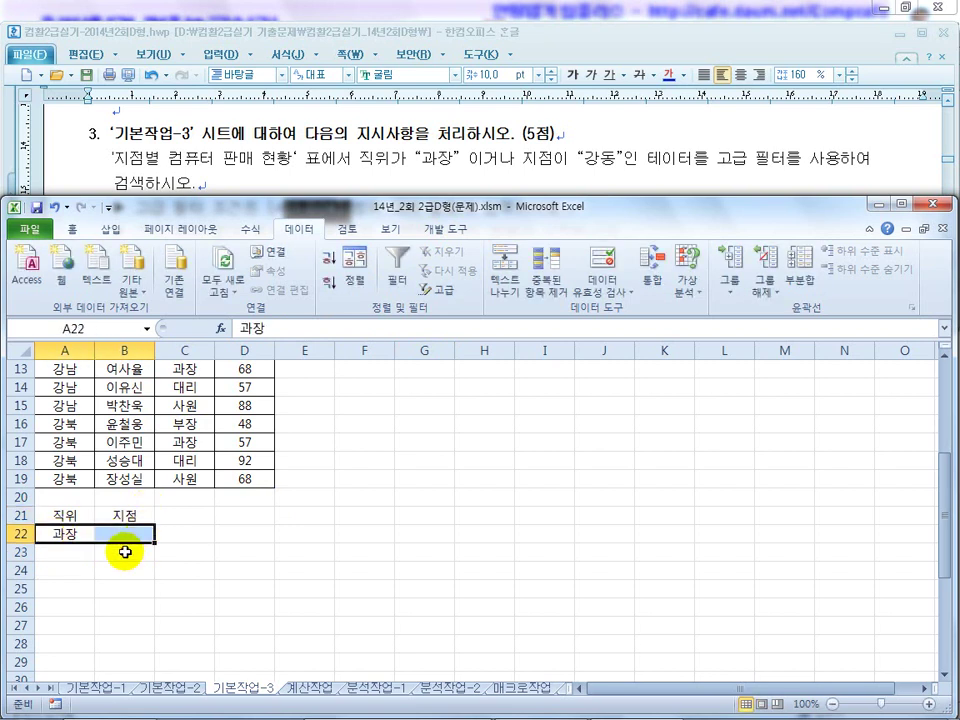
pyautogui.click(125, 552)
pyautogui.write('강동')
pyautogui.press('Return')
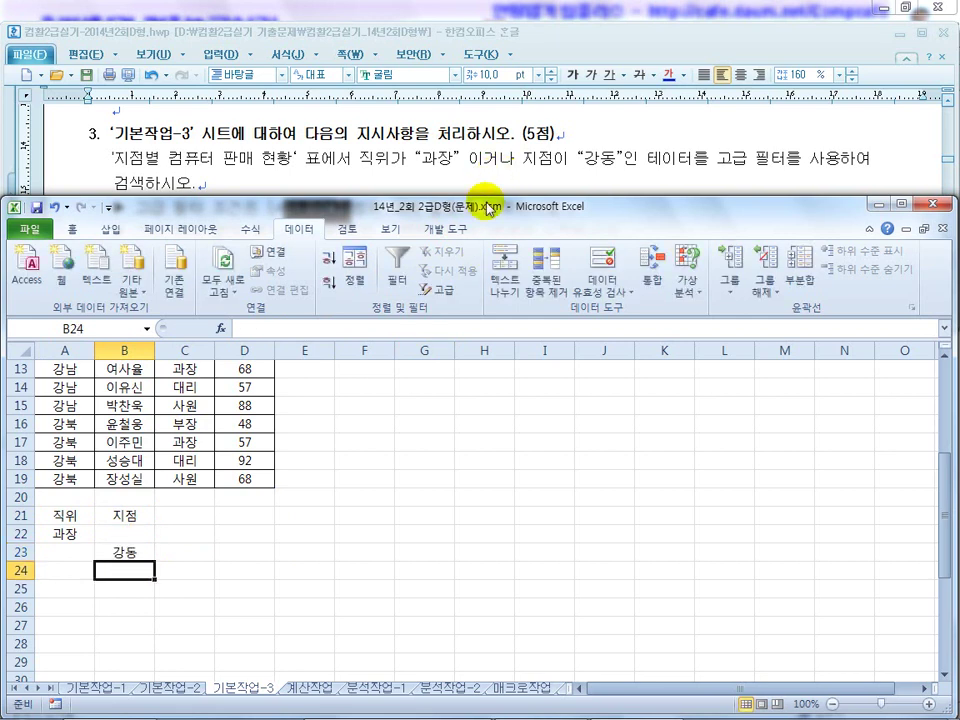
# Start an advanced filter on the sales table, with list range A3:D19 and criteria range A21:B23.
pyautogui.click(184, 422)
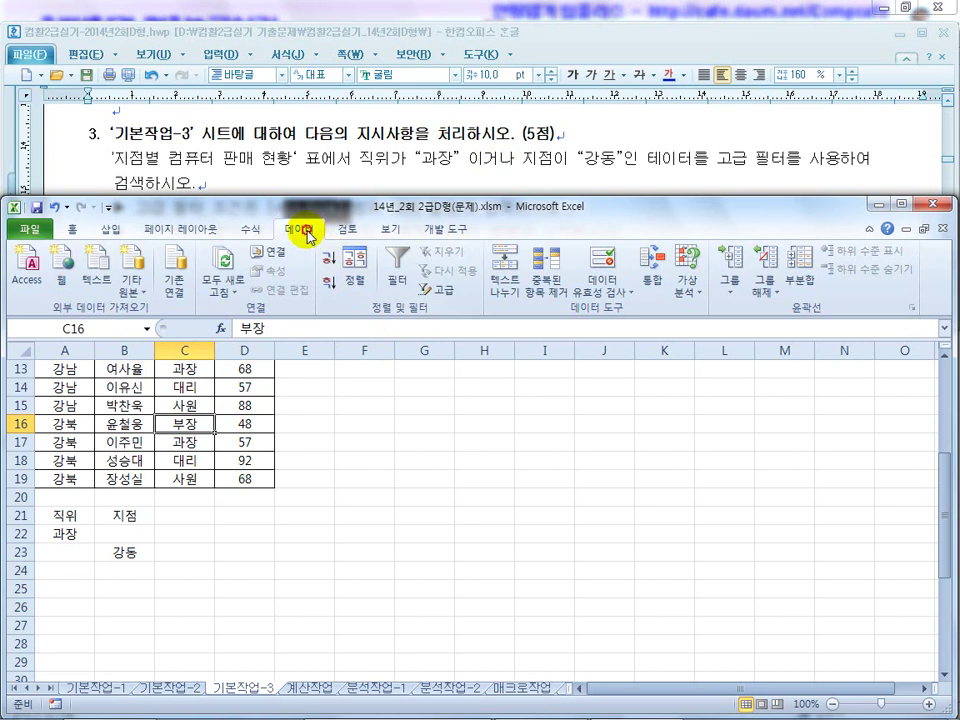
pyautogui.click(440, 290)
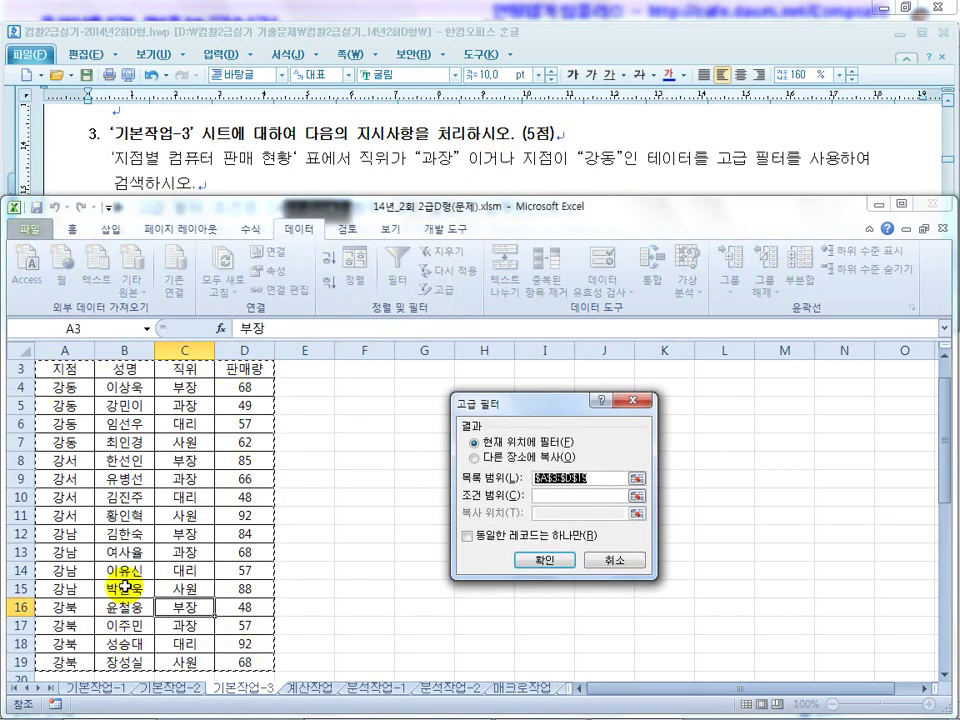
pyautogui.scroll(1, 124, 588)
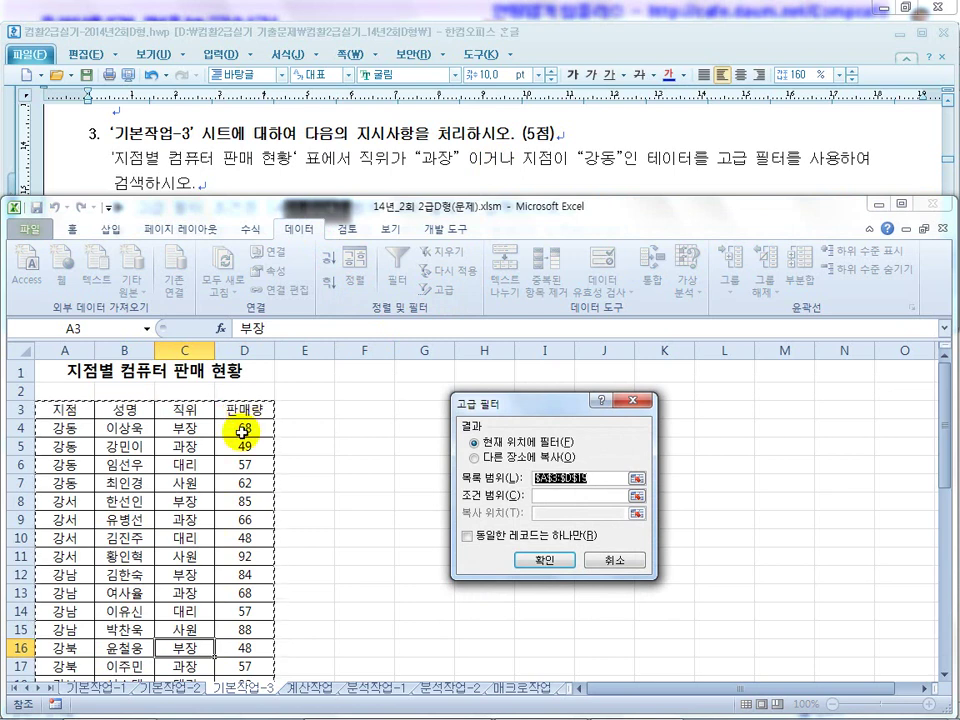
pyautogui.scroll(-2, 242, 432)
pyautogui.scroll(-1, 242, 432)
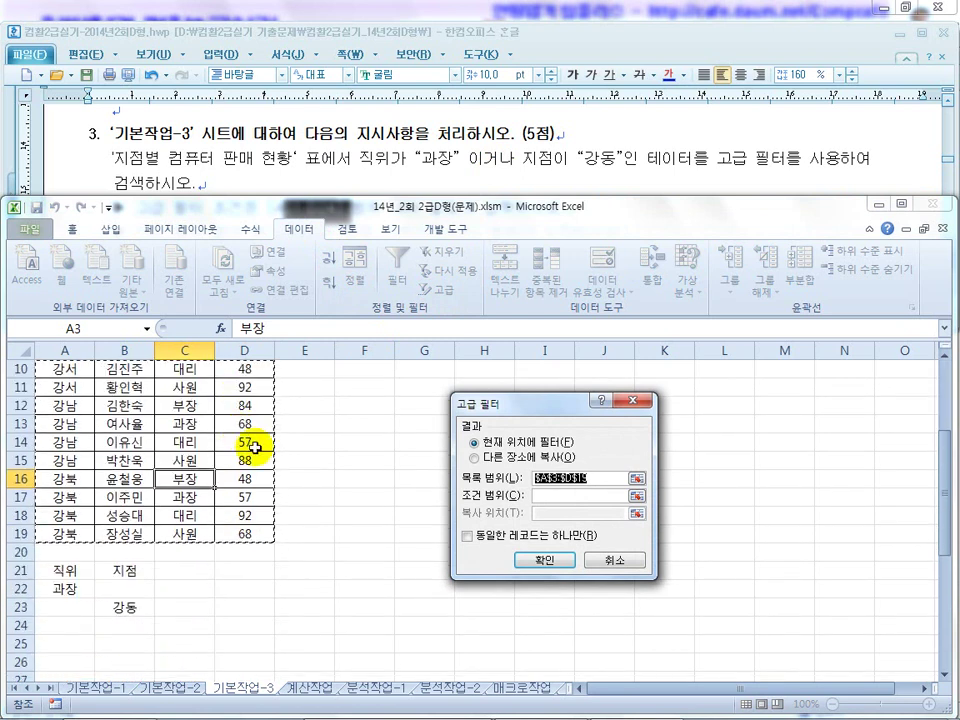
pyautogui.click(545, 495)
pyautogui.moveTo(76, 572); pyautogui.dragTo(127, 612)
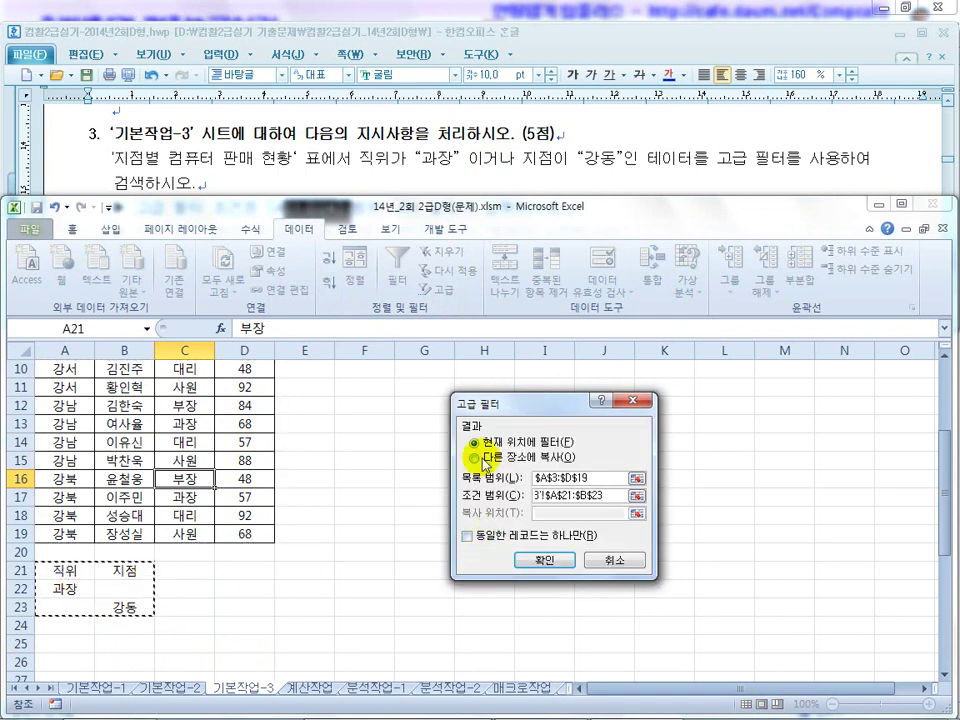
# Run the advanced filter with its results copied to another location starting at cell A25.
pyautogui.click(472, 457)
pyautogui.click(441, 190)
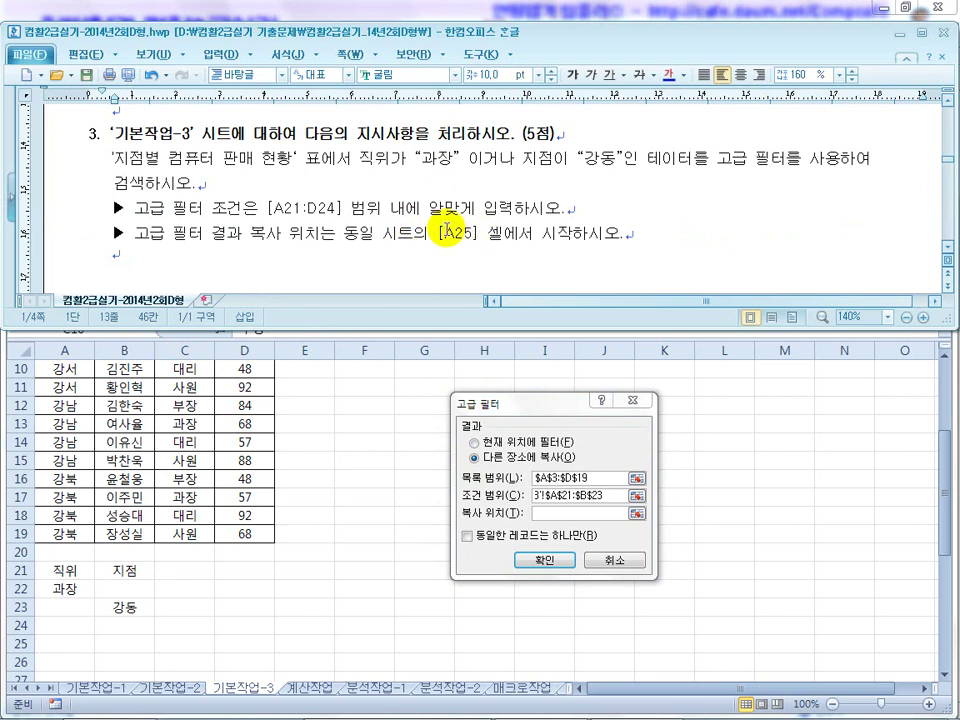
pyautogui.click(556, 517)
pyautogui.scroll(-1, 180, 520)
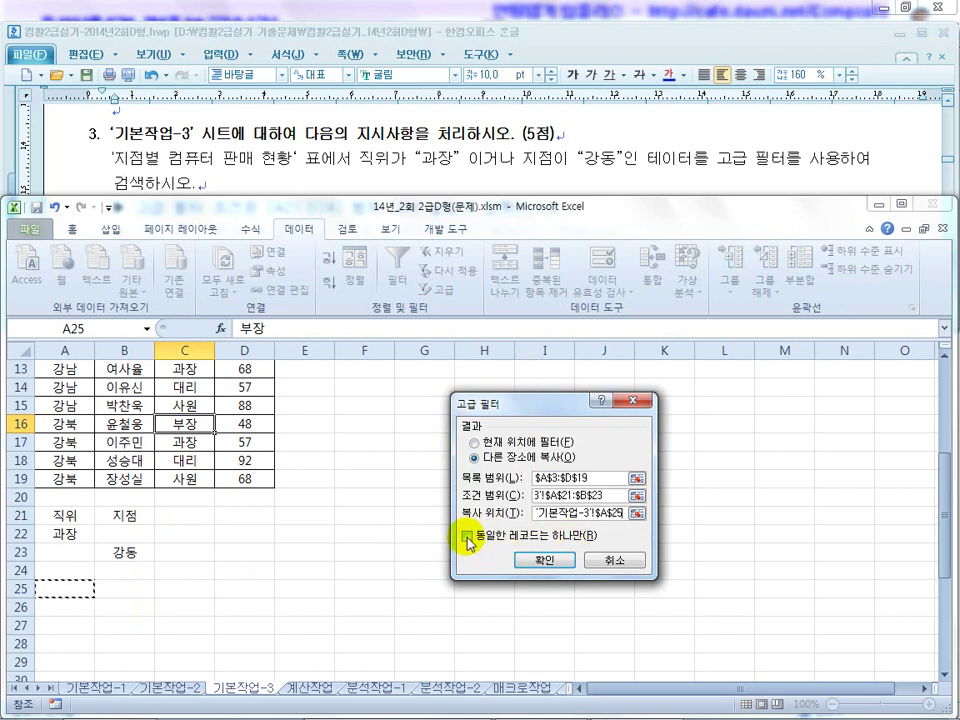
pyautogui.click(553, 563)
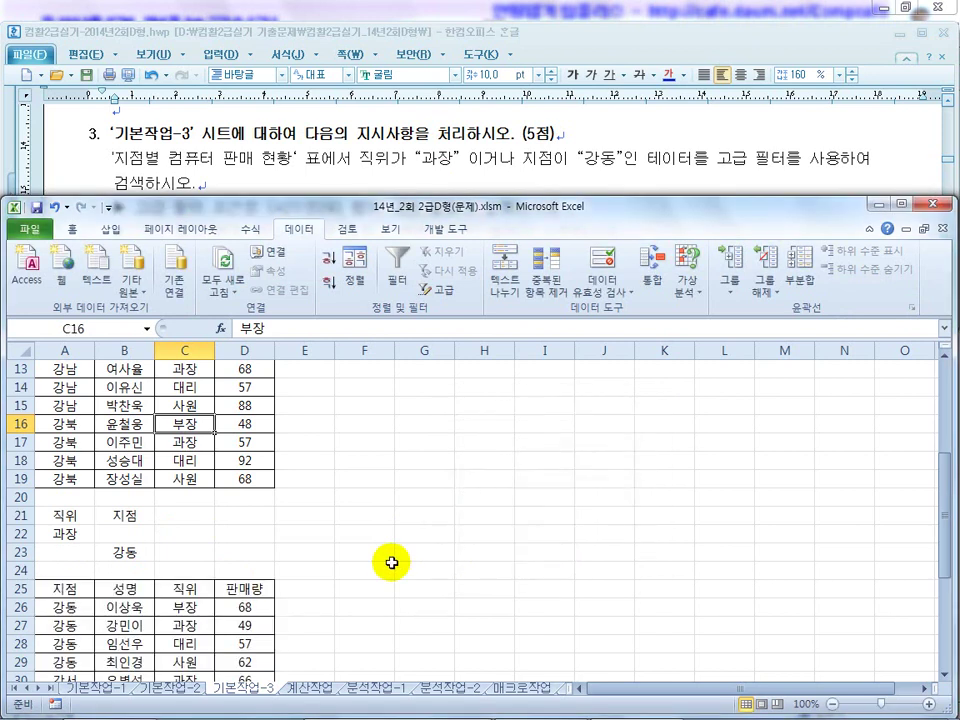
# Review the extracted records below A25, comparing their column headings and rows with the 직위 and 지점 criteria.
pyautogui.scroll(-2, 137, 478)
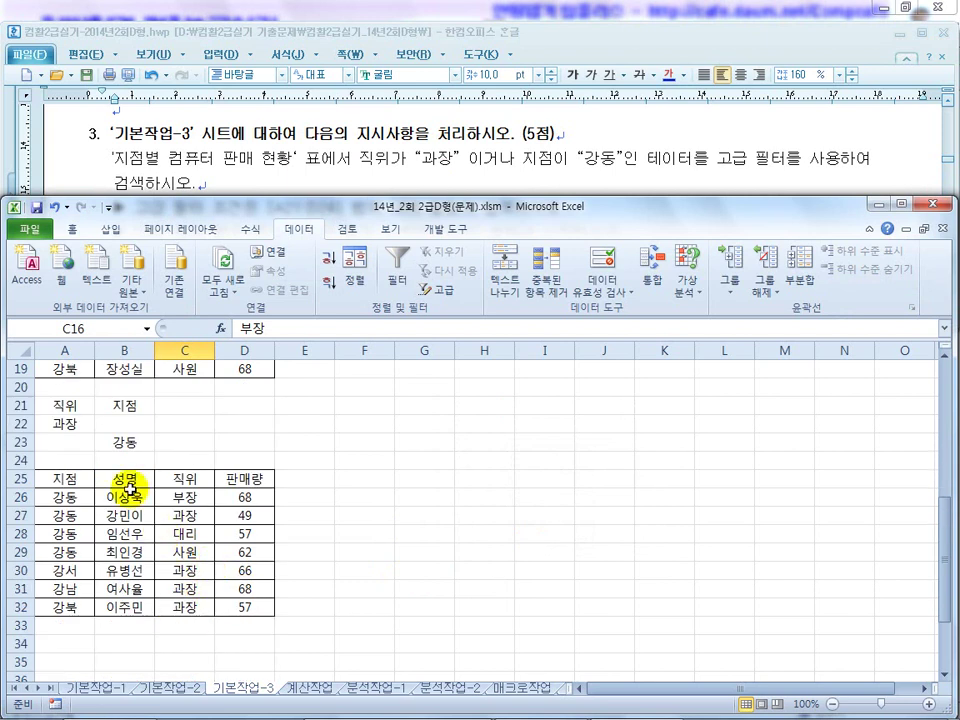
pyautogui.click(50, 478)
pyautogui.click(184, 478)
pyautogui.click(245, 479)
pyautogui.moveTo(124, 478); pyautogui.dragTo(126, 508)
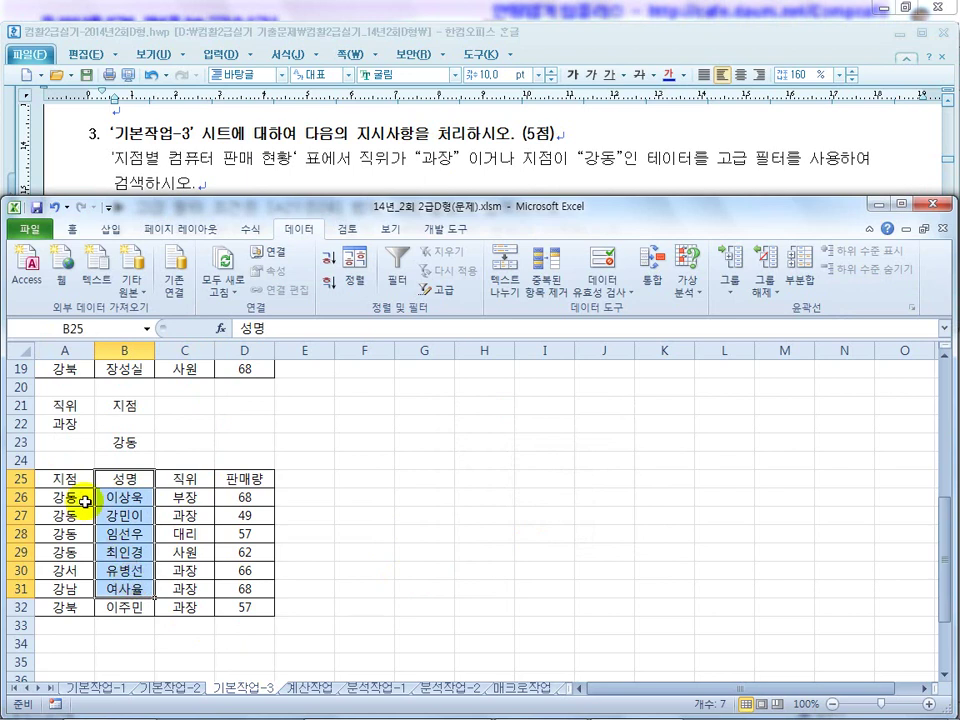
pyautogui.click(60, 478)
pyautogui.click(166, 479)
pyautogui.click(259, 478)
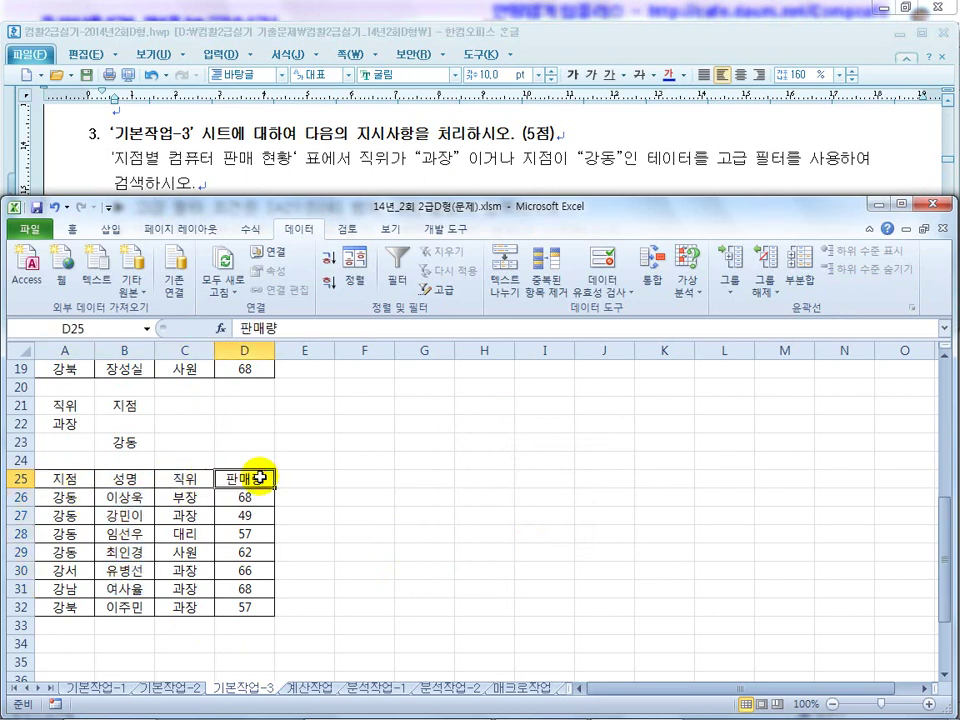
pyautogui.click(78, 408)
pyautogui.click(124, 441)
pyautogui.moveTo(66, 479); pyautogui.dragTo(255, 605)
pyautogui.click(383, 565)
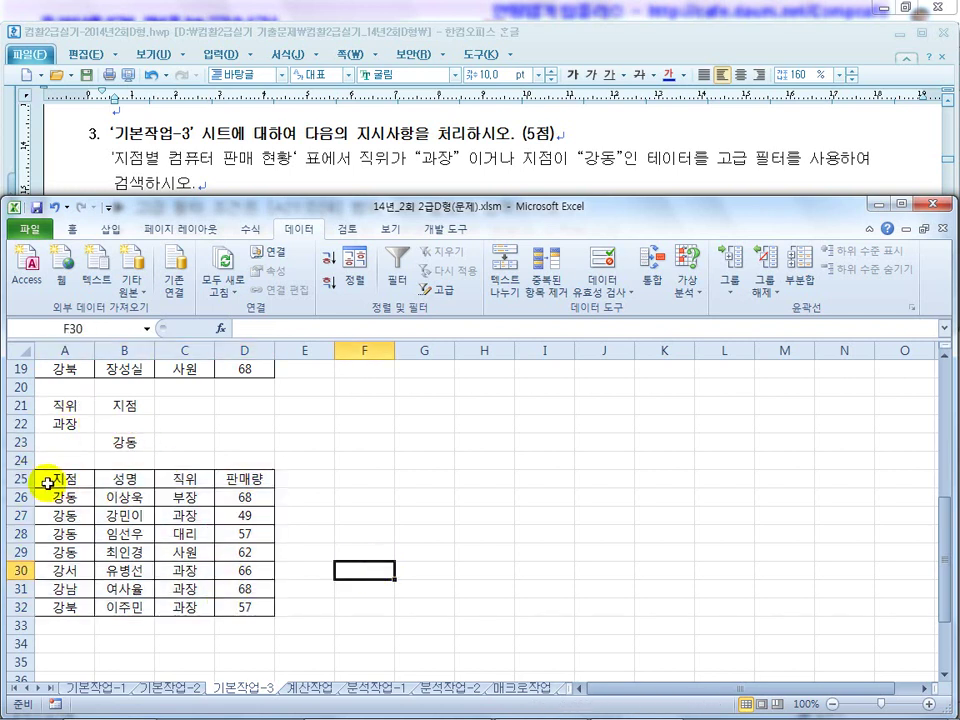
# Delete rows 25 to 32, which hold the extracted filter results.
pyautogui.moveTo(18, 479); pyautogui.dragTo(33, 593)
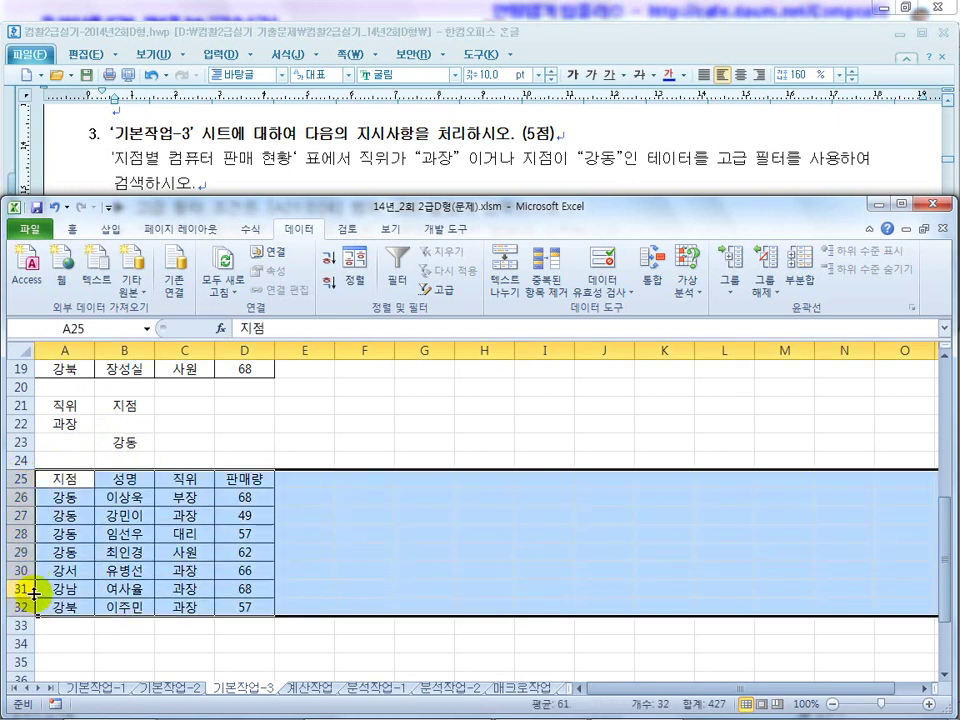
pyautogui.rightClick(22, 497)
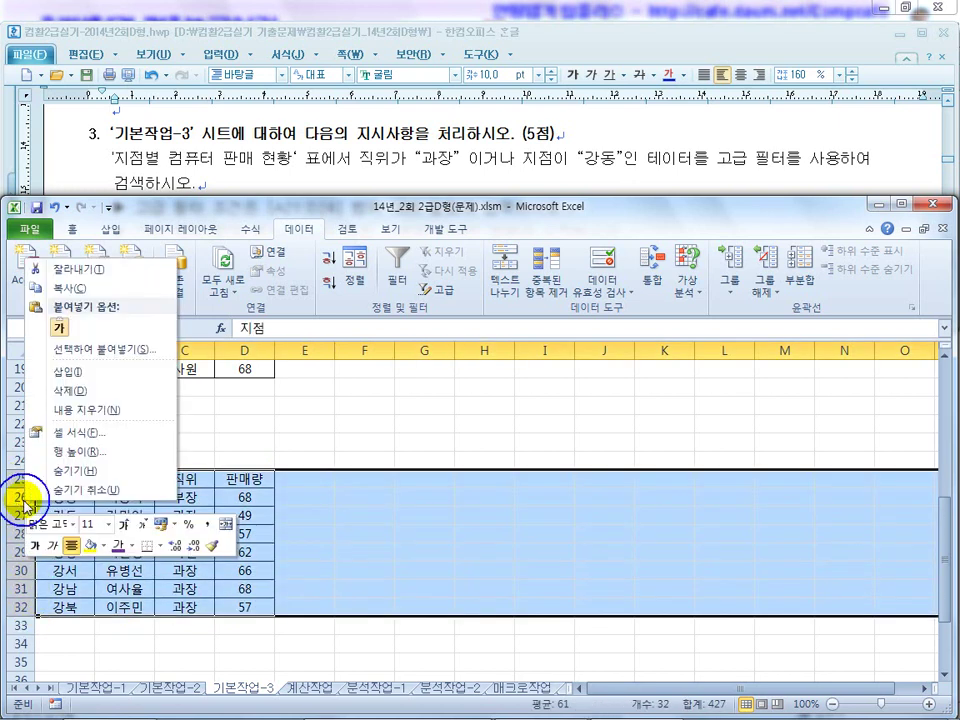
pyautogui.click(84, 392)
pyautogui.click(188, 498)
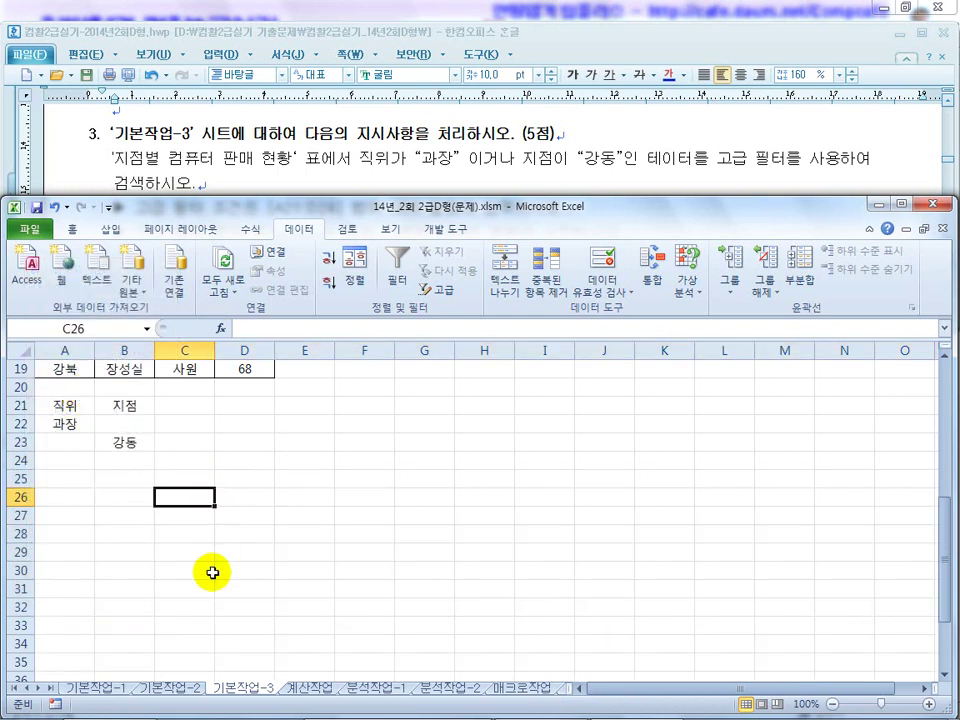
# Start the advanced filter on the sales table again, keeping list range A3:D19 and criteria range A21:B23.
pyautogui.scroll(2, 205, 490)
pyautogui.click(205, 424)
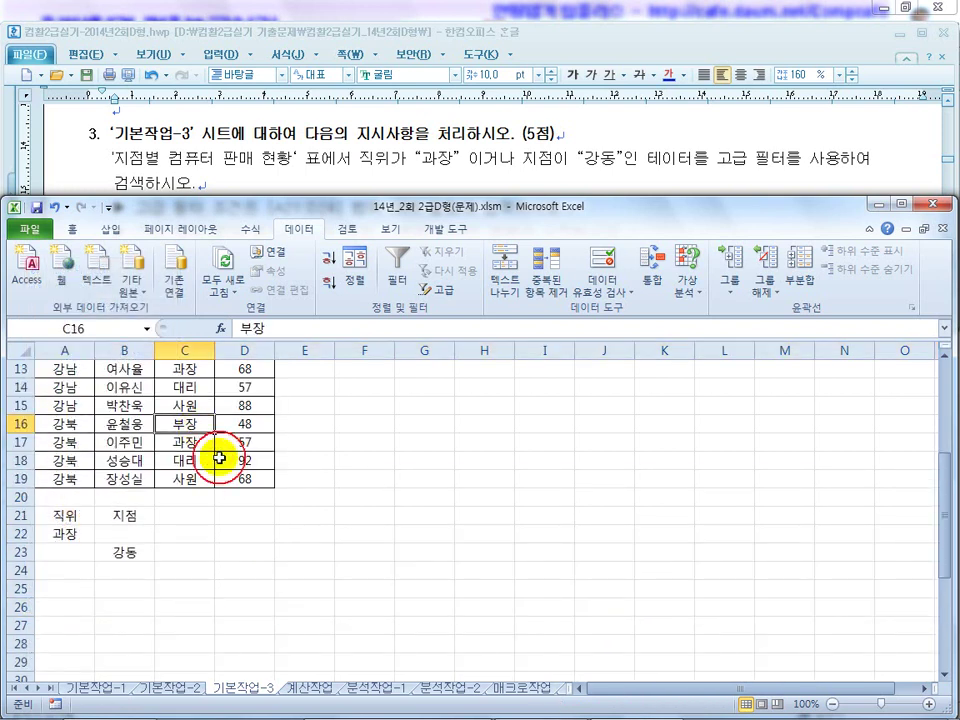
pyautogui.click(440, 291)
pyautogui.scroll(-1, 186, 460)
pyautogui.scroll(1, 140, 480)
pyautogui.scroll(-3, 182, 405)
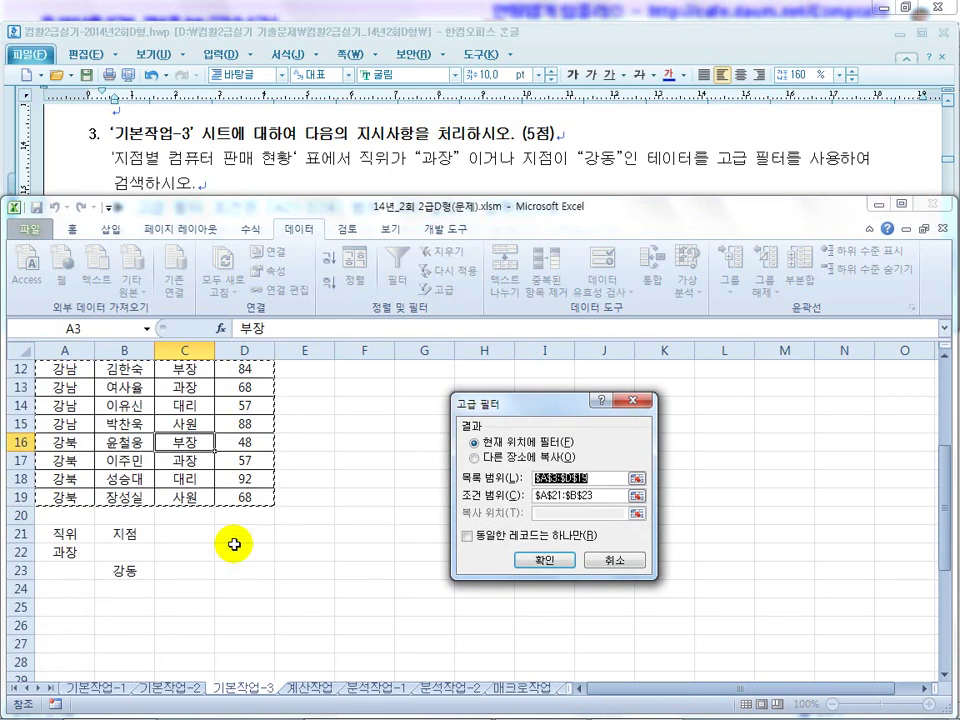
pyautogui.click(605, 495)
# Copy the filter results to another location starting at A25, and check the extracted rows.
pyautogui.click(479, 459)
pyautogui.click(546, 513)
pyautogui.scroll(-1, 139, 594)
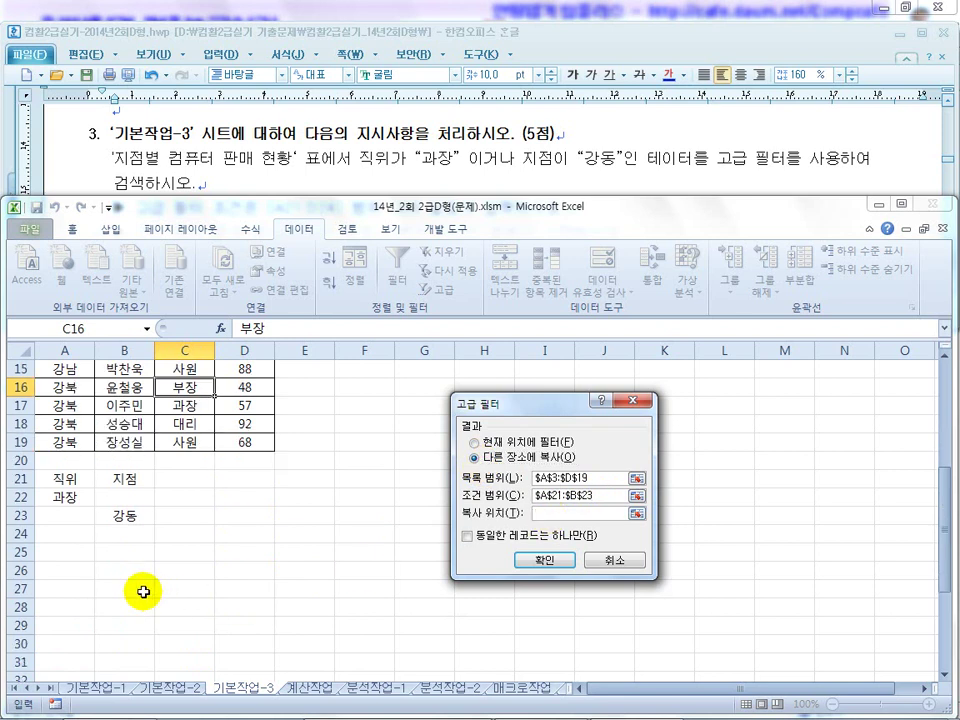
pyautogui.click(64, 552)
pyautogui.click(548, 562)
pyautogui.scroll(-2, 196, 480)
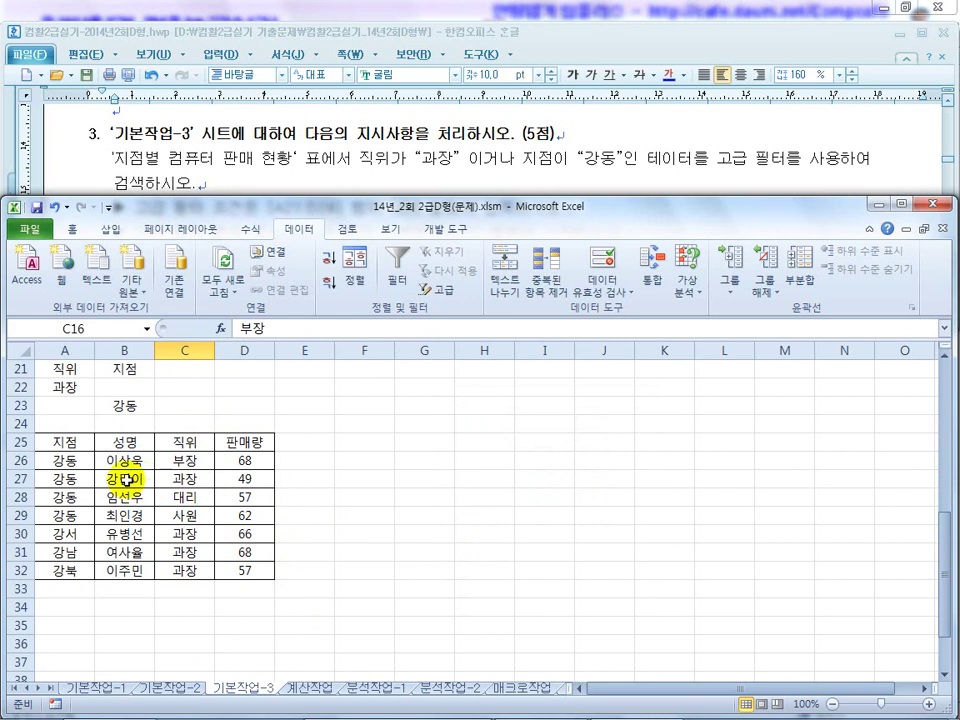
pyautogui.moveTo(22, 441); pyautogui.dragTo(30, 570)
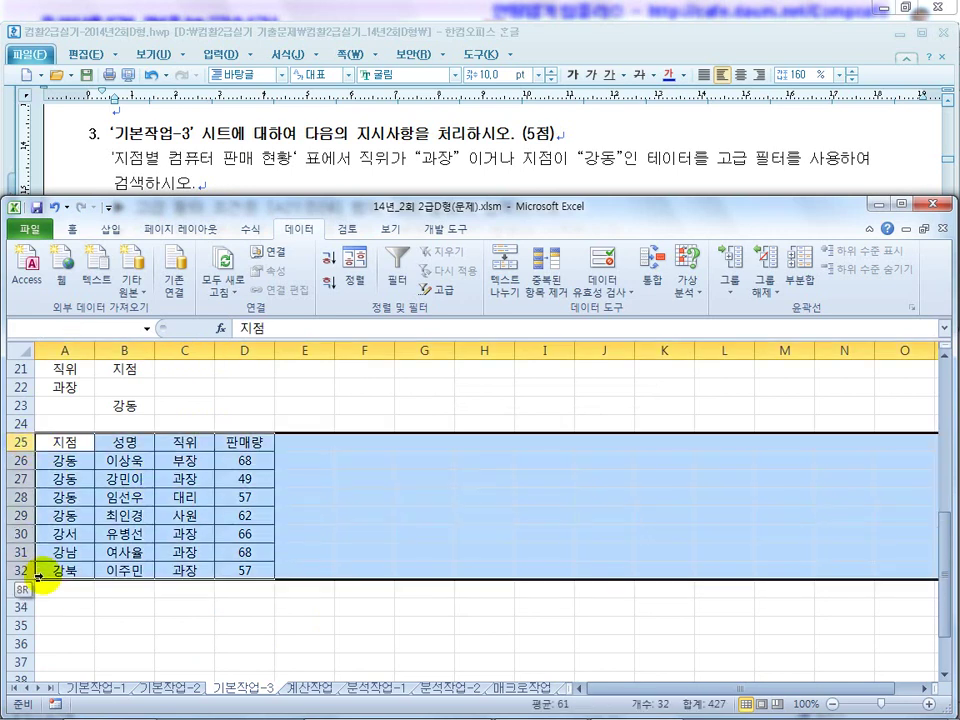
pyautogui.click(371, 427)
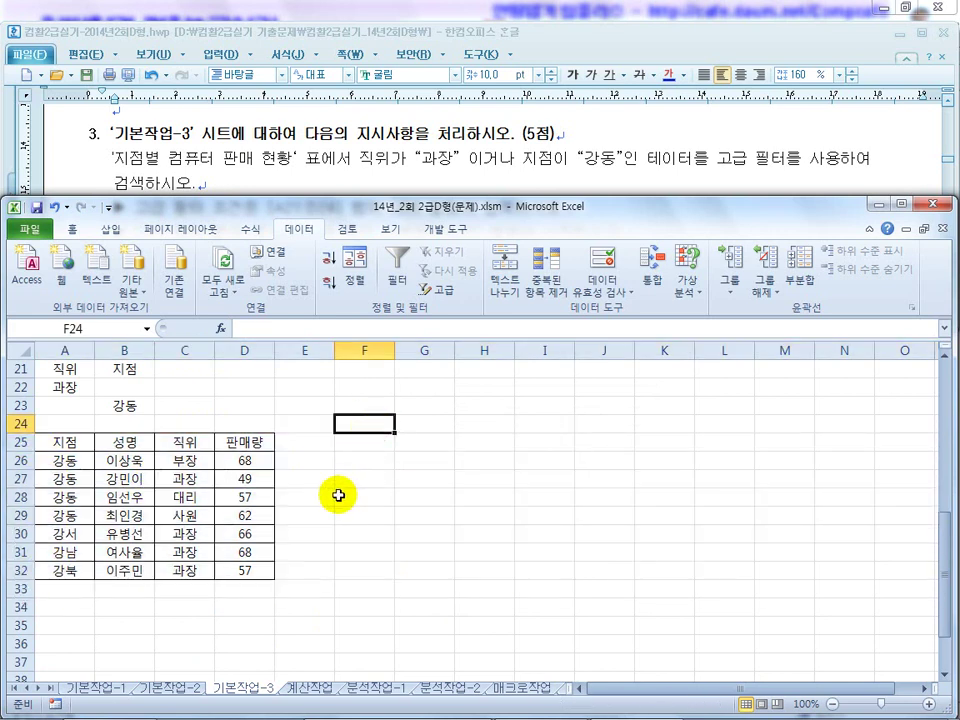
# Open the 분석작업-1 worksheet and show its pivot table instructions under 문제3 in the Hangul document.
pyautogui.click(311, 689)
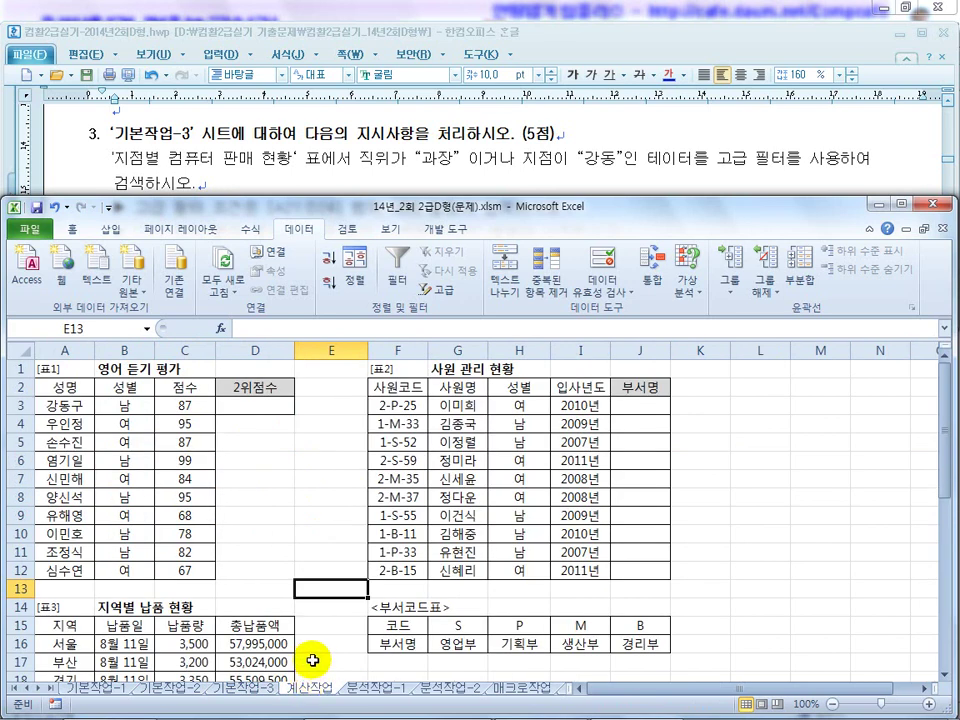
pyautogui.click(375, 697)
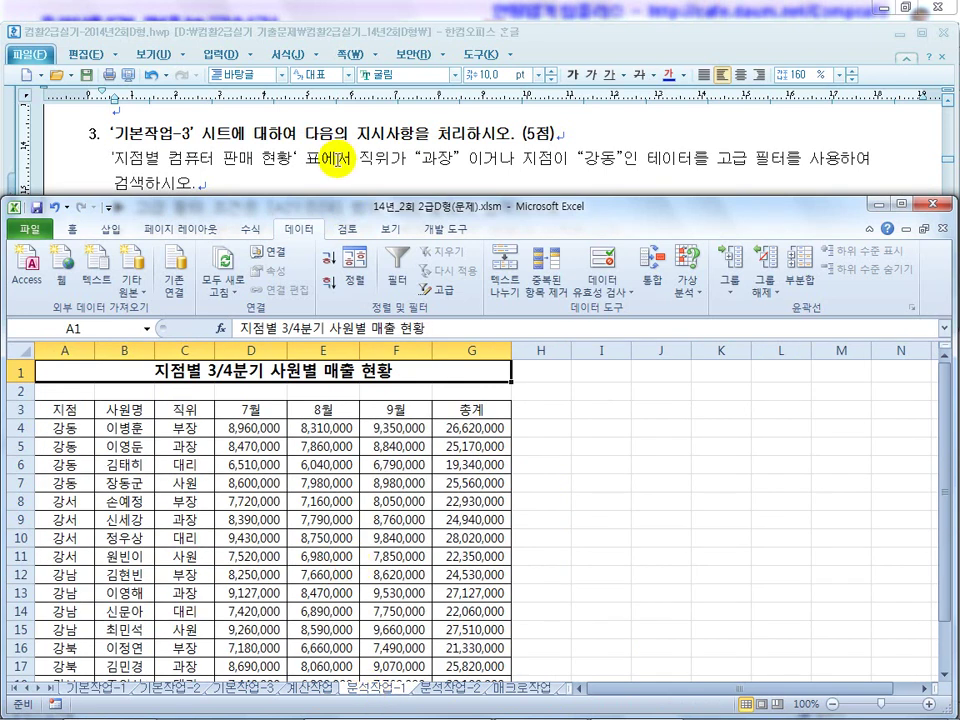
pyautogui.click(562, 158)
pyautogui.scroll(-20, 334, 237)
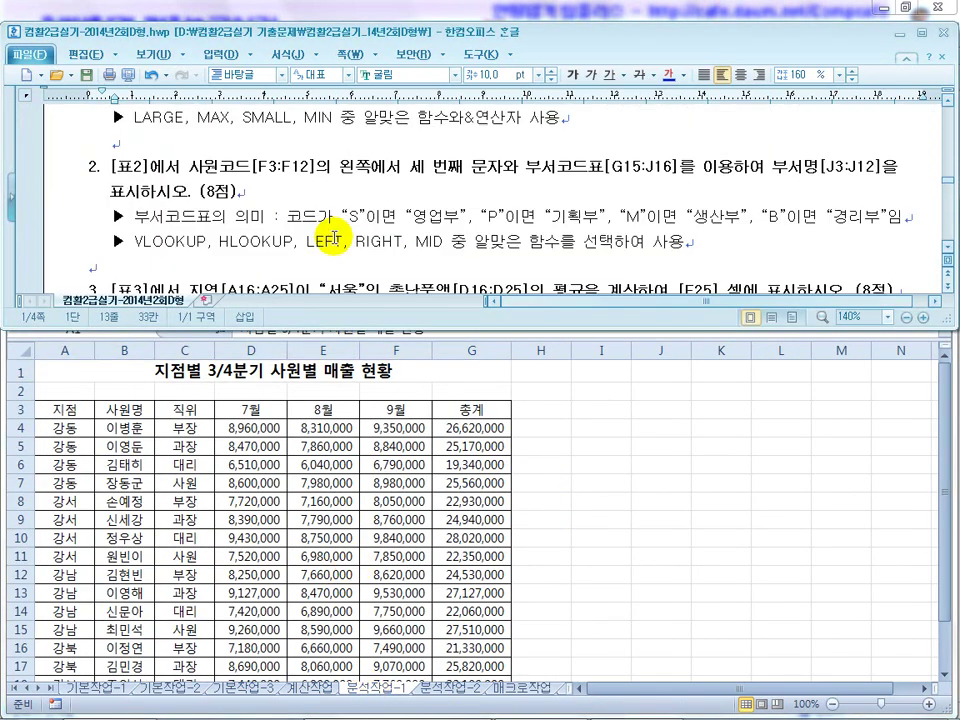
pyautogui.scroll(2, 334, 237)
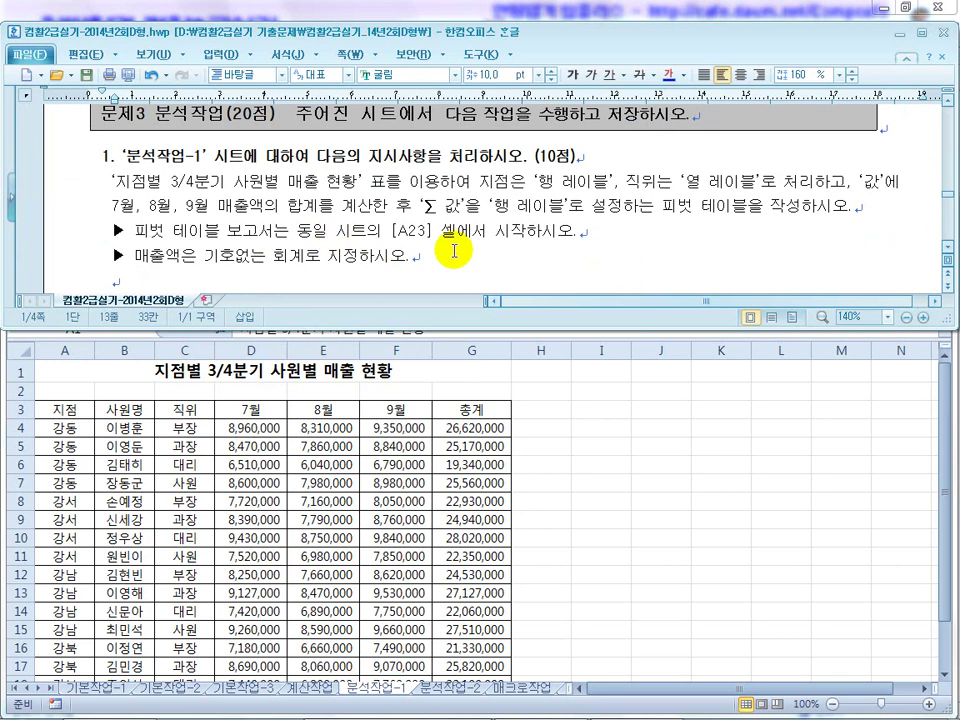
# Examine the pivot table instruction on placing Σ 값 in 행 레이블, and return to the worksheet.
pyautogui.moveTo(745, 208); pyautogui.dragTo(648, 208)
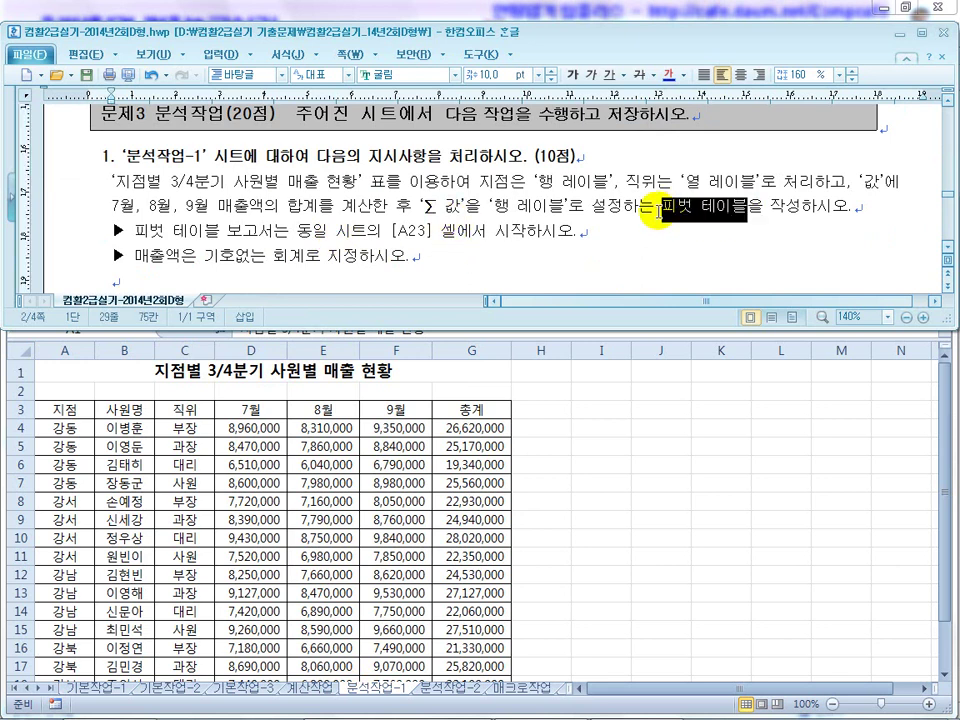
pyautogui.moveTo(424, 207); pyautogui.dragTo(549, 205)
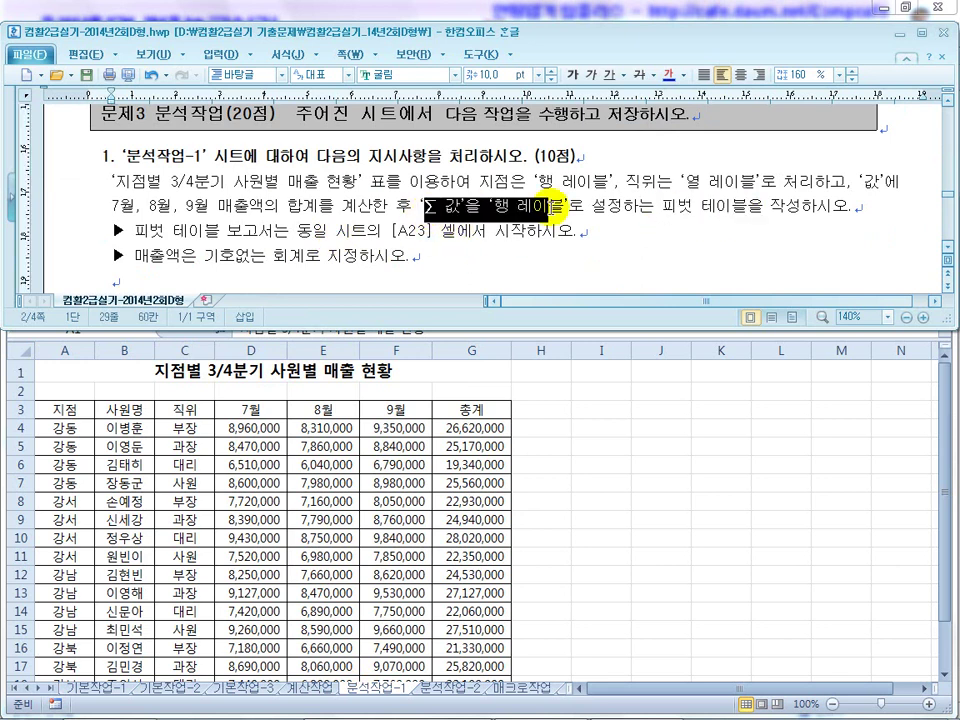
pyautogui.moveTo(414, 207); pyautogui.dragTo(592, 207)
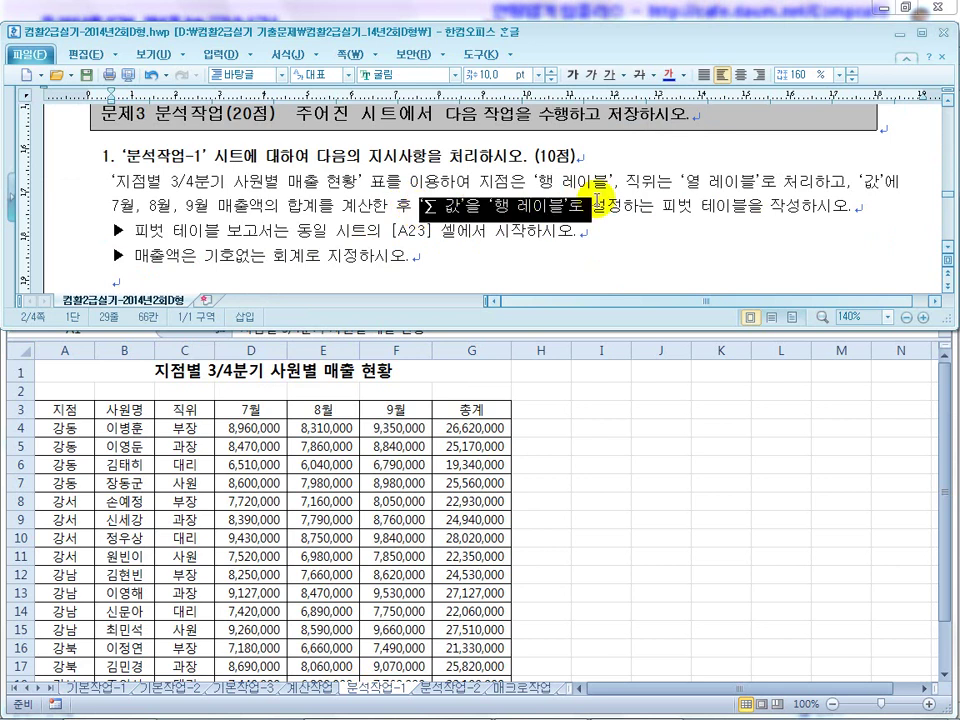
pyautogui.click(300, 330)
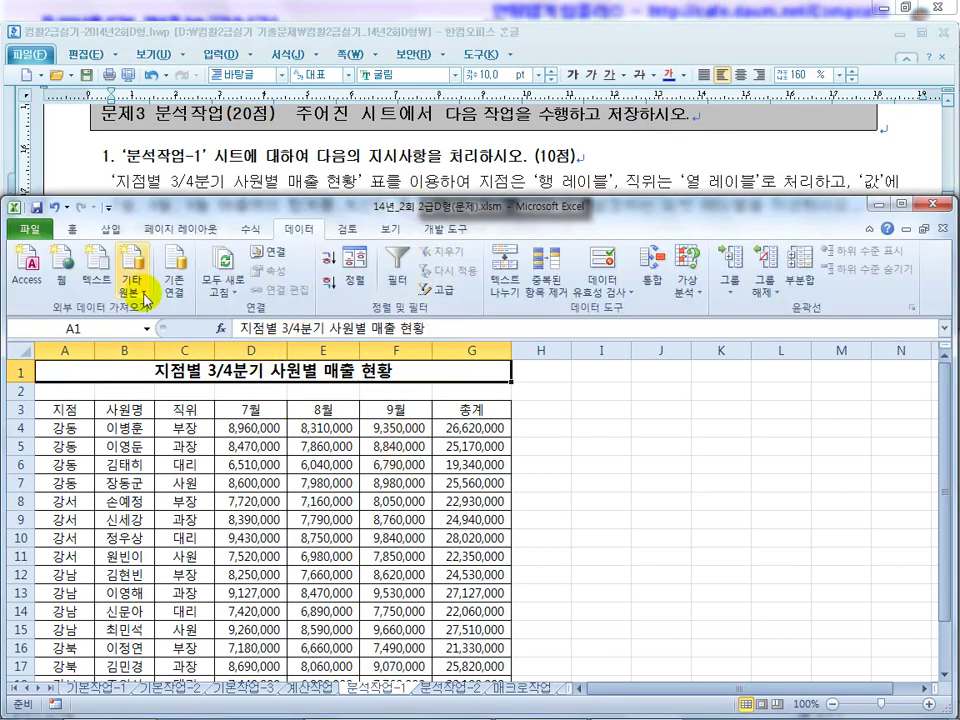
# Select the sales table A3:G19 on the 분석작업-1 sheet and start a pivot table from it.
pyautogui.moveTo(64, 410); pyautogui.dragTo(390, 534)
pyautogui.scroll(-2, 390, 536)
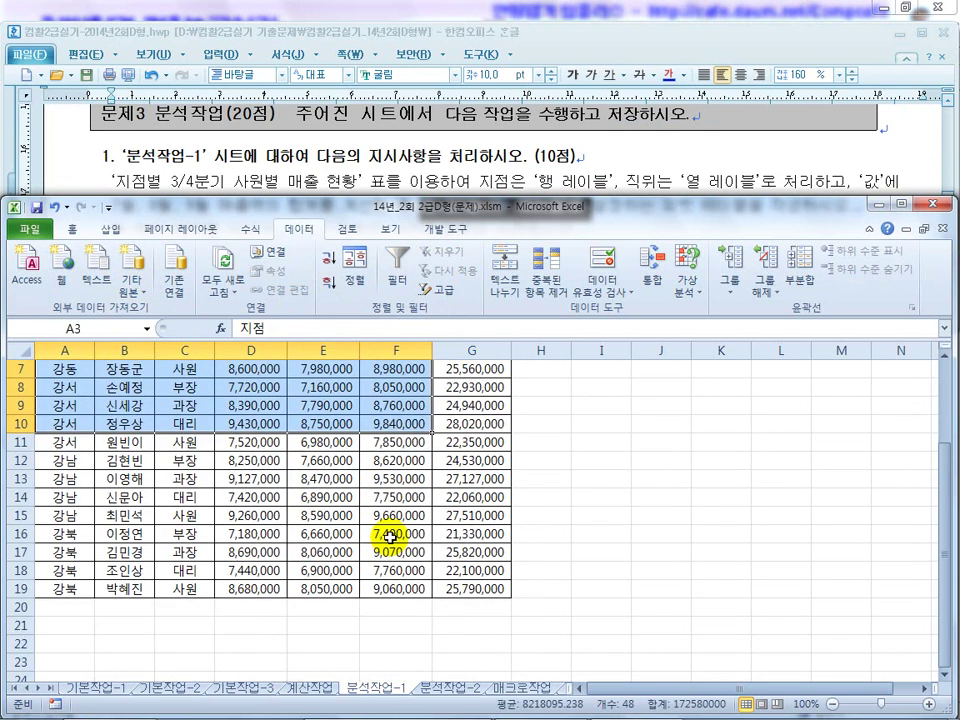
pyautogui.keyDown('shift'); pyautogui.click(478, 590); pyautogui.keyUp('shift')
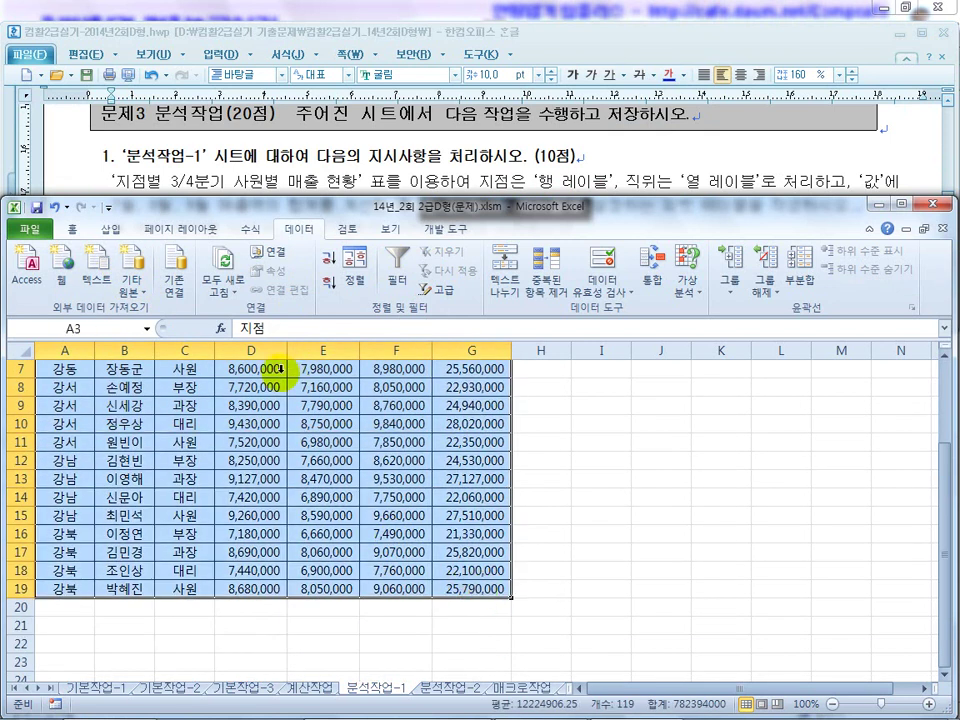
pyautogui.click(110, 230)
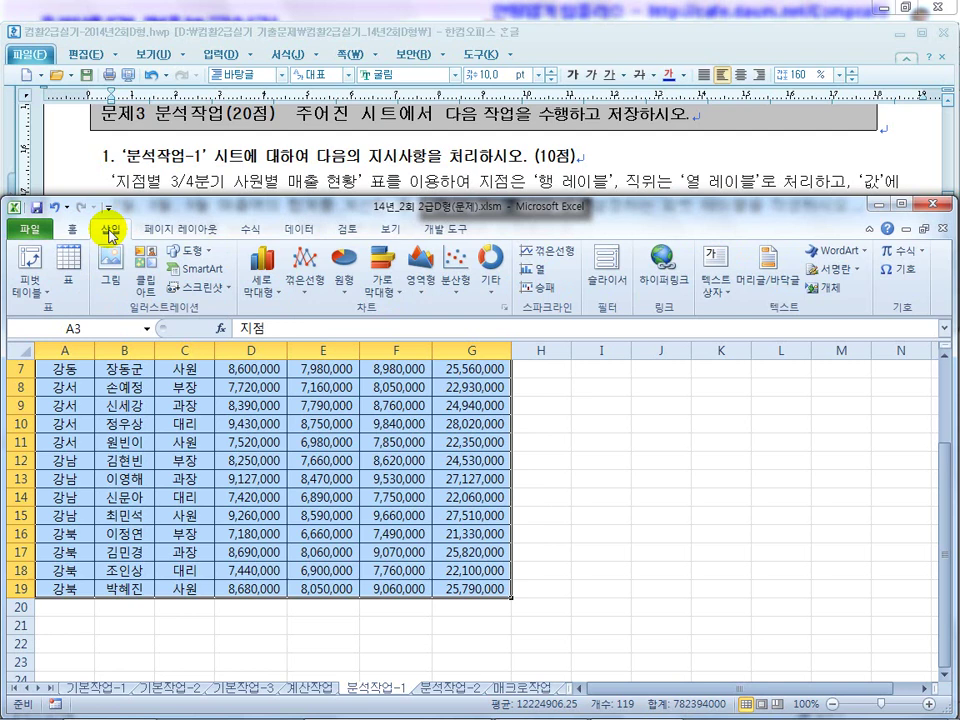
pyautogui.click(27, 290)
pyautogui.click(44, 312)
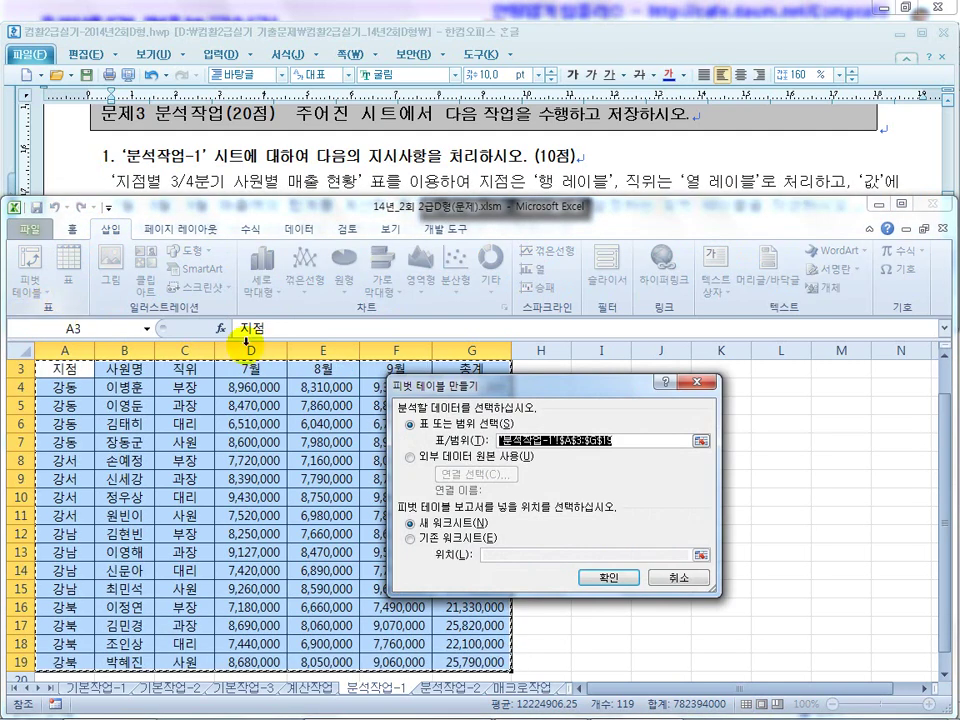
# Check the report location in the Hangul instructions, and create the pivot table on the existing worksheet at A23.
pyautogui.click(313, 181)
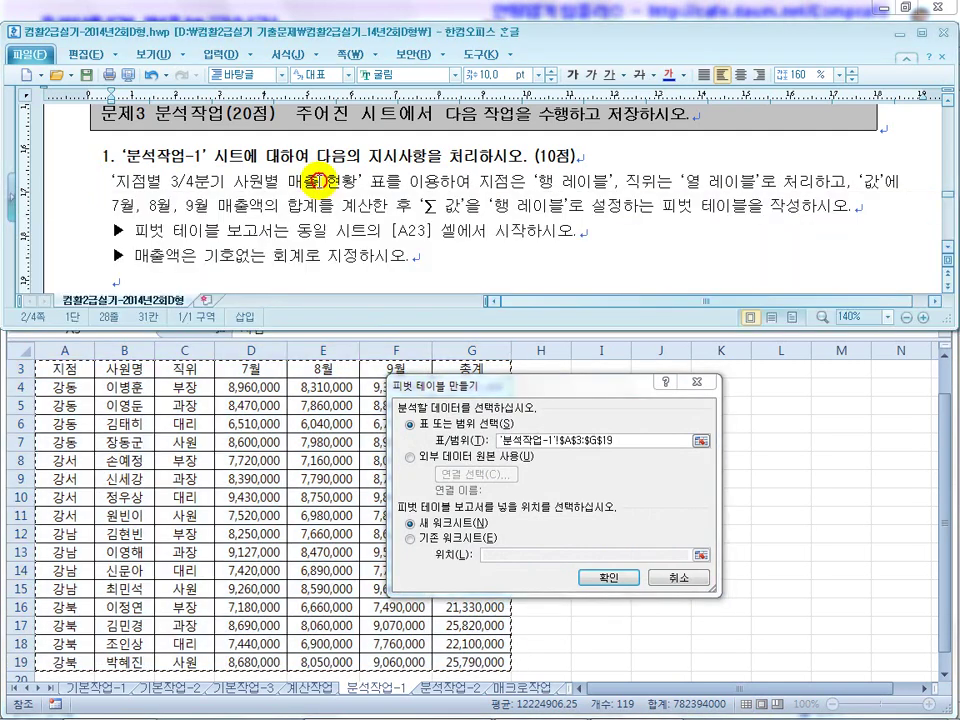
pyautogui.click(947, 252)
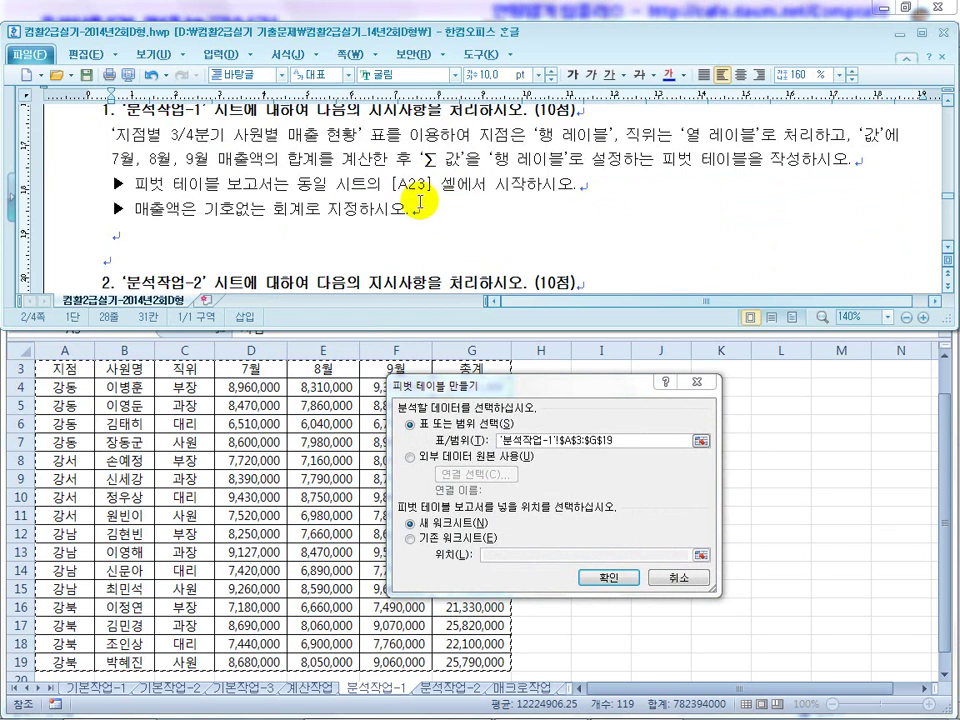
pyautogui.click(410, 538)
pyautogui.click(512, 555)
pyautogui.scroll(-4, 317, 525)
pyautogui.click(72, 514)
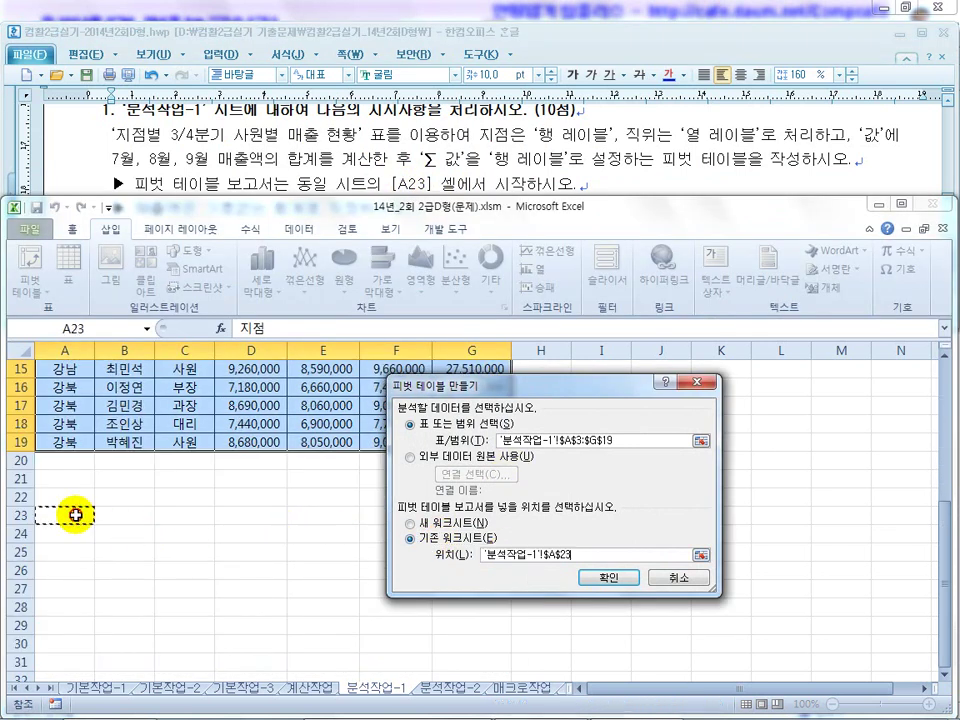
pyautogui.click(609, 578)
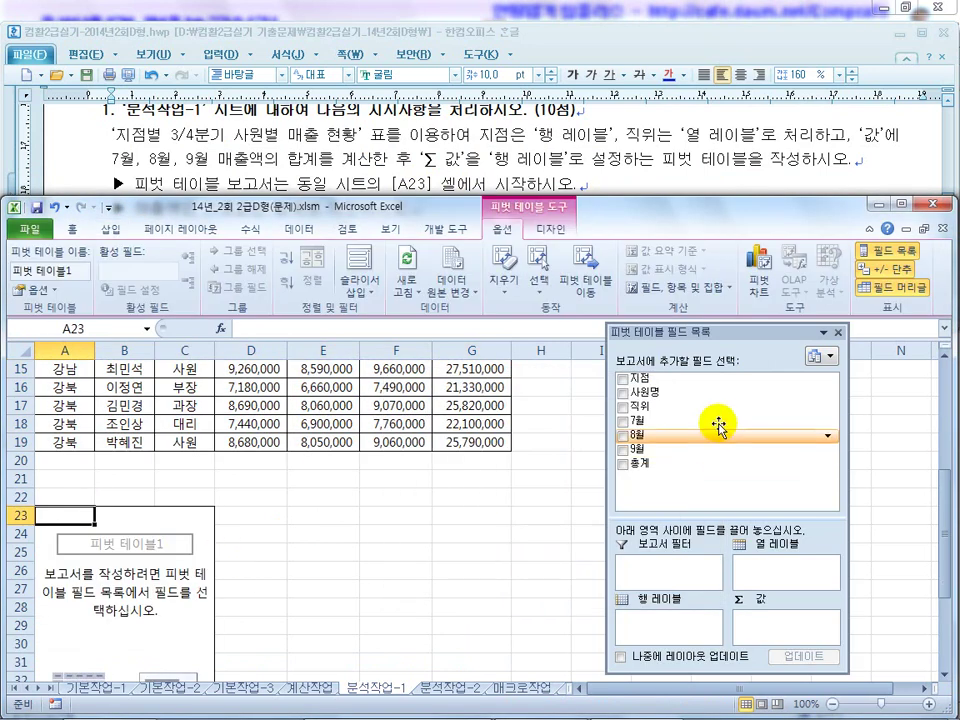
# Reposition the pivot table field list, hide it, and display it again.
pyautogui.moveTo(697, 337); pyautogui.dragTo(384, 397)
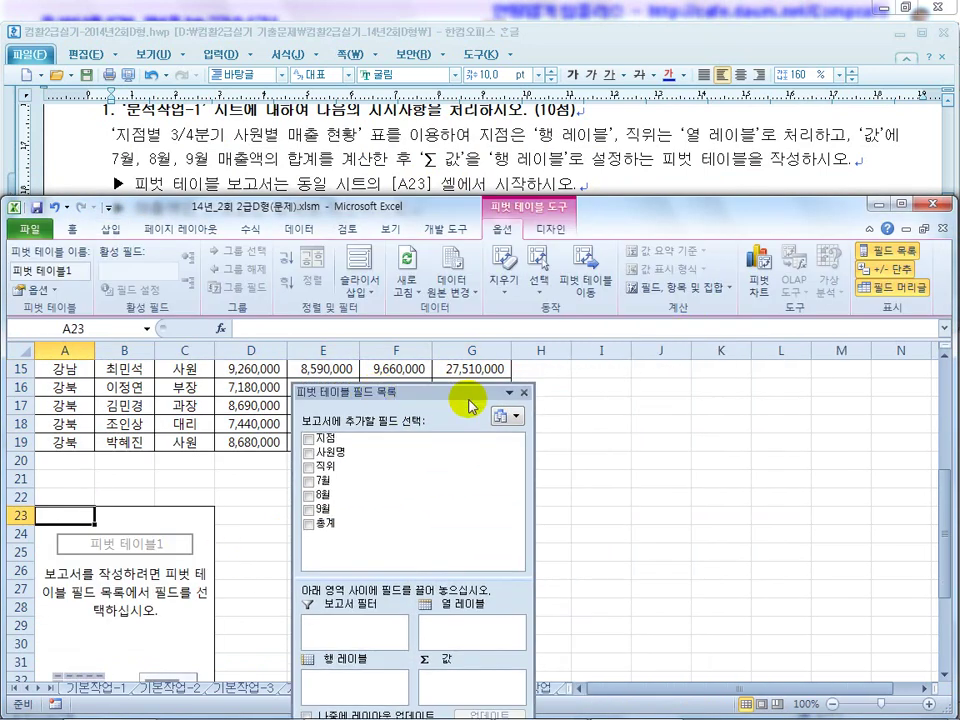
pyautogui.click(525, 394)
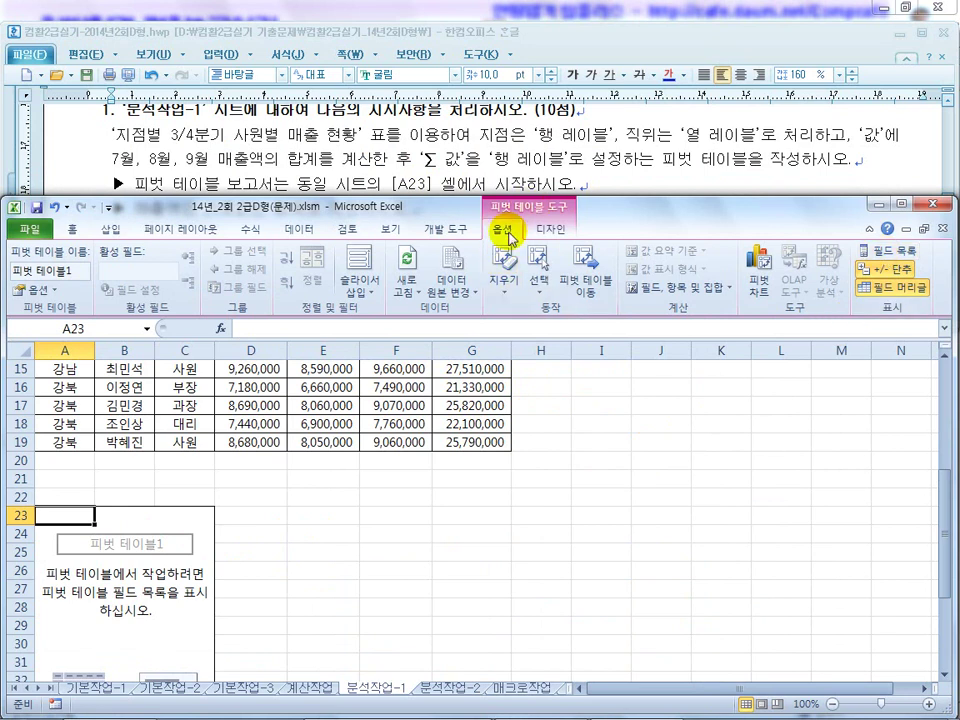
pyautogui.click(889, 253)
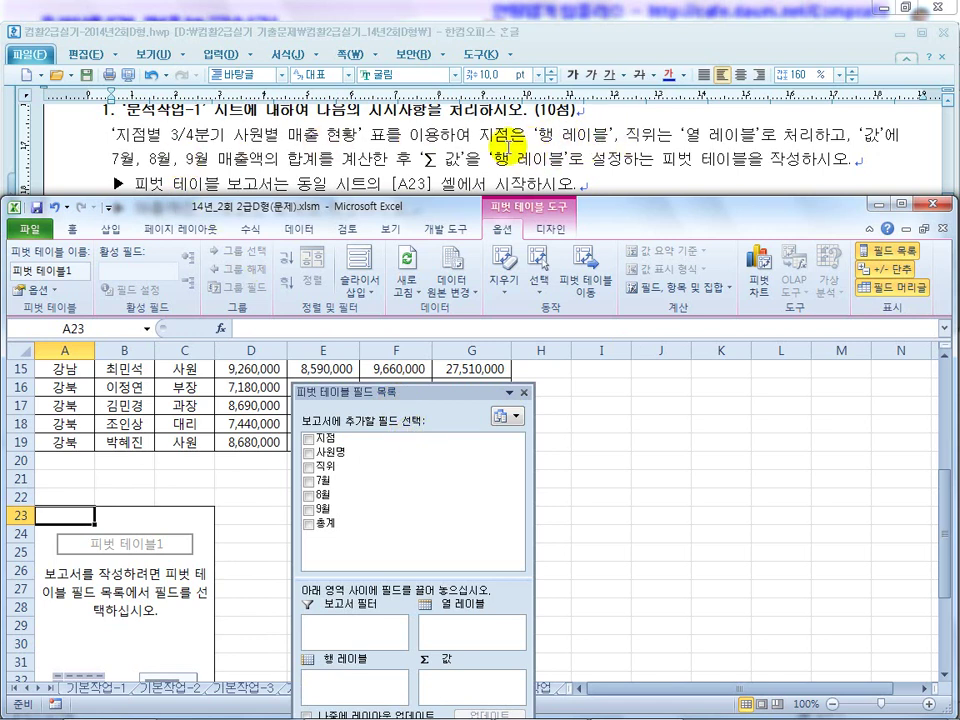
# Place 지점 in 행 레이블 and 직위 in 열 레이블 of the pivot table.
pyautogui.moveTo(325, 437); pyautogui.dragTo(348, 690)
pyautogui.moveTo(422, 392); pyautogui.dragTo(495, 311)
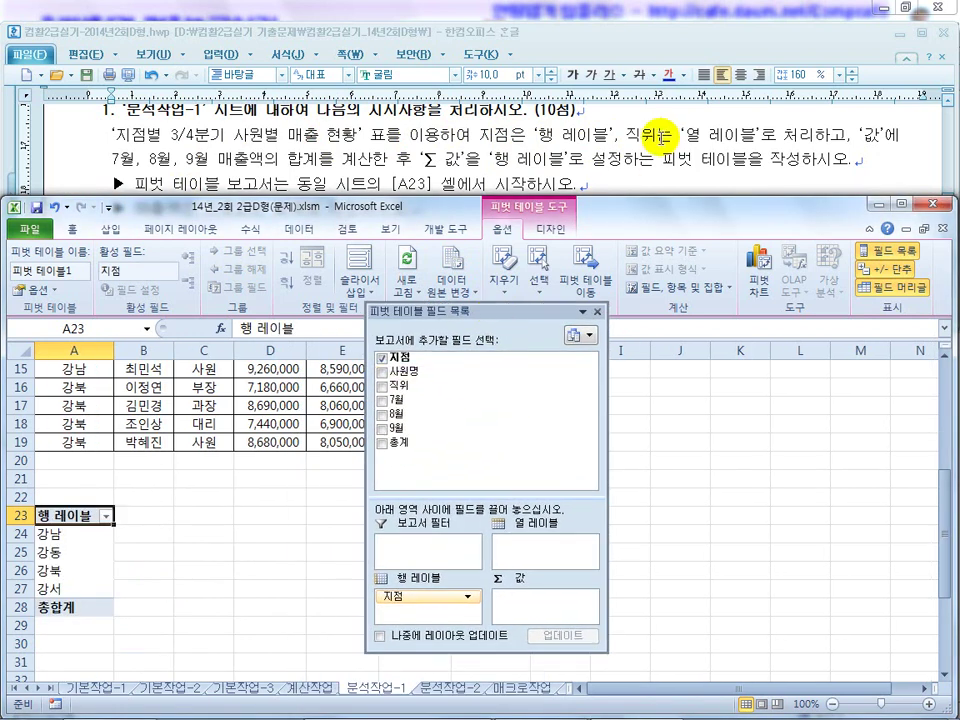
pyautogui.moveTo(426, 388); pyautogui.dragTo(514, 556)
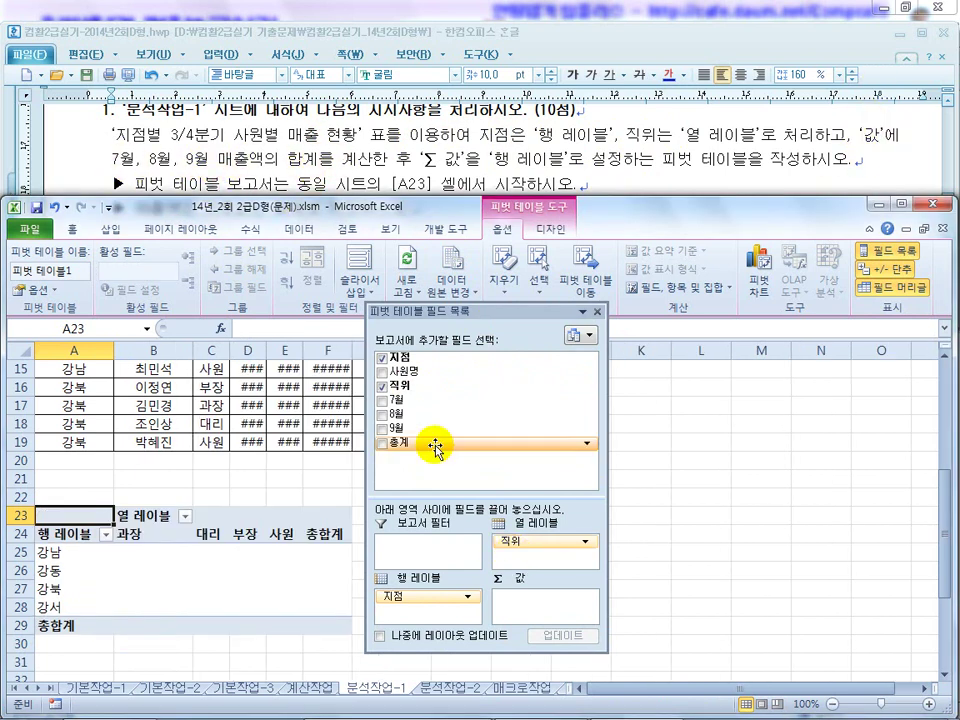
# Add 7월, 8월 and 9월 as sums to the 값 area, and enlarge the layout areas of the field list.
pyautogui.moveTo(403, 399); pyautogui.dragTo(543, 610)
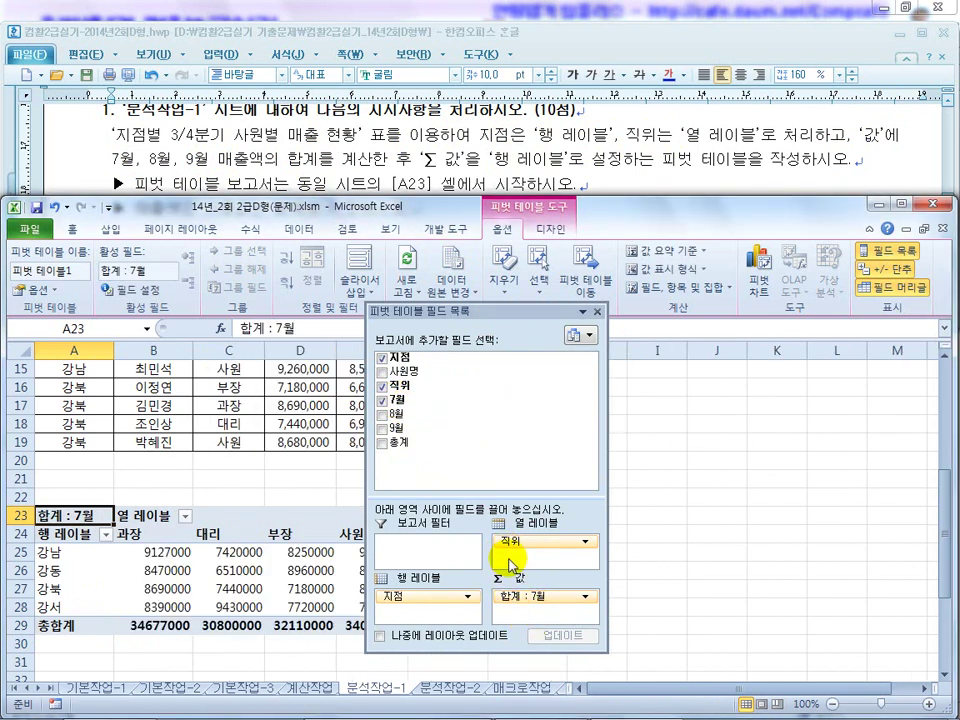
pyautogui.moveTo(510, 558); pyautogui.dragTo(548, 610)
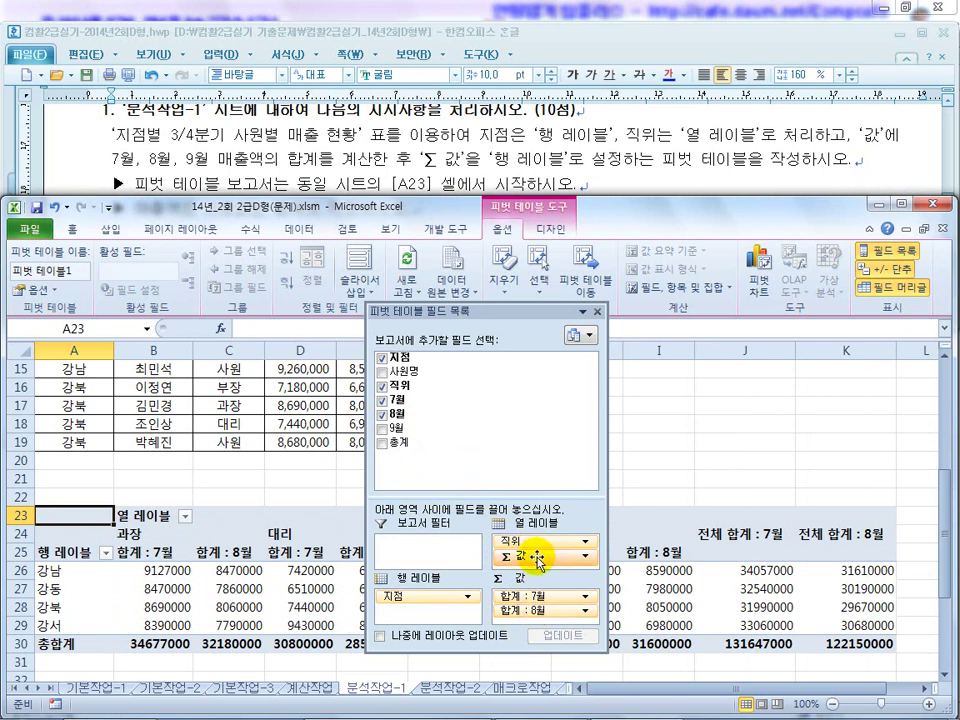
pyautogui.moveTo(519, 565); pyautogui.dragTo(521, 620)
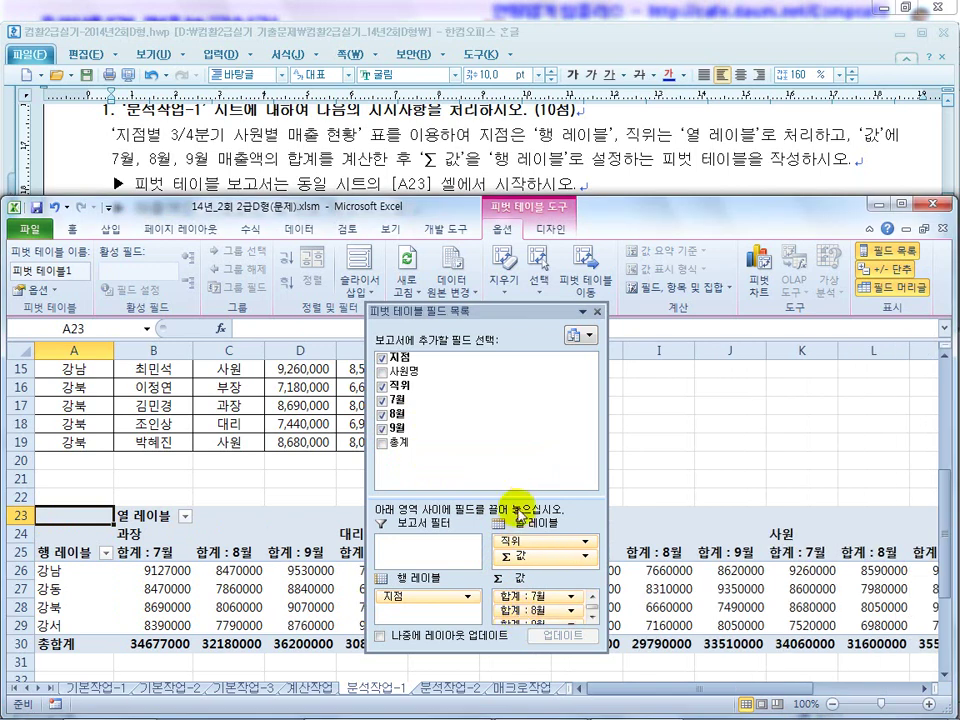
pyautogui.moveTo(521, 497); pyautogui.dragTo(530, 465)
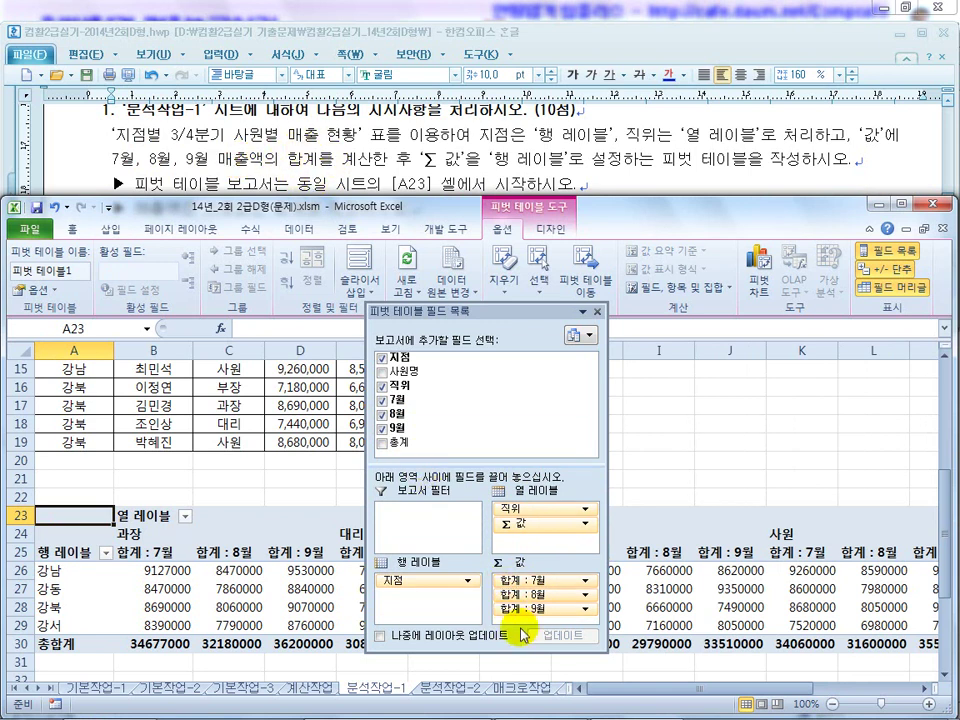
# Look at the summary function options for the 합계 : 7월 value field, and cancel without changes.
pyautogui.click(584, 582)
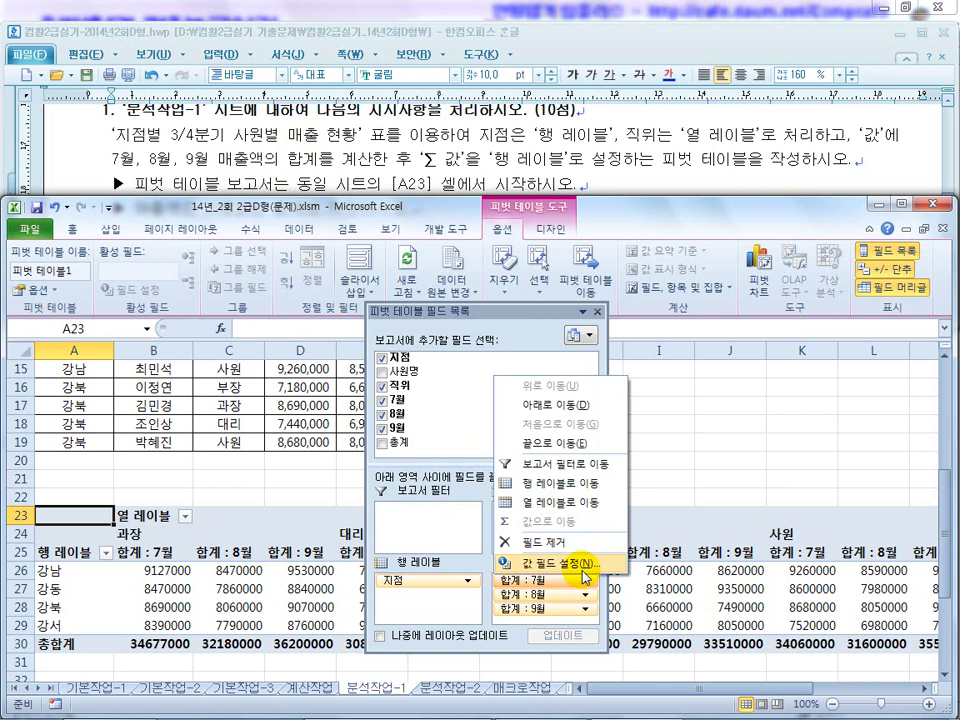
pyautogui.click(583, 563)
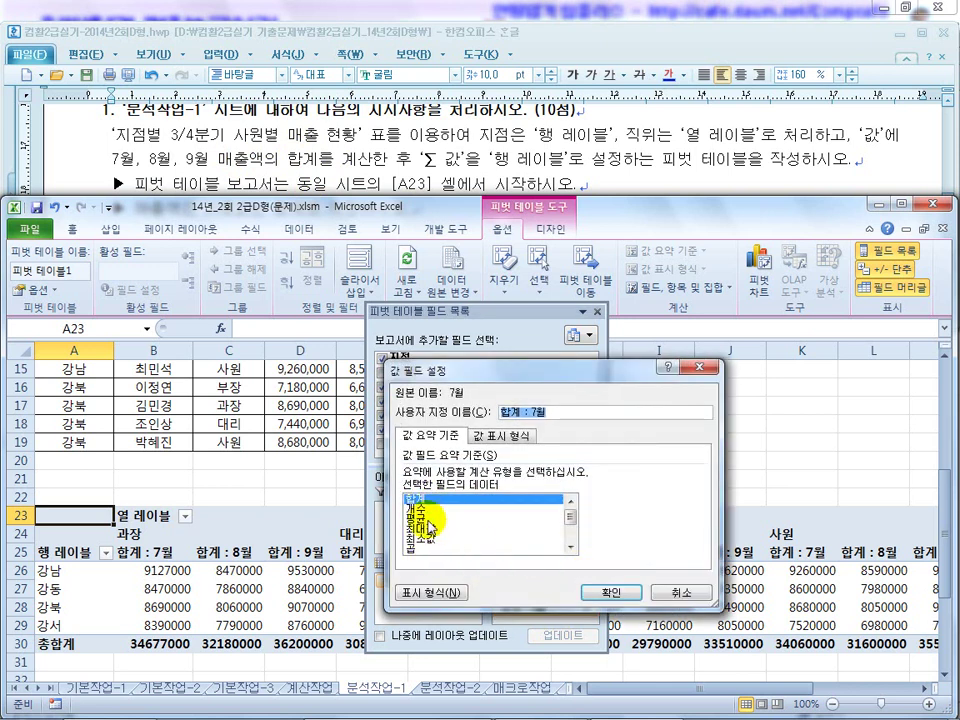
pyautogui.click(693, 593)
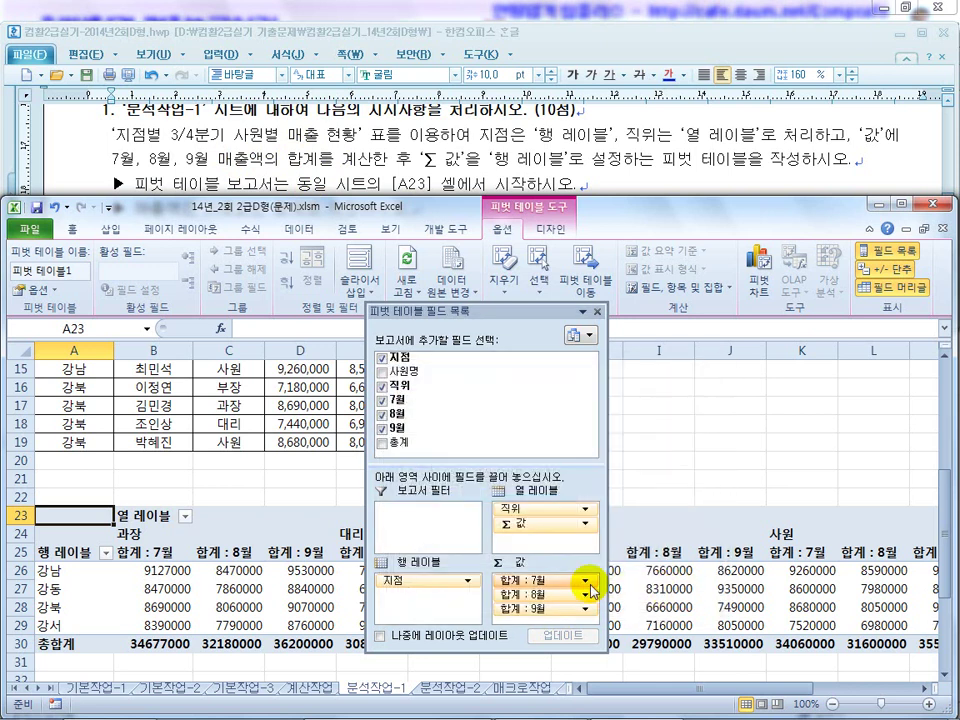
# Review the Σ 값 instruction in the Hangul document, and move Σ 값 from 열 레이블 to 행 레이블 below 지점.
pyautogui.moveTo(284, 160); pyautogui.dragTo(399, 168)
pyautogui.moveTo(482, 160); pyautogui.dragTo(423, 160)
pyautogui.hotkey('alt', 'Tab')
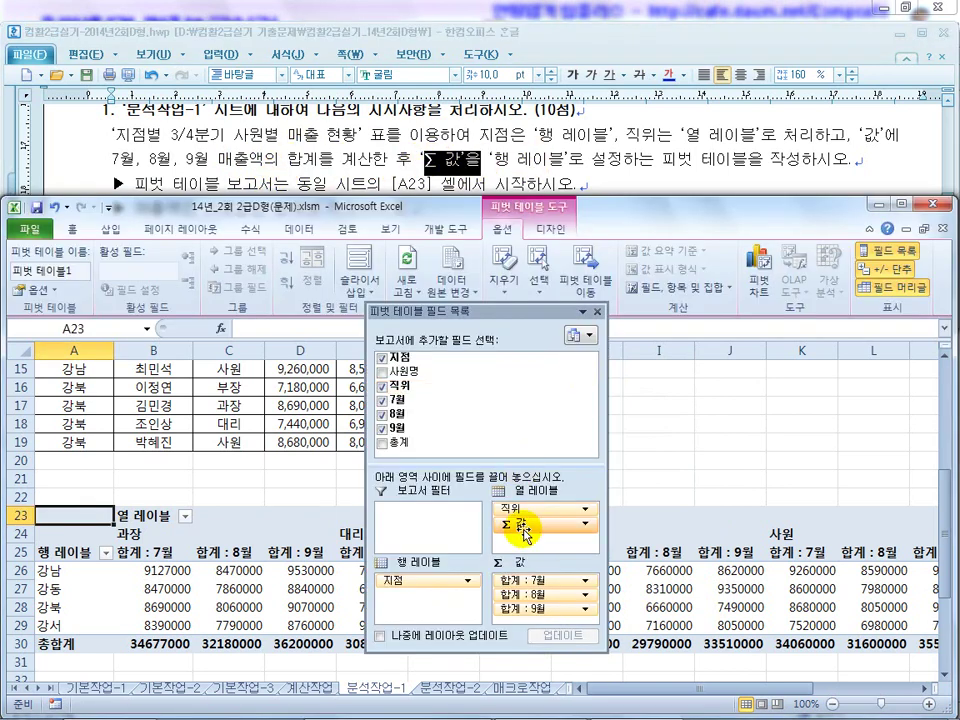
pyautogui.moveTo(525, 527)
pyautogui.mouseDown()
pyautogui.moveTo(425, 600)
pyautogui.moveTo(531, 522)
pyautogui.mouseUp()
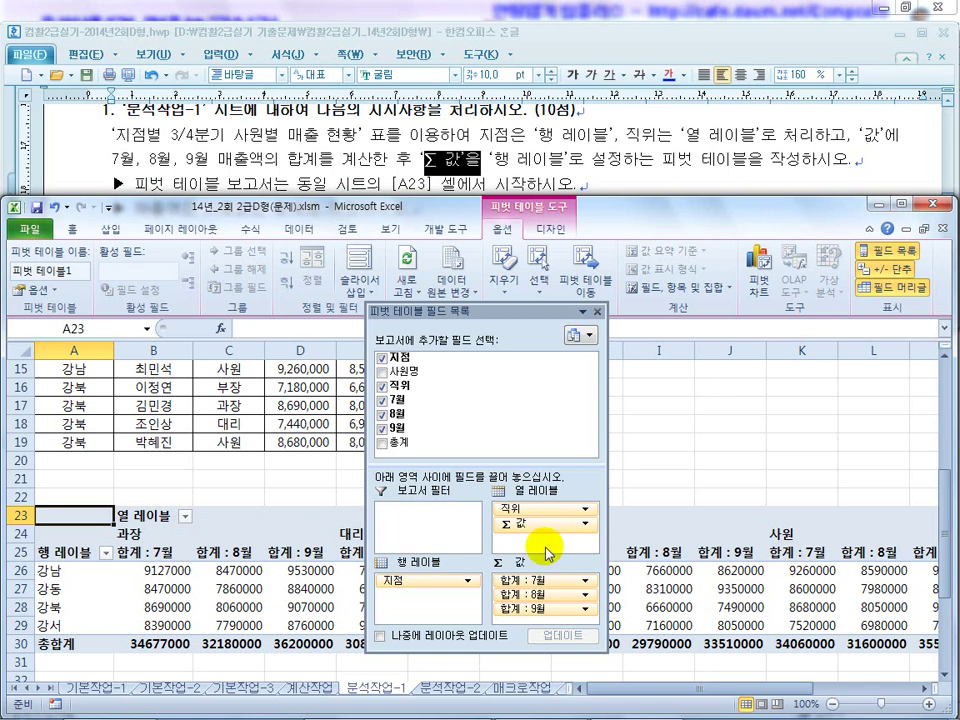
pyautogui.moveTo(541, 522); pyautogui.dragTo(411, 608)
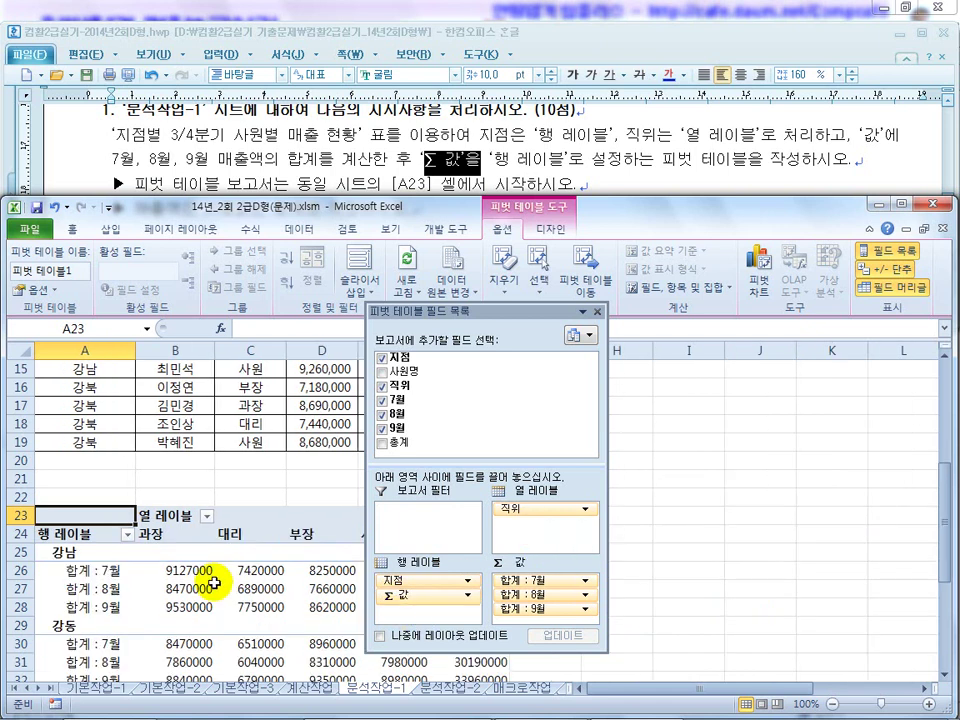
# Compare the layouts by moving Σ 값 back to 열 레이블 and returning it to 행 레이블.
pyautogui.moveTo(118, 569); pyautogui.dragTo(117, 606)
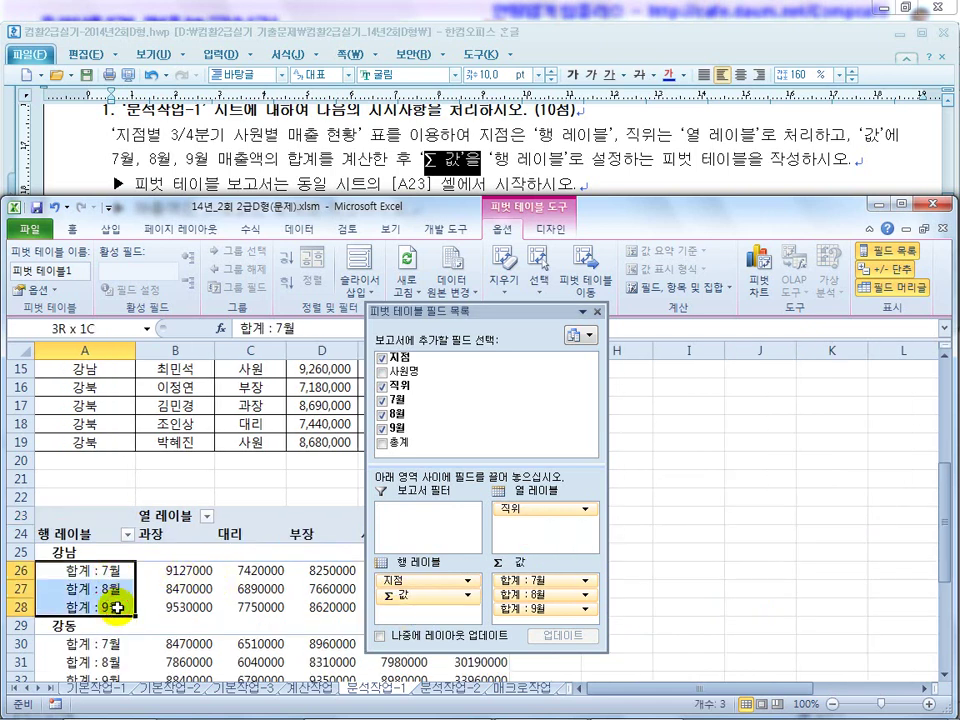
pyautogui.moveTo(411, 596); pyautogui.dragTo(546, 524)
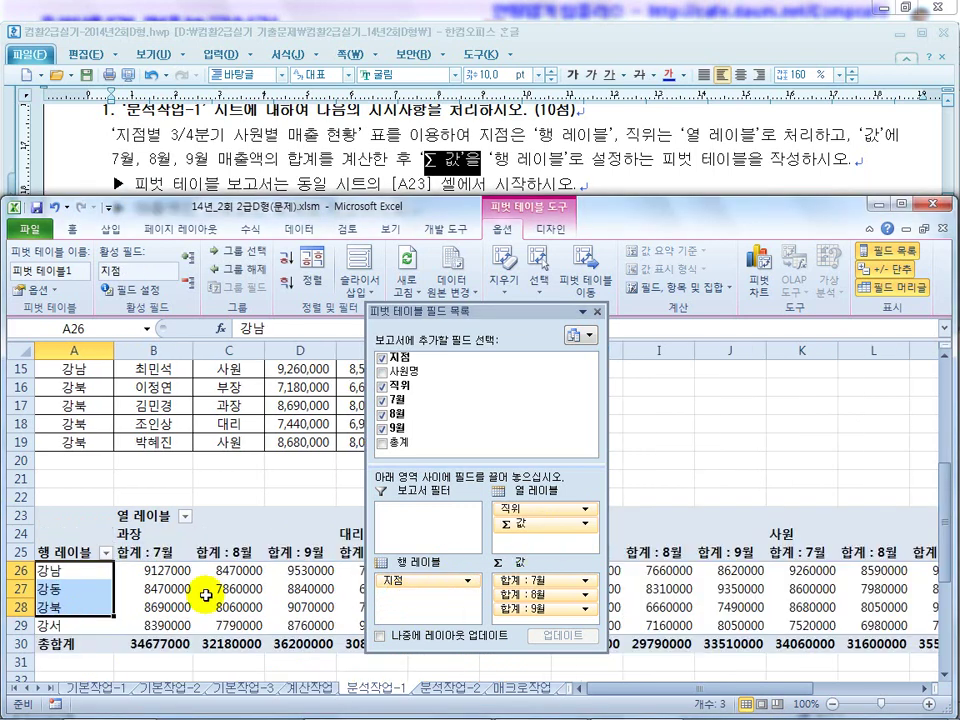
pyautogui.moveTo(155, 553); pyautogui.dragTo(317, 556)
pyautogui.moveTo(546, 524); pyautogui.dragTo(432, 600)
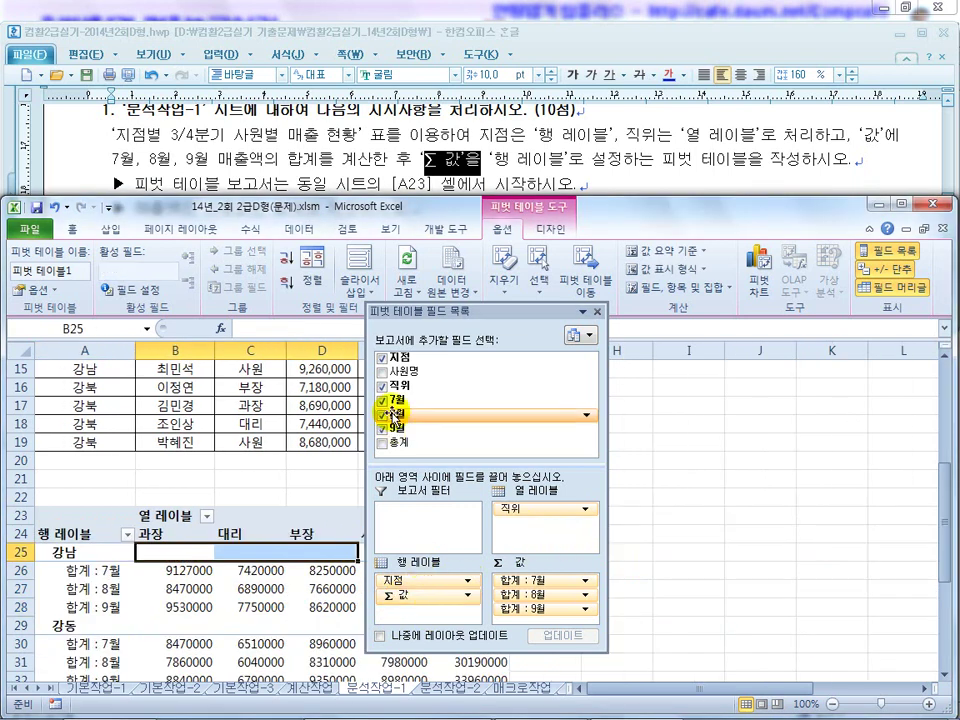
# Review the 매출액 number format instruction, and open the cell formatting for the pivot table values B26:F43.
pyautogui.click(618, 172)
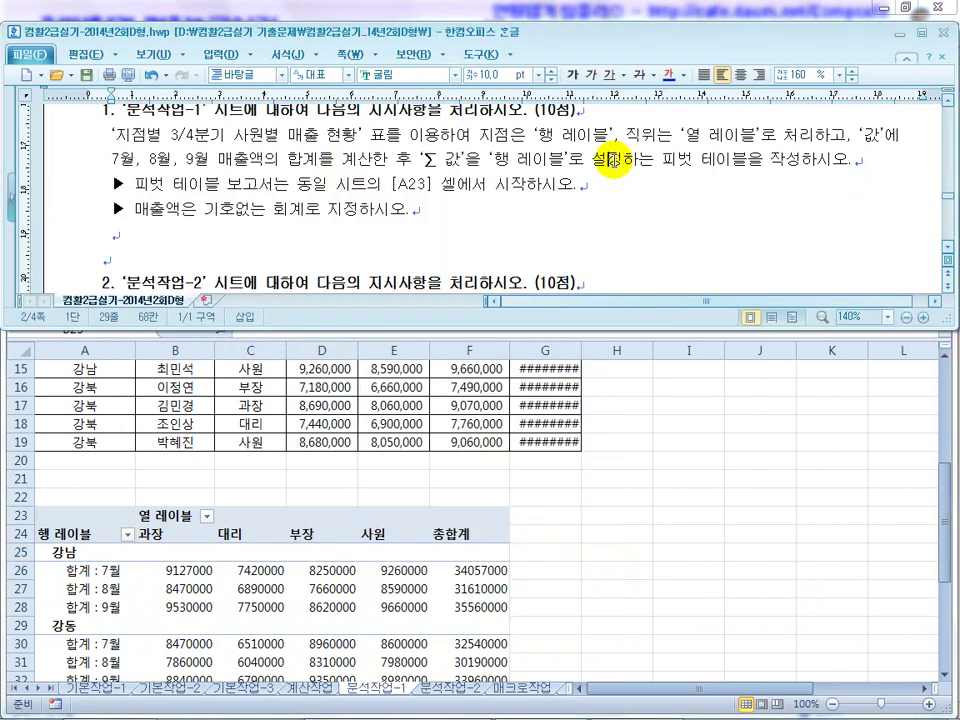
pyautogui.moveTo(165, 210); pyautogui.dragTo(340, 220)
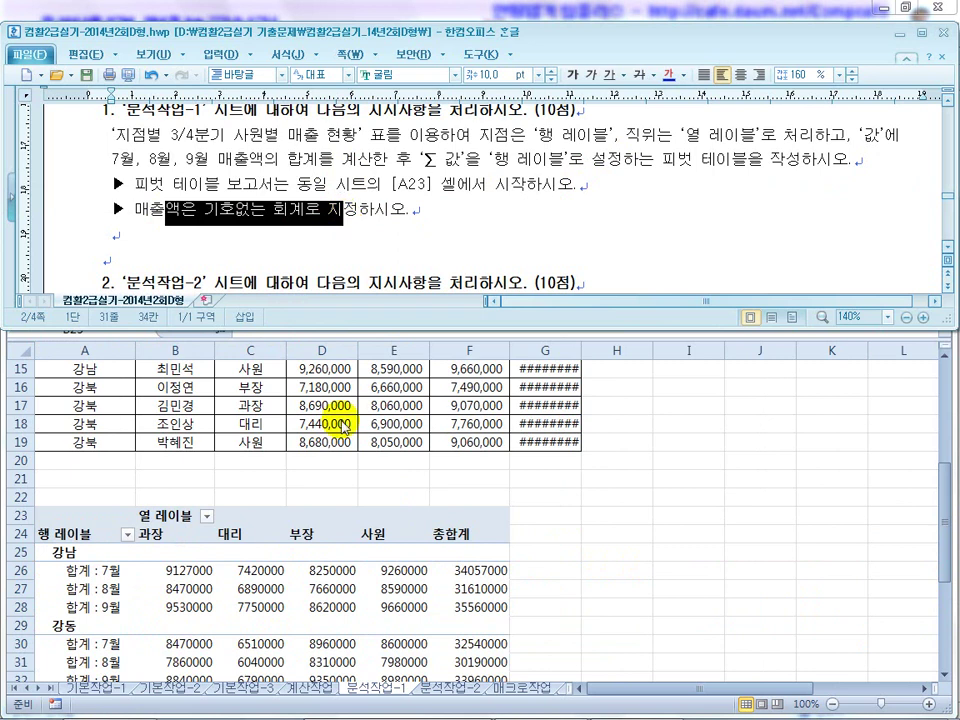
pyautogui.click(425, 578)
pyautogui.moveTo(193, 574); pyautogui.dragTo(490, 650)
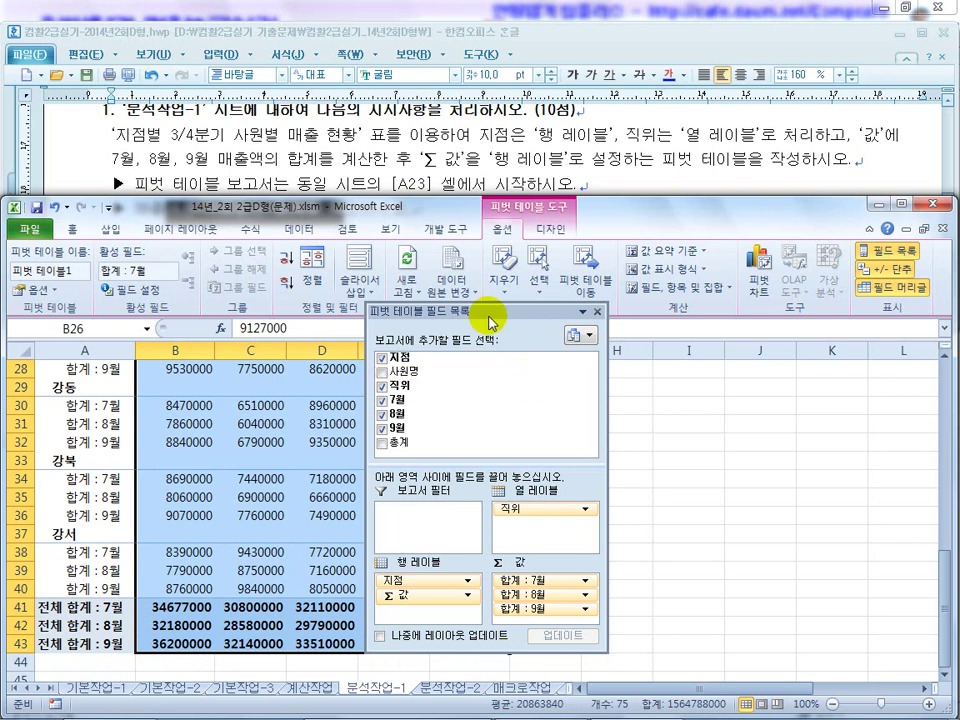
pyautogui.moveTo(492, 309); pyautogui.dragTo(724, 317)
pyautogui.rightClick(268, 452)
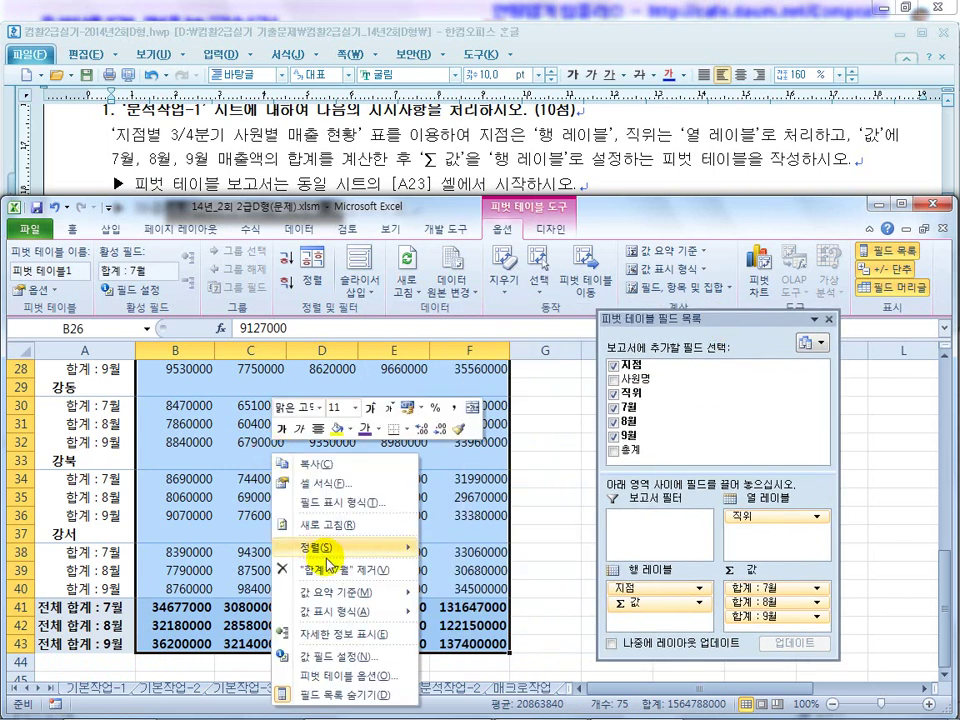
pyautogui.click(330, 483)
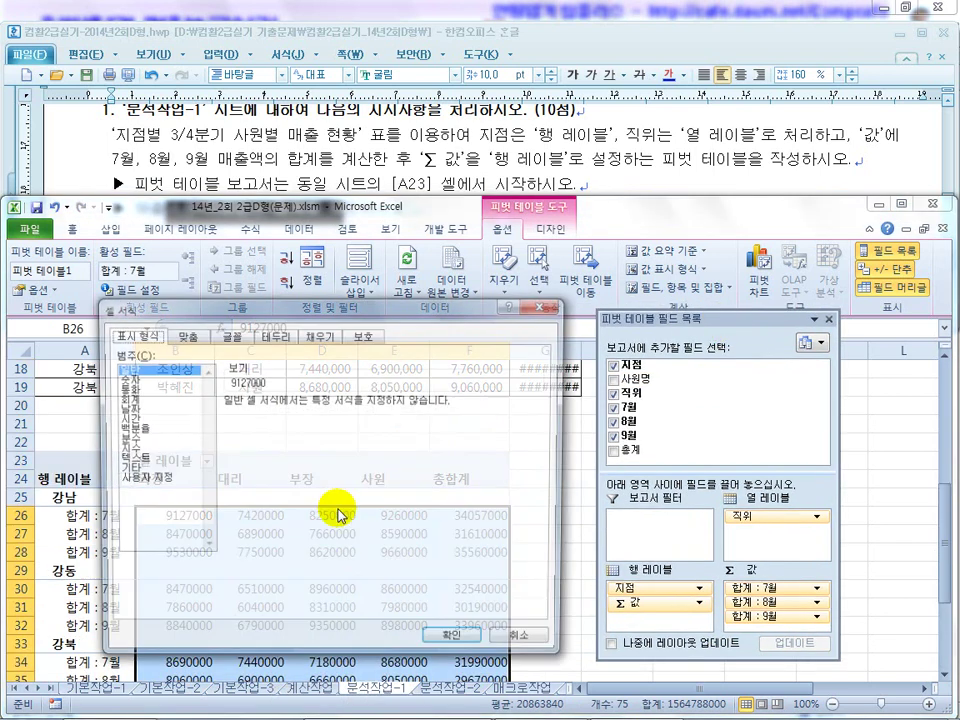
# Apply the 회계 number format with the symbol set to 없음 to the selected pivot values.
pyautogui.click(137, 399)
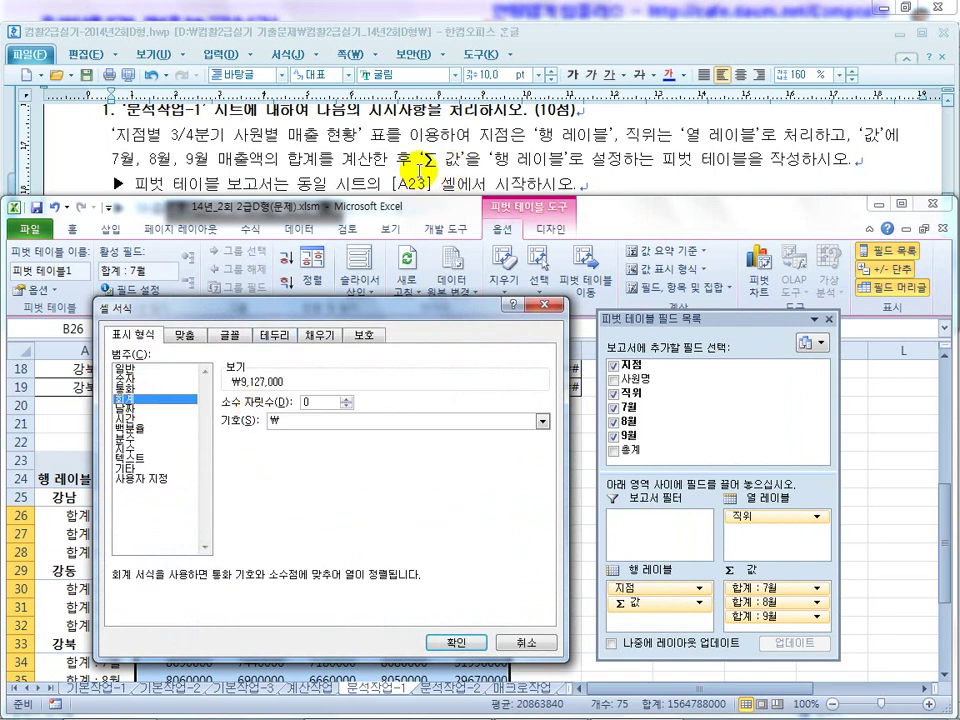
pyautogui.click(420, 170)
pyautogui.moveTo(215, 212); pyautogui.dragTo(268, 211)
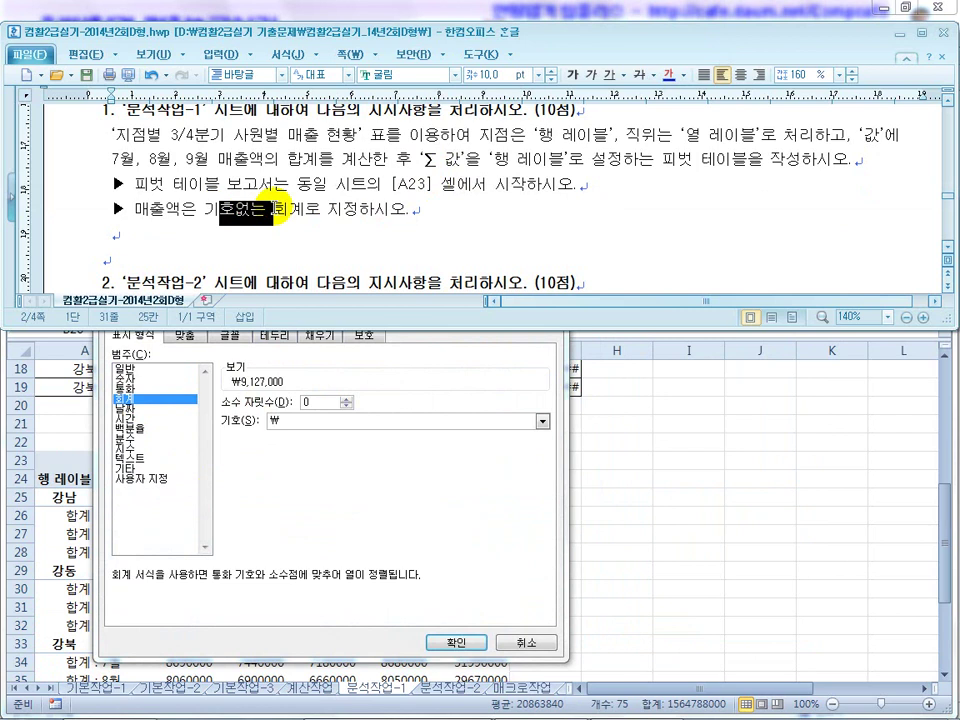
pyautogui.click(397, 425)
pyautogui.click(364, 445)
pyautogui.click(360, 424)
pyautogui.click(353, 436)
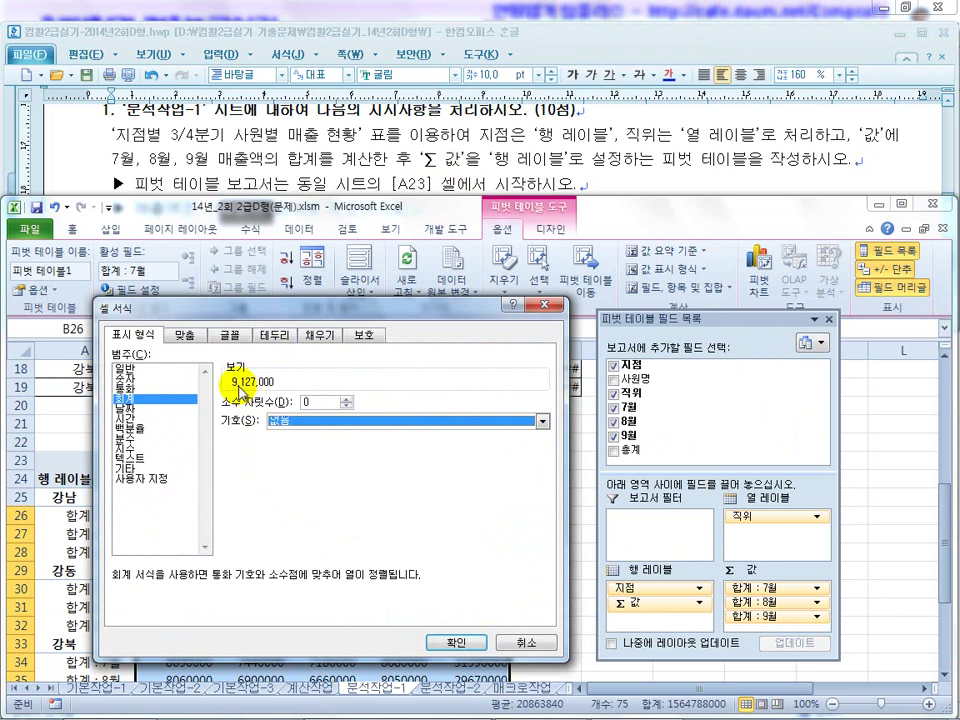
pyautogui.click(455, 640)
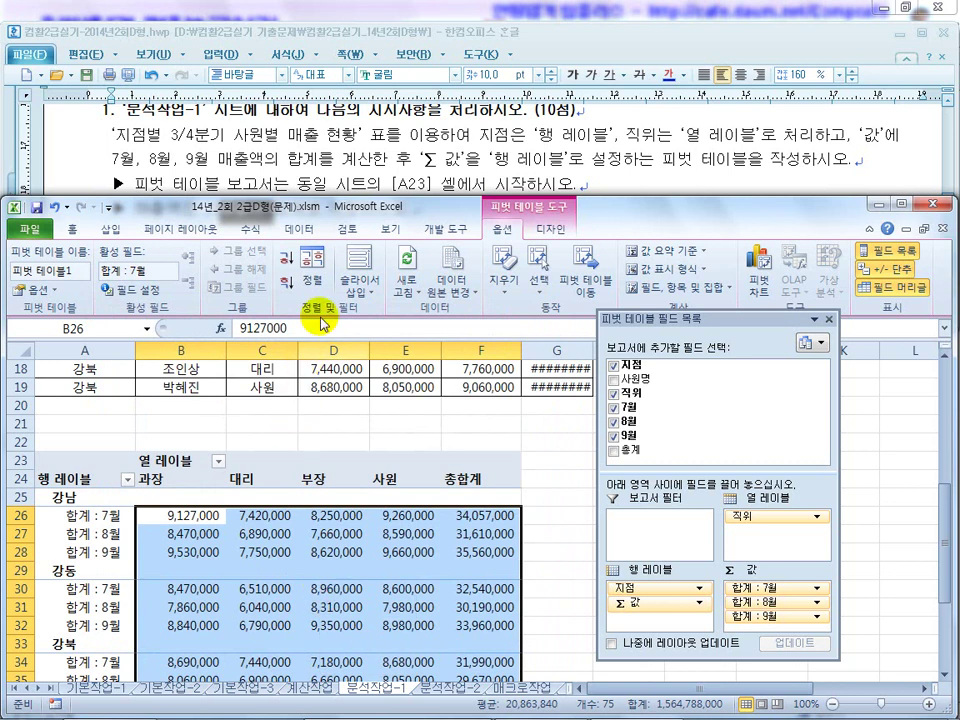
# Move the pivot table field list away from the source table, and auto-fit the width of column G.
pyautogui.click(384, 156)
pyautogui.click(636, 497)
pyautogui.scroll(3, 576, 497)
pyautogui.scroll(3, 576, 497)
pyautogui.moveTo(660, 320); pyautogui.dragTo(746, 320)
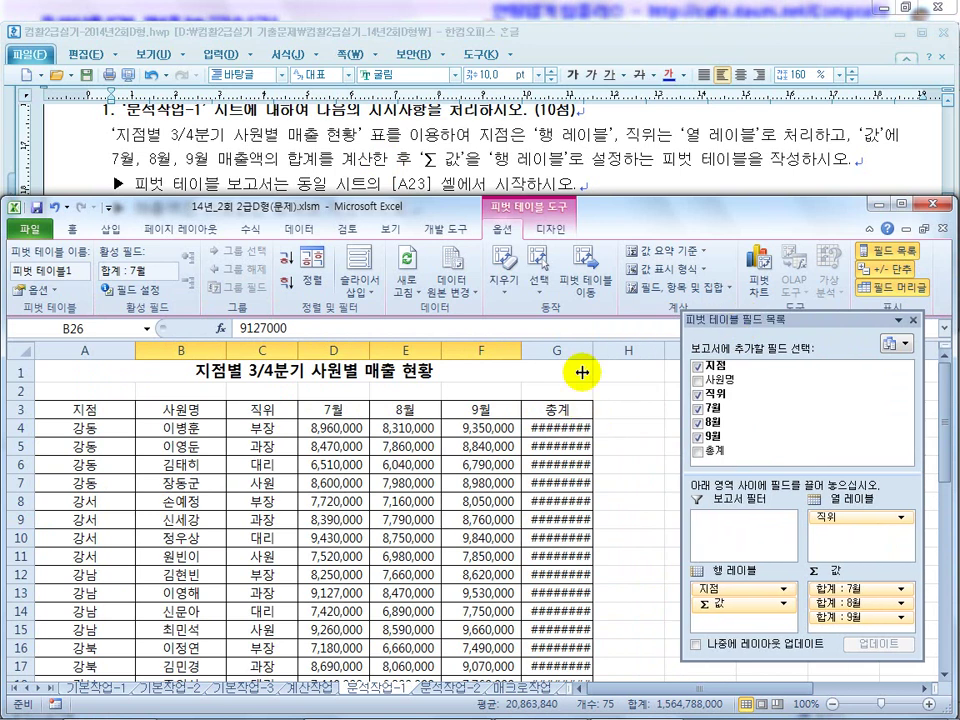
pyautogui.doubleClick(592, 351)
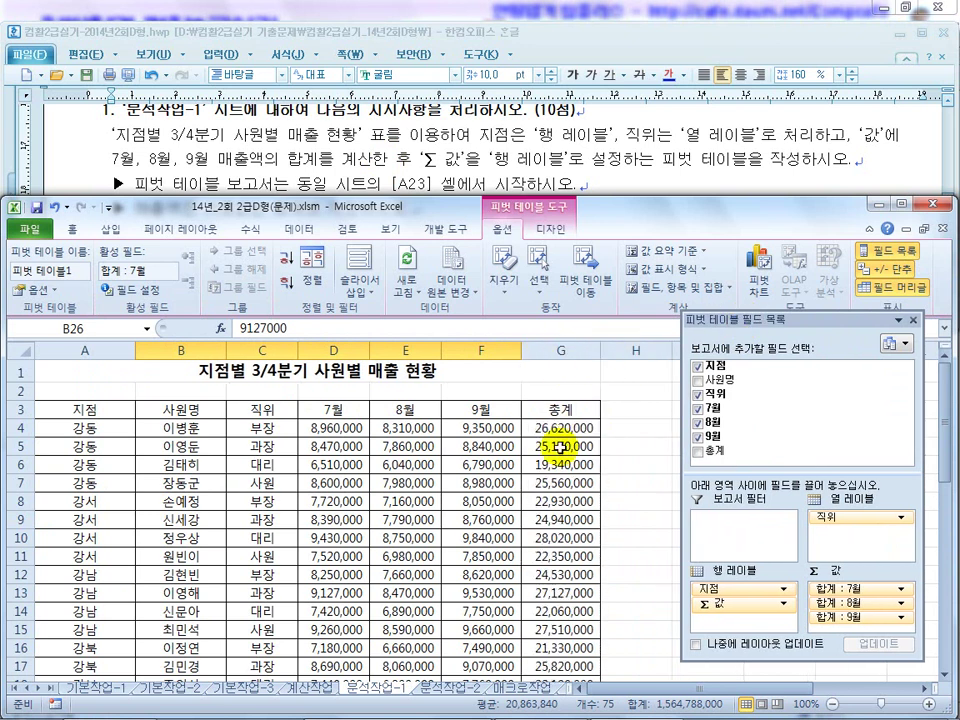
# Check the pivot table against the Σ 값 and A23 placement instructions in the Hangul document.
pyautogui.scroll(-4, 560, 448)
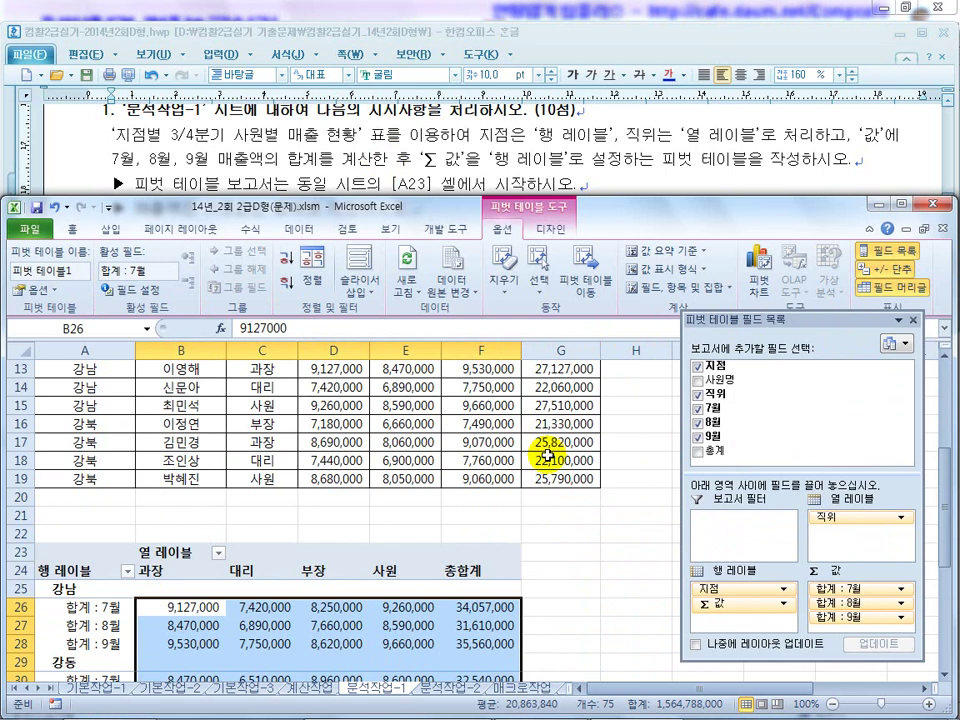
pyautogui.click(426, 157)
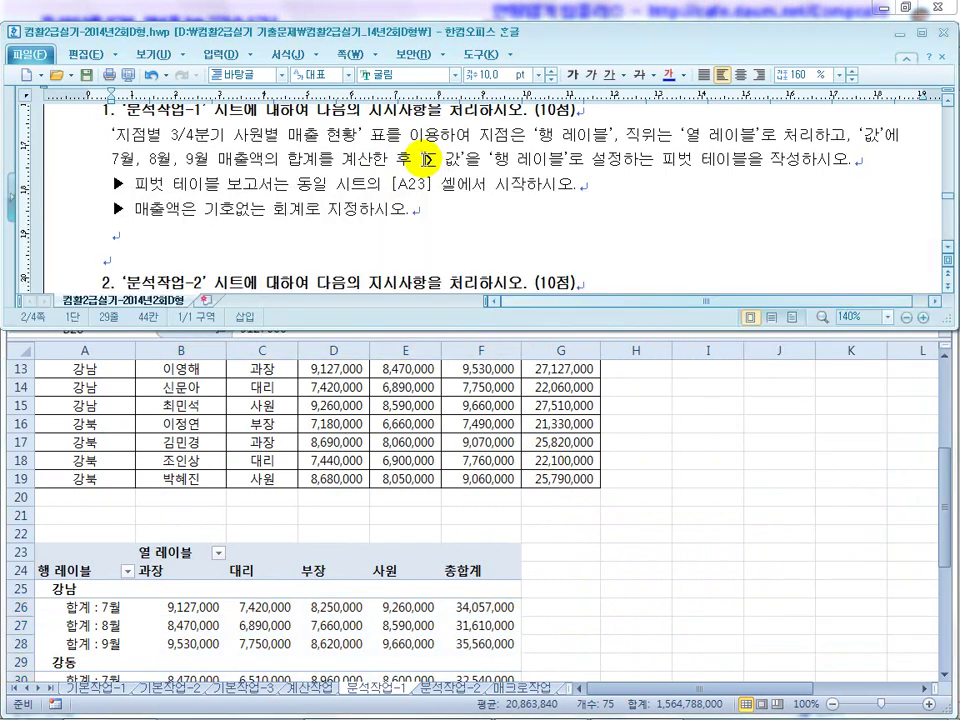
pyautogui.click(619, 557)
pyautogui.scroll(-2, 492, 556)
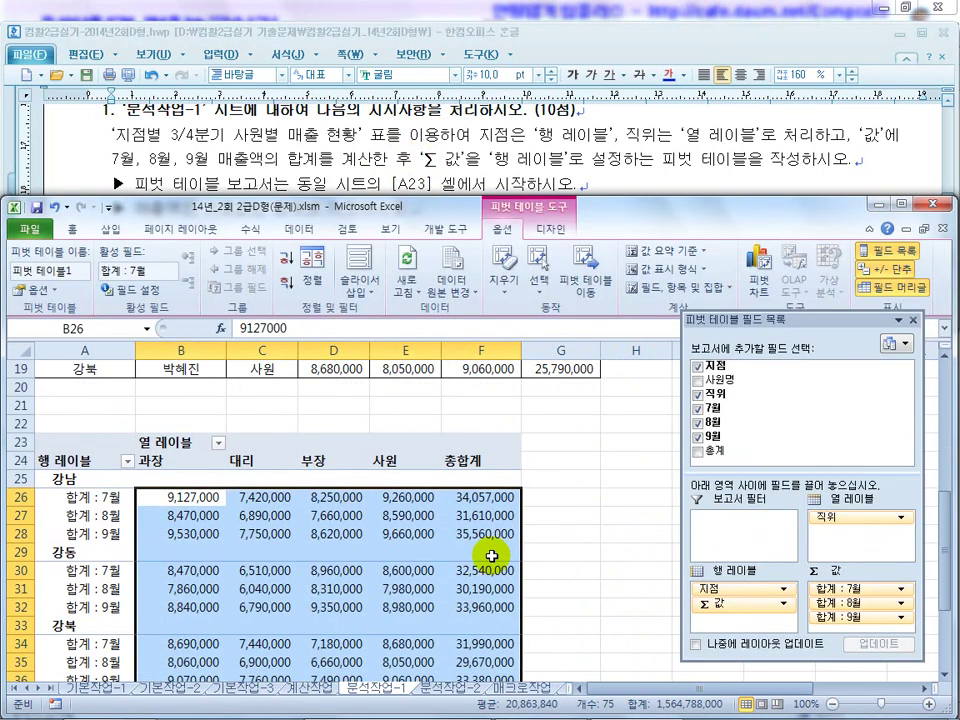
pyautogui.click(400, 183)
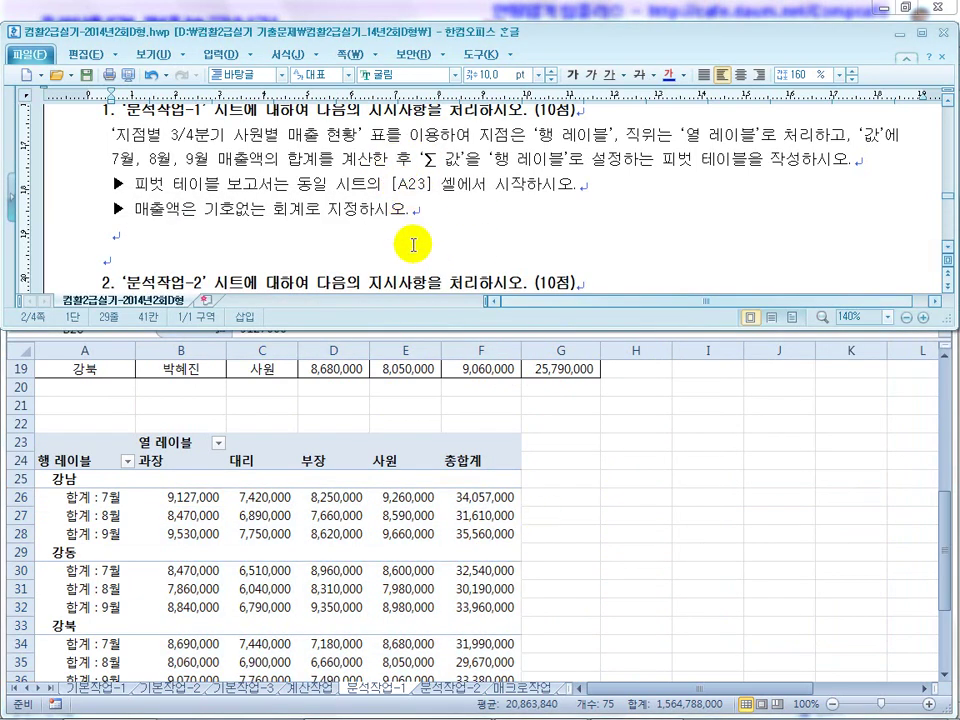
pyautogui.click(552, 490)
pyautogui.click(425, 158)
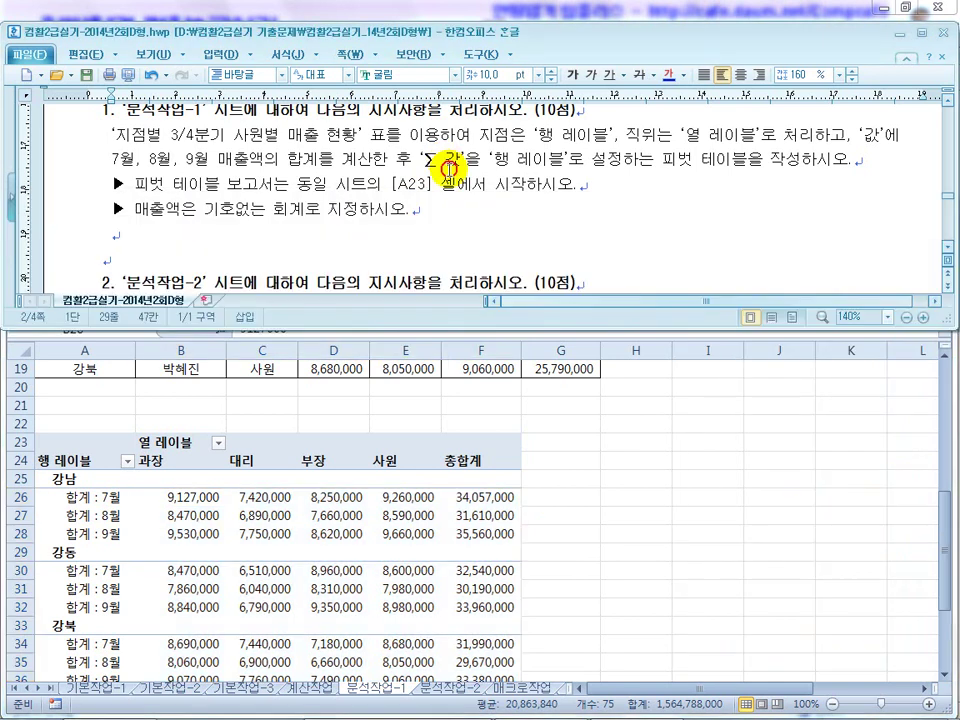
pyautogui.click(576, 445)
# Widen columns C, D and E and auto-fit column F to fit the pivot table's grand totals.
pyautogui.scroll(-3, 561, 443)
pyautogui.scroll(-1, 527, 422)
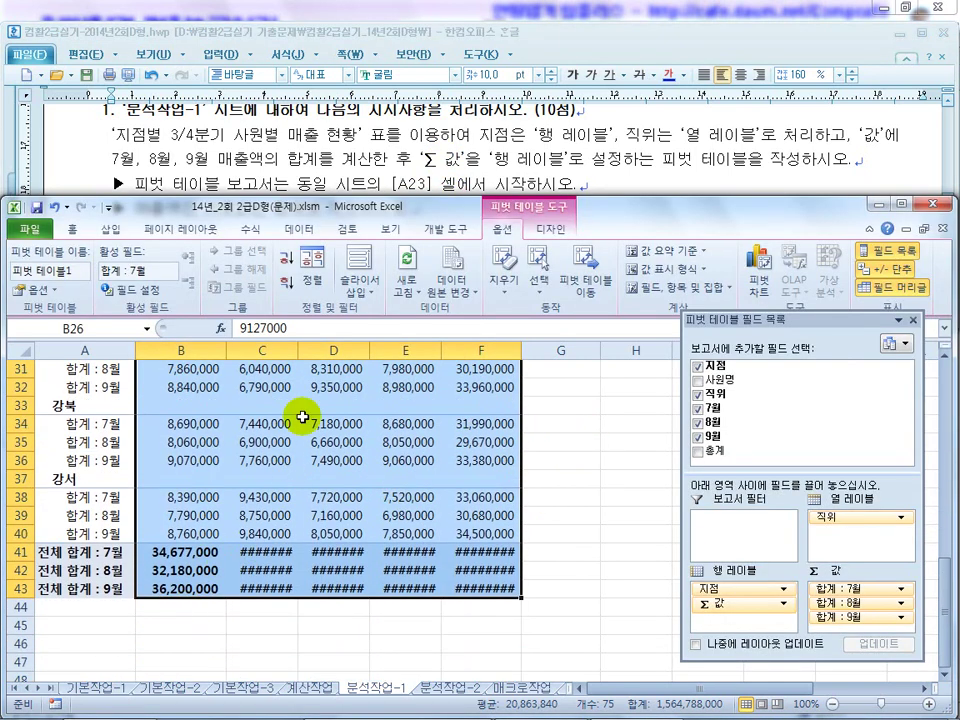
pyautogui.moveTo(298, 349); pyautogui.dragTo(317, 349)
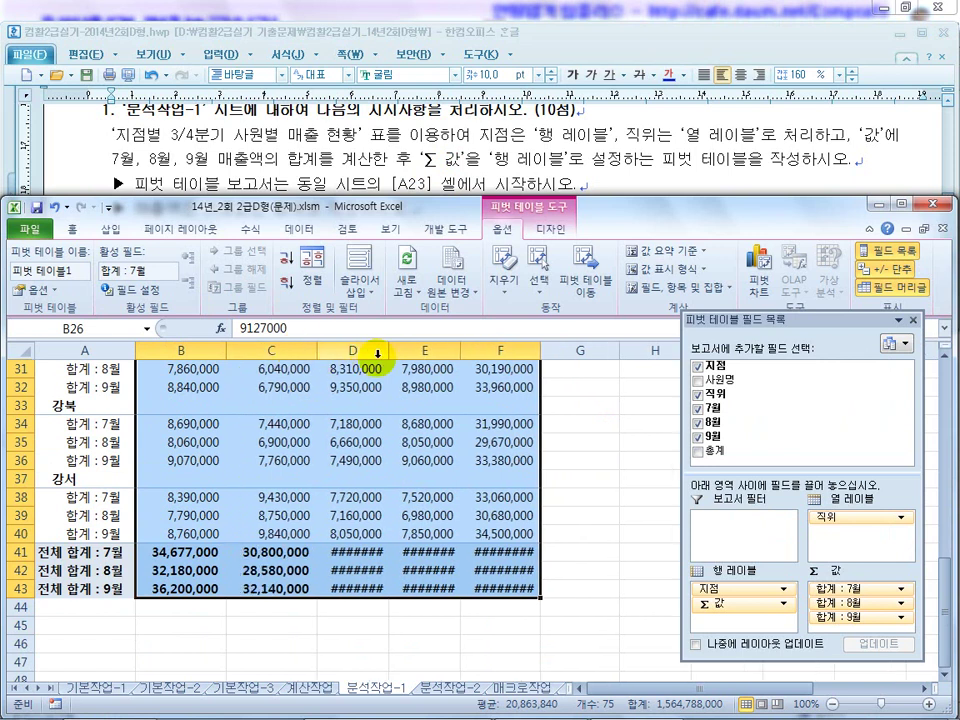
pyautogui.moveTo(389, 352); pyautogui.dragTo(408, 352)
pyautogui.moveTo(480, 352); pyautogui.dragTo(498, 352)
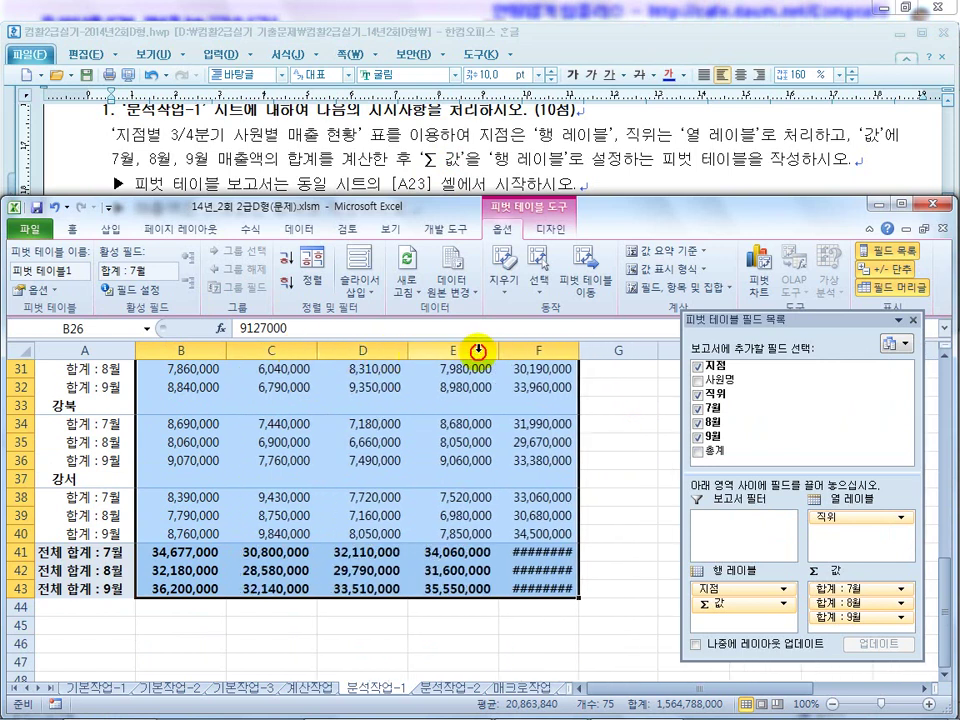
pyautogui.doubleClick(577, 350)
pyautogui.click(619, 498)
pyautogui.scroll(8, 605, 522)
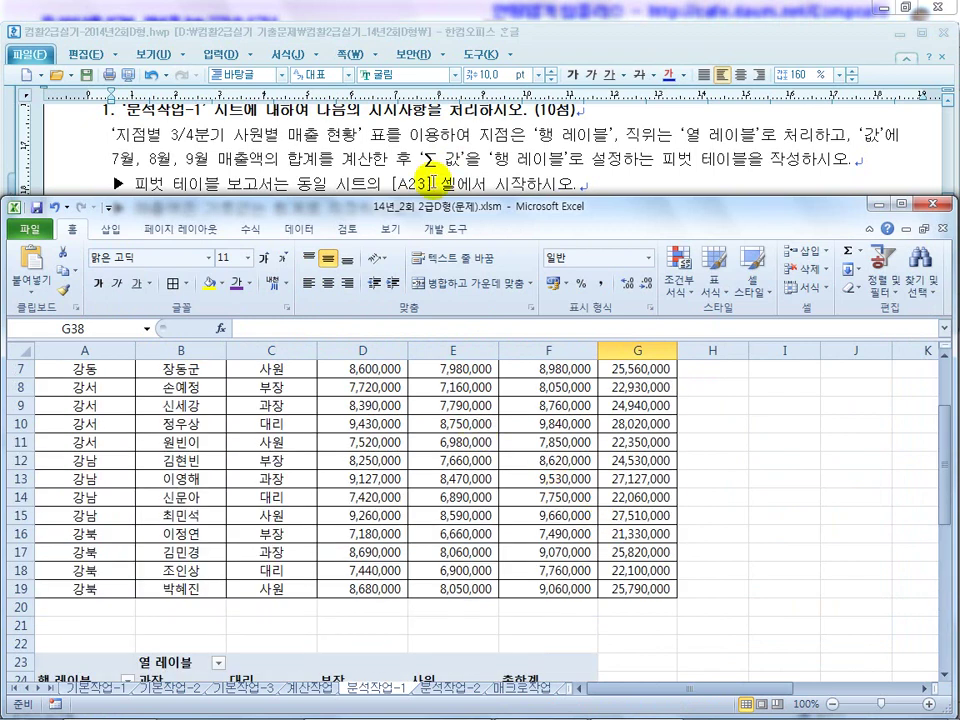
# Review the 데이터 통합 instruction for task 2 in the Hangul document, and open the 분석작업-2 sheet in Excel.
pyautogui.click(330, 150)
pyautogui.scroll(-5, 439, 260)
pyautogui.scroll(2, 439, 287)
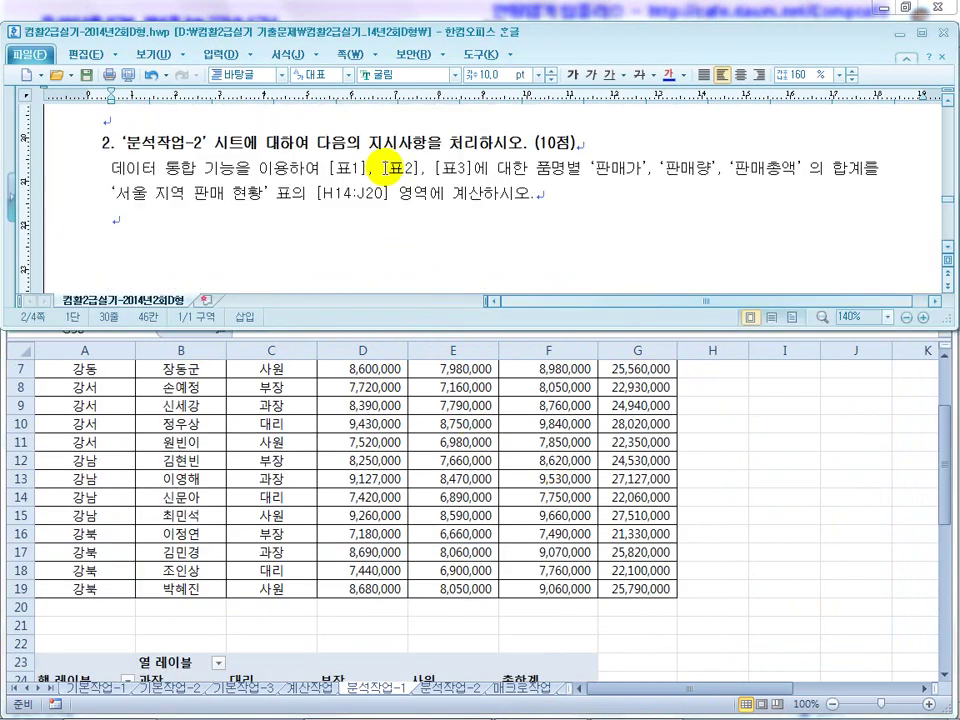
pyautogui.moveTo(112, 169); pyautogui.dragTo(230, 172)
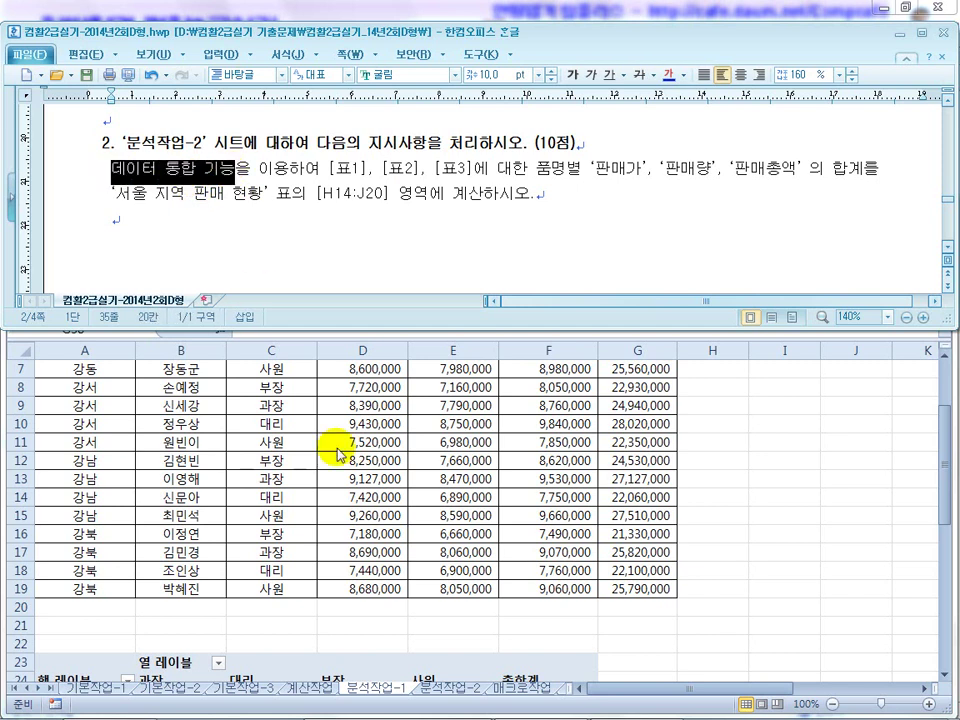
pyautogui.click(437, 686)
pyautogui.click(440, 690)
# Examine the empty row label cells and column headings of the 서울지역 판매 현황 table.
pyautogui.click(420, 518)
pyautogui.scroll(-2, 420, 520)
pyautogui.moveTo(406, 499); pyautogui.dragTo(410, 595)
pyautogui.moveTo(470, 480); pyautogui.dragTo(658, 481)
pyautogui.click(419, 553)
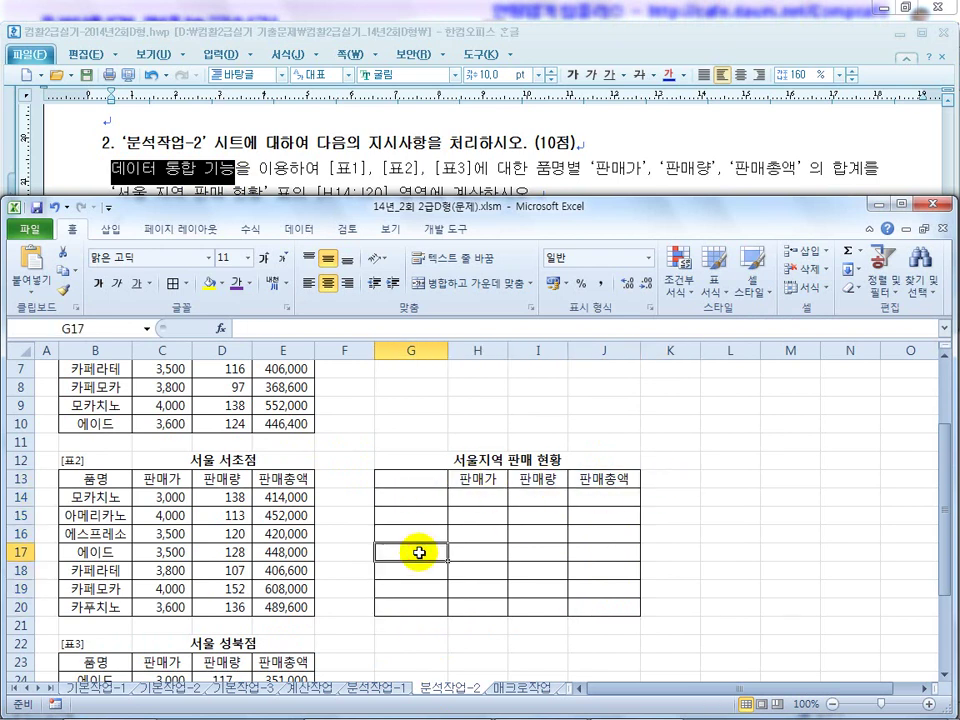
pyautogui.scroll(1, 419, 553)
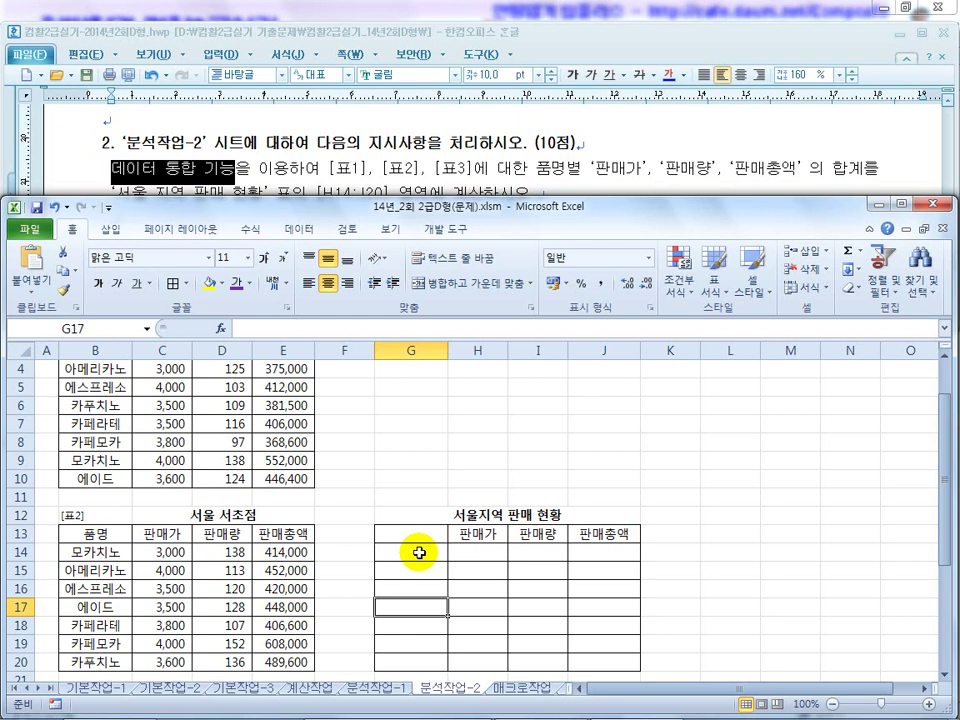
pyautogui.click(393, 557)
# Review the source and target tables named in the instruction, and examine 표1, 표2 and 표3 on the sheet.
pyautogui.click(363, 168)
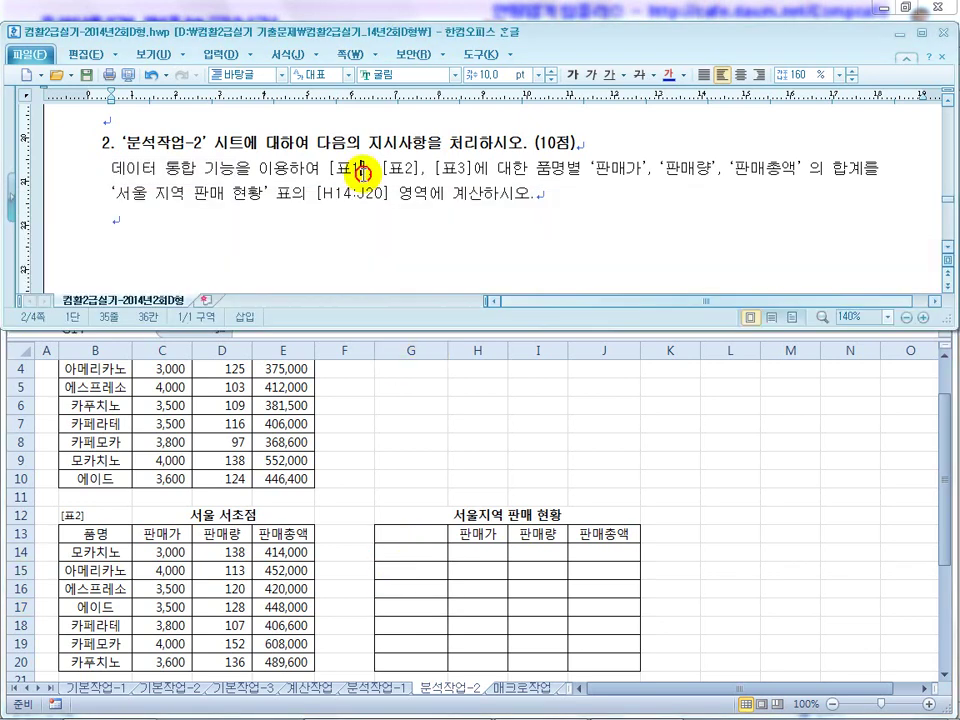
pyautogui.moveTo(156, 194); pyautogui.dragTo(258, 196)
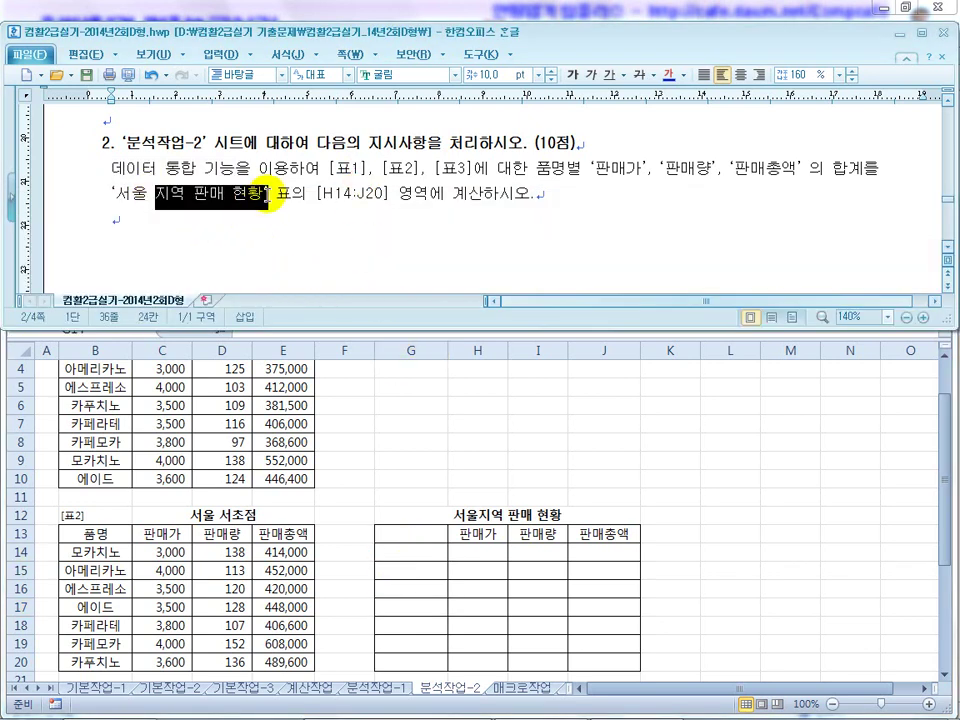
pyautogui.click(386, 478)
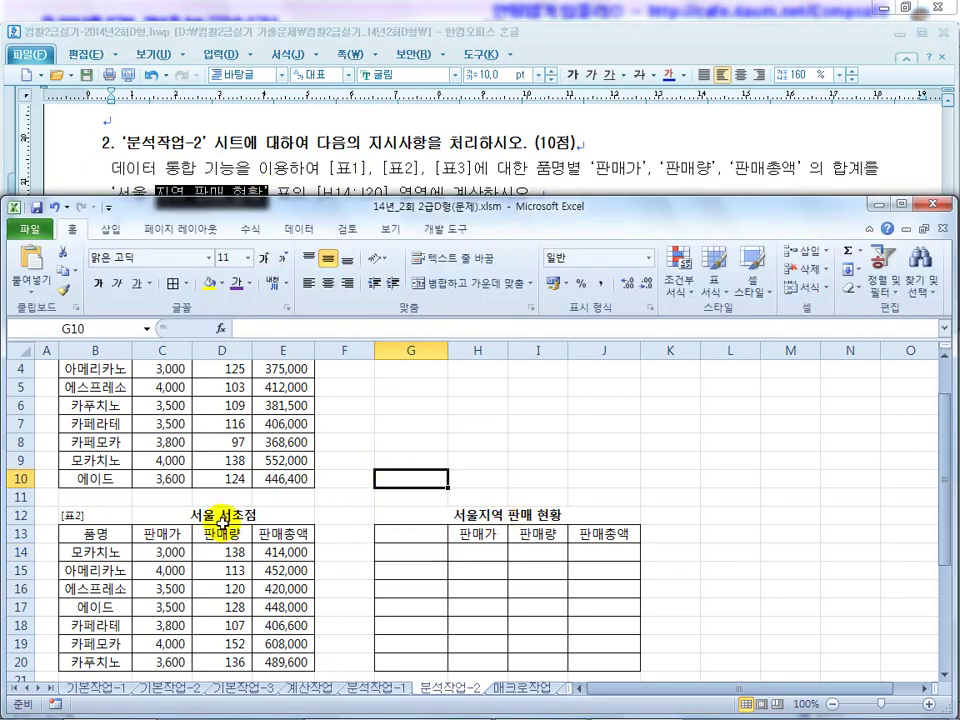
pyautogui.click(290, 515)
pyautogui.scroll(1, 296, 540)
pyautogui.click(222, 386)
pyautogui.scroll(-4, 231, 499)
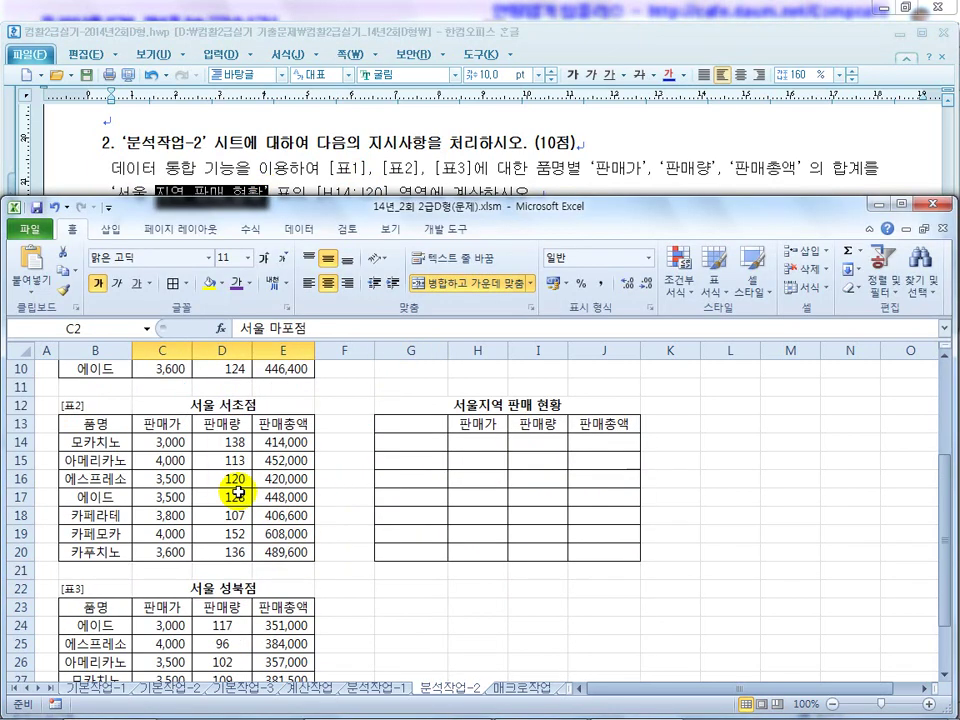
pyautogui.click(225, 535)
pyautogui.scroll(4, 250, 362)
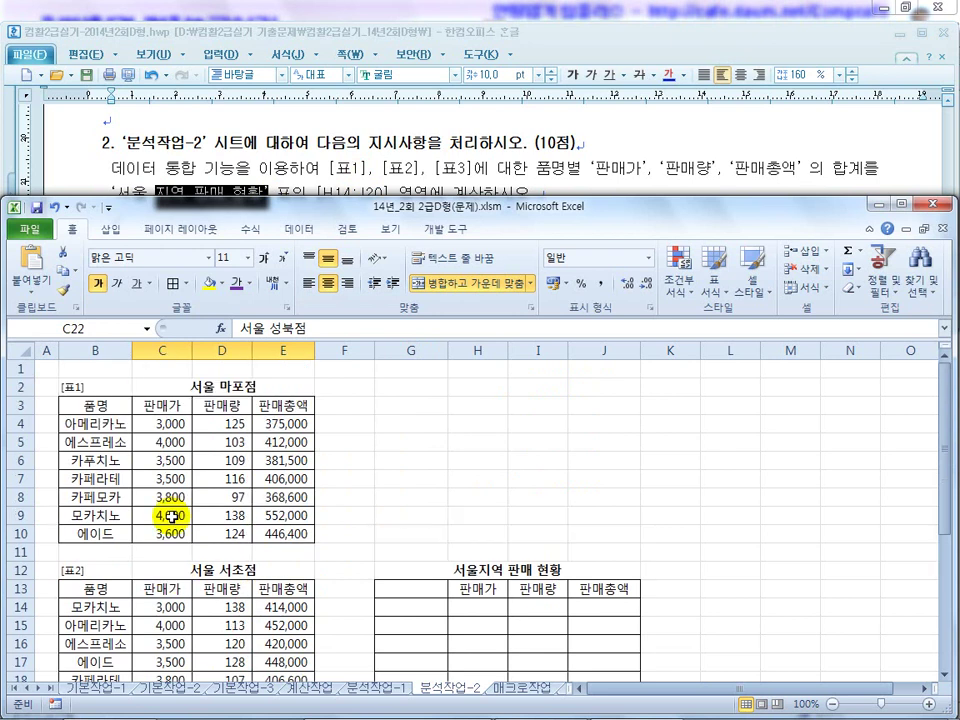
# Copy the product names in B4:B10 of 표1 into G14:G20 of the 서울지역 판매 현황 table.
pyautogui.moveTo(101, 424); pyautogui.dragTo(110, 532)
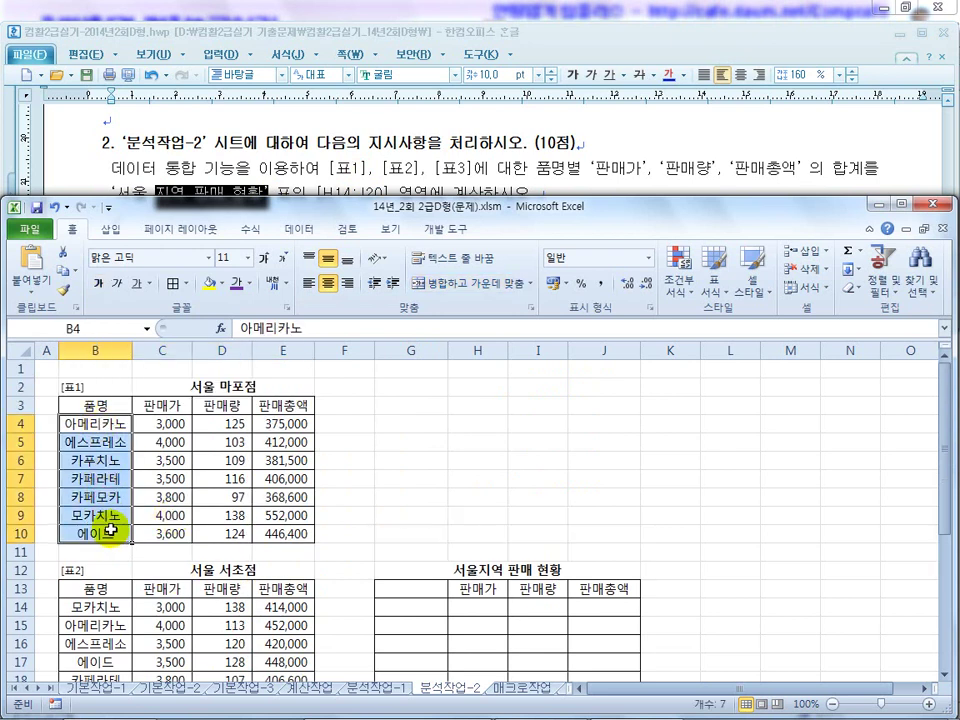
pyautogui.hotkey('ctrl', 'c')
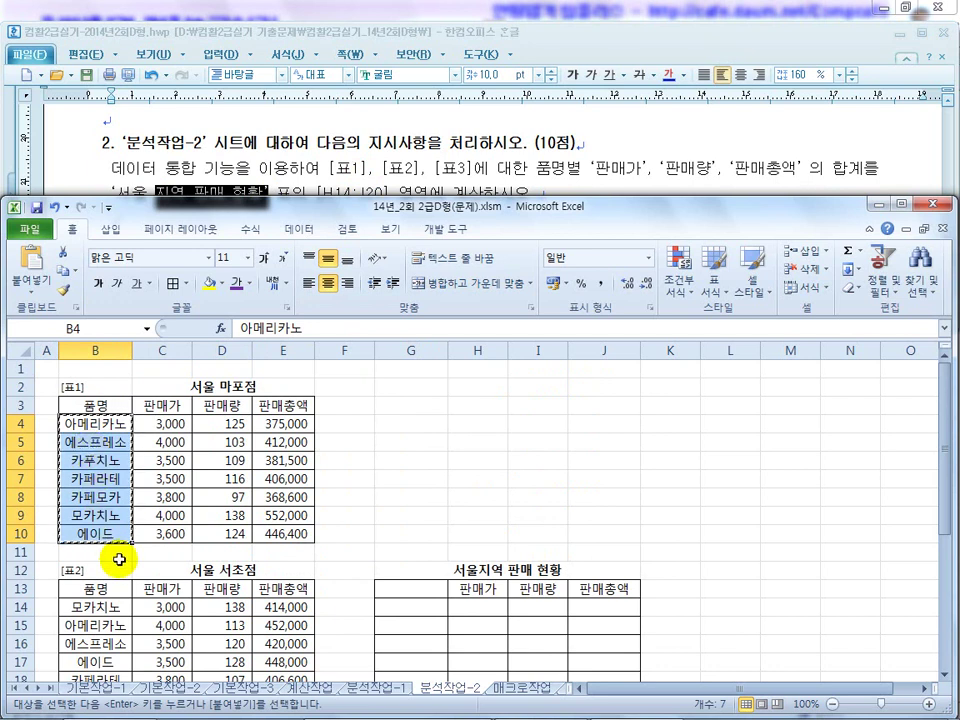
pyautogui.scroll(-1, 92, 626)
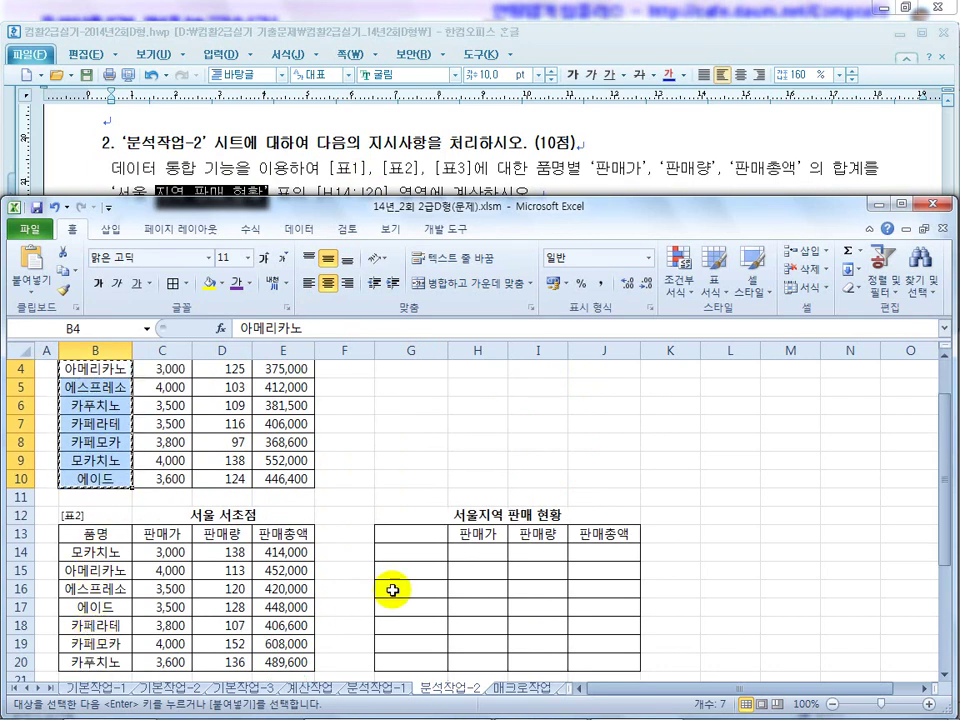
pyautogui.click(414, 553)
pyautogui.hotkey('ctrl', 'v')
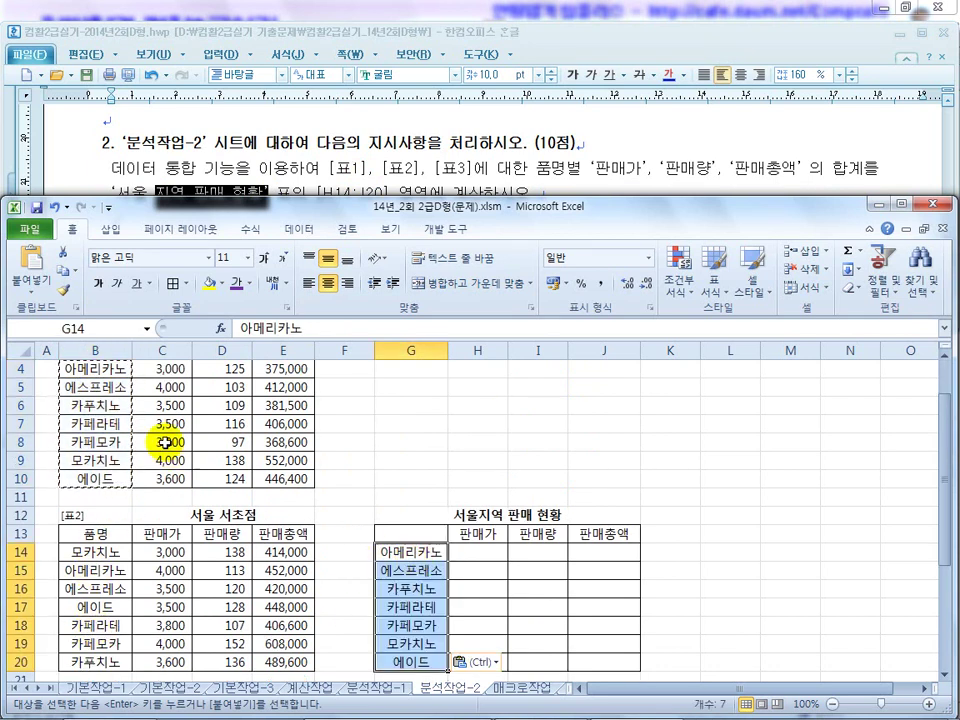
pyautogui.scroll(-1, 189, 536)
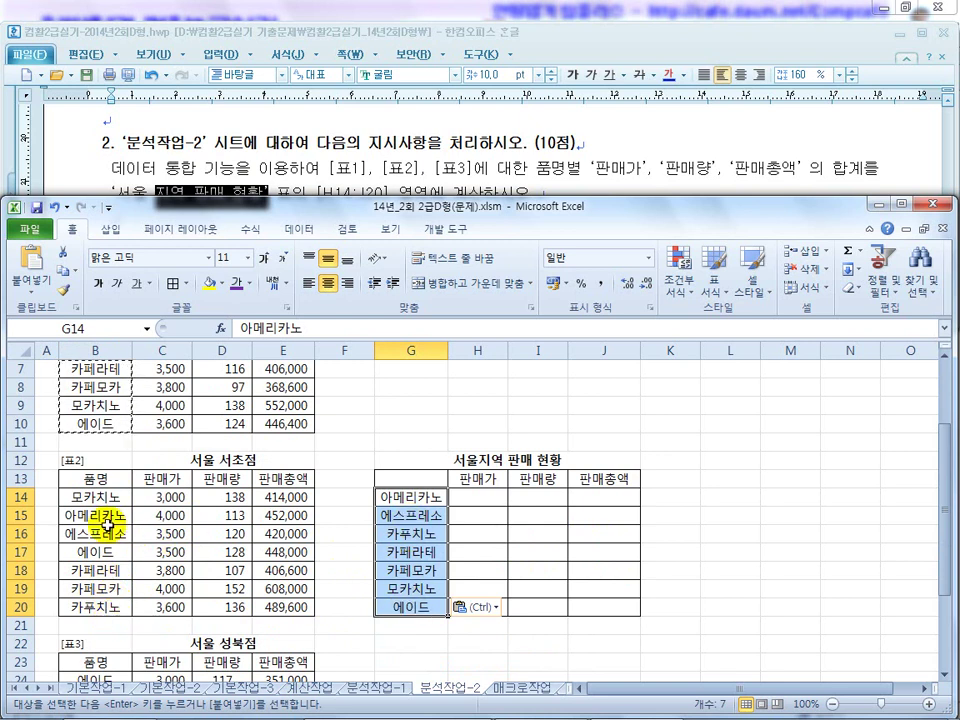
# Clear the copied product names from G14:G20.
pyautogui.click(410, 478)
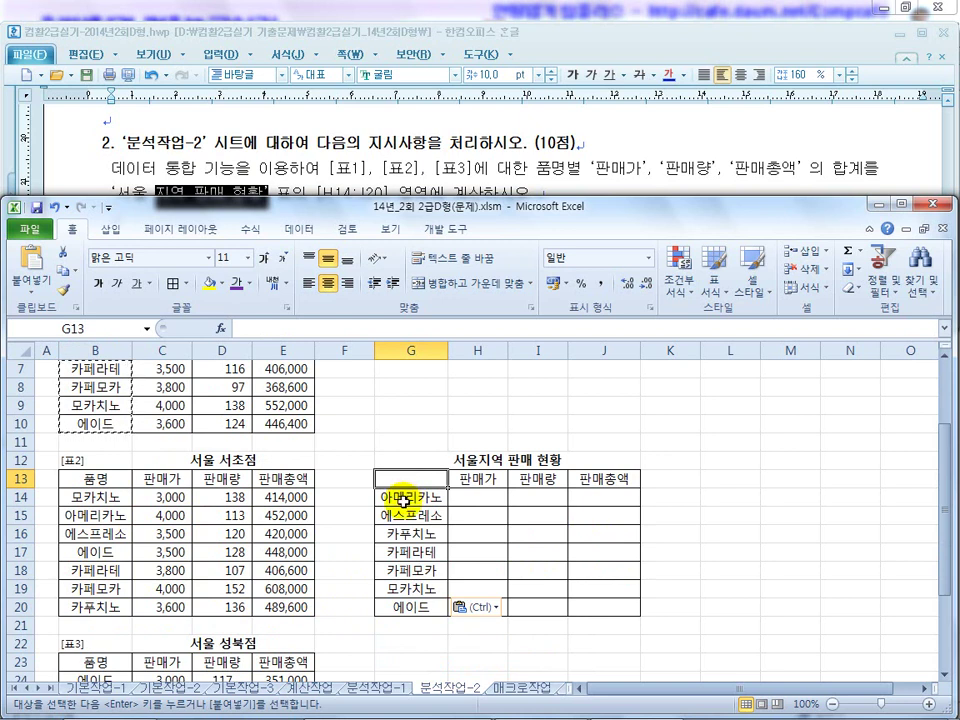
pyautogui.moveTo(400, 505); pyautogui.dragTo(399, 604)
pyautogui.press('Delete')
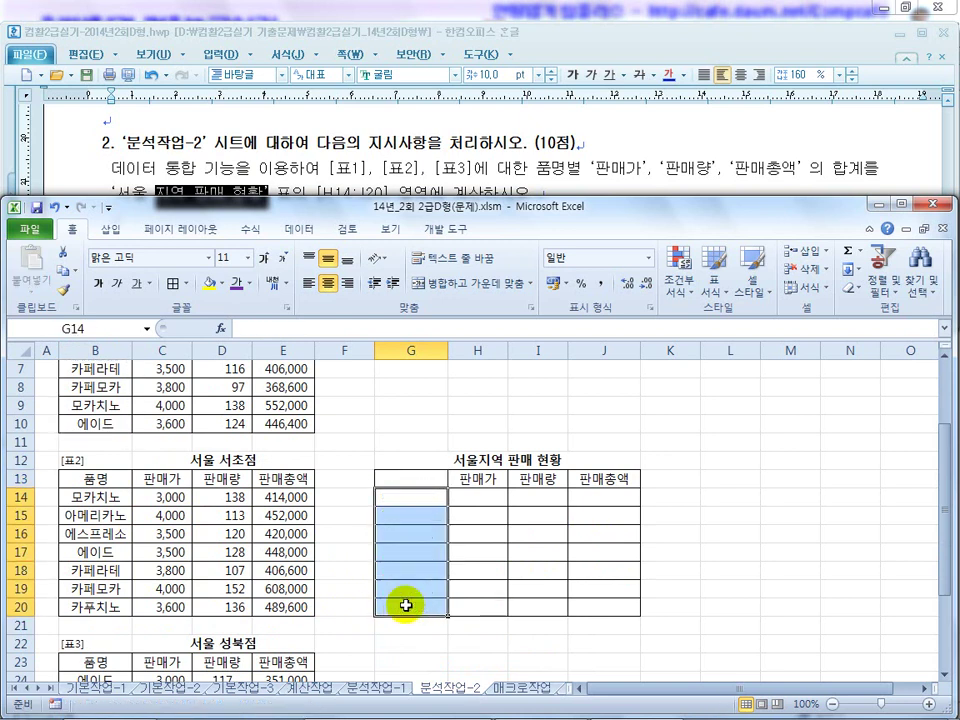
# Enter the wildcard labels 아* in G14 and 에* in G15.
pyautogui.click(409, 499)
pyautogui.write('ㅇ')
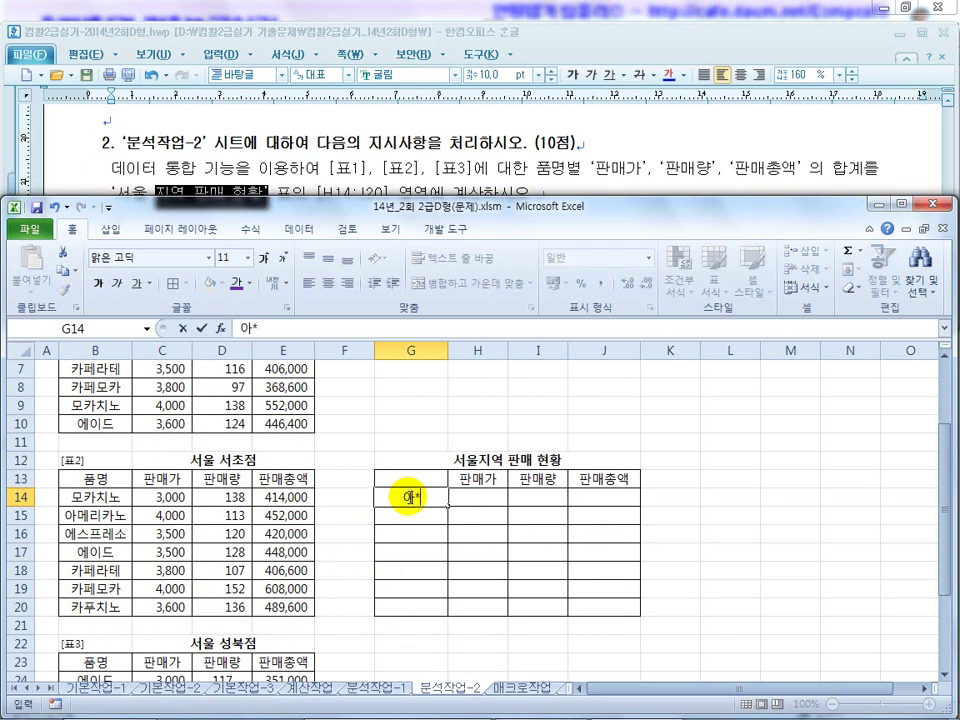
pyautogui.write('ㅏ*')
pyautogui.press('Return')
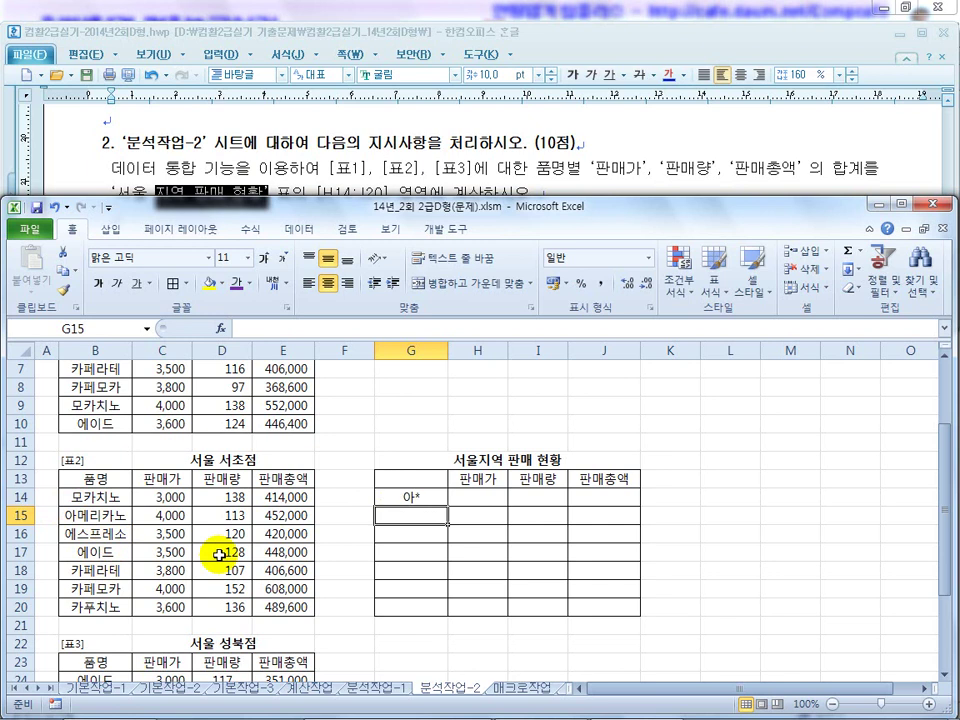
pyautogui.write('ㅇ')
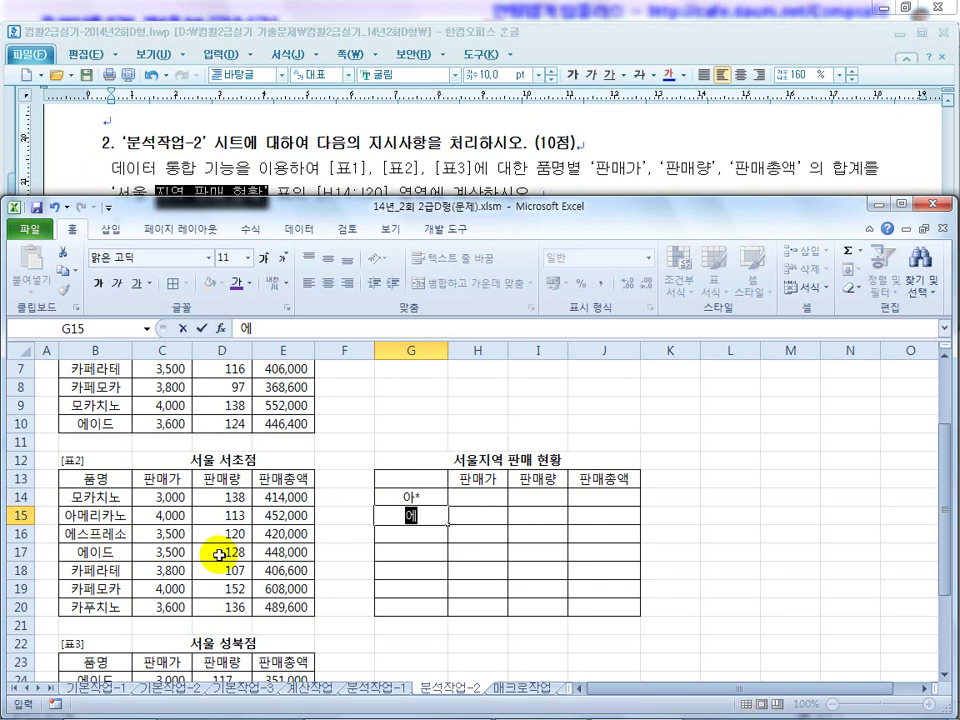
pyautogui.write('ㅔ*')
pyautogui.press('Return')
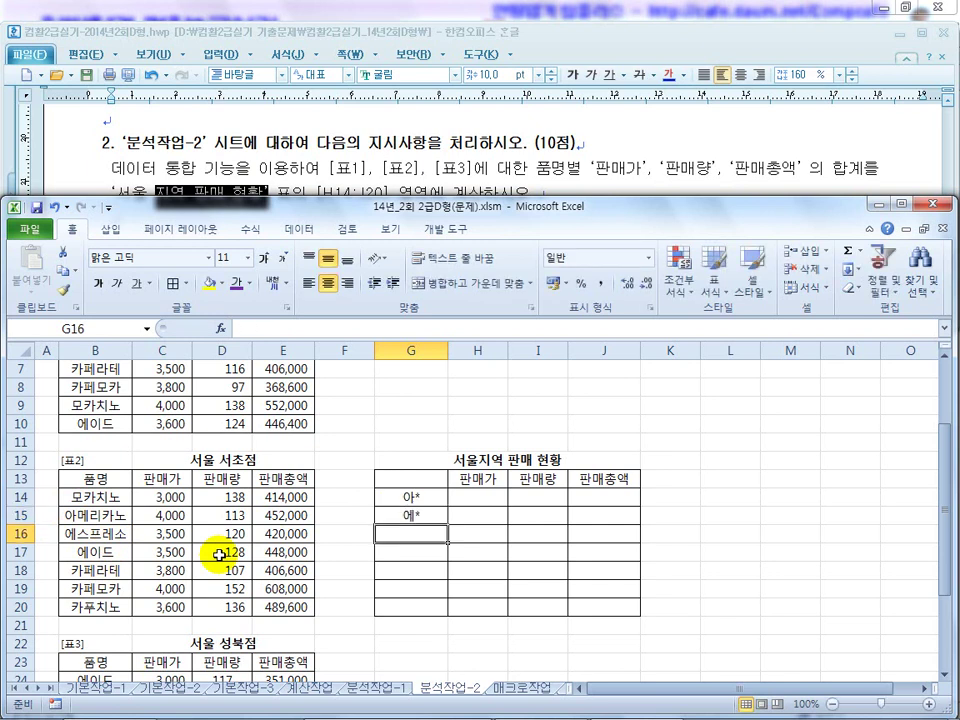
# Compare the product names in 표2, enter 카* in G16, and clear the wildcard labels from G14:G16.
pyautogui.click(122, 536)
pyautogui.moveTo(115, 555); pyautogui.dragTo(107, 605)
pyautogui.click(400, 533)
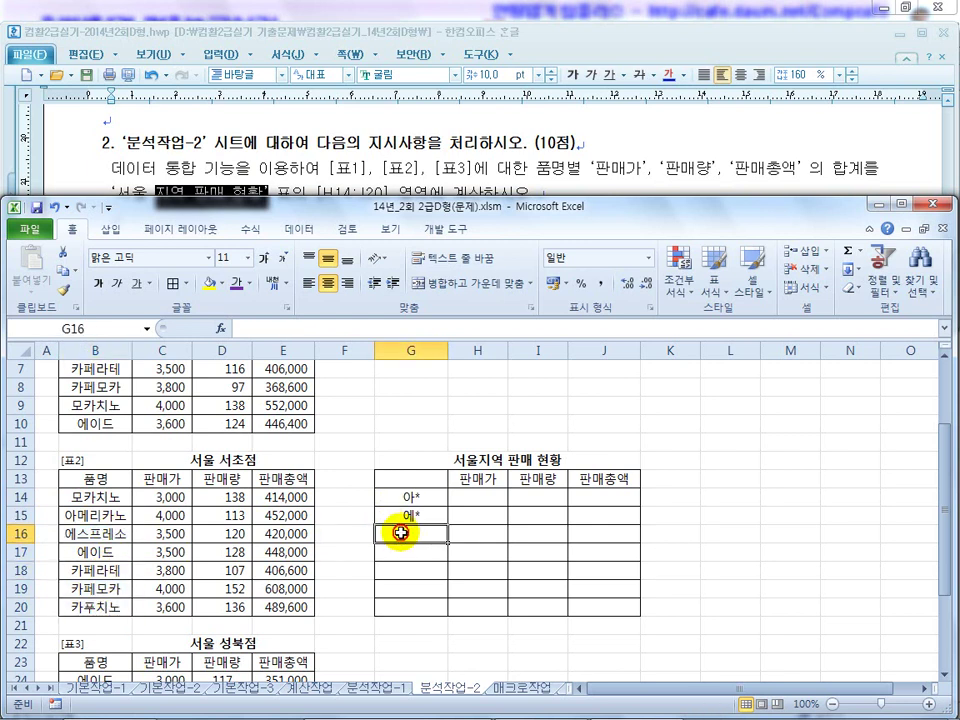
pyautogui.write('ㅋ')
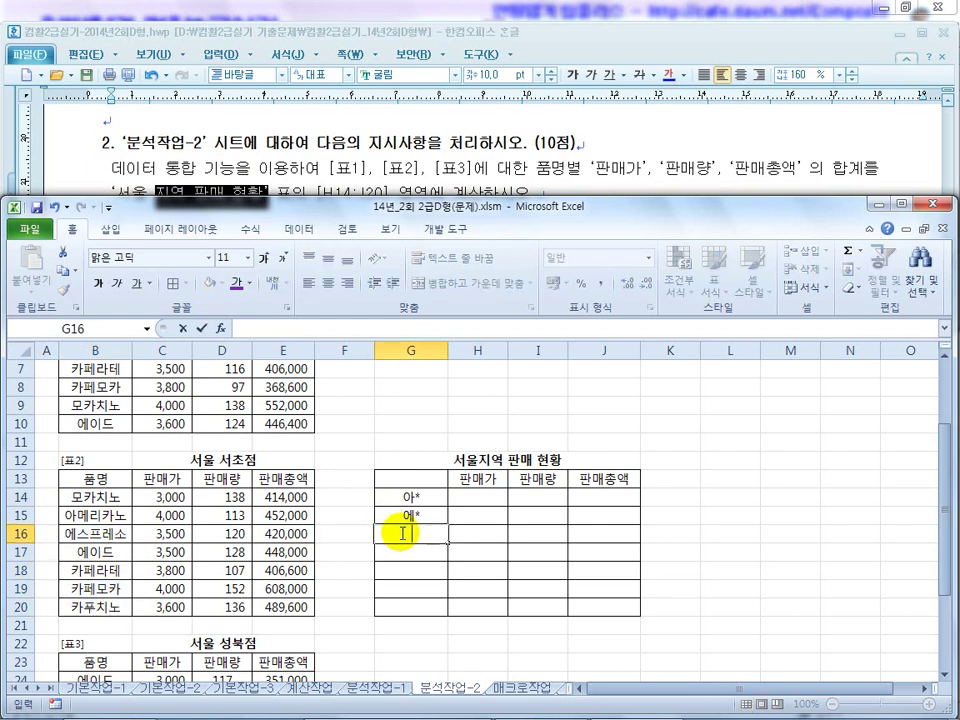
pyautogui.press('Return')
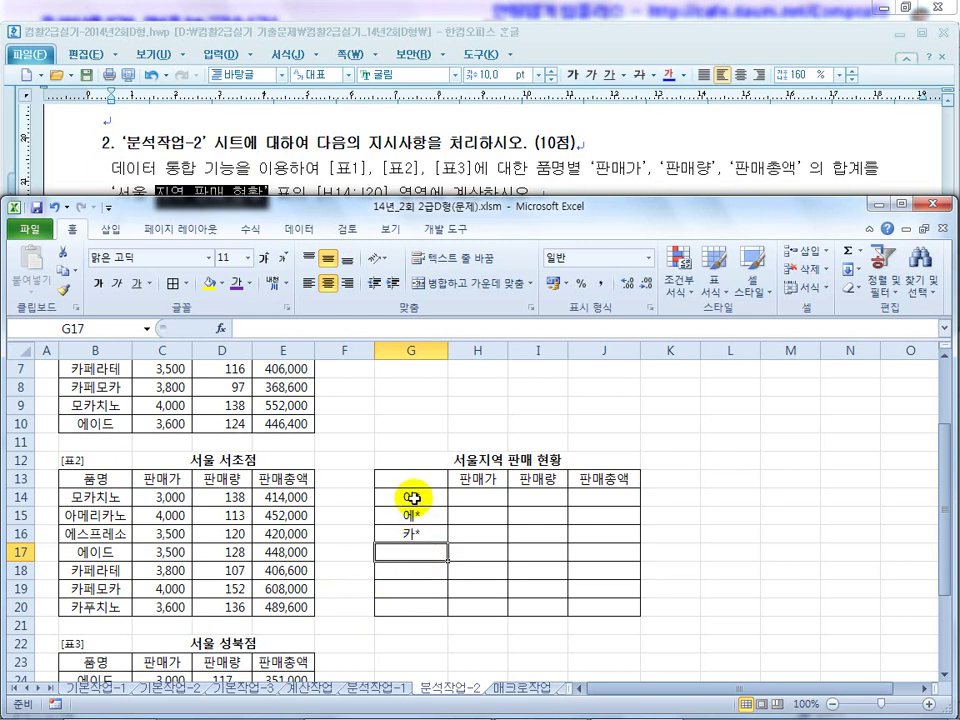
pyautogui.moveTo(413, 497); pyautogui.dragTo(413, 534)
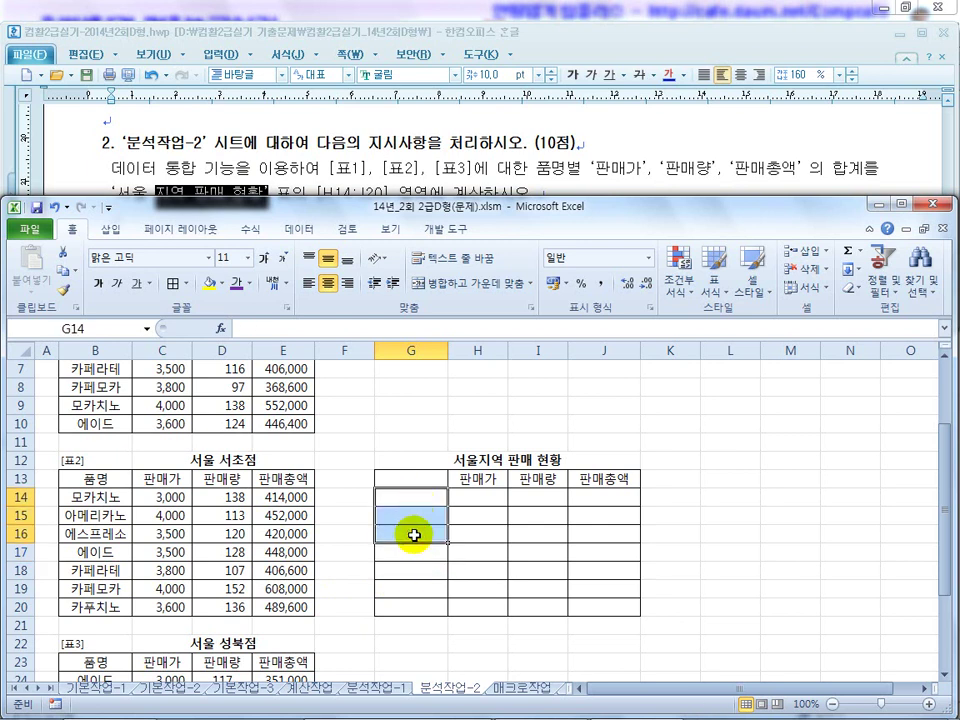
# Review the product names in B14:B20 of 표2 alongside the empty label column of the 서울지역 판매 현황 table.
pyautogui.click(397, 465)
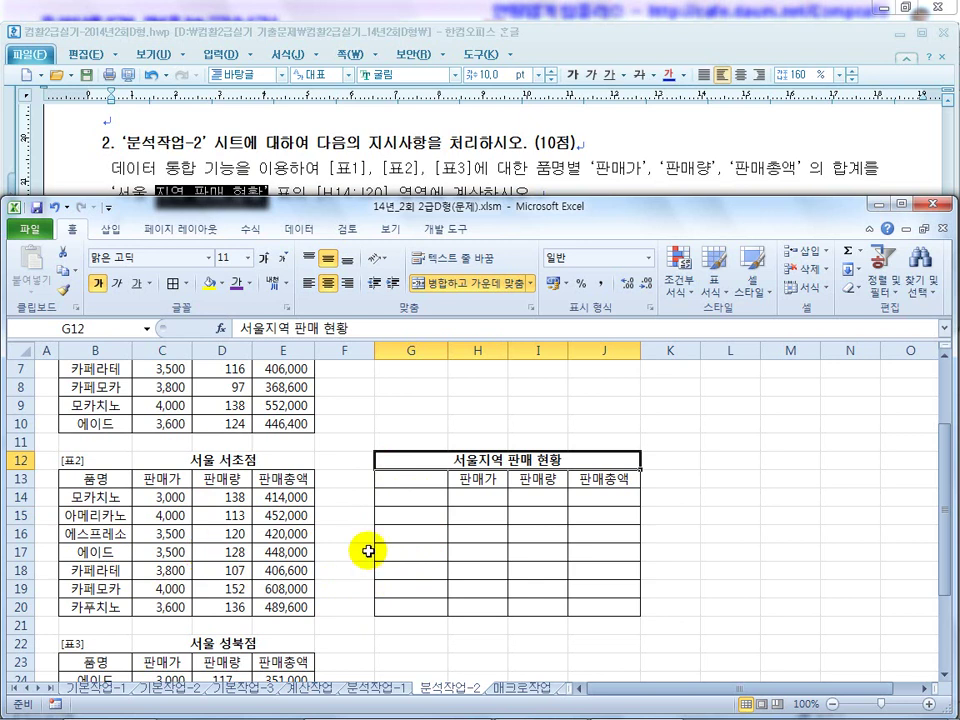
pyautogui.click(413, 497)
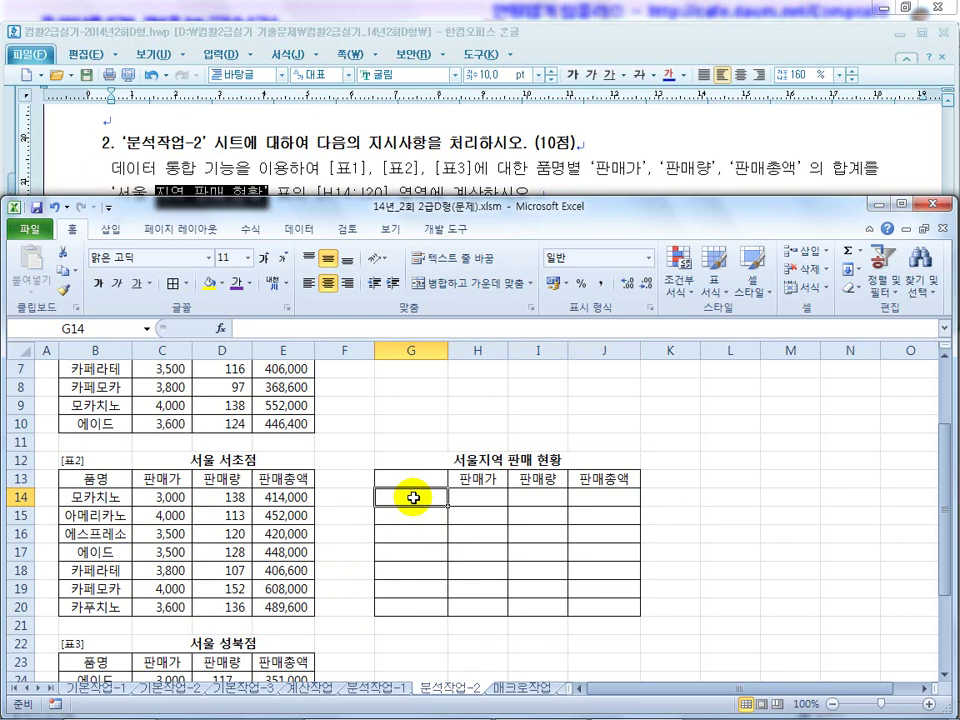
pyautogui.scroll(2, 400, 480)
pyautogui.click(383, 477)
pyautogui.moveTo(100, 424); pyautogui.dragTo(117, 607)
pyautogui.scroll(-2, 115, 510)
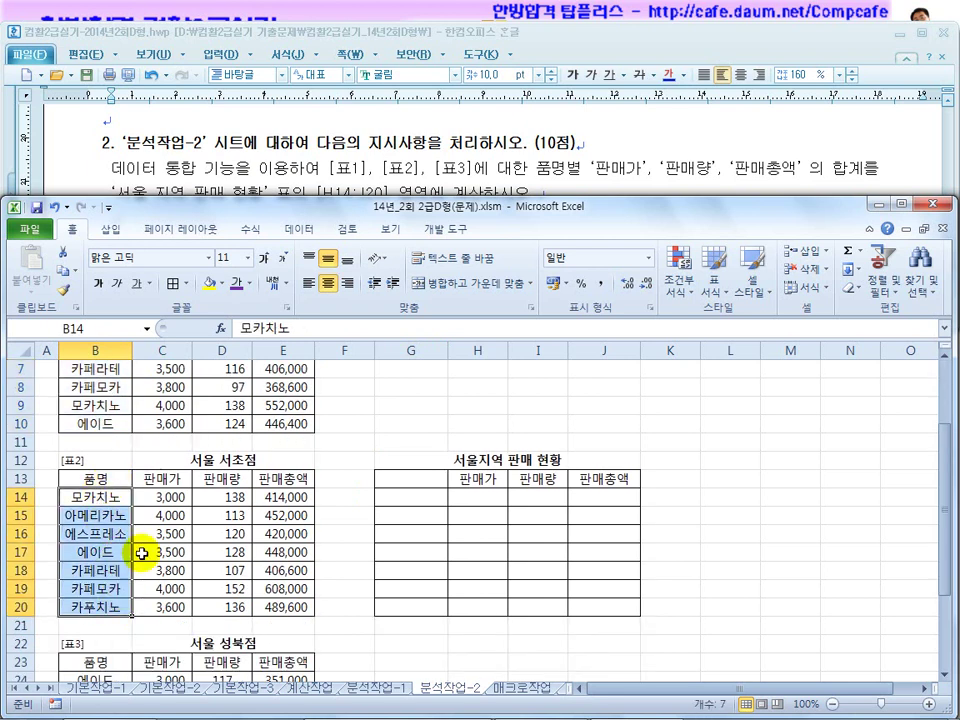
pyautogui.scroll(1, 110, 430)
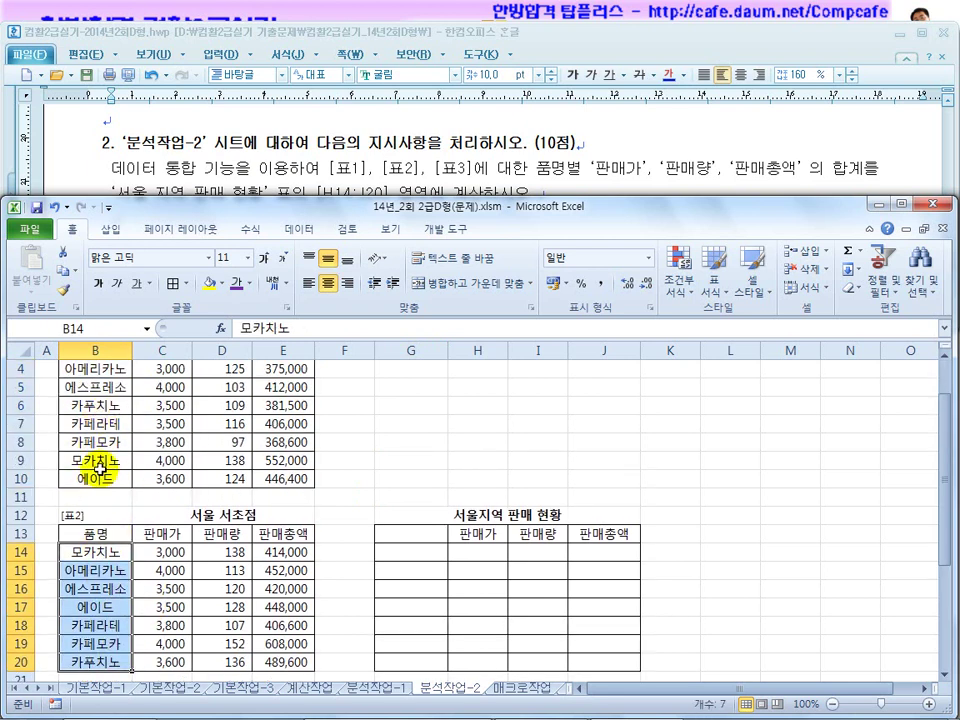
# Copy the product names in B4:B10 of 표1 into G14:G20 of the 서울지역 판매 현황 table.
pyautogui.scroll(1, 105, 460)
pyautogui.moveTo(100, 424); pyautogui.dragTo(108, 533)
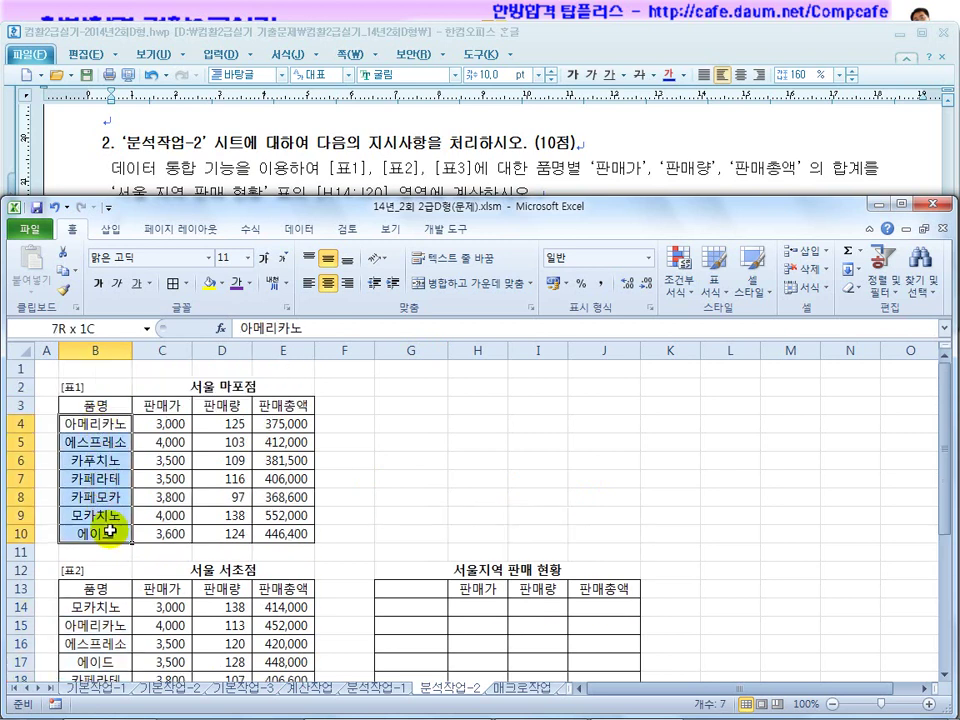
pyautogui.hotkey('ctrl', 'c')
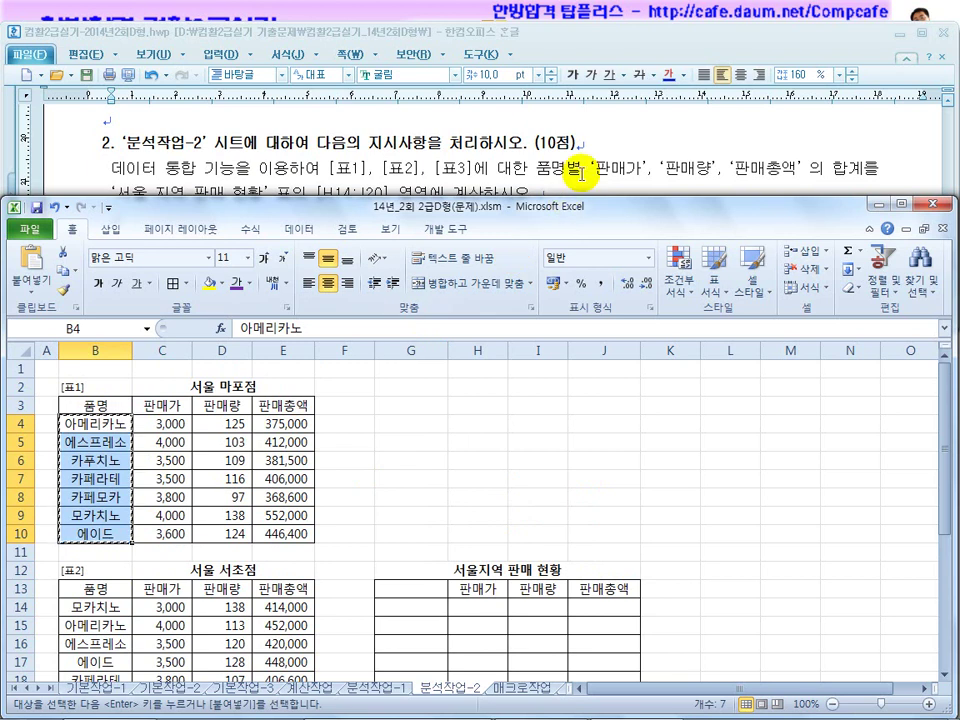
pyautogui.click(411, 496)
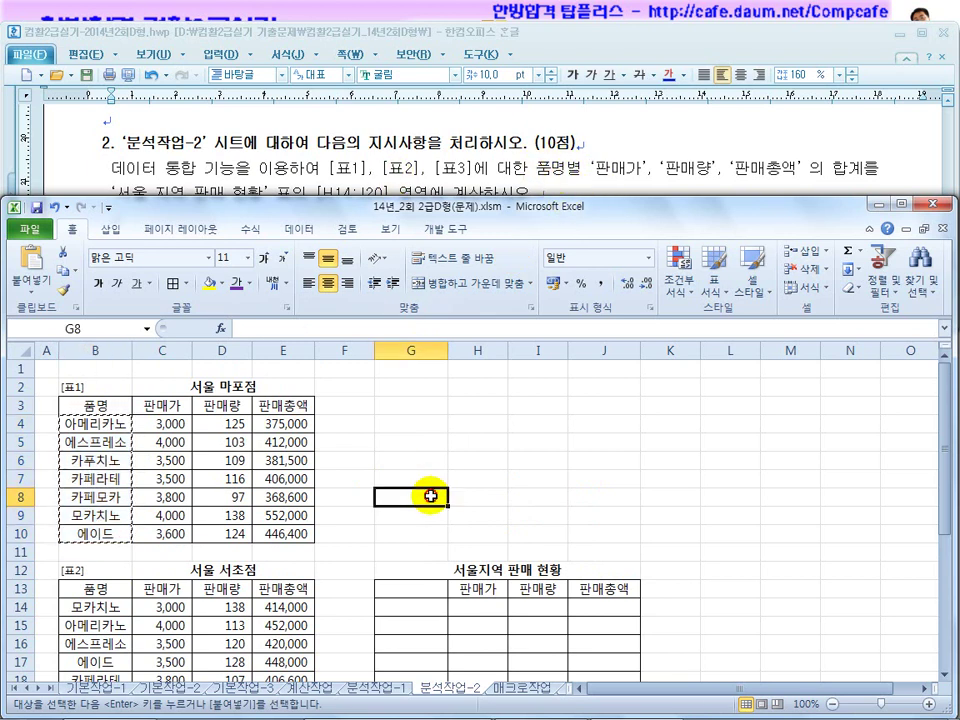
pyautogui.scroll(-2, 410, 497)
pyautogui.click(412, 497)
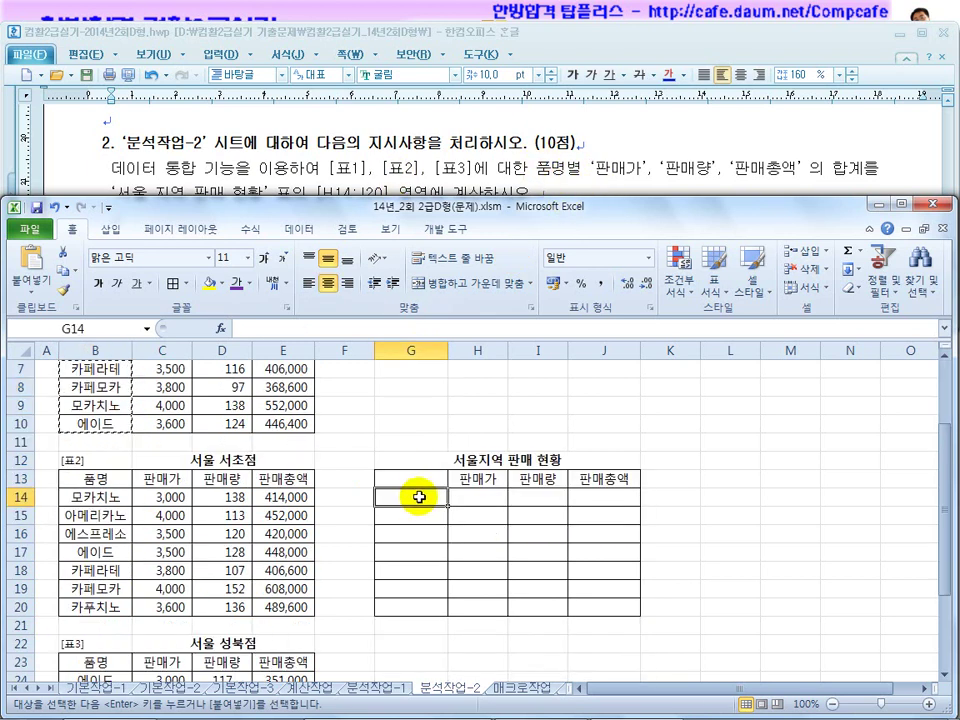
pyautogui.hotkey('ctrl', 'v')
# Start a 합계 data consolidation (통합) into G13:J20 and add 표1's range B3:E10 as a reference.
pyautogui.moveTo(420, 478); pyautogui.dragTo(598, 600)
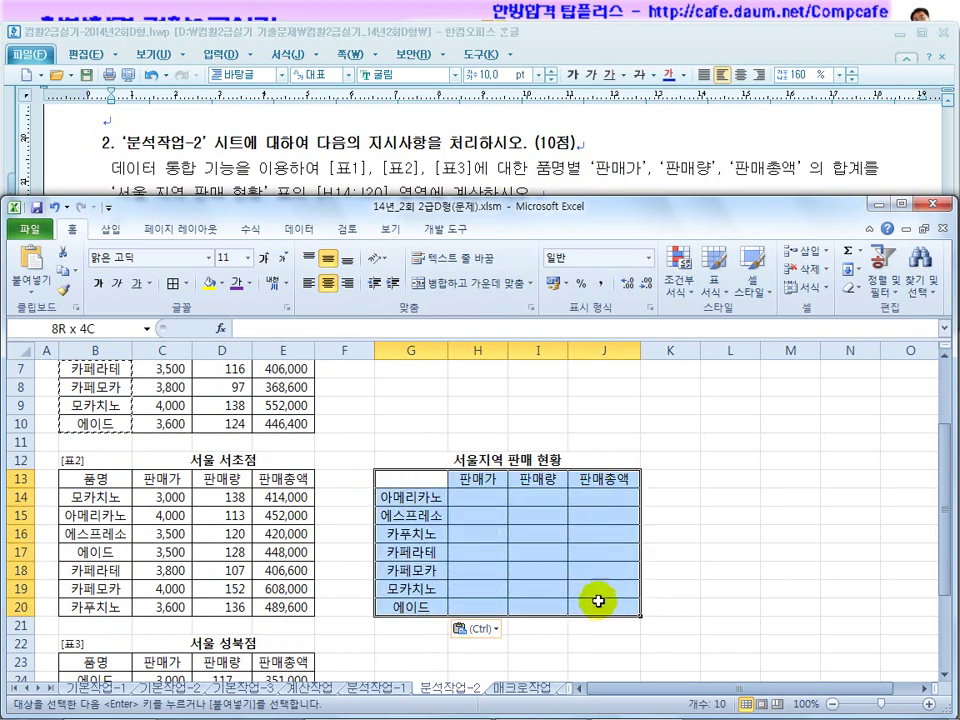
pyautogui.click(303, 229)
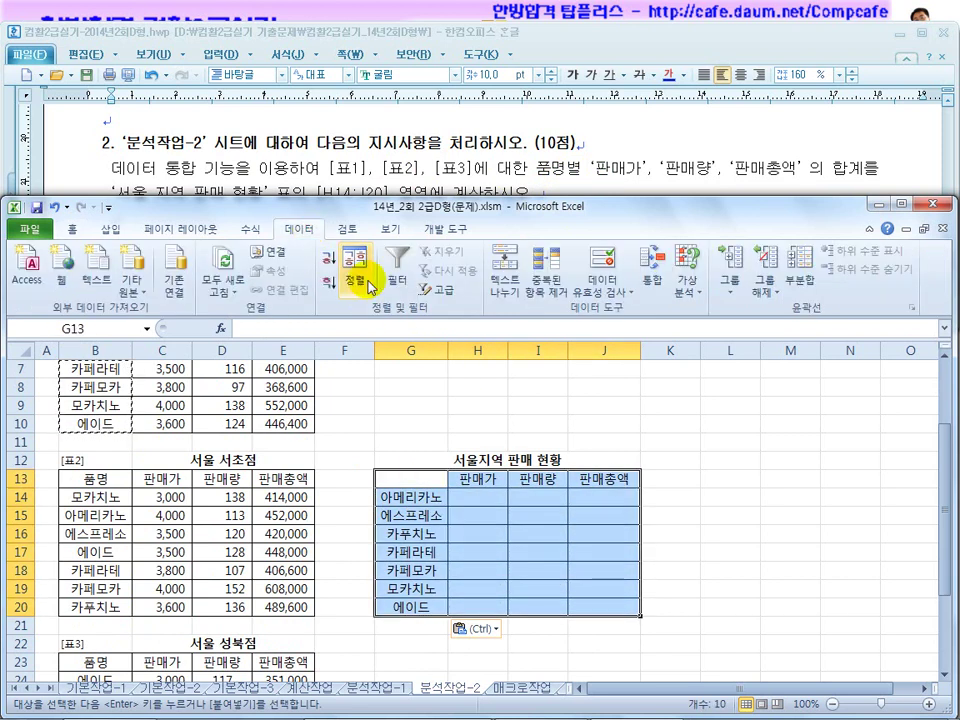
pyautogui.click(652, 270)
pyautogui.scroll(2, 250, 440)
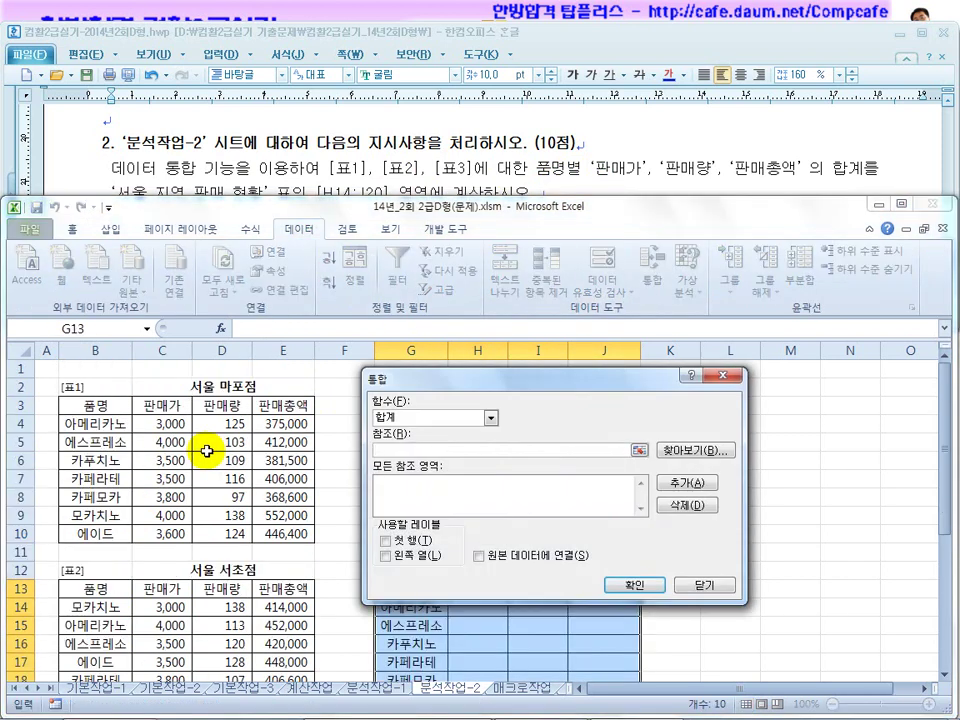
pyautogui.moveTo(112, 406); pyautogui.dragTo(284, 535)
pyautogui.click(681, 481)
# Add 표2's range B13:E20 and 표3's range B23:E30 to the consolidation references.
pyautogui.scroll(-3, 193, 536)
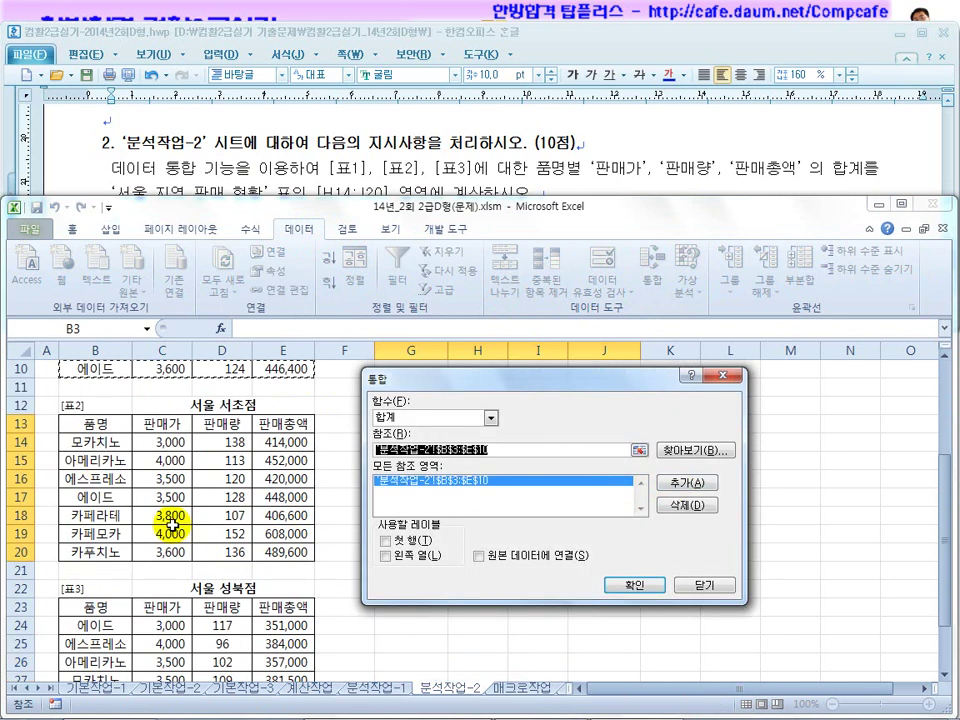
pyautogui.moveTo(80, 428); pyautogui.dragTo(292, 550)
pyautogui.click(664, 486)
pyautogui.scroll(-3, 171, 574)
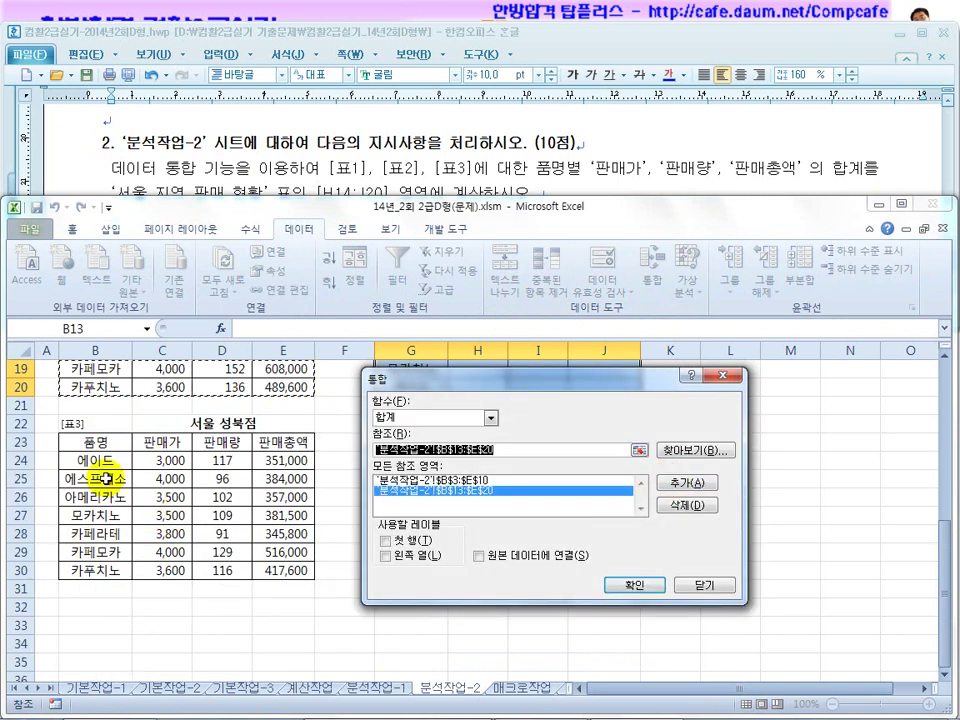
pyautogui.click(89, 441)
pyautogui.moveTo(89, 441); pyautogui.dragTo(306, 572)
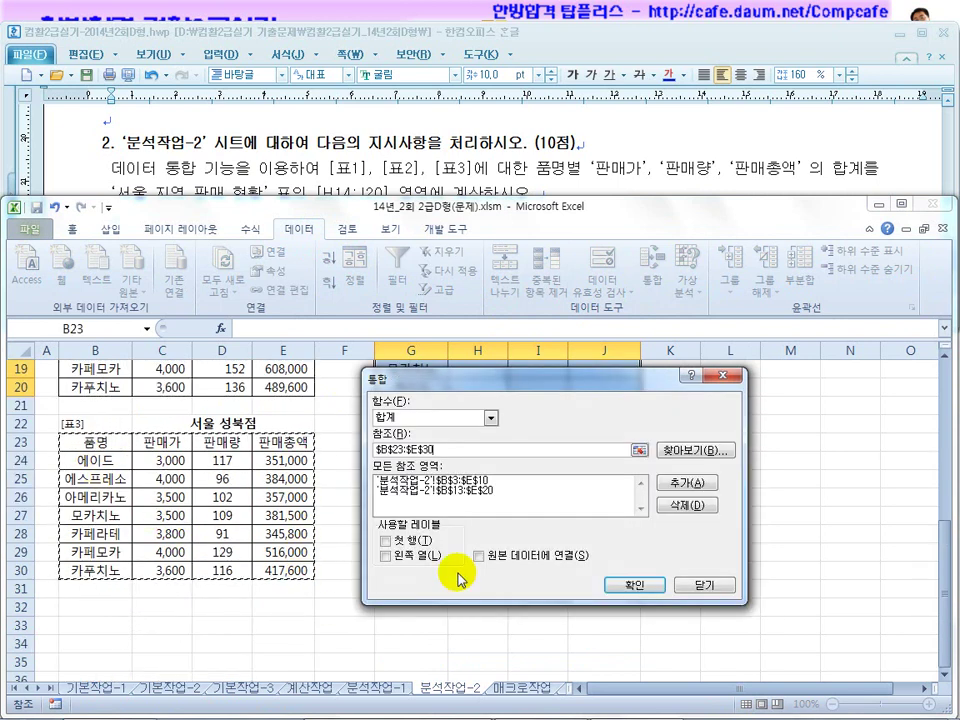
pyautogui.click(688, 484)
# Enable the 첫 행 and 왼쪽 열 labels, check the required function in the task text, and run the consolidation.
pyautogui.click(386, 540)
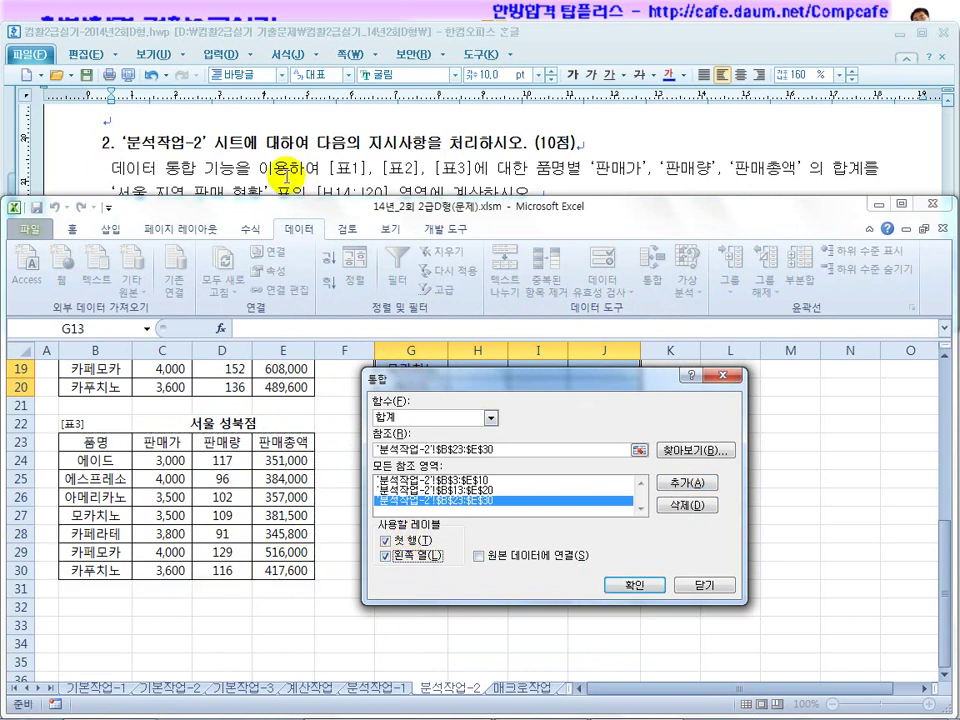
pyautogui.click(278, 168)
pyautogui.moveTo(808, 168); pyautogui.dragTo(862, 168)
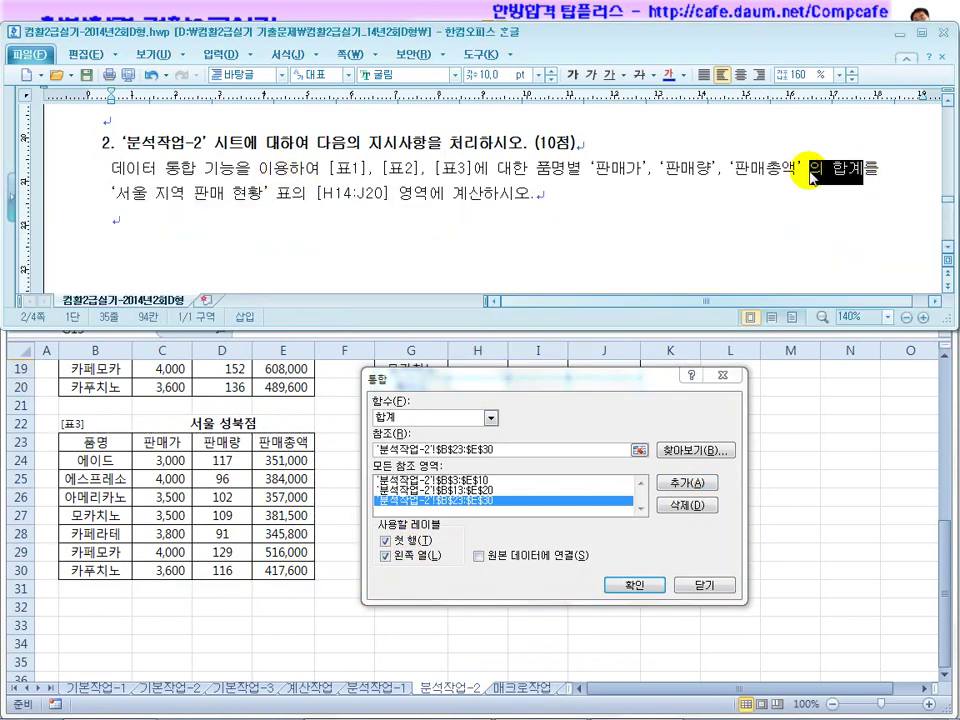
pyautogui.click(563, 416)
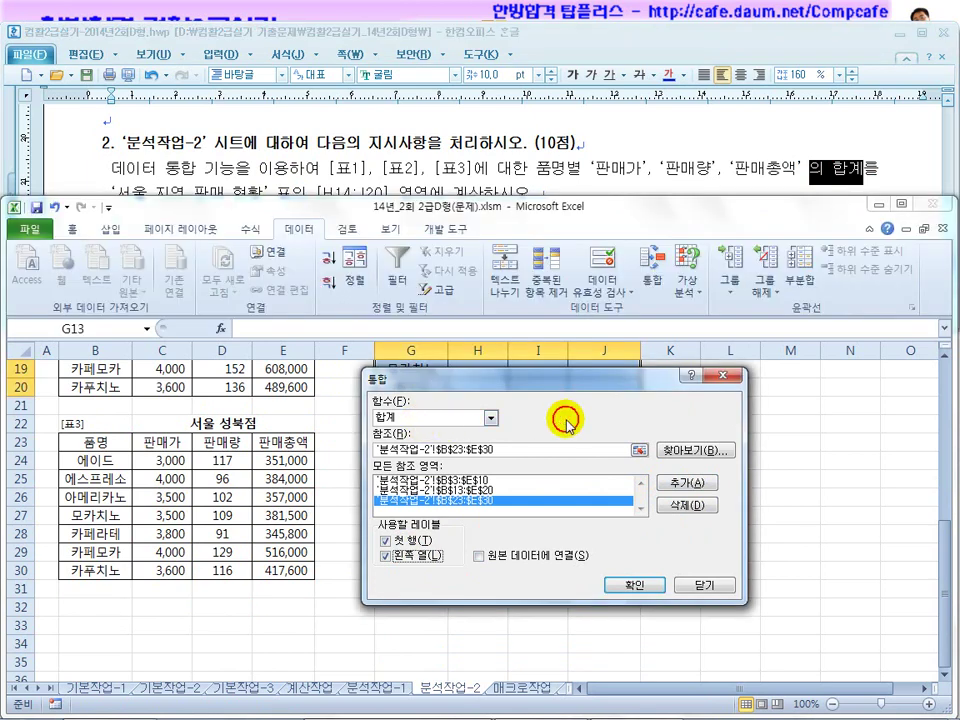
pyautogui.click(629, 591)
# Check the consolidated 판매가, 판매량 and 판매총액 columns for each product against the task text in the Hangul document.
pyautogui.scroll(3, 495, 561)
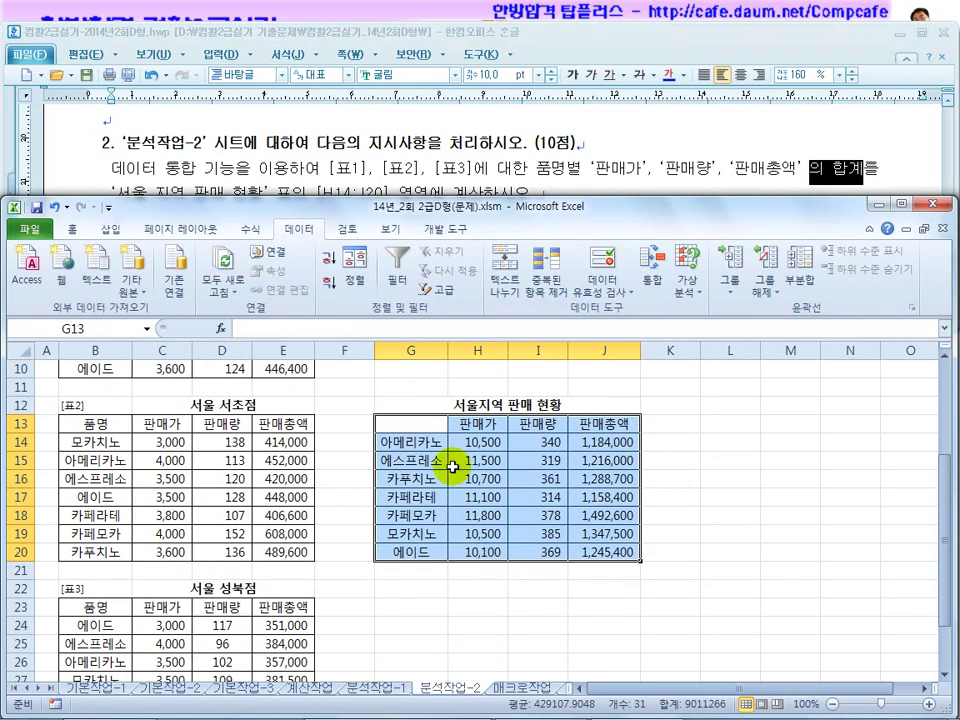
pyautogui.click(478, 424)
pyautogui.moveTo(410, 442); pyautogui.dragTo(416, 548)
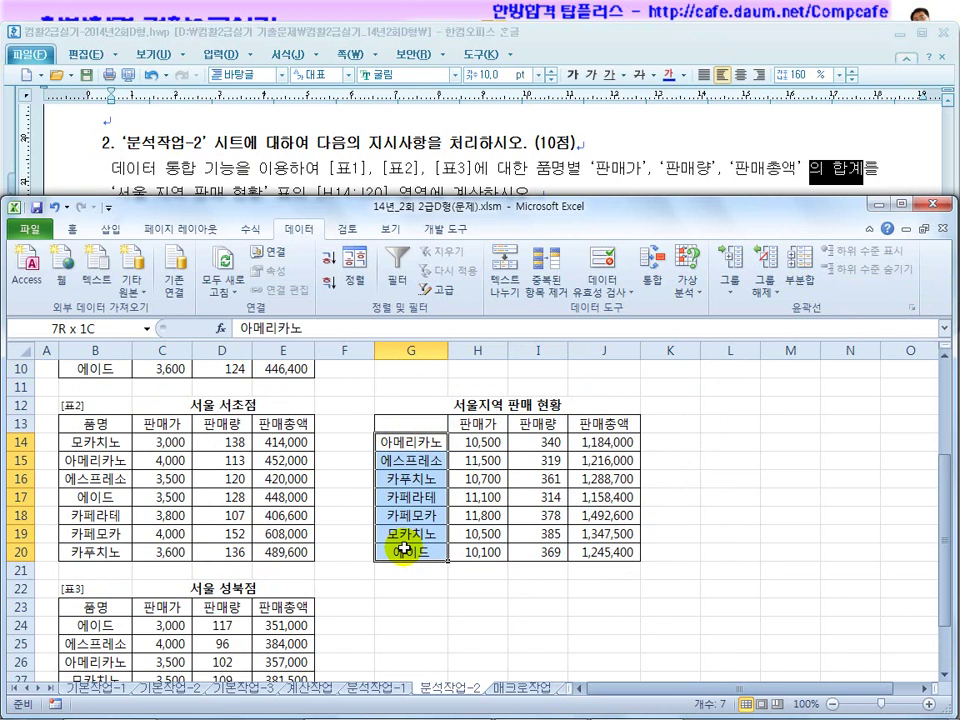
pyautogui.click(482, 426)
pyautogui.click(530, 426)
pyautogui.click(604, 424)
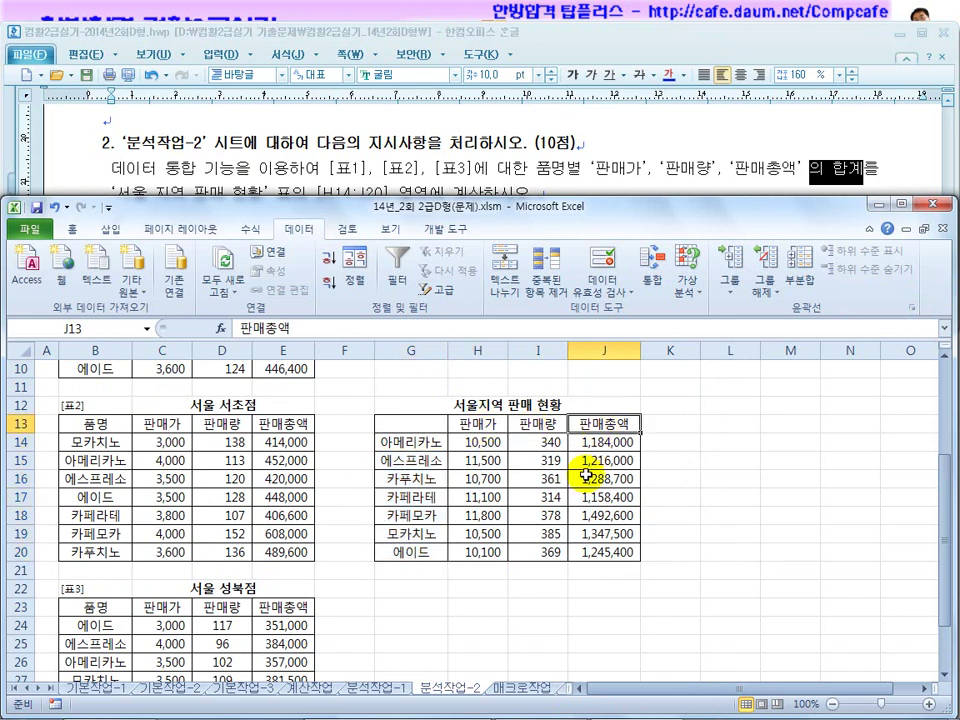
pyautogui.click(319, 161)
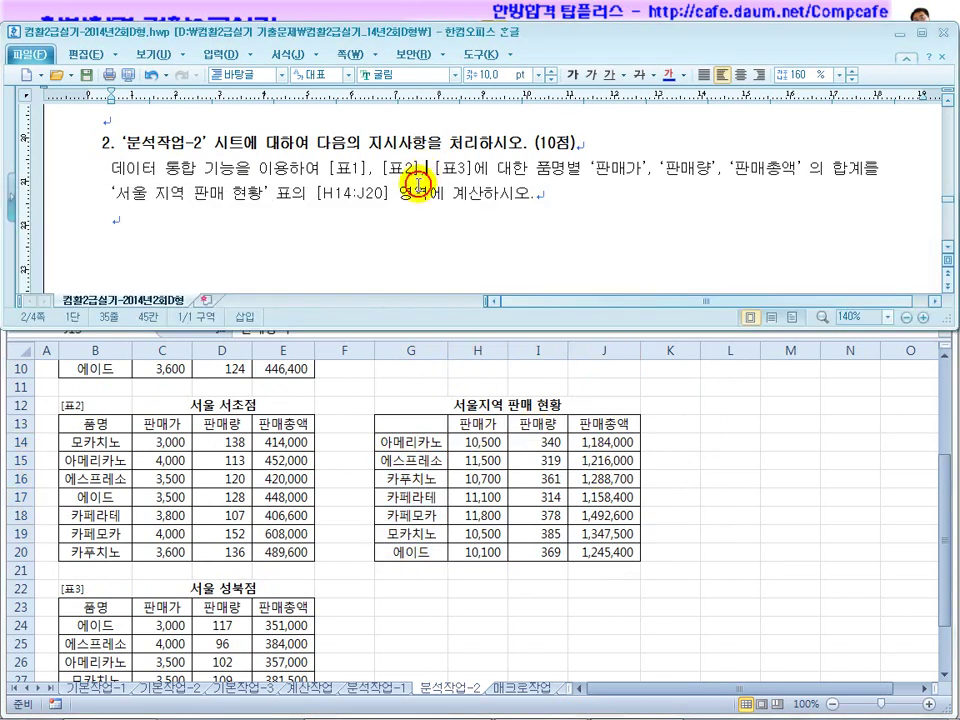
pyautogui.click(412, 440)
pyautogui.click(412, 446)
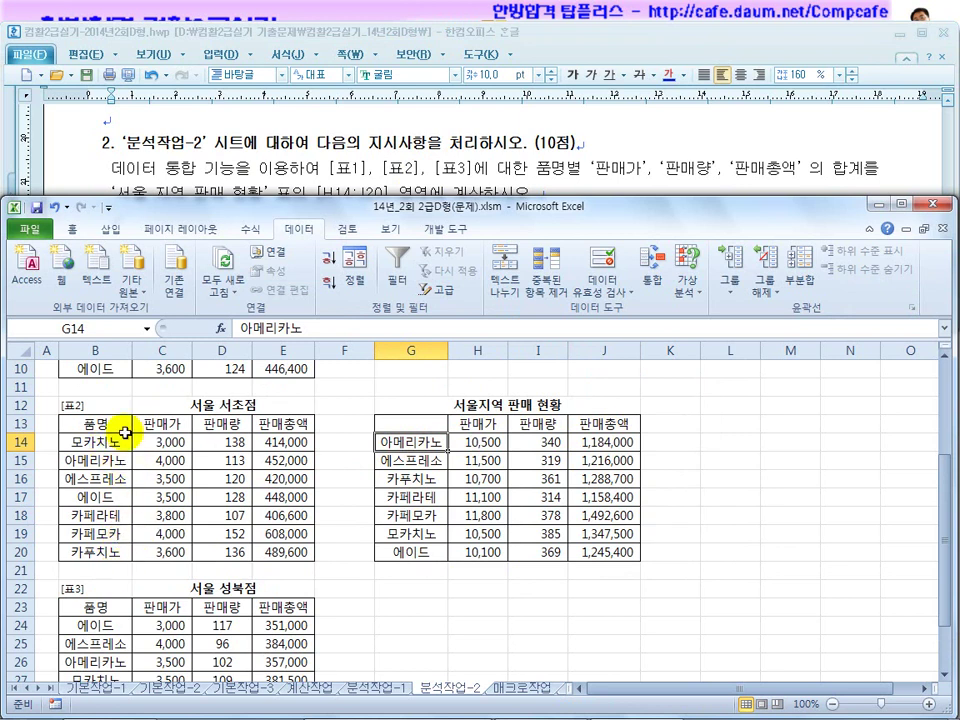
# Open the 매크로작업 sheet and read the 병합 macro instructions under 문제4 in the Hangul document.
pyautogui.click(370, 168)
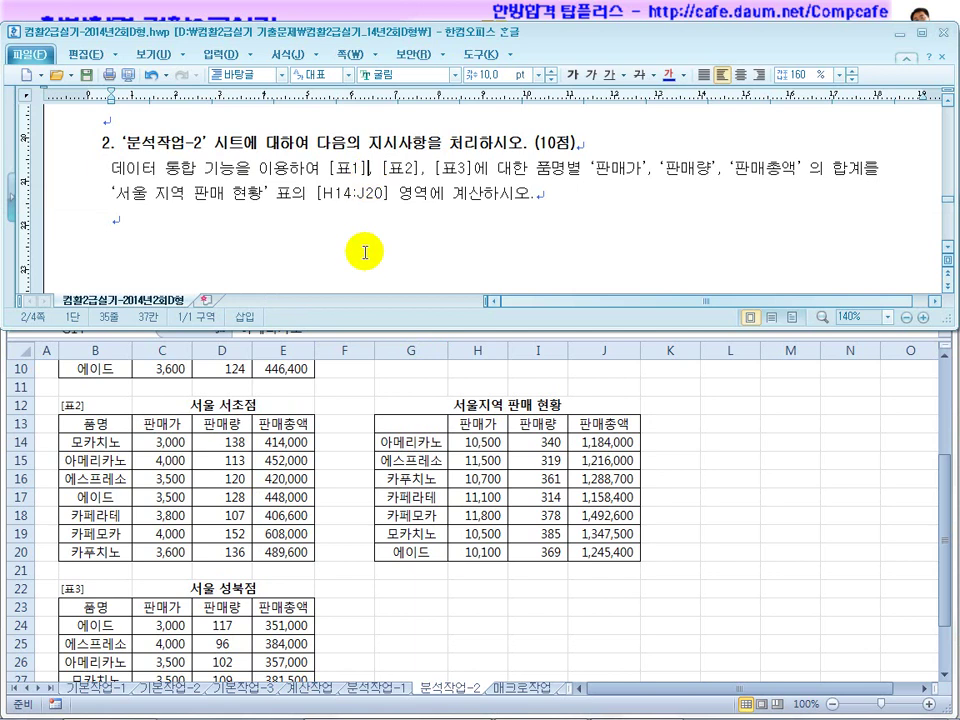
pyautogui.scroll(-6, 365, 252)
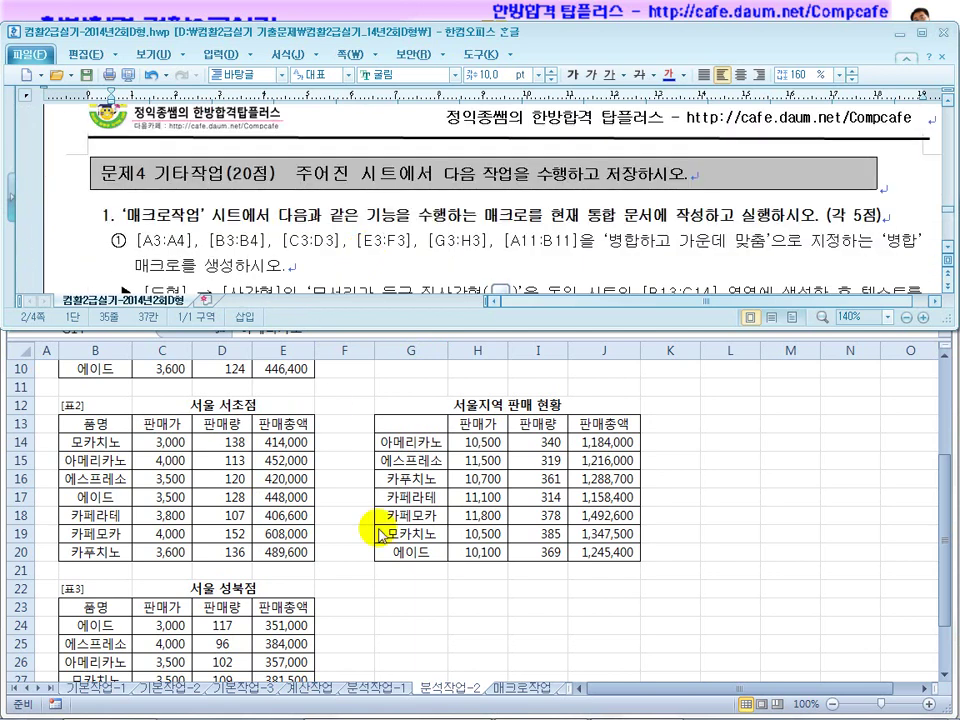
pyautogui.click(522, 690)
pyautogui.click(522, 690)
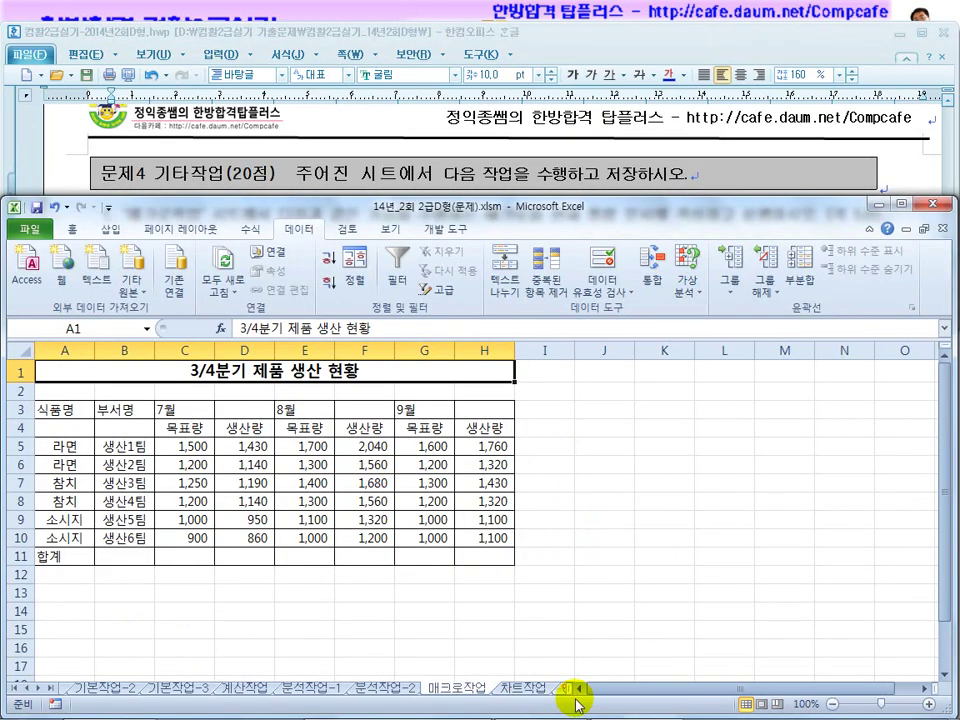
pyautogui.click(492, 172)
pyautogui.scroll(-1, 492, 172)
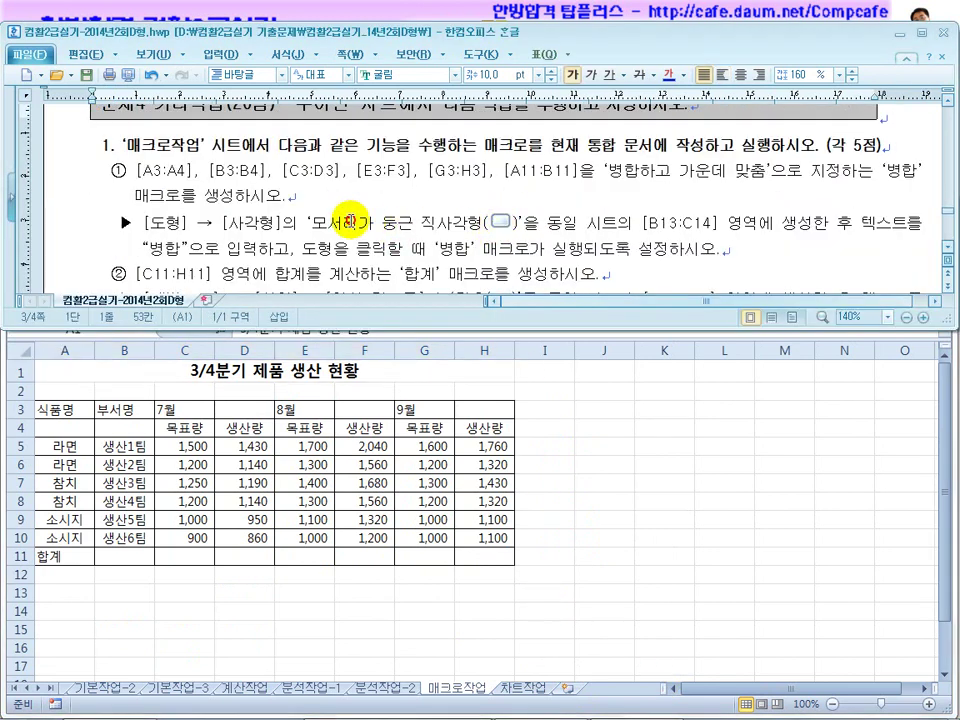
pyautogui.click(887, 170)
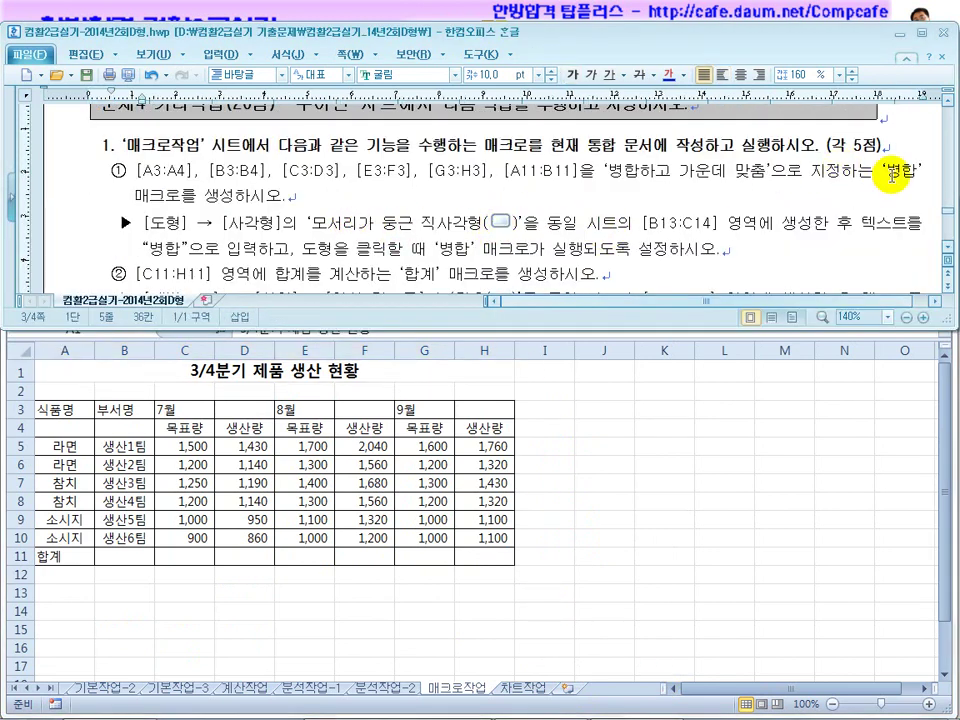
pyautogui.click(160, 204)
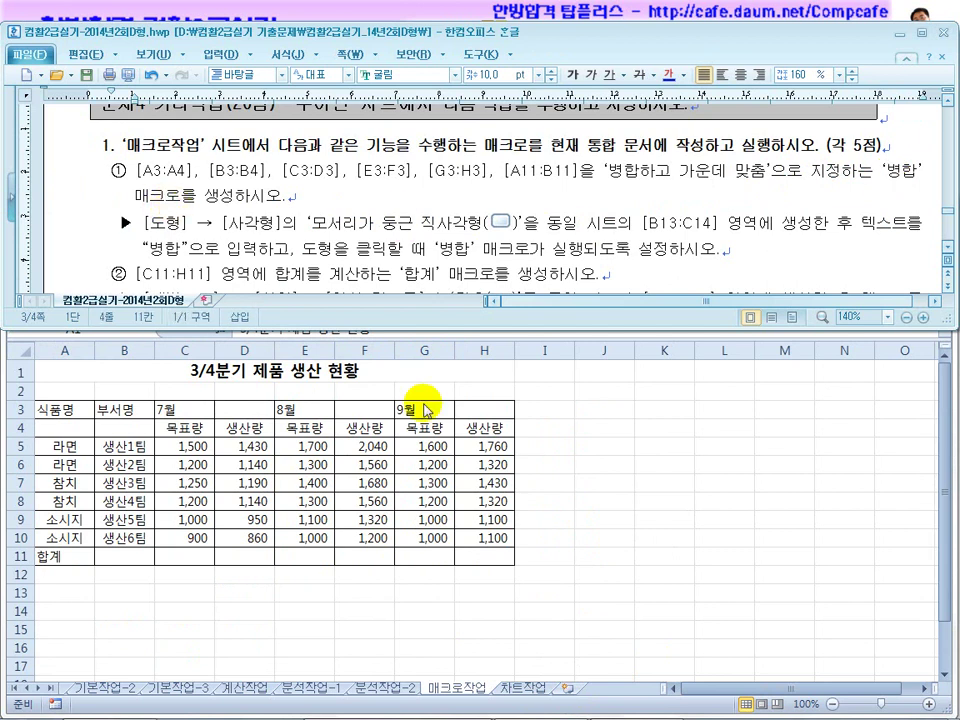
# With empty cell I7 selected, start recording a macro named 병합 stored in 현재 통합 문서.
pyautogui.click(570, 485)
pyautogui.click(294, 630)
pyautogui.click(545, 483)
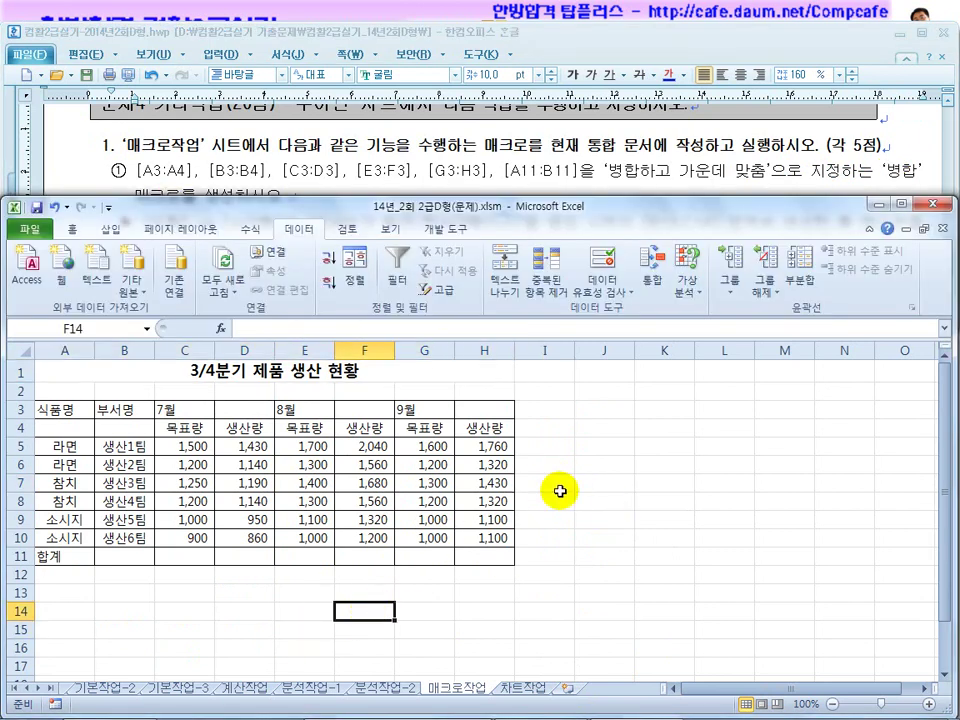
pyautogui.click(442, 230)
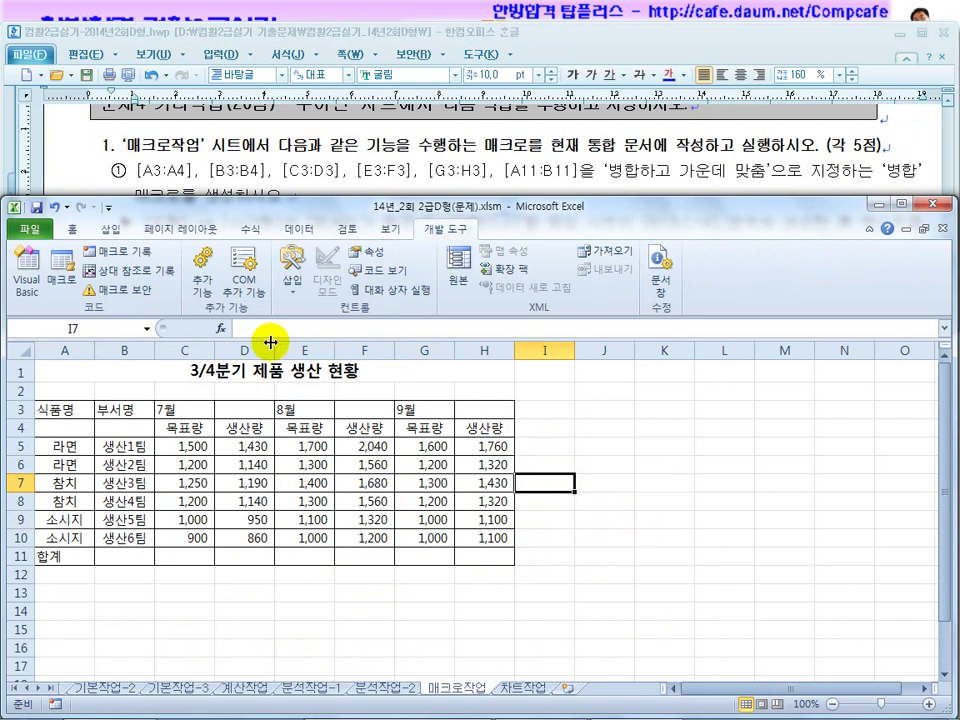
pyautogui.click(108, 262)
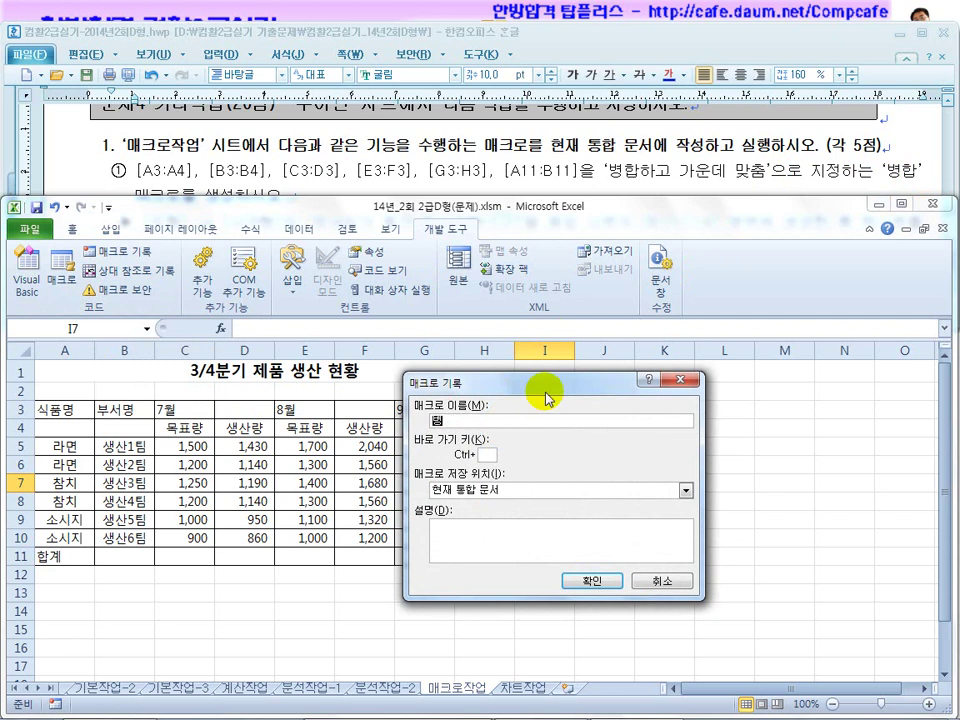
pyautogui.write('병합')
pyautogui.click(585, 547)
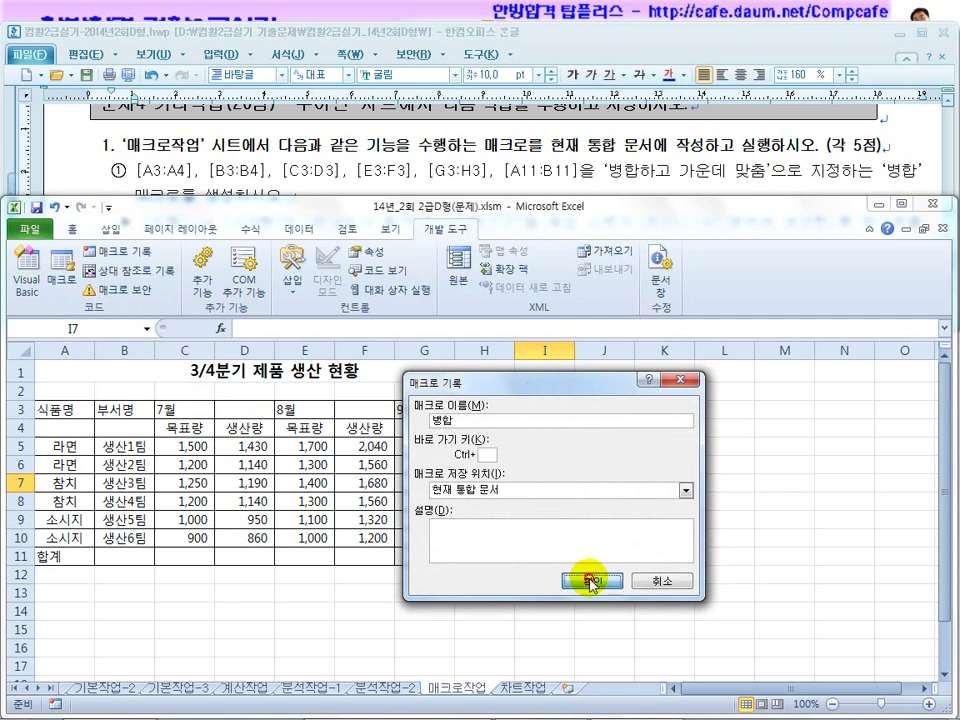
pyautogui.click(590, 581)
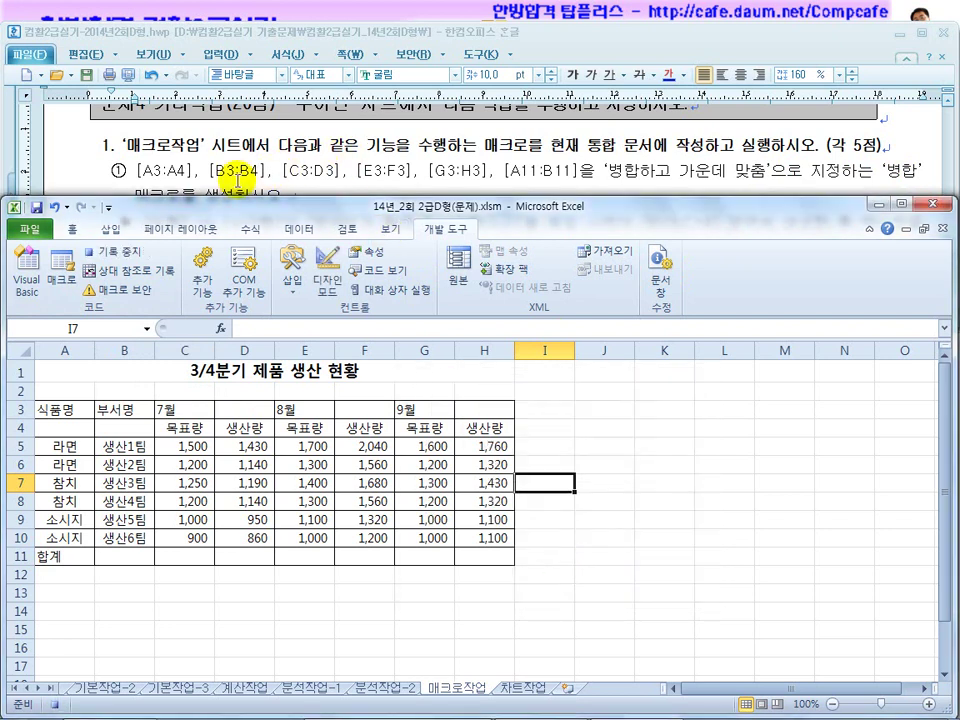
# Merge and center A3:A4, B3:B4, C3:D3, E3:F3, G3:H3 and A11:B11, then end the 병합 macro recording.
pyautogui.click(64, 410)
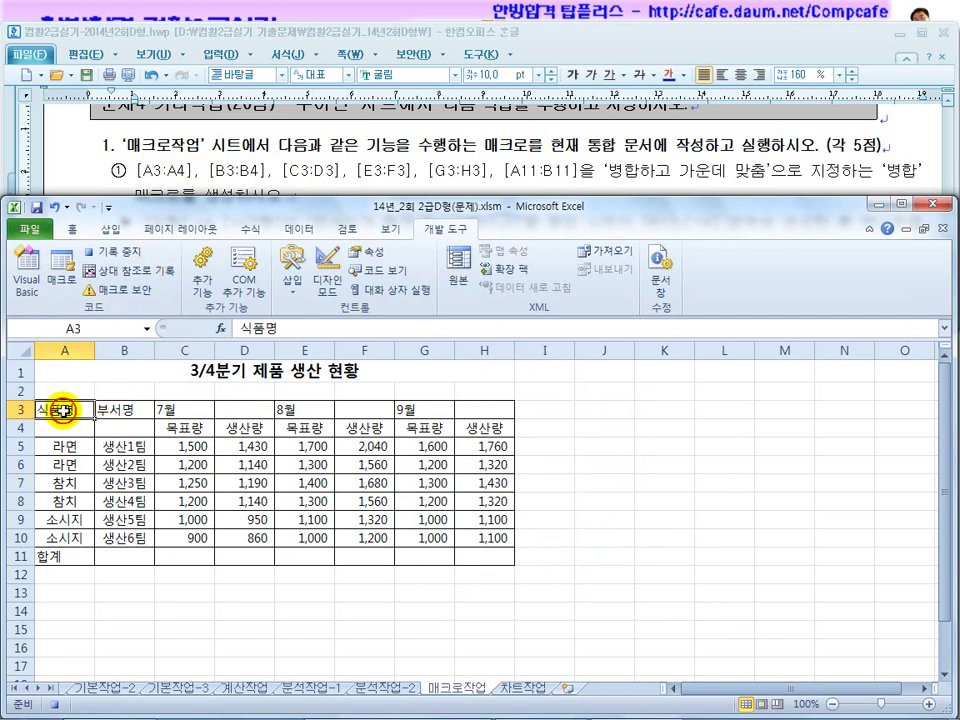
pyautogui.moveTo(64, 412); pyautogui.dragTo(65, 427)
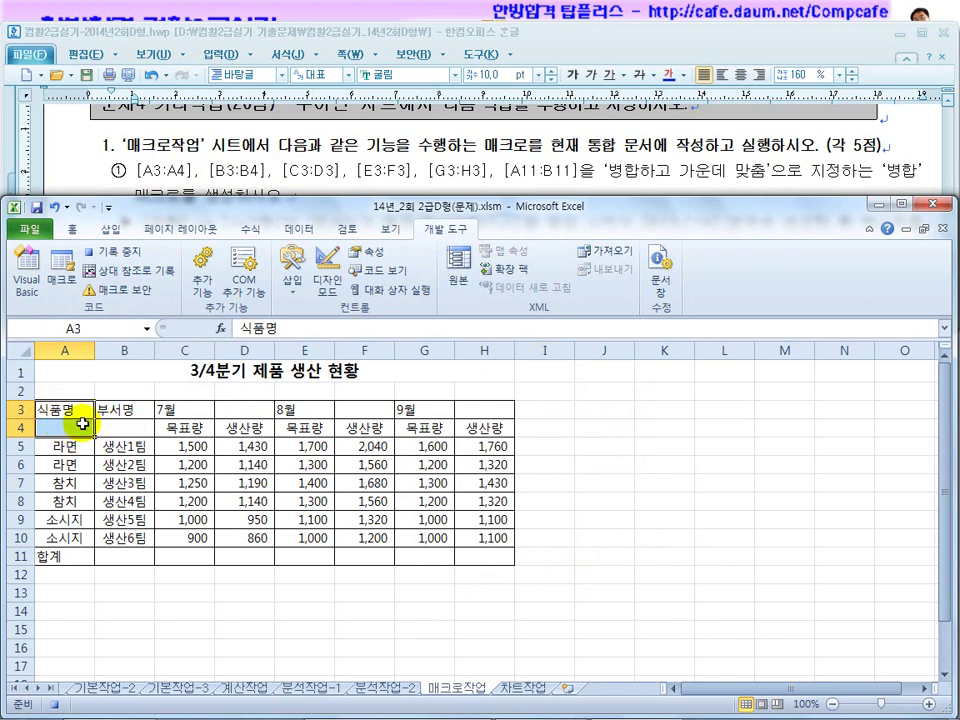
pyautogui.moveTo(125, 410); pyautogui.dragTo(251, 410)
pyautogui.keyDown('ctrl'); pyautogui.click(170, 410); pyautogui.keyUp('ctrl')
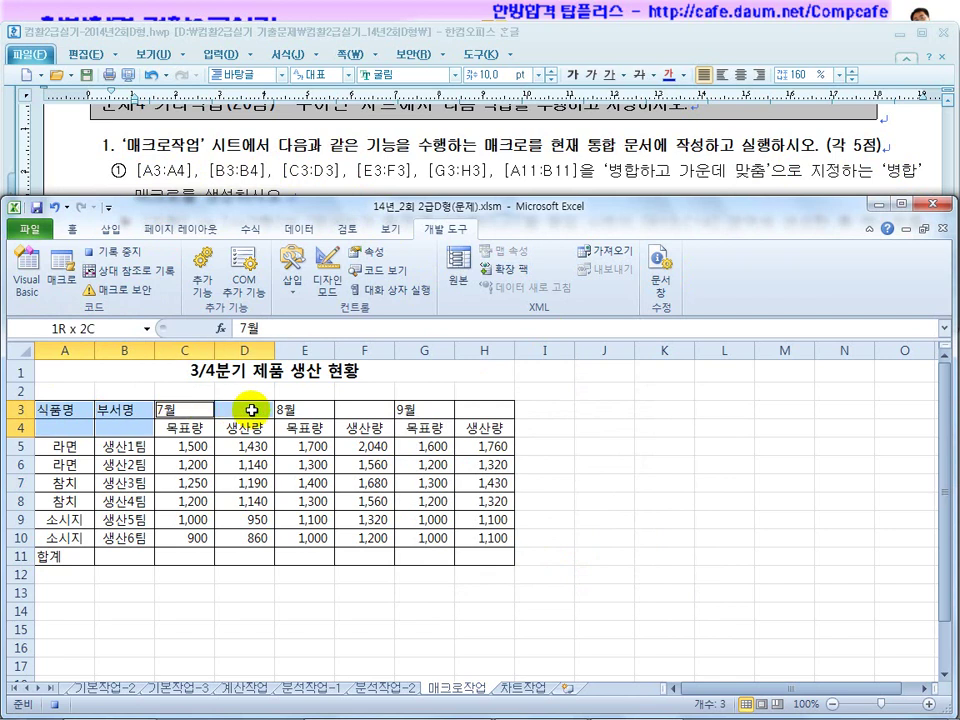
pyautogui.moveTo(318, 411); pyautogui.dragTo(497, 410)
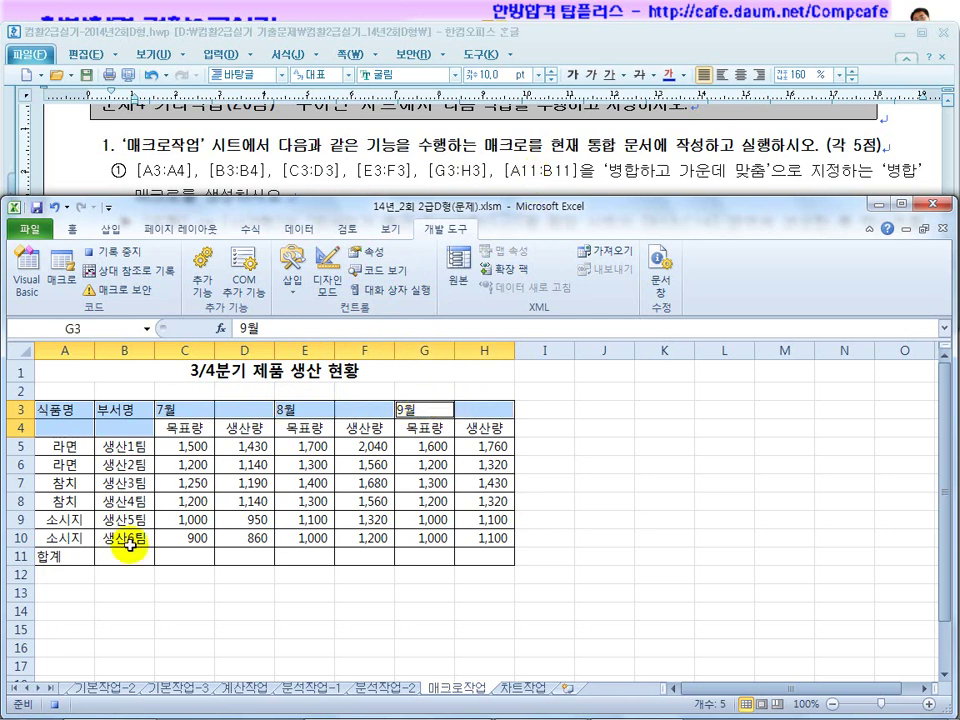
pyautogui.moveTo(74, 560); pyautogui.dragTo(133, 553)
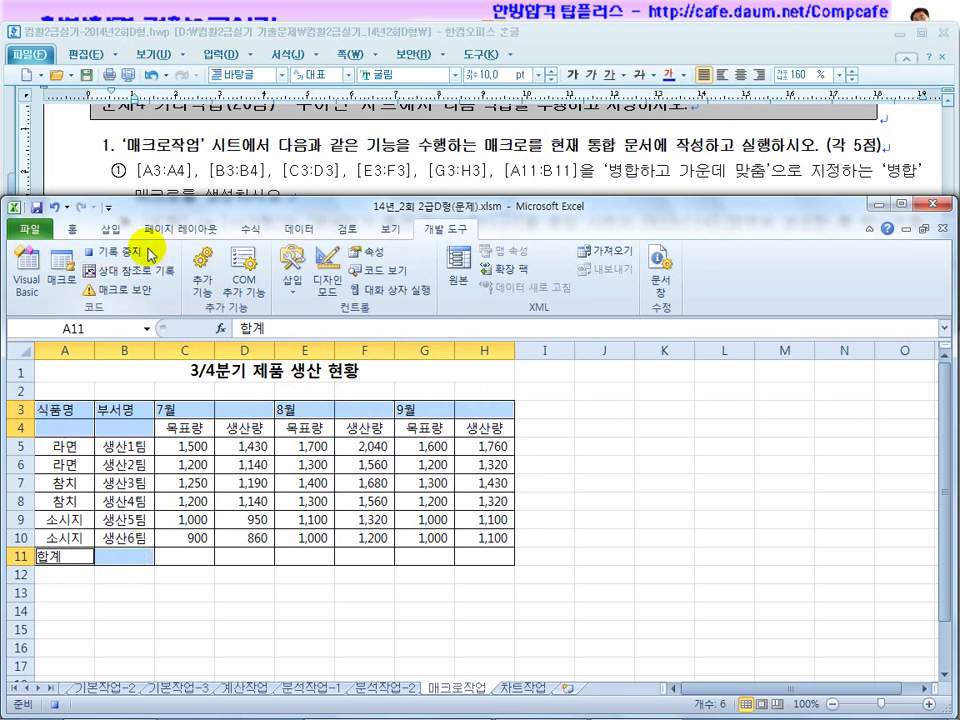
pyautogui.click(73, 236)
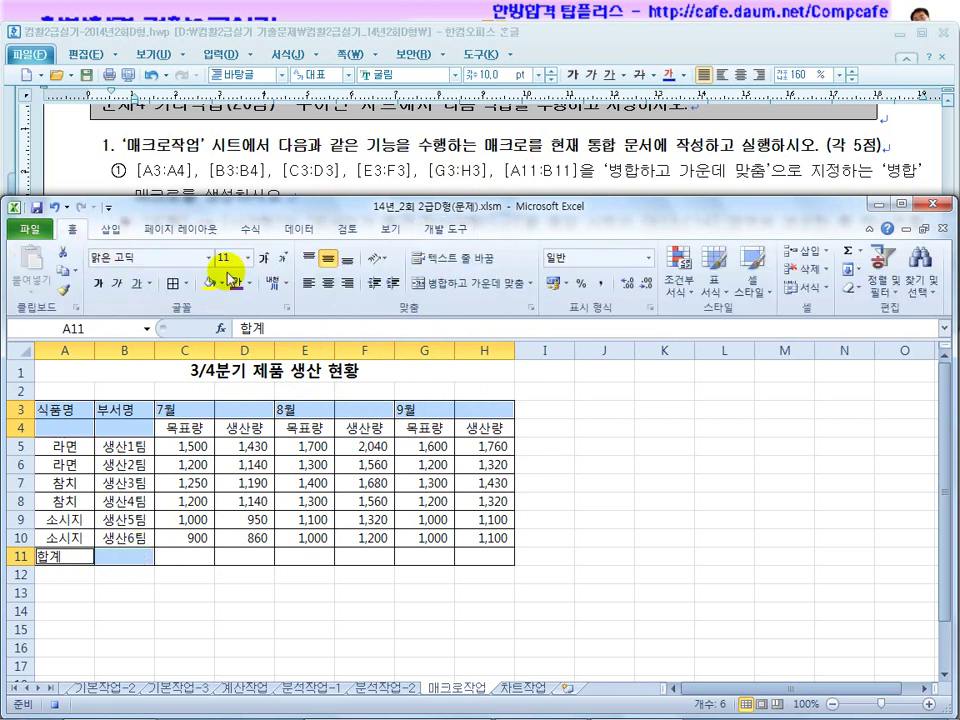
pyautogui.click(457, 291)
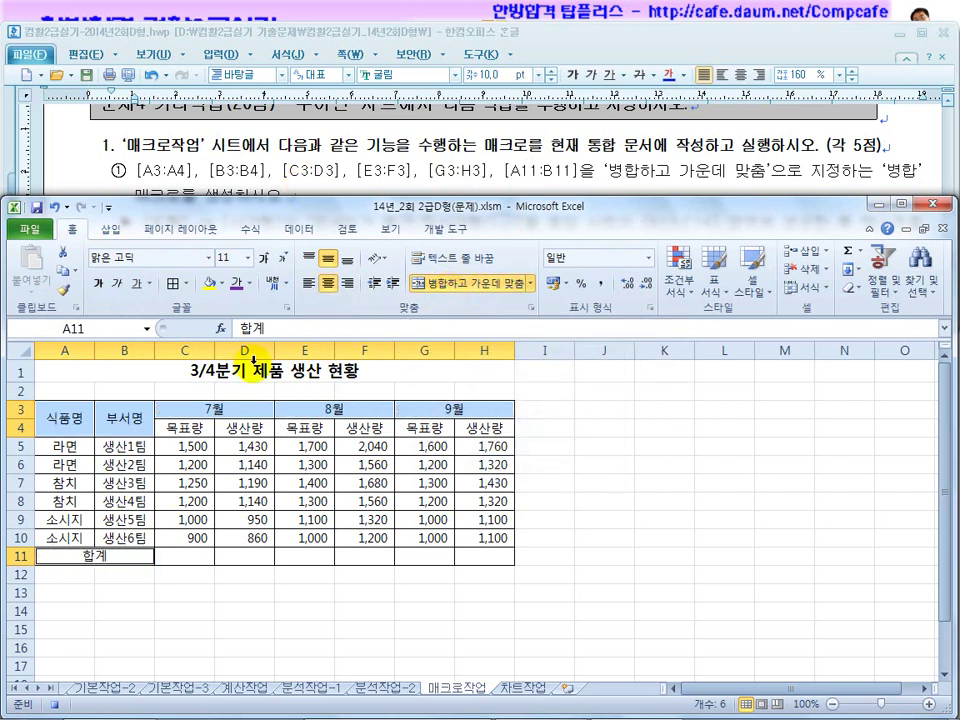
pyautogui.click(544, 469)
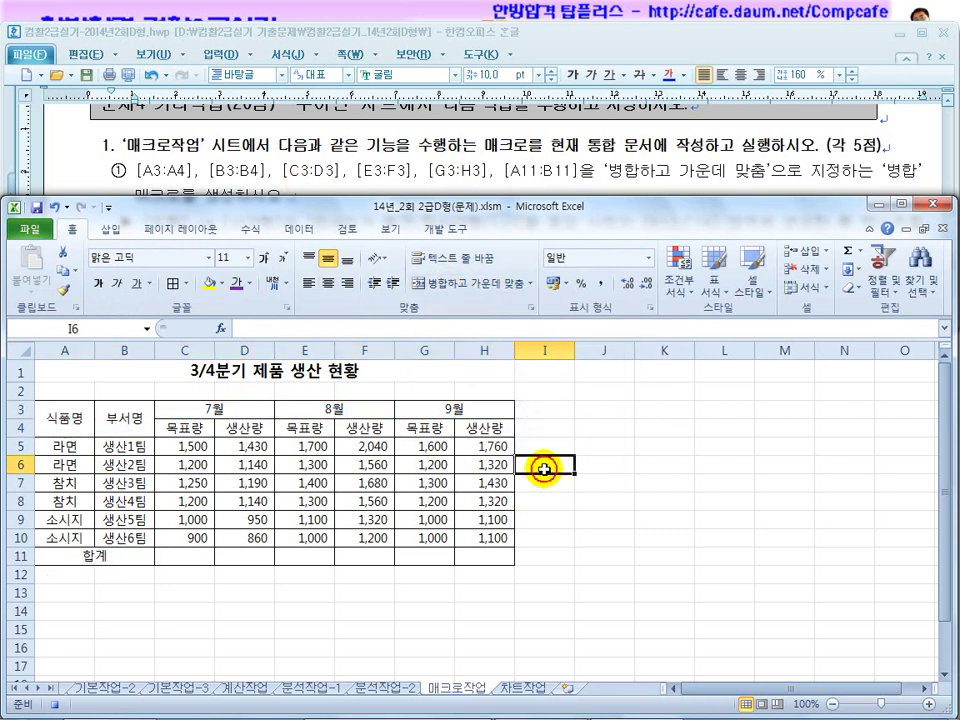
pyautogui.click(440, 229)
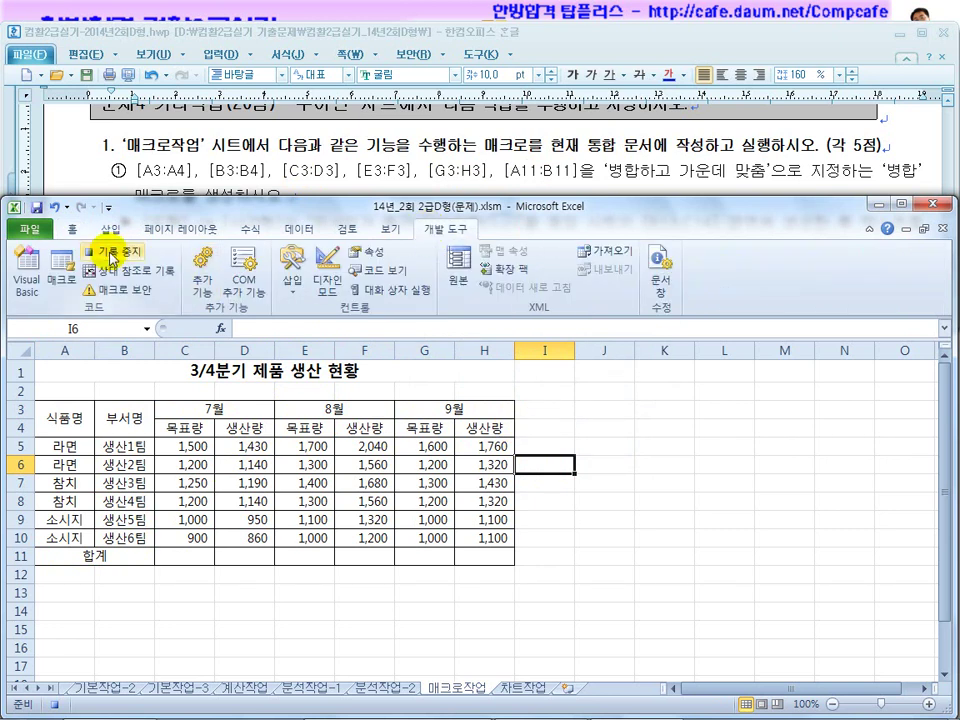
# Read the Hangul document's instructions for the 병합 shape, the 합계 macro on C11:H11 and its form button.
pyautogui.click(317, 188)
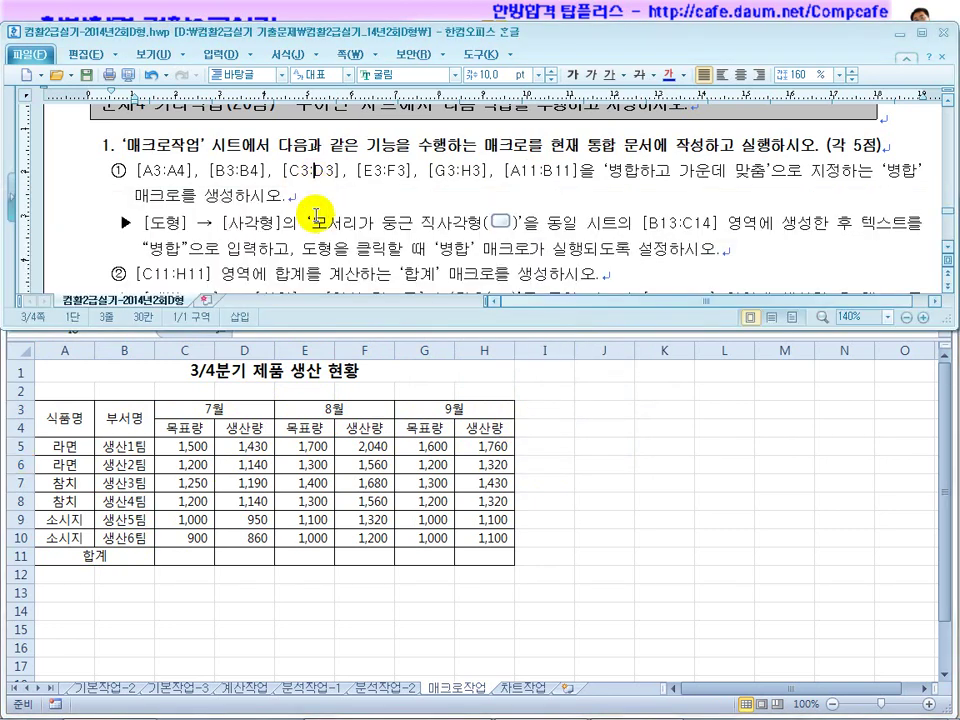
pyautogui.moveTo(276, 229); pyautogui.dragTo(385, 222)
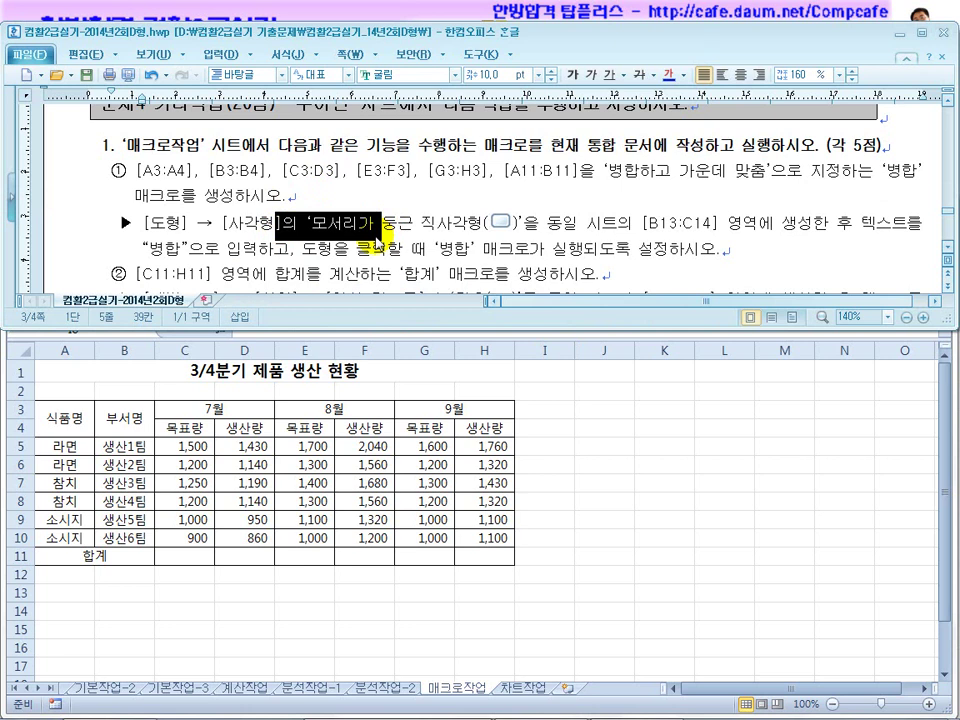
pyautogui.scroll(-1, 378, 240)
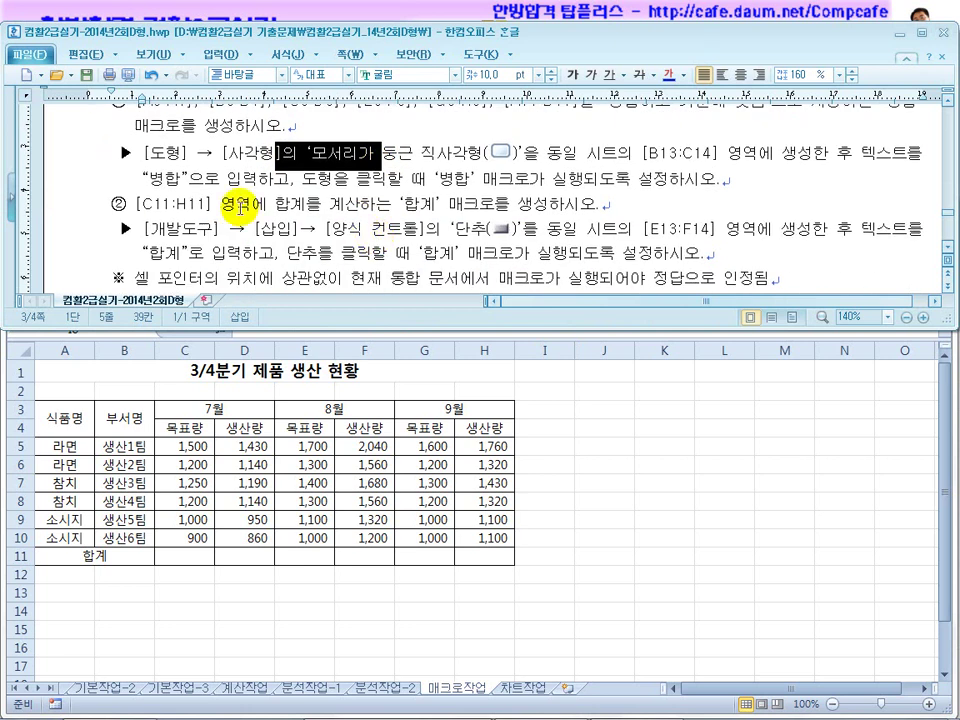
pyautogui.moveTo(224, 204); pyautogui.dragTo(370, 214)
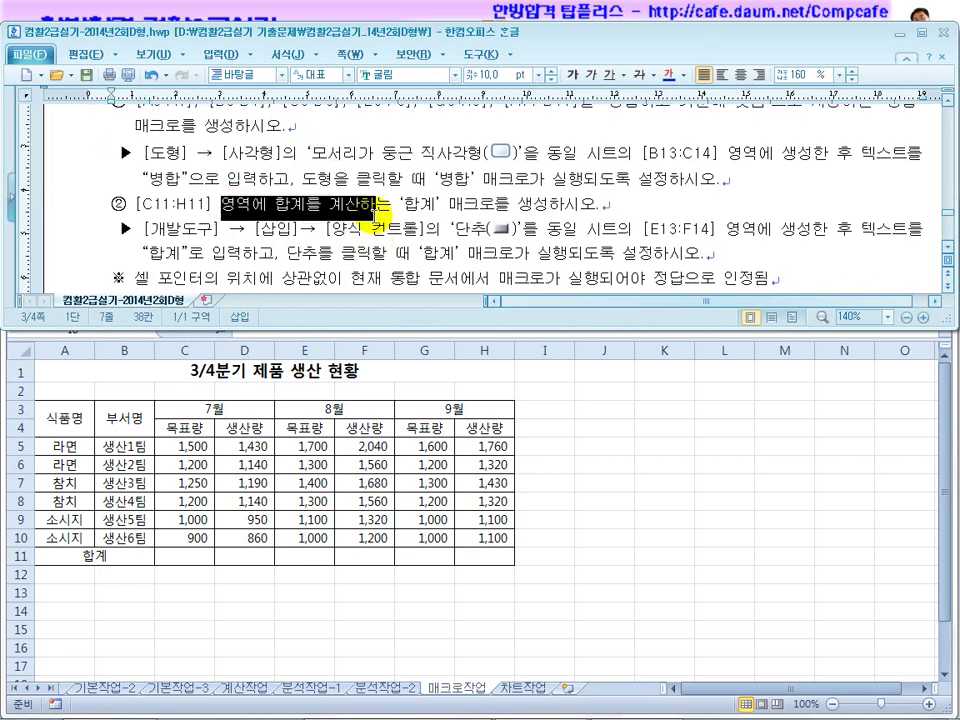
pyautogui.click(545, 468)
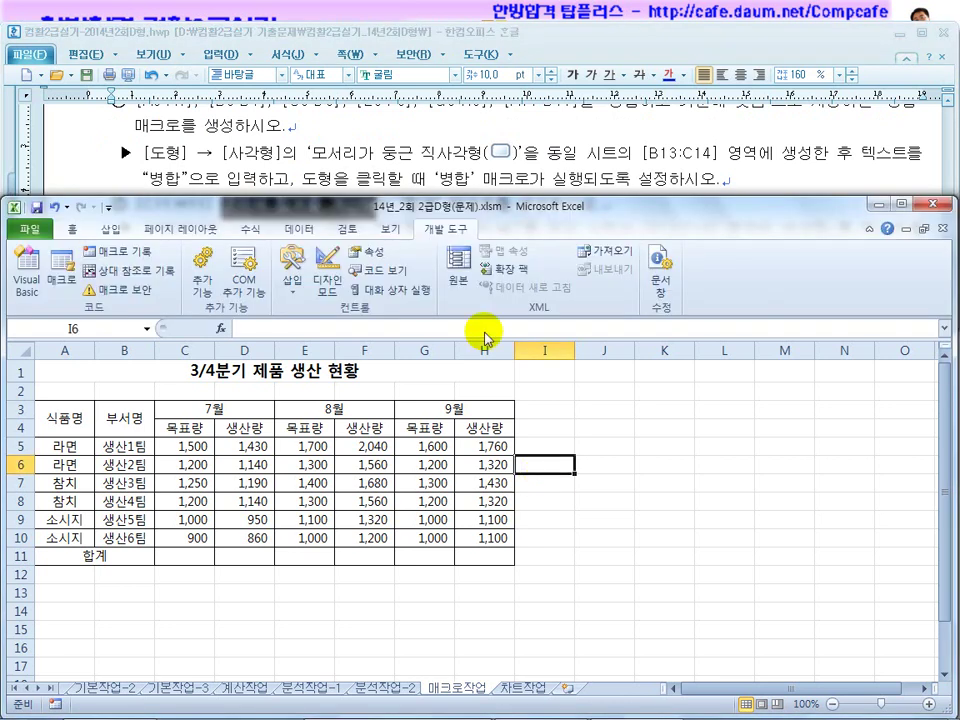
pyautogui.click(417, 180)
pyautogui.scroll(-3, 417, 180)
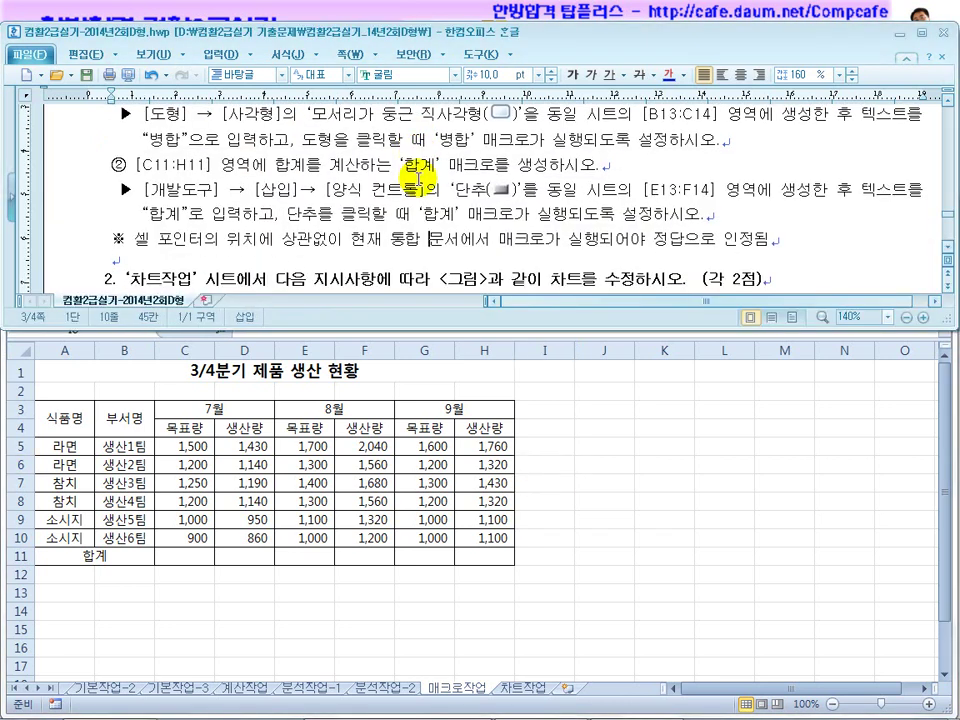
pyautogui.click(425, 148)
pyautogui.click(568, 525)
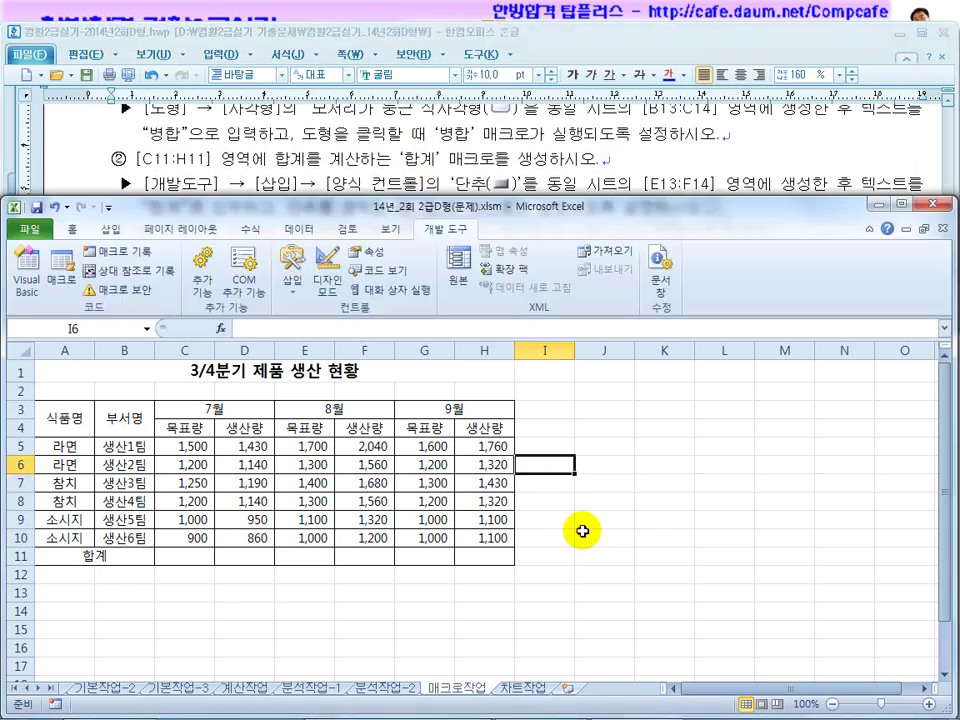
pyautogui.click(410, 183)
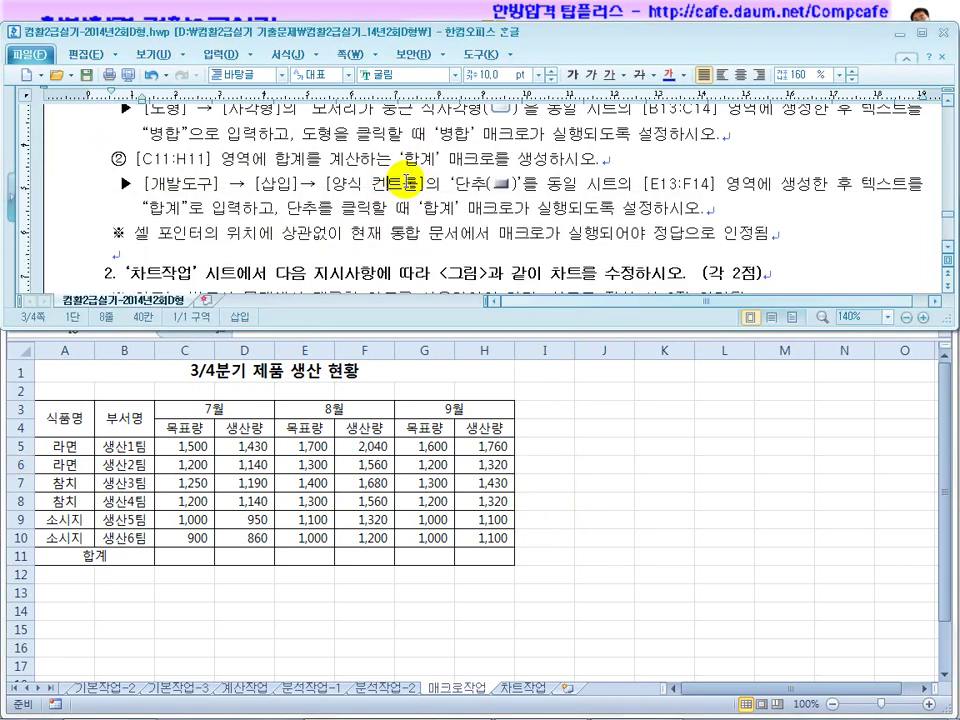
# With empty cell C13 selected, start recording a macro named 합계 stored in 현재 통합 문서.
pyautogui.click(548, 466)
pyautogui.click(200, 593)
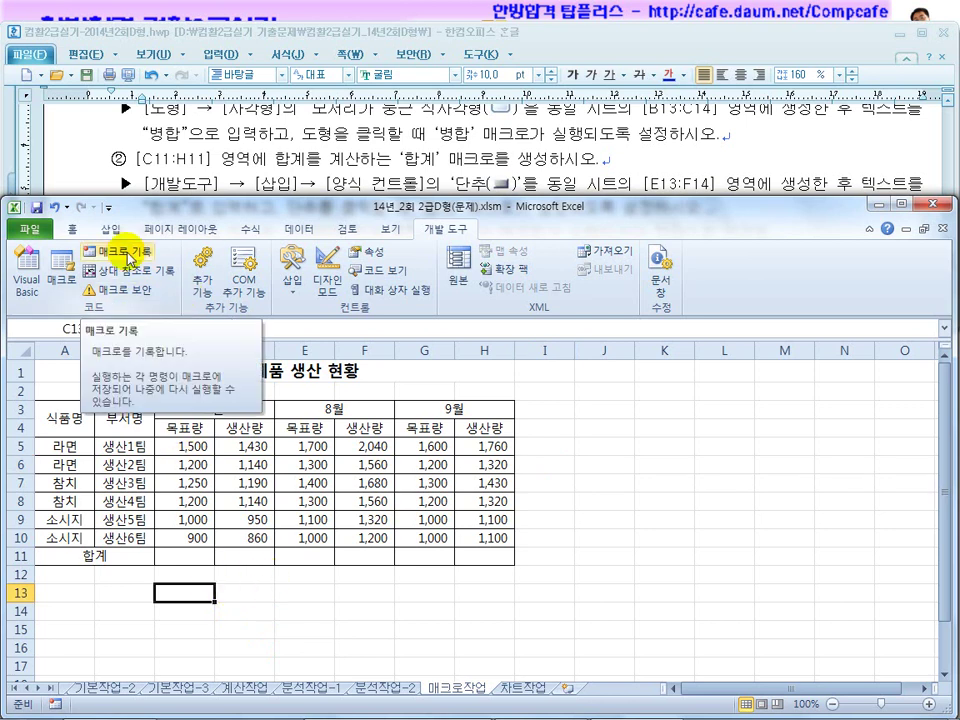
pyautogui.click(128, 256)
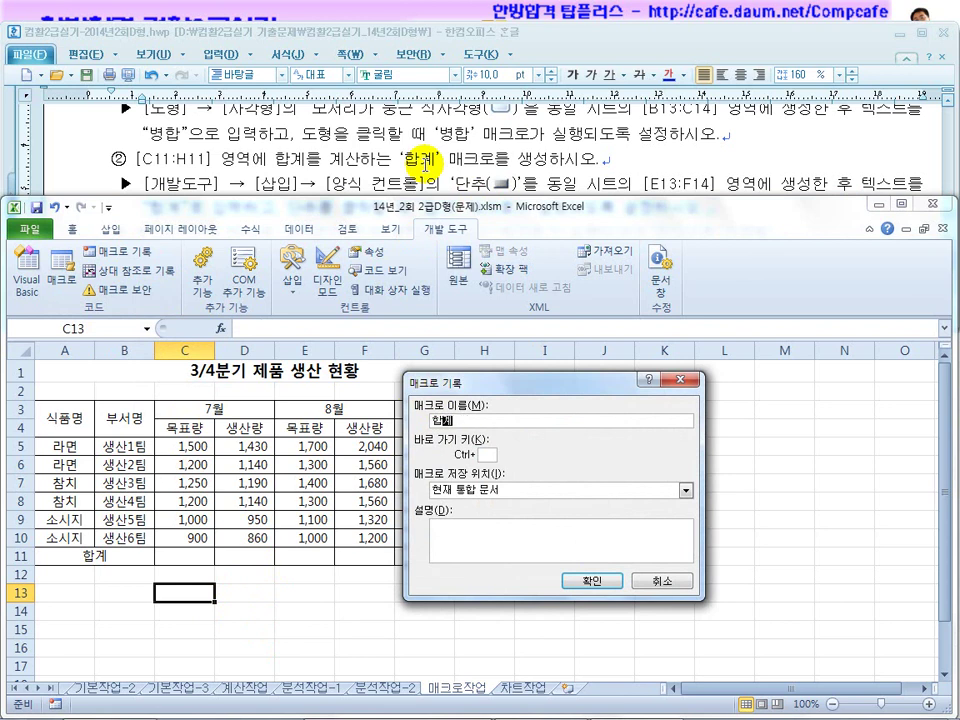
pyautogui.click(592, 580)
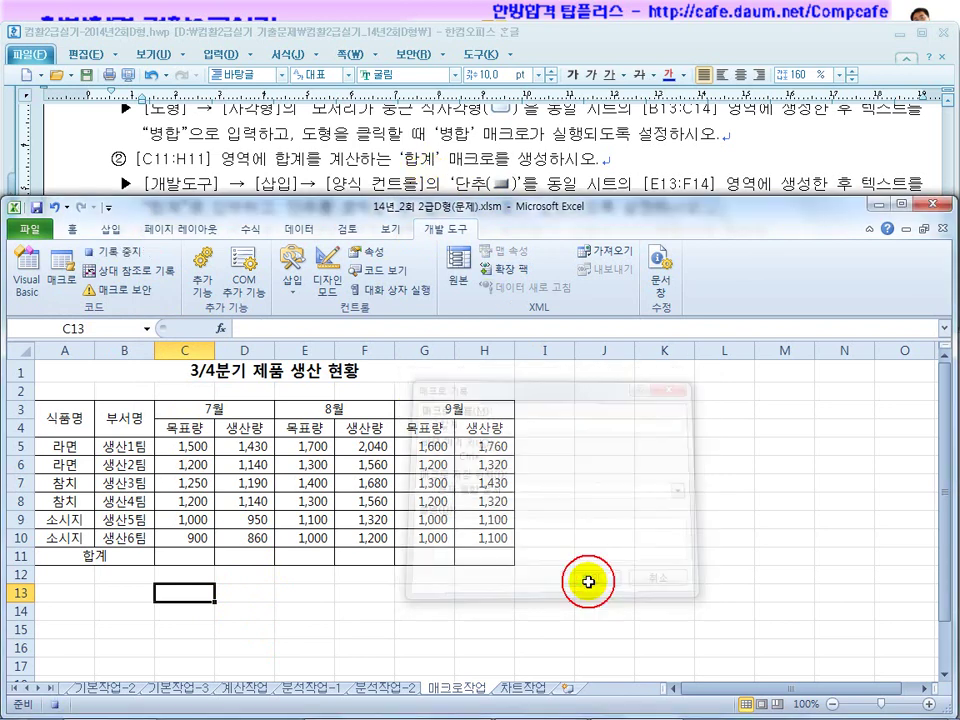
# Enter a SUM formula over C5:C10 in cell C11.
pyautogui.click(190, 558)
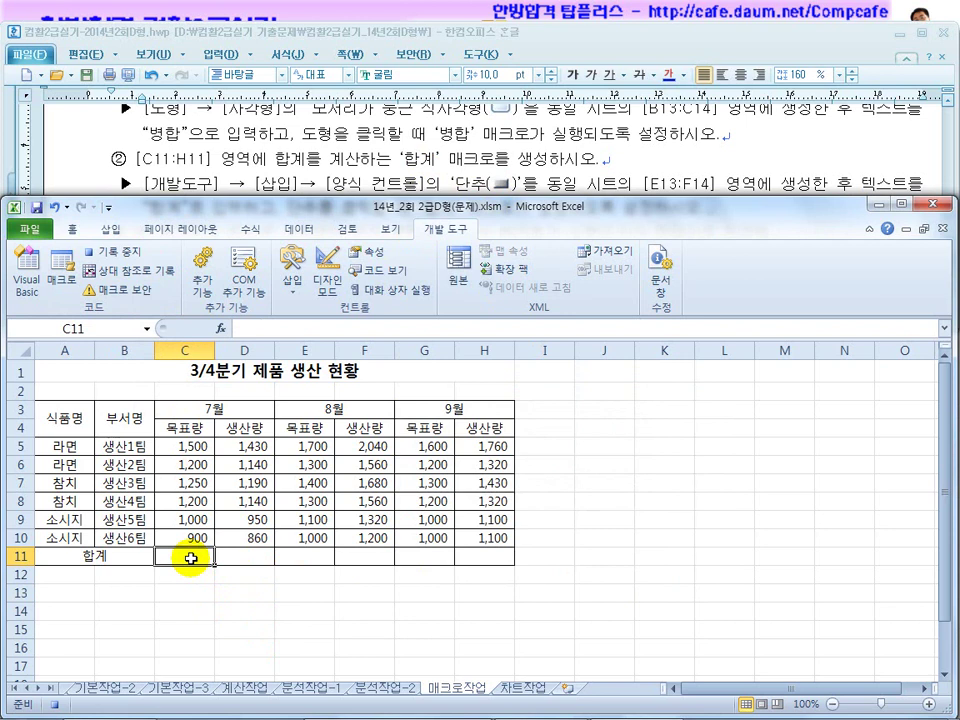
pyautogui.write('=녀ㅡ(')
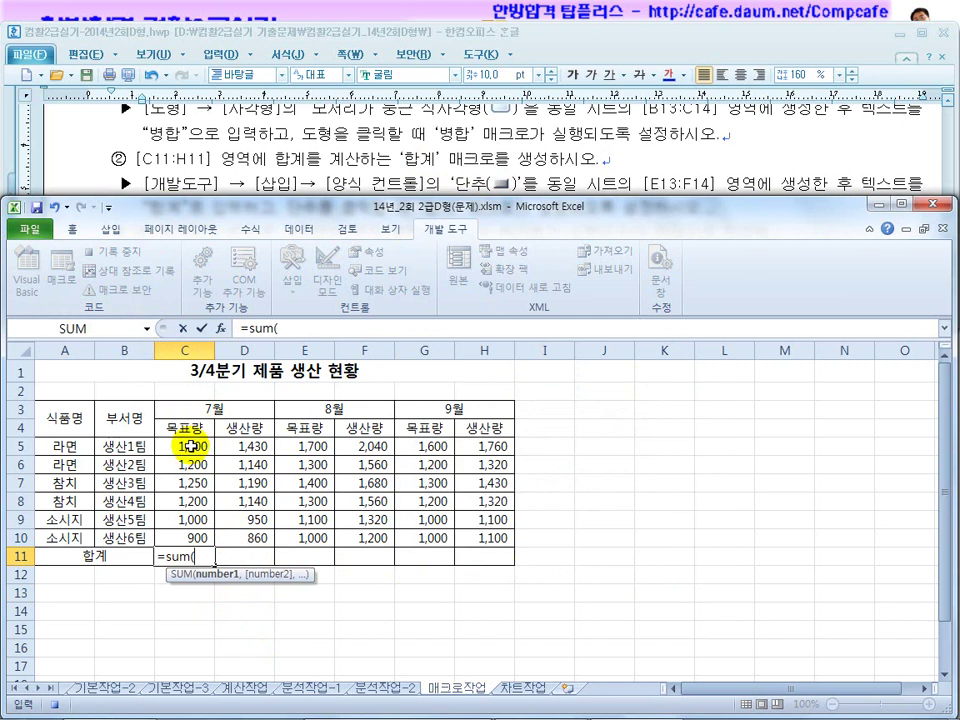
pyautogui.moveTo(190, 446); pyautogui.dragTo(190, 530)
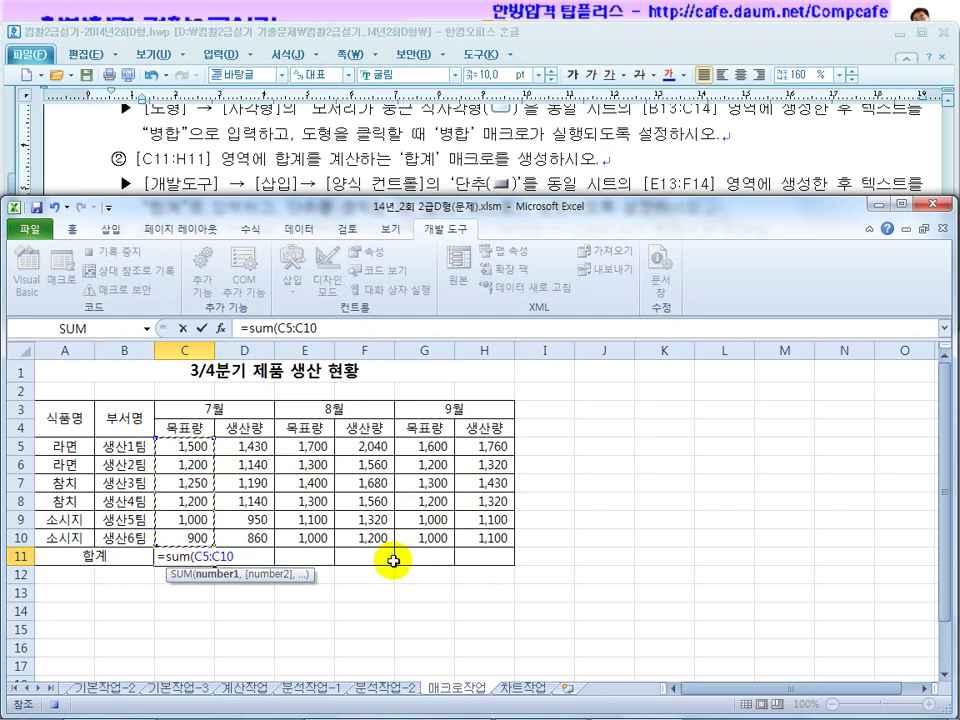
pyautogui.press('Return')
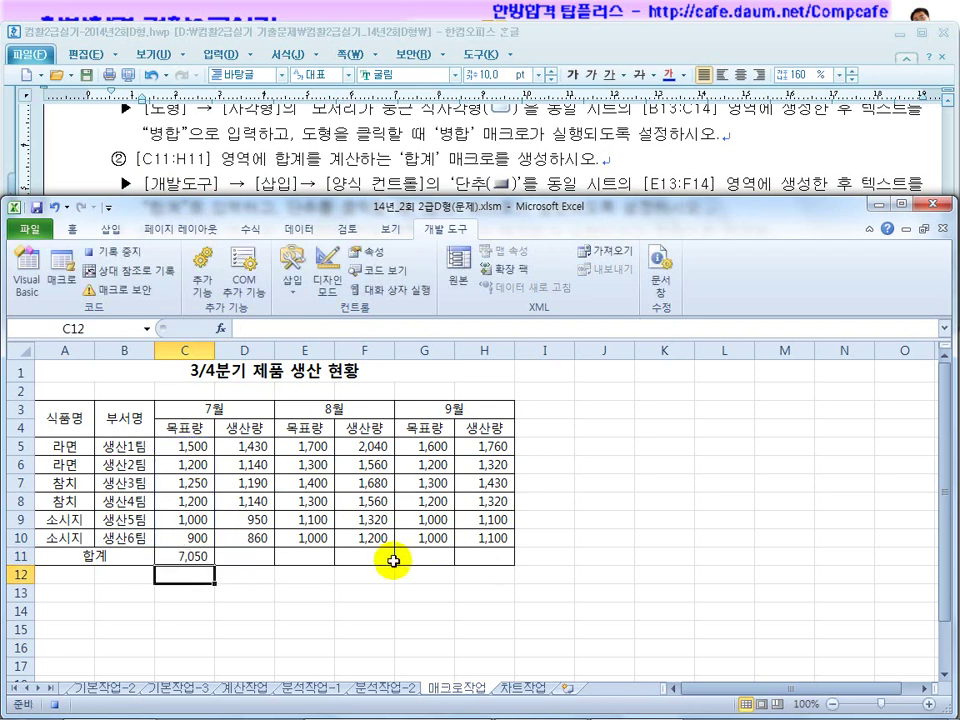
# Fill the C11 sum formula across to H11, select an empty cell, and stop recording the 합계 macro.
pyautogui.click(206, 562)
pyautogui.moveTo(216, 565); pyautogui.dragTo(508, 565)
pyautogui.click(313, 601)
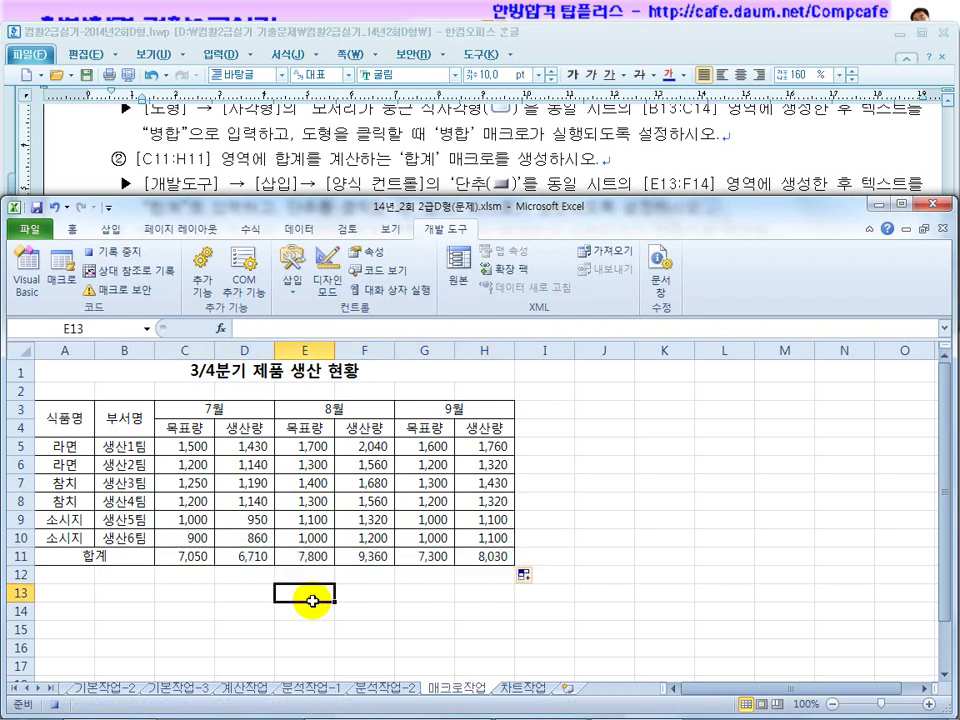
pyautogui.click(128, 254)
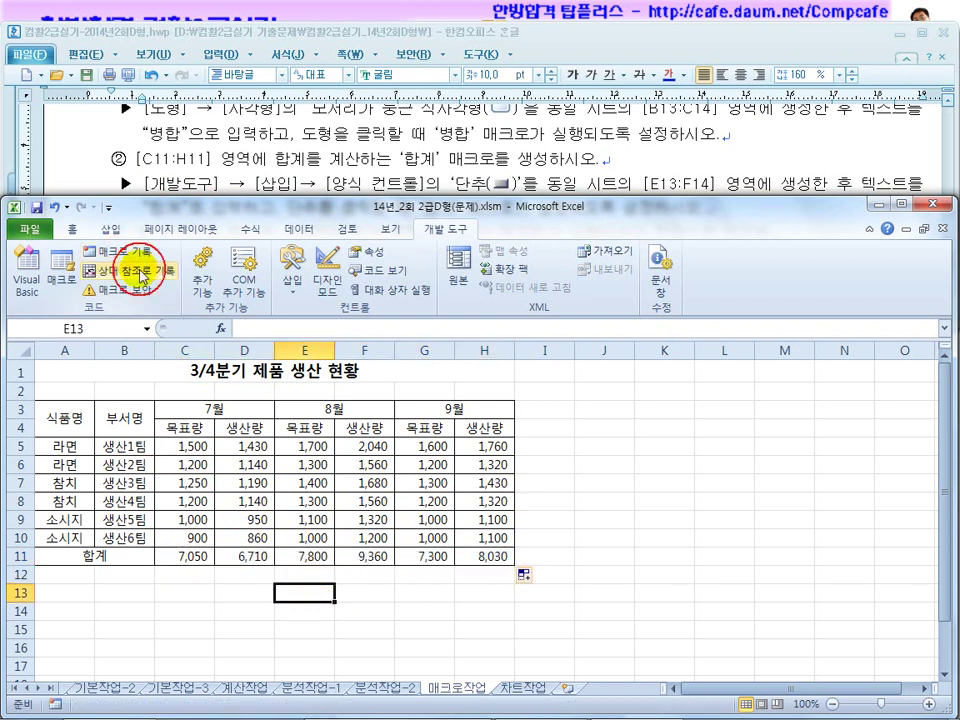
# Check the required shape type, the B13:C14 placement and the label text for the 병합 macro in the Hangul document.
pyautogui.click(264, 104)
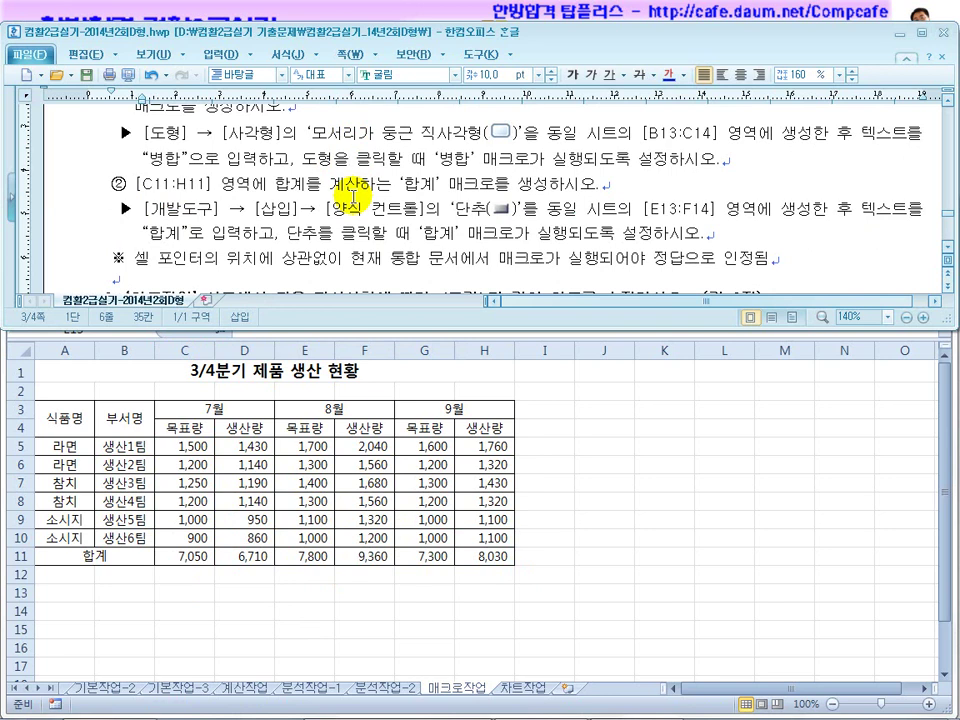
pyautogui.scroll(2, 353, 197)
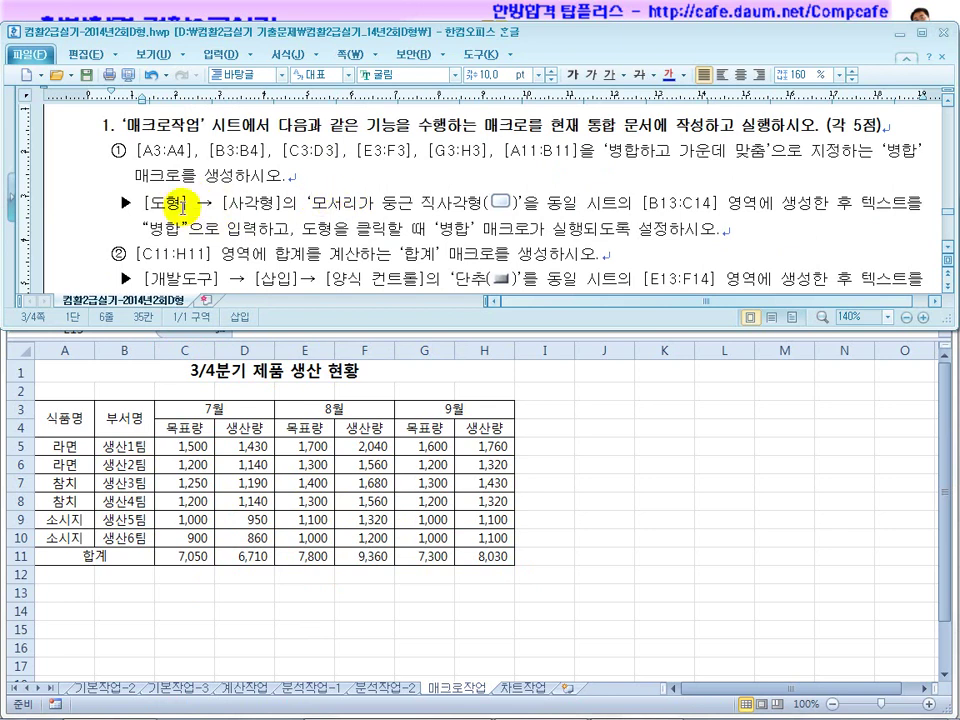
pyautogui.moveTo(726, 202); pyautogui.dragTo(634, 202)
pyautogui.click(120, 598)
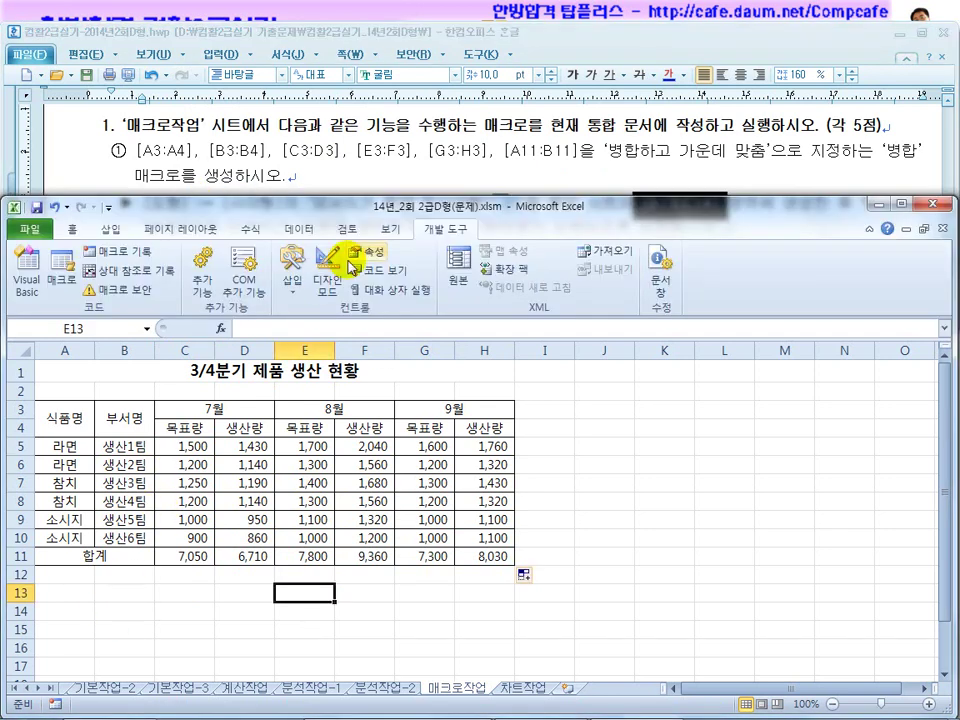
pyautogui.click(343, 176)
pyautogui.scroll(-3, 948, 250)
pyautogui.click(563, 513)
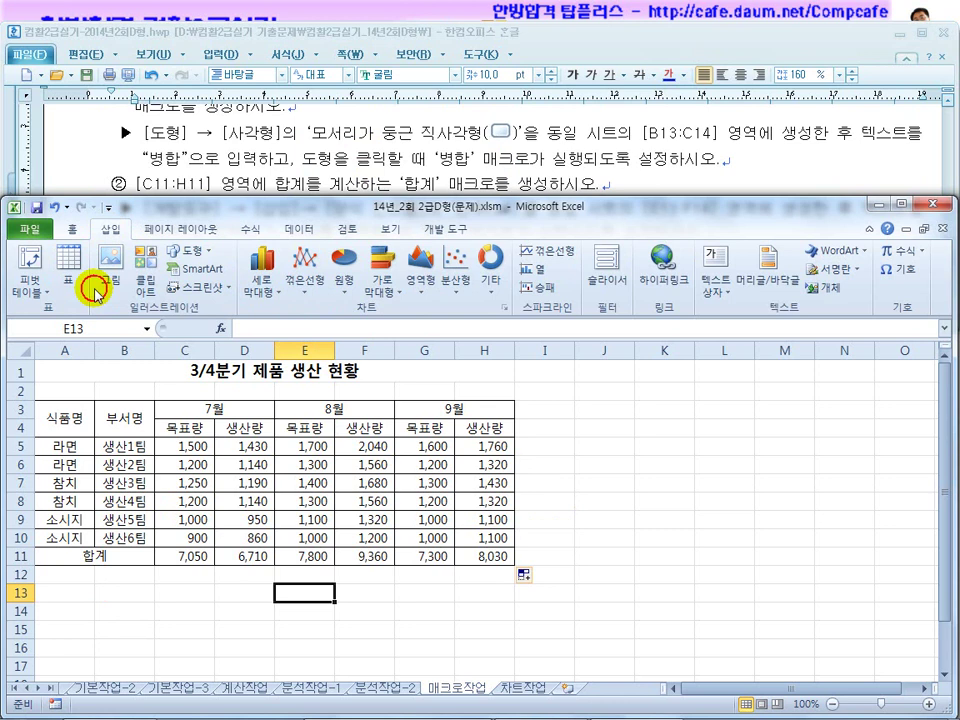
# Draw a 모서리가 둥근 직사각형 shape exactly over B13:C14 and enter 병합 as its text.
pyautogui.click(186, 250)
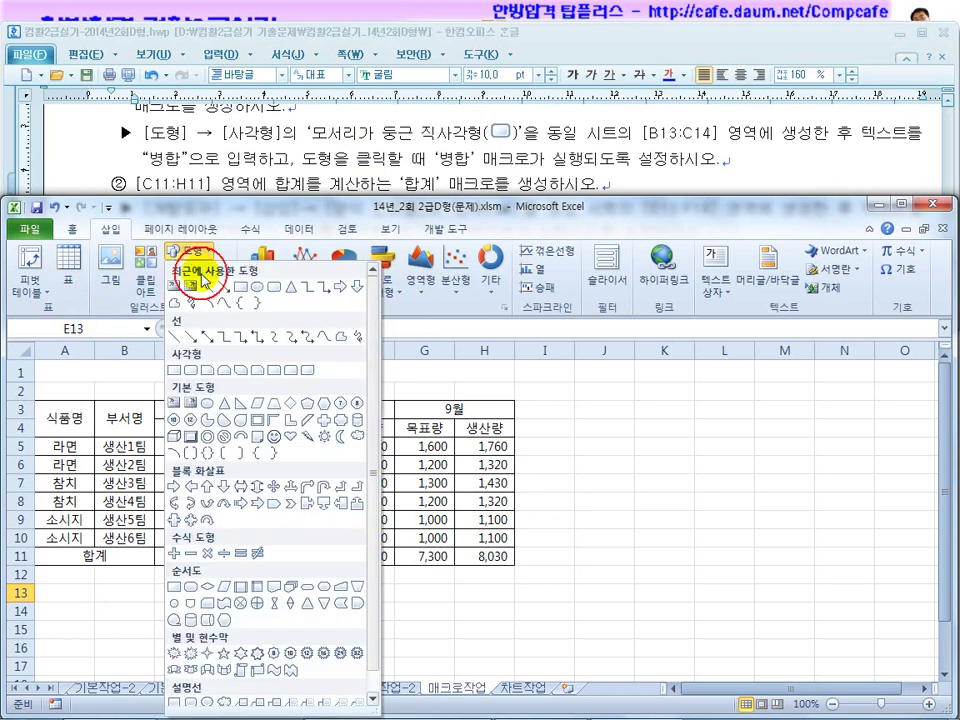
pyautogui.click(192, 371)
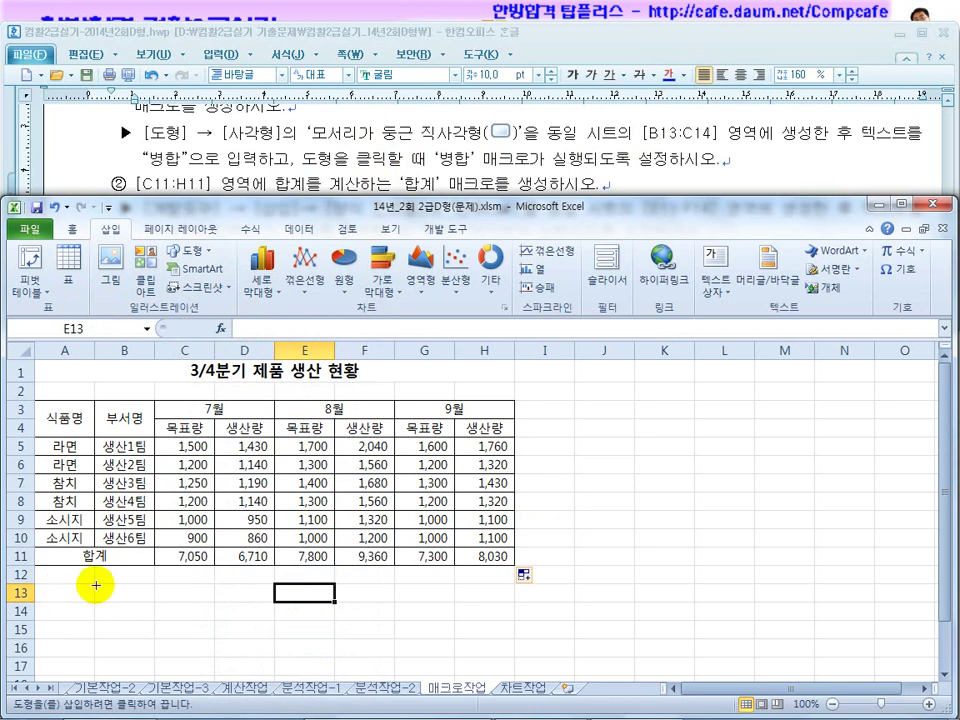
pyautogui.moveTo(93, 584)
pyautogui.mouseDown()
pyautogui.moveTo(129, 607)
pyautogui.moveTo(199, 618)
pyautogui.mouseUp()
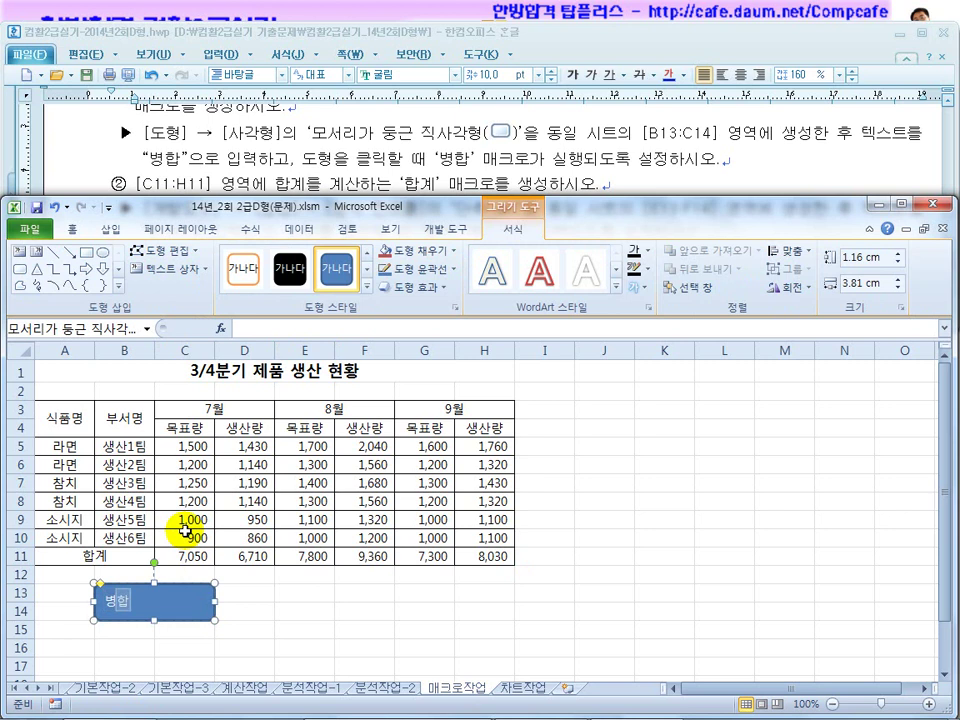
pyautogui.click(253, 590)
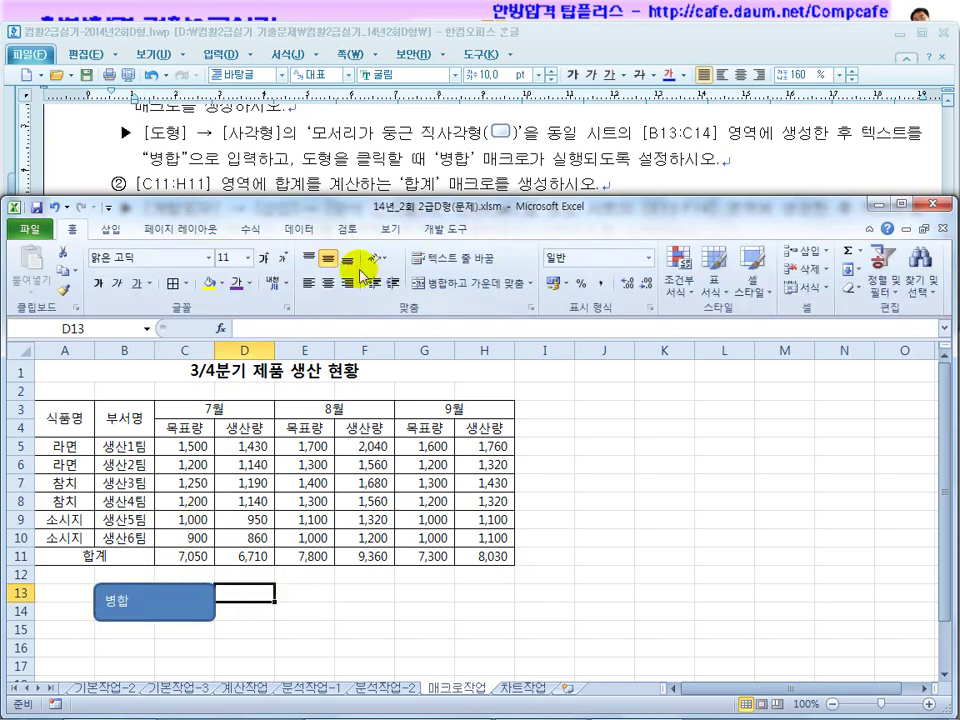
pyautogui.click(408, 183)
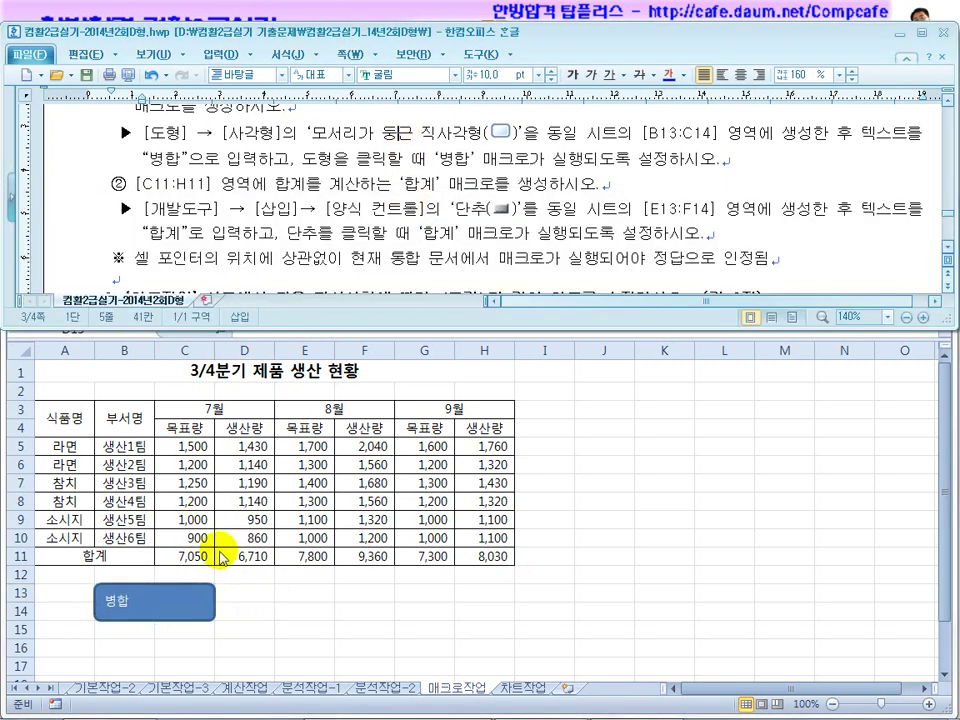
# Assign the 병합 macro to the rounded rectangle over B13:C14 and deselect the shape.
pyautogui.click(182, 617)
pyautogui.rightClick(183, 618)
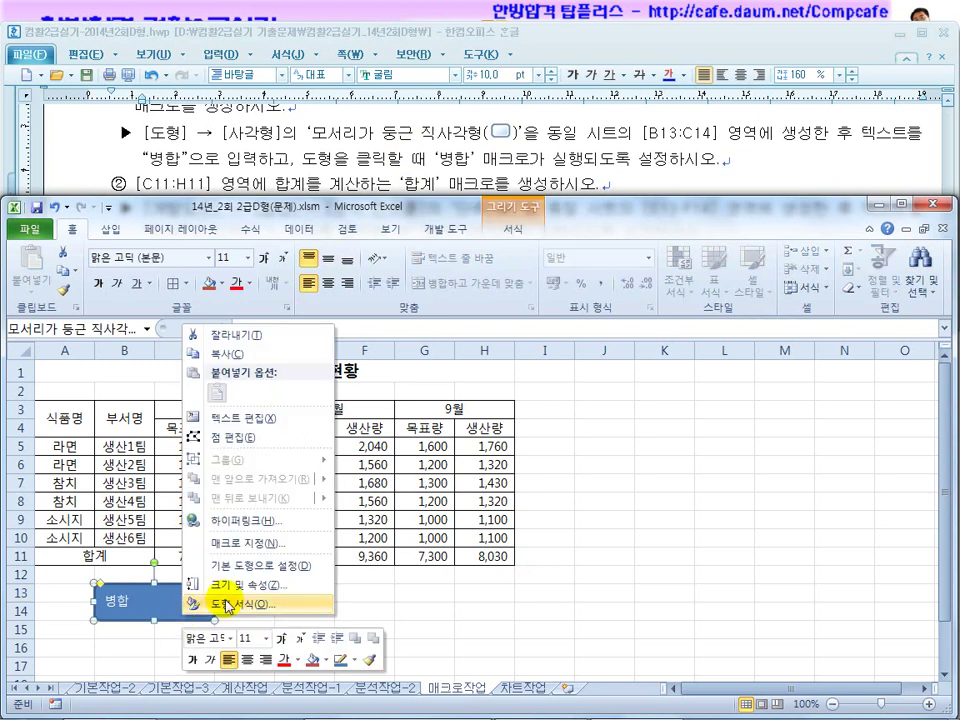
pyautogui.click(240, 546)
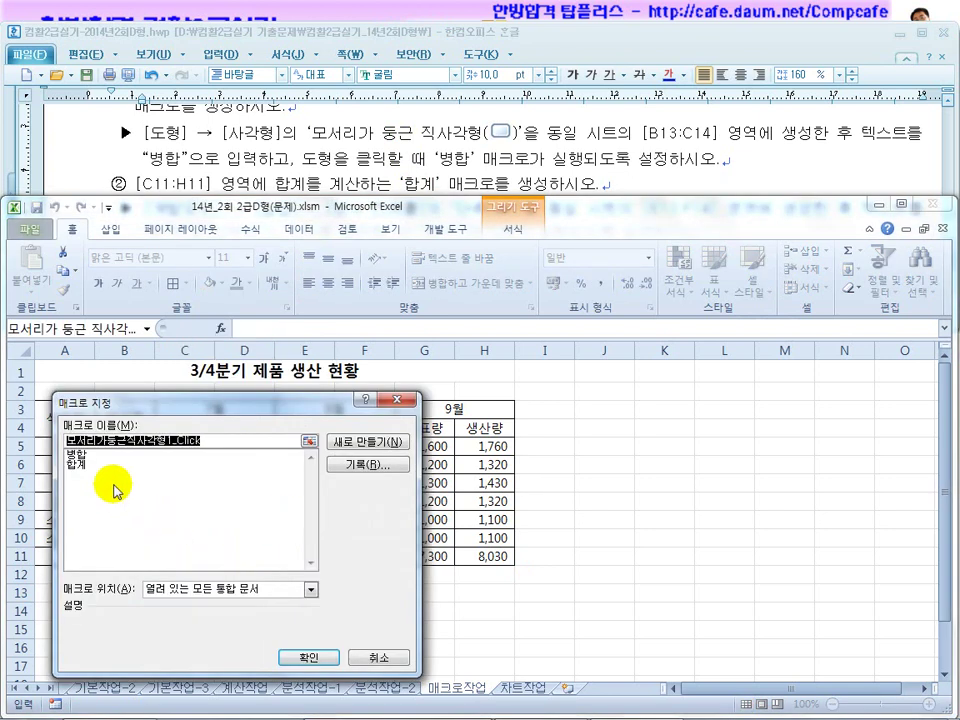
pyautogui.write('병합')
pyautogui.click(308, 657)
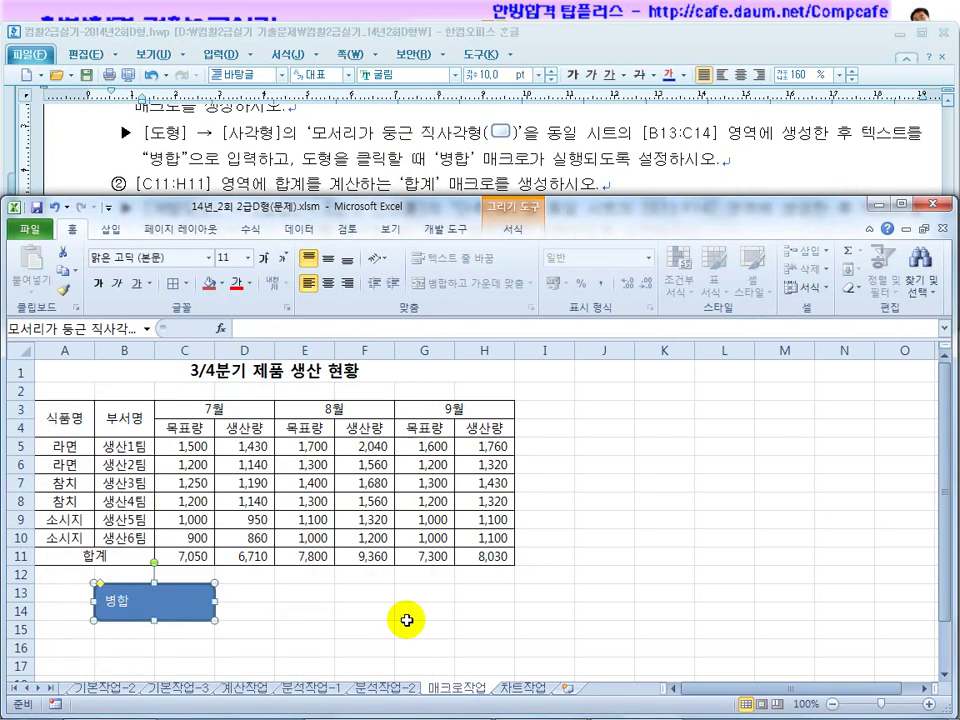
pyautogui.click(399, 624)
# Check the button instructions in the Hangul document, draw a 양식 컨트롤 단추 exactly over E13:F14 in Excel, and assign it the 합계 macro.
pyautogui.click(422, 135)
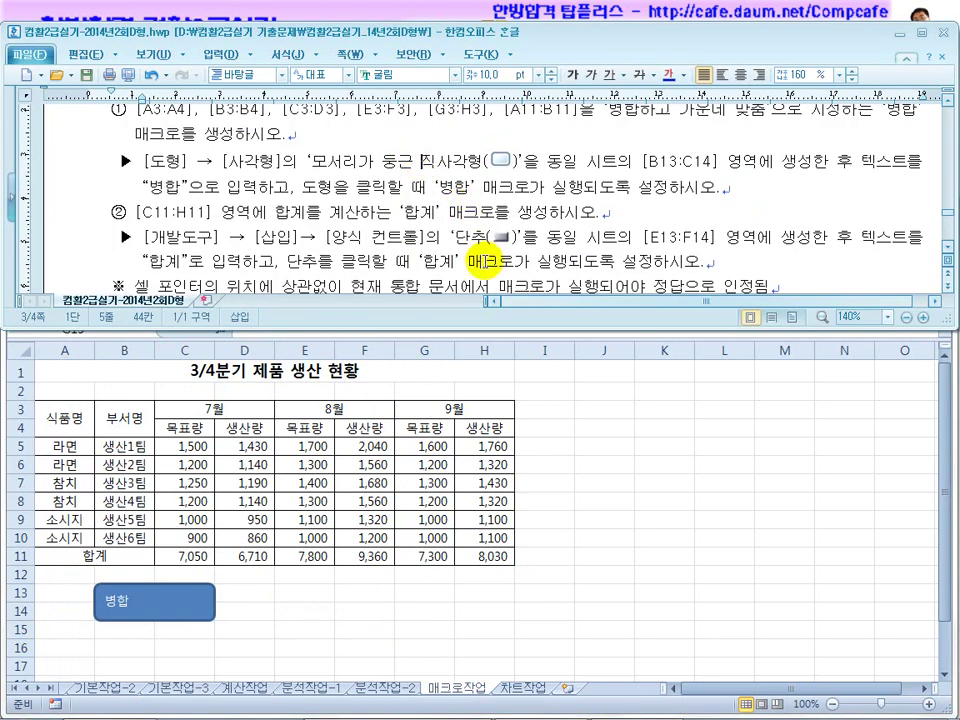
pyautogui.press('Down')
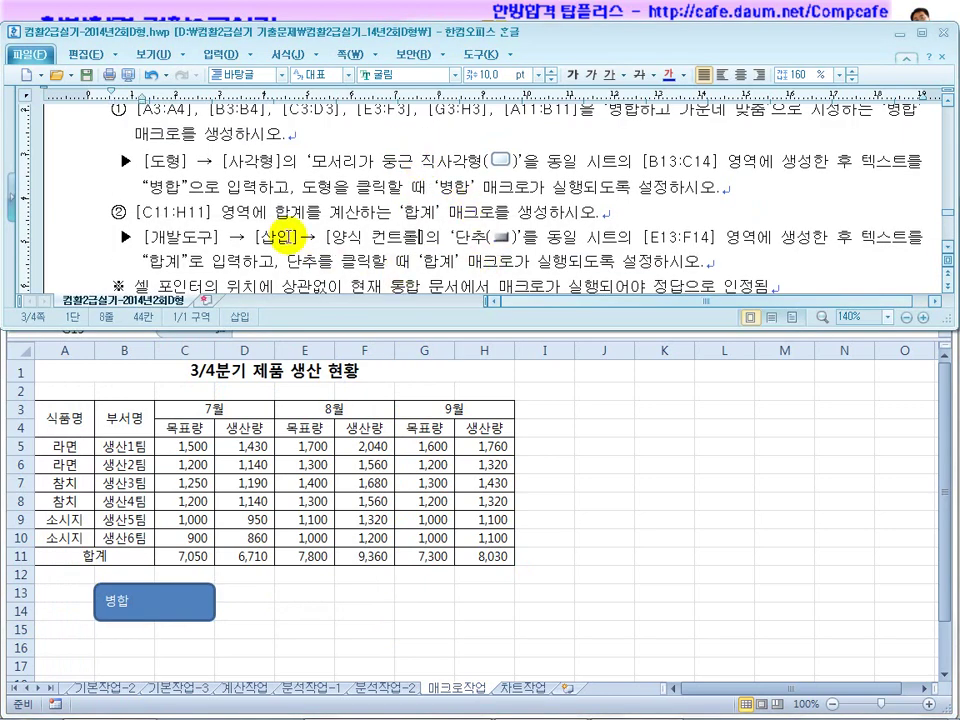
pyautogui.scroll(-3, 300, 250)
pyautogui.click(575, 404)
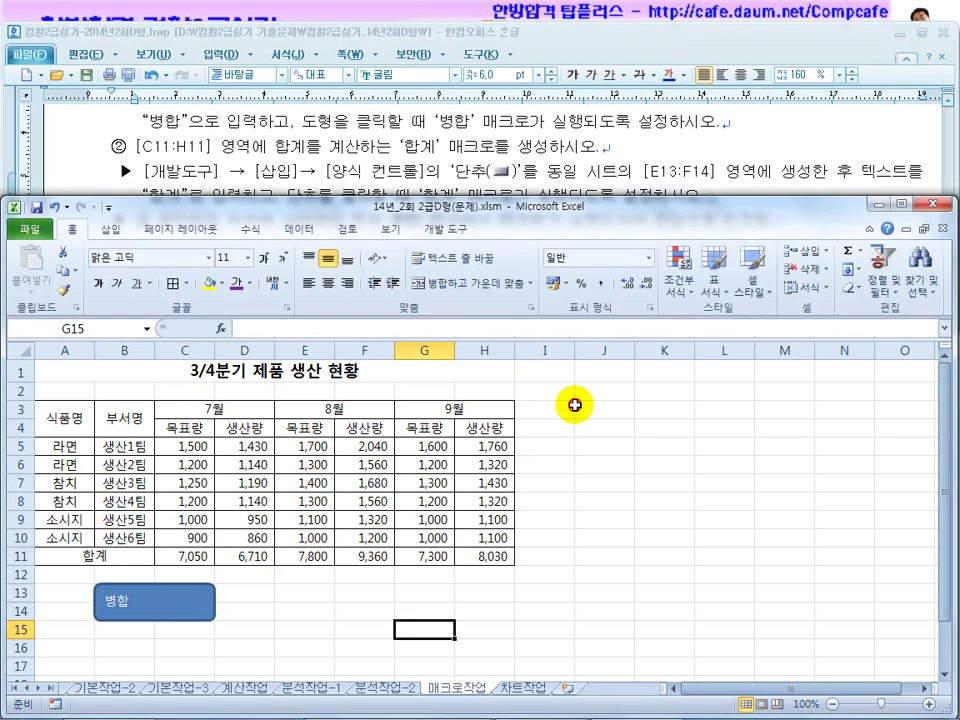
pyautogui.click(443, 229)
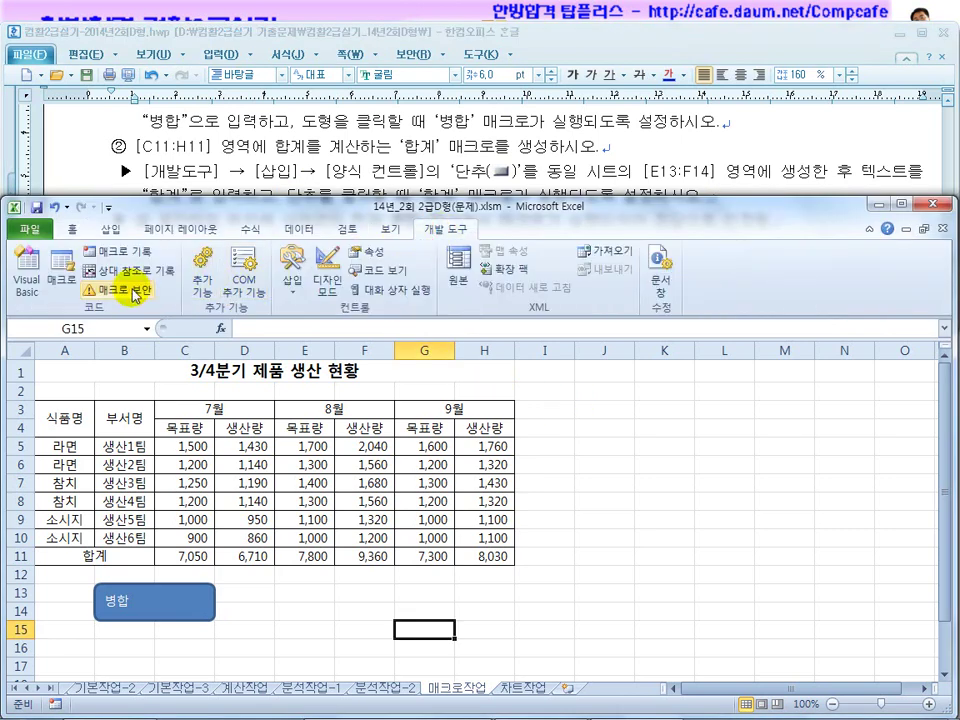
pyautogui.click(289, 297)
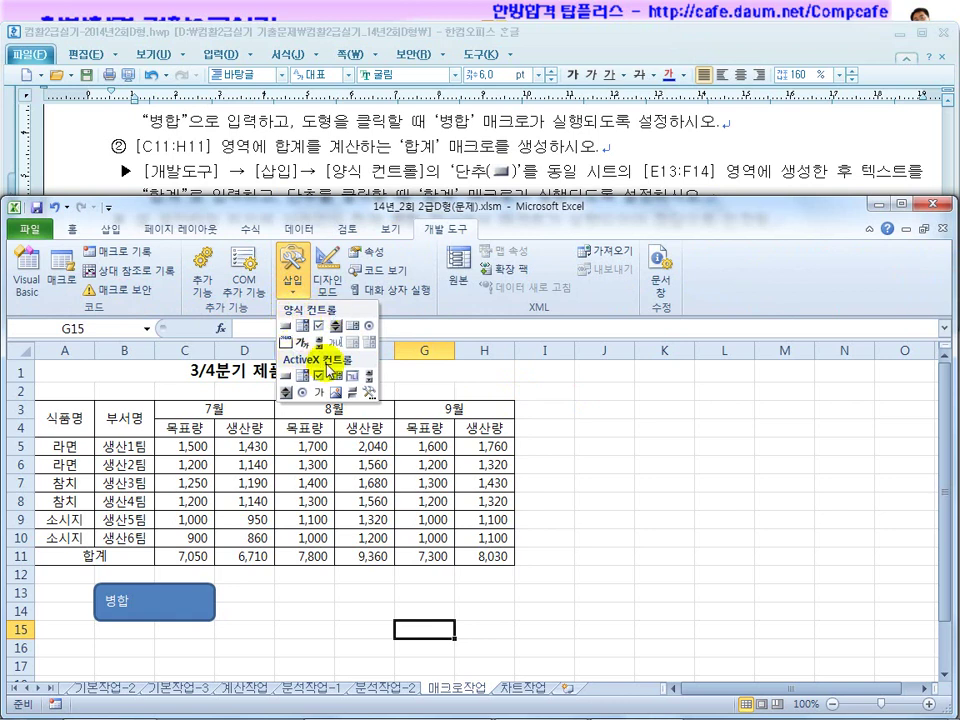
pyautogui.click(284, 326)
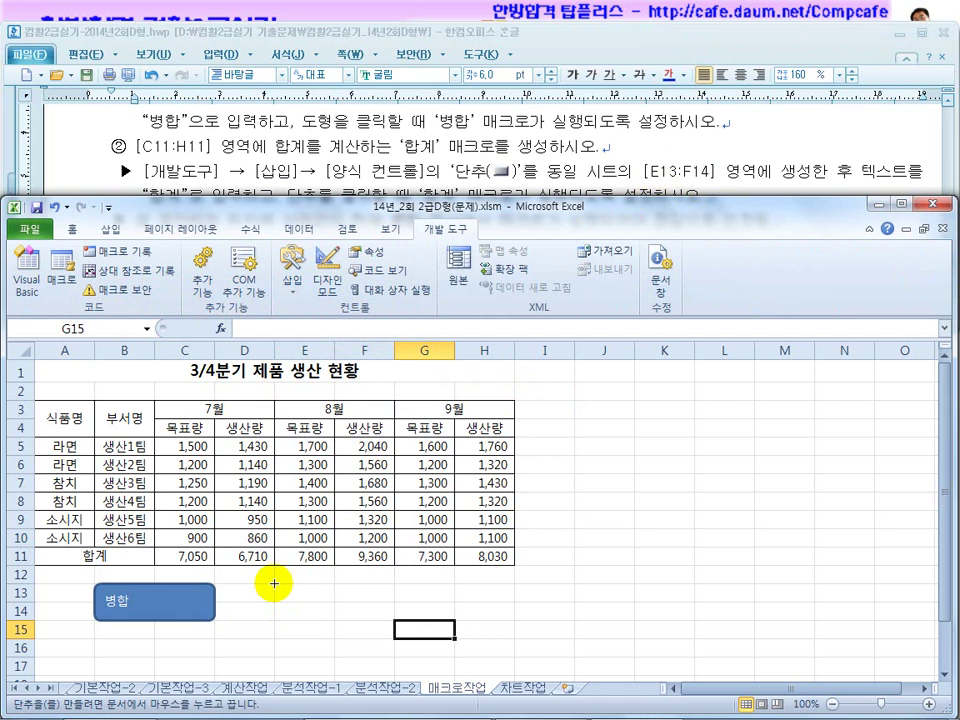
pyautogui.moveTo(274, 583); pyautogui.dragTo(379, 616)
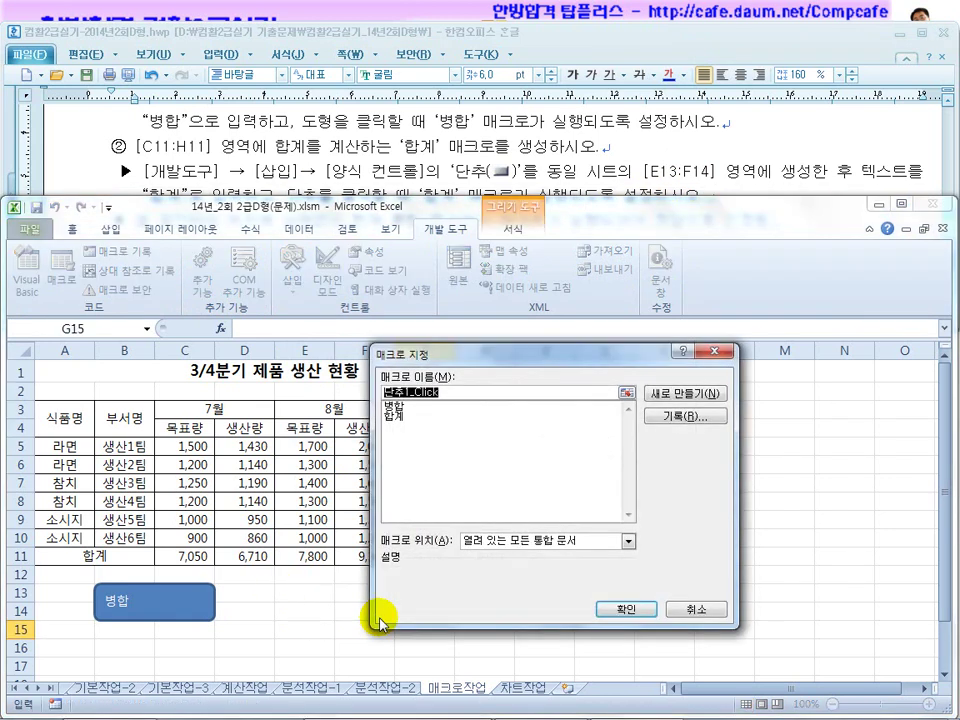
pyautogui.click(393, 415)
pyautogui.click(617, 608)
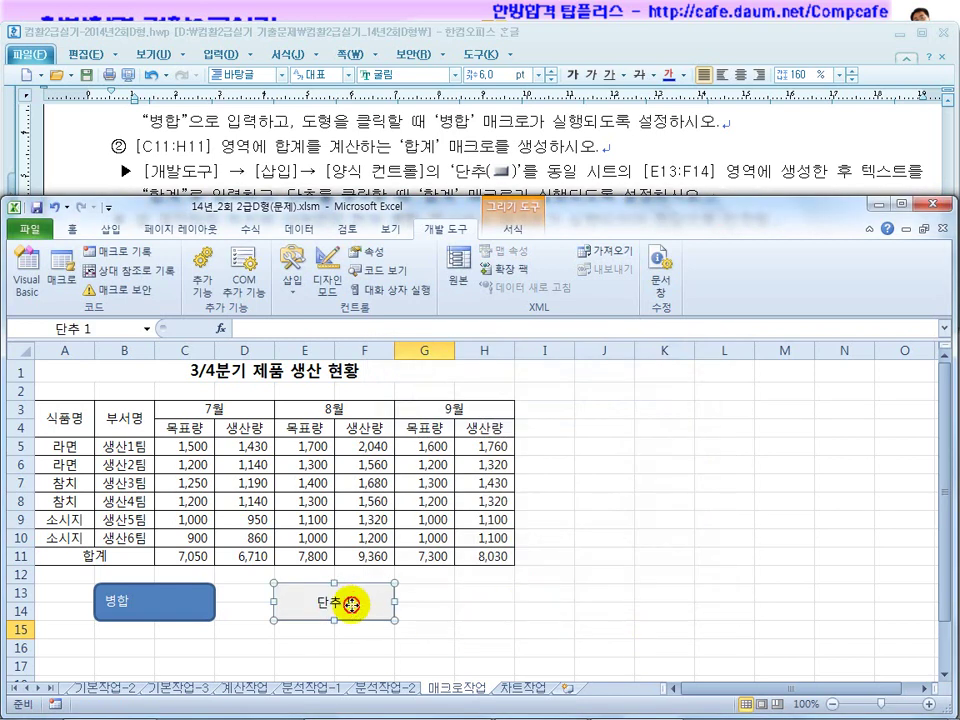
# Replace the text of the button over E13:F14 with 합계, as the Hangul document requires, and deselect the button.
pyautogui.rightClick(340, 604)
pyautogui.click(345, 447)
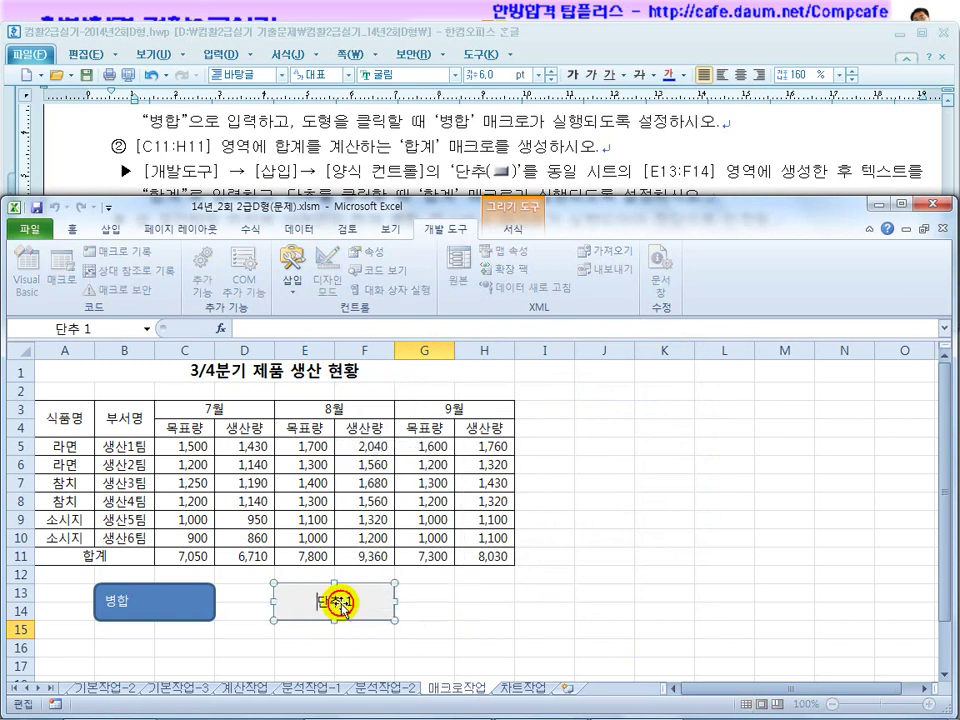
pyautogui.rightClick(345, 602)
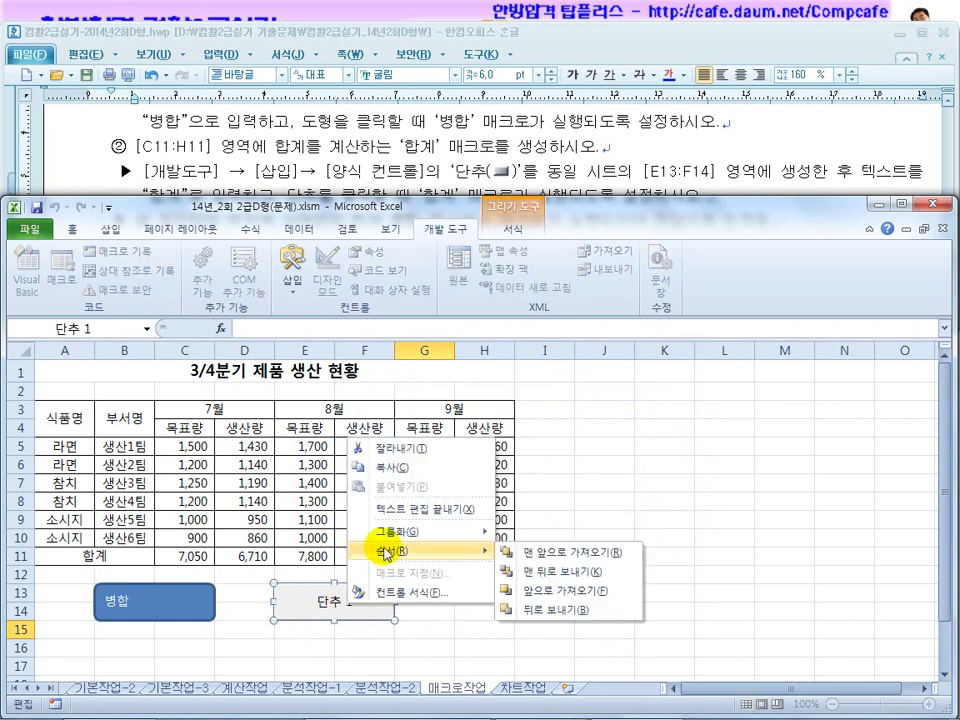
pyautogui.press('Escape')
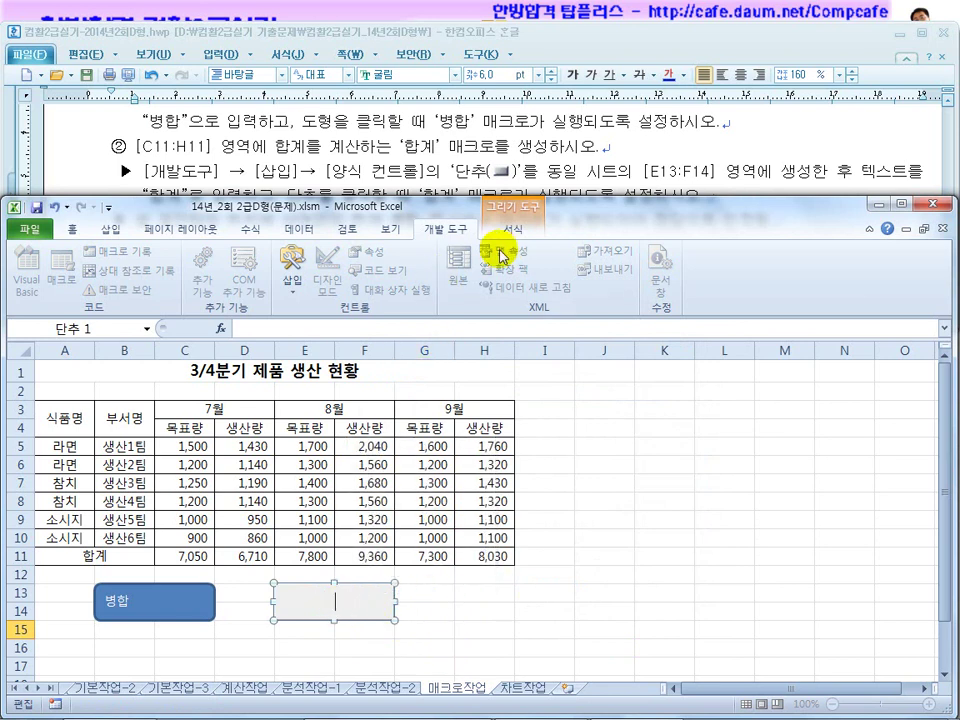
pyautogui.click(493, 170)
pyautogui.moveTo(287, 197); pyautogui.dragTo(437, 200)
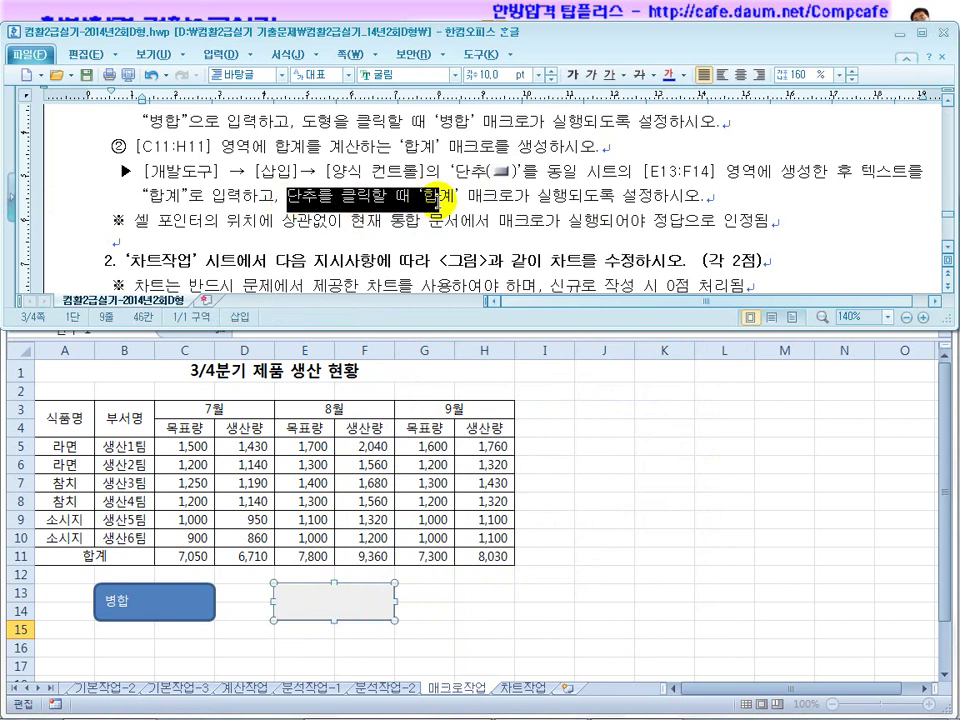
pyautogui.moveTo(188, 196); pyautogui.dragTo(254, 196)
pyautogui.click(345, 603)
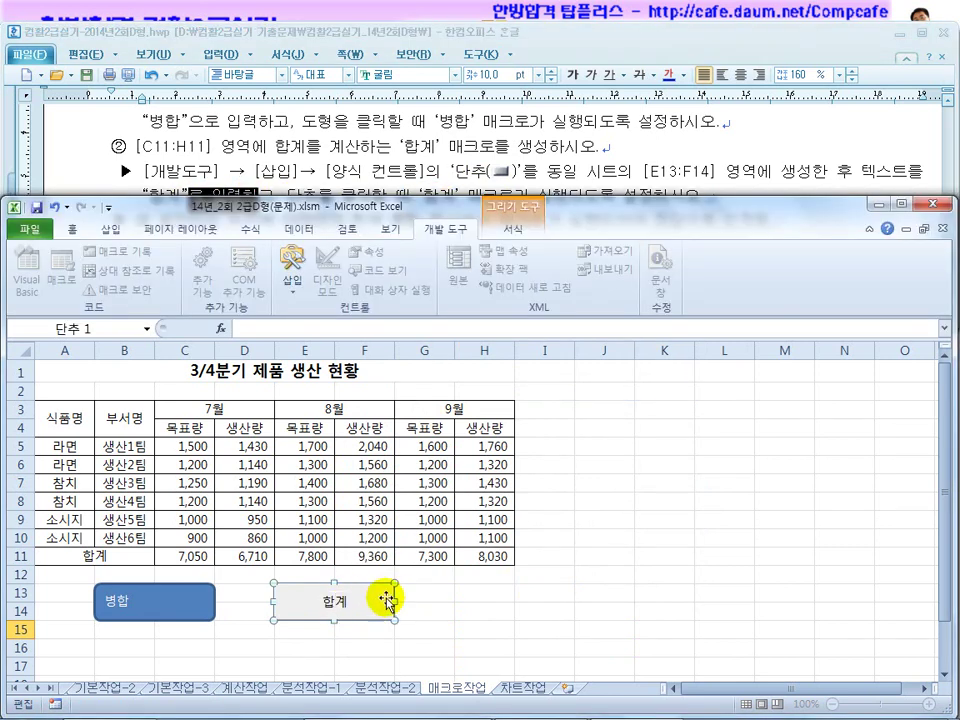
pyautogui.click(426, 608)
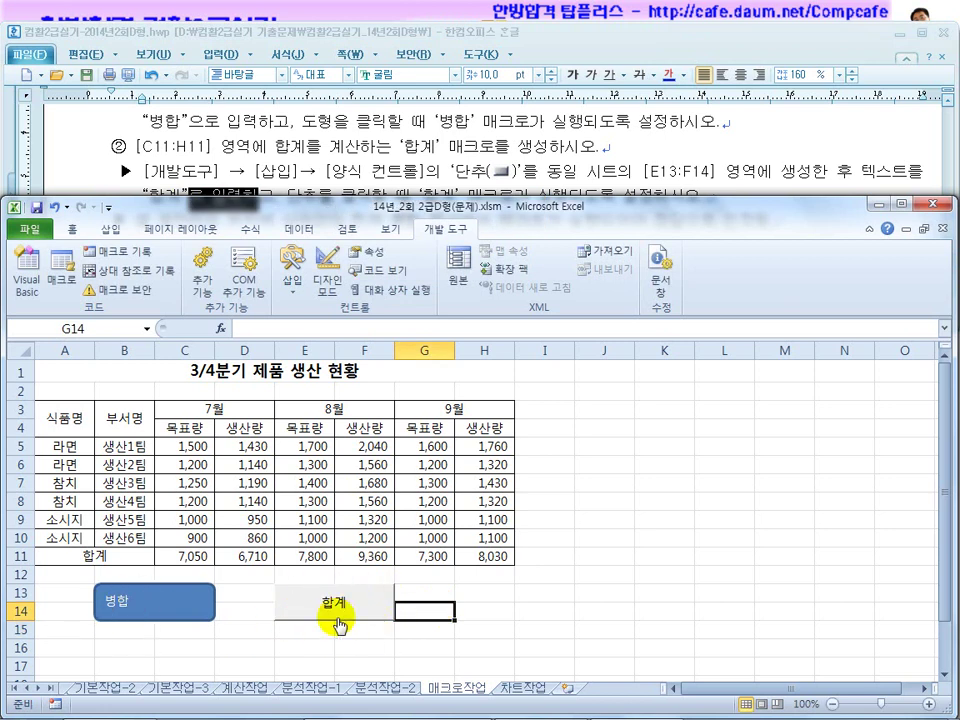
# Clear the totals in C11:H11 and select the merged header cells 식품명, 부서명, 7월, 8월 and 9월 together.
pyautogui.moveTo(178, 553); pyautogui.dragTo(517, 554)
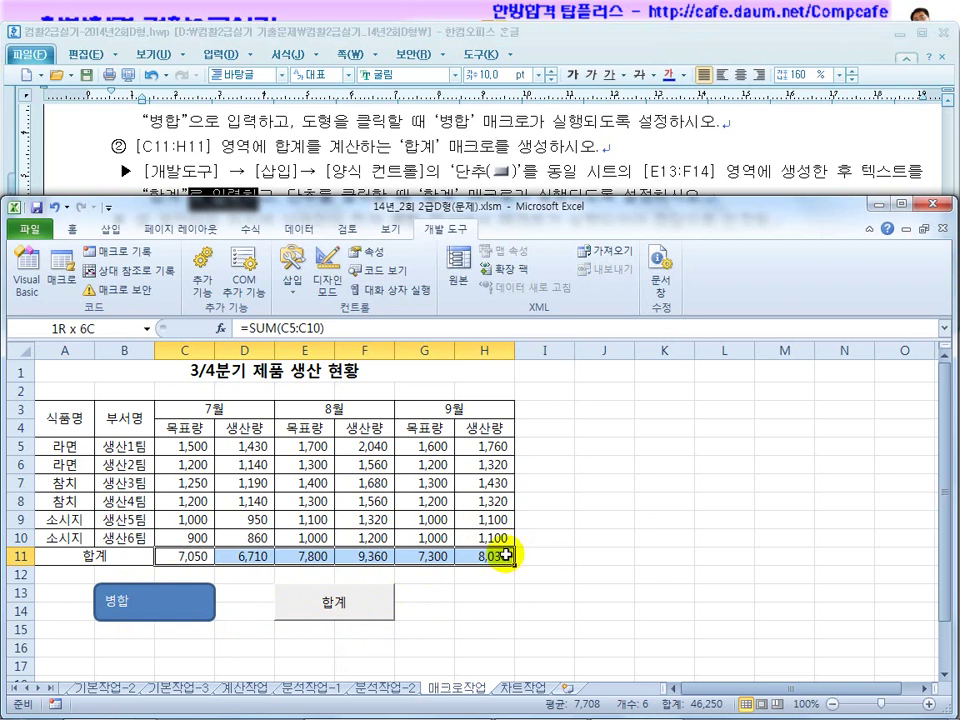
pyautogui.press('Delete')
pyautogui.click(92, 418)
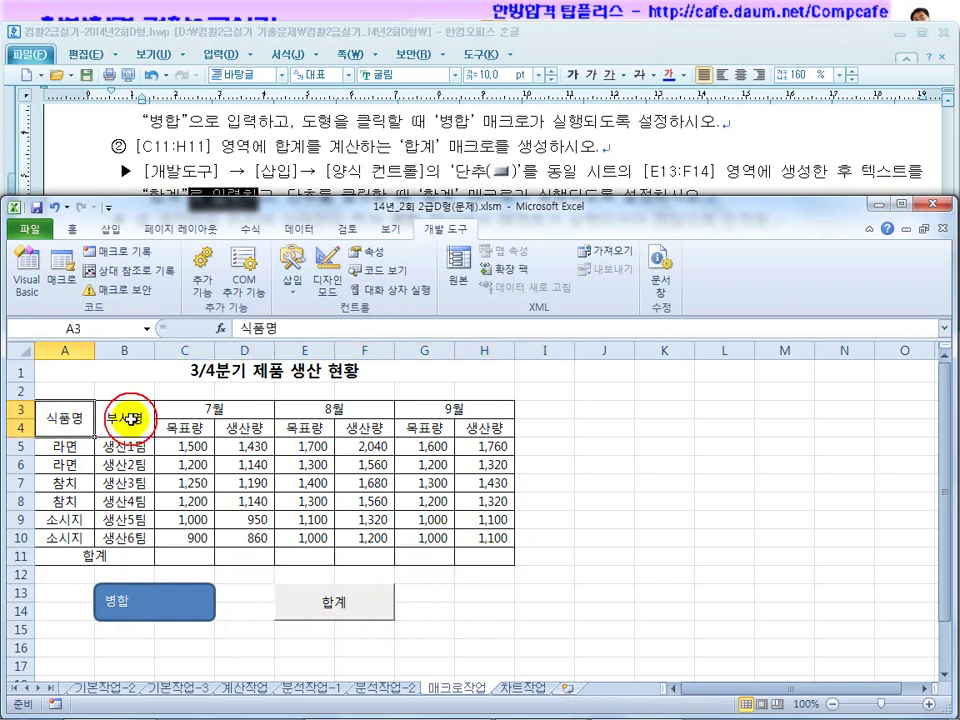
pyautogui.keyDown('ctrl'); pyautogui.click(134, 418); pyautogui.keyUp('ctrl')
pyautogui.keyDown('ctrl'); pyautogui.click(240, 409); pyautogui.keyUp('ctrl')
pyautogui.keyDown('ctrl'); pyautogui.click(340, 409); pyautogui.keyUp('ctrl')
pyautogui.keyDown('ctrl'); pyautogui.click(452, 409); pyautogui.keyUp('ctrl')
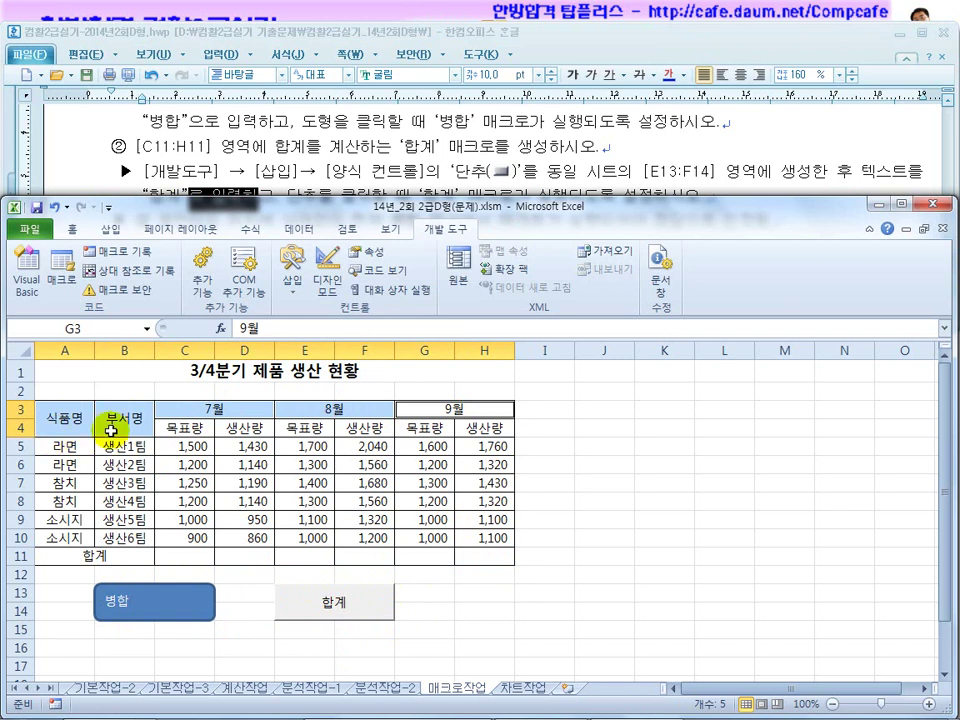
pyautogui.click(72, 228)
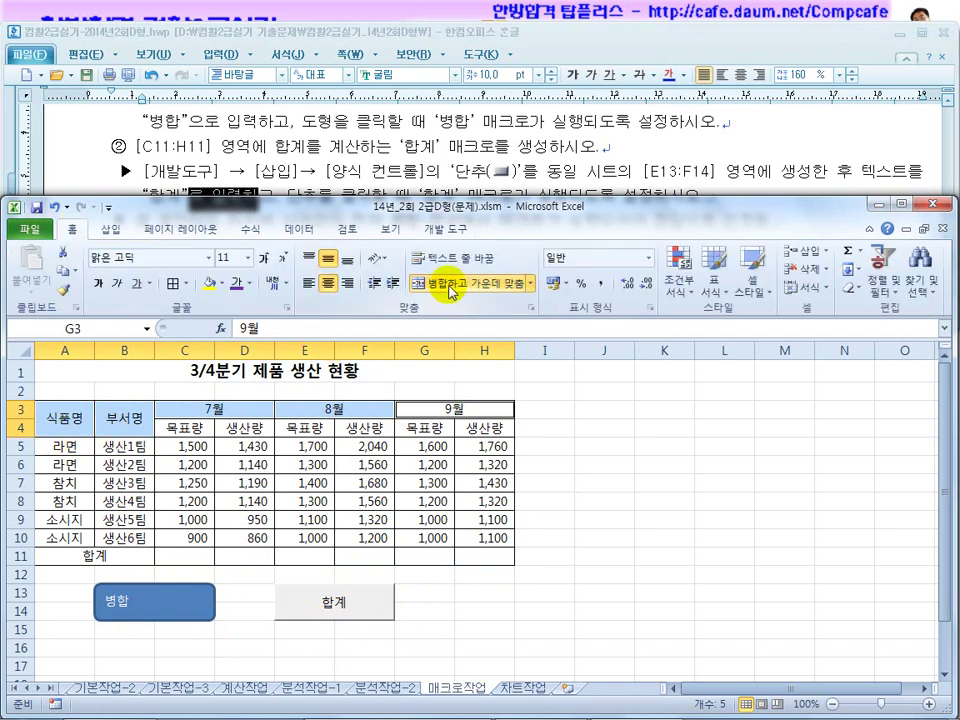
# With cell I6 selected, run the merge macro from the 병합 shape and the totals macro from the 합계 button.
pyautogui.click(548, 465)
pyautogui.click(158, 604)
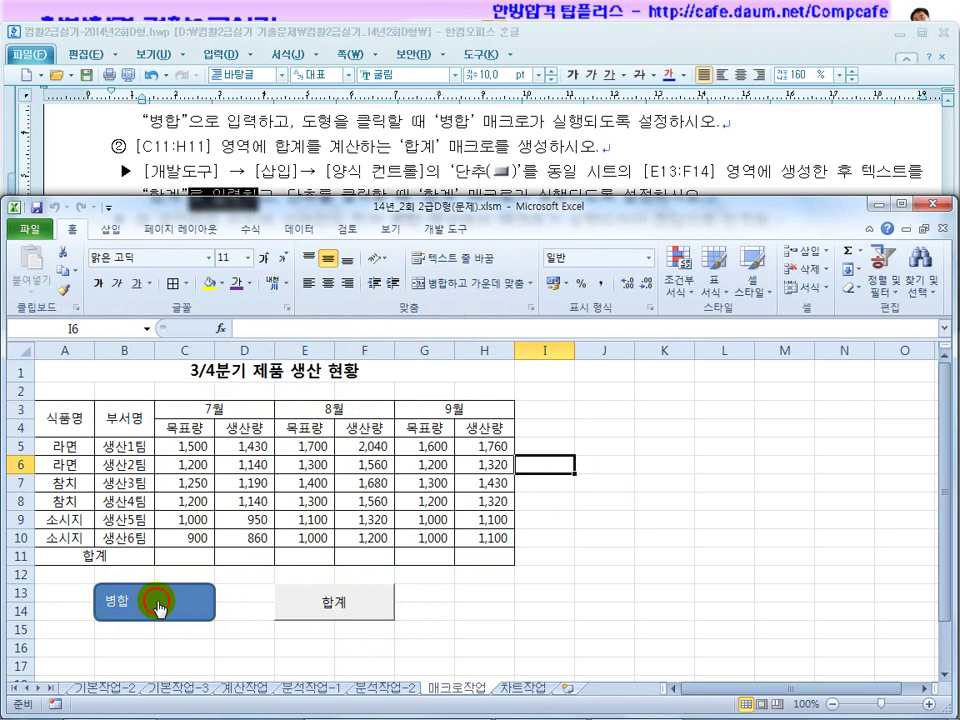
pyautogui.click(345, 601)
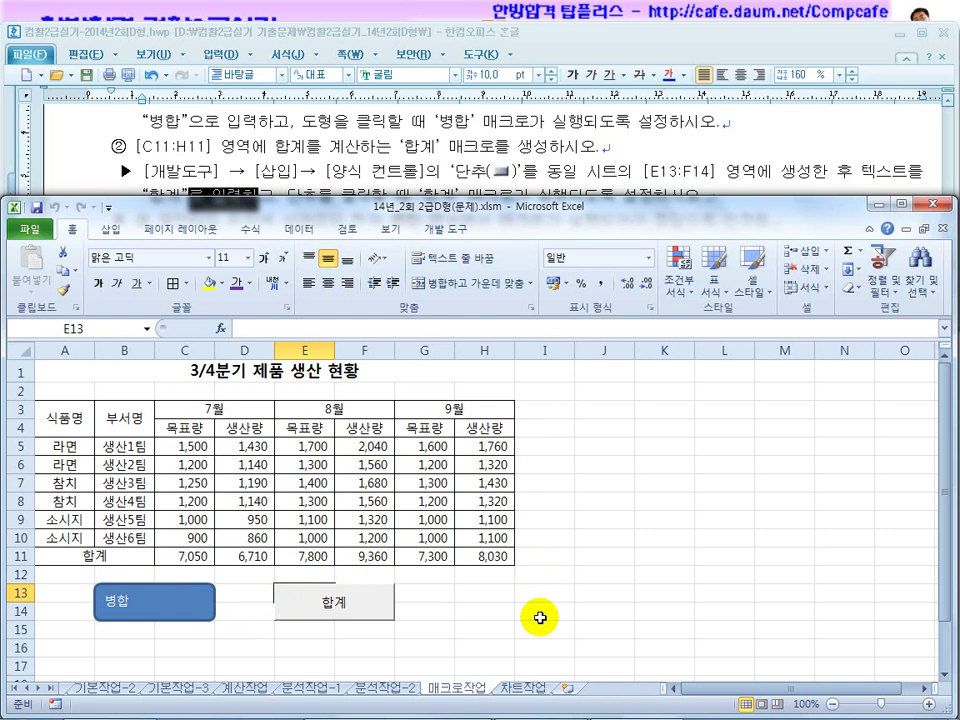
# Find the chart task in the Hangul exam document, then switch to the 차트작업 sheet in Excel and view its chart.
pyautogui.click(312, 150)
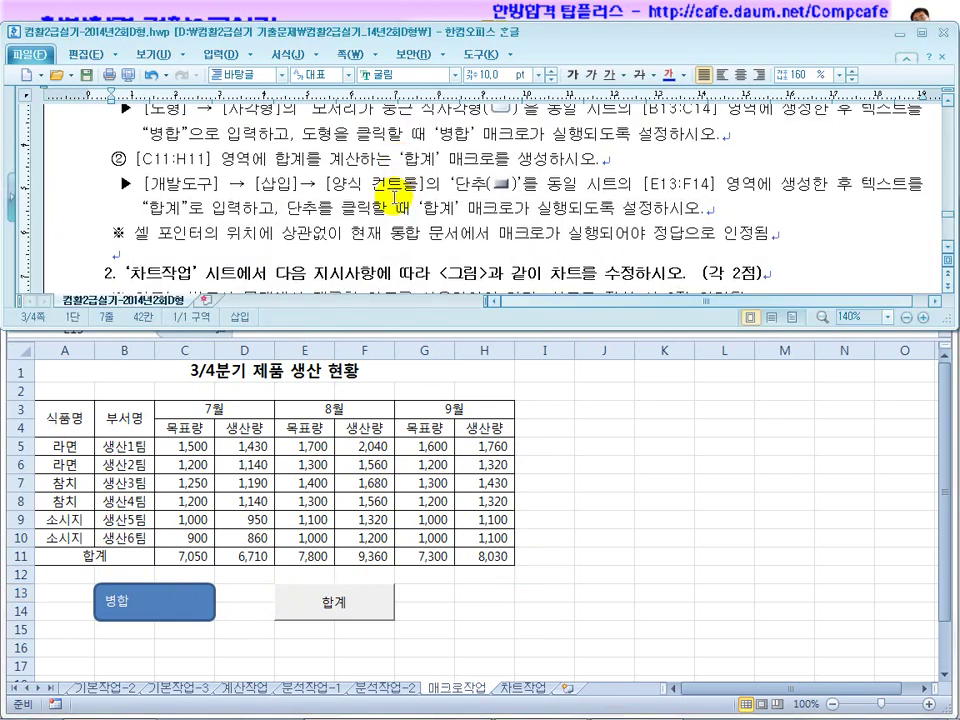
pyautogui.scroll(-3, 395, 197)
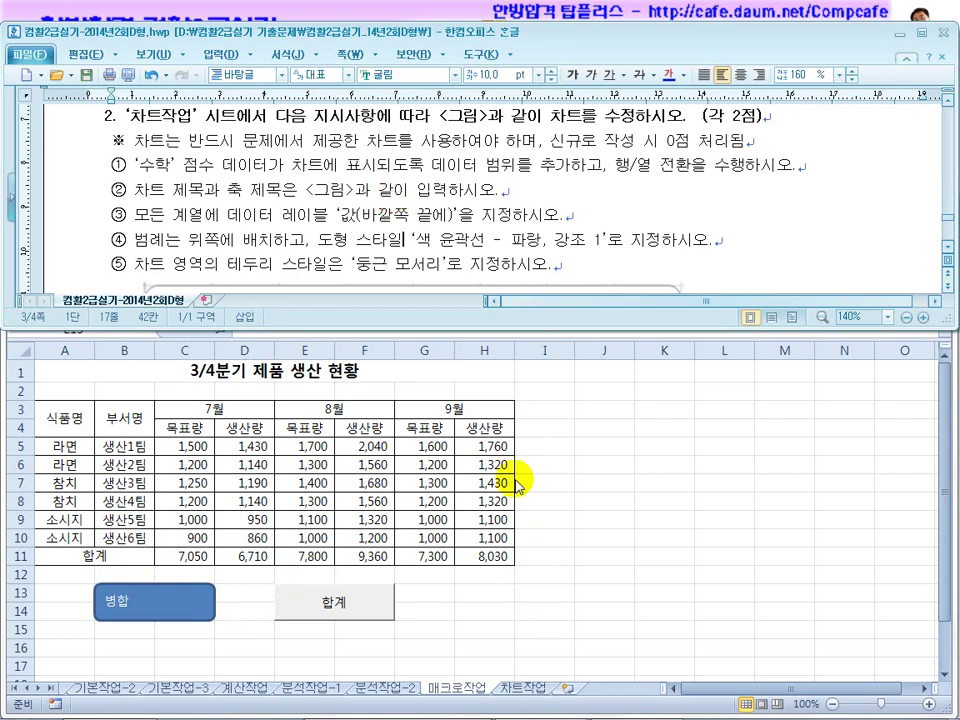
pyautogui.click(510, 690)
pyautogui.click(510, 690)
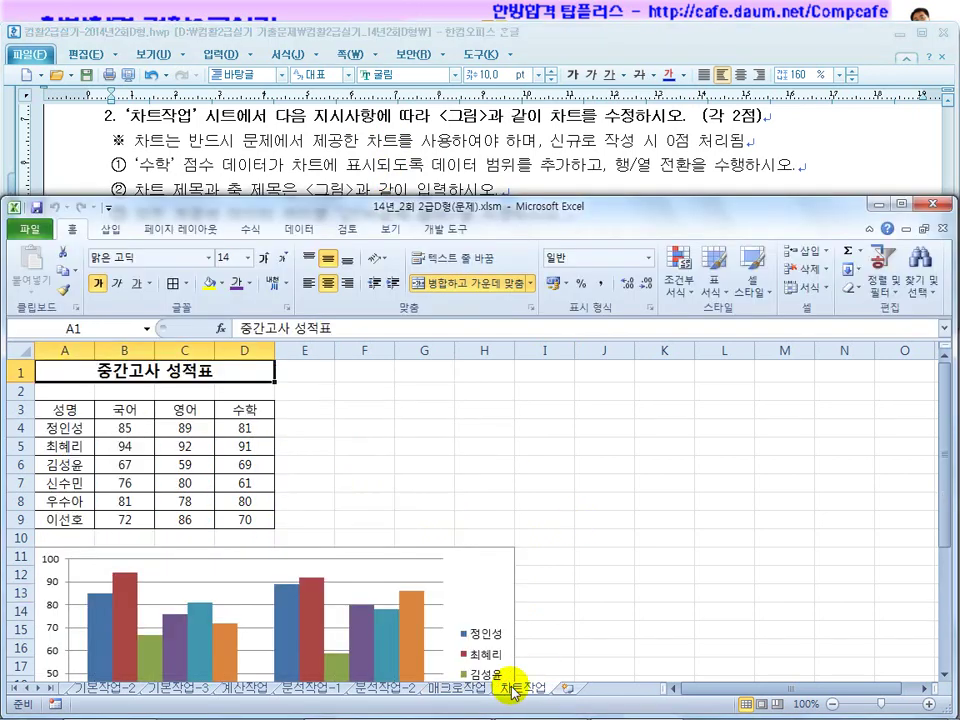
pyautogui.click(428, 462)
pyautogui.scroll(-2, 405, 487)
pyautogui.scroll(-1, 405, 487)
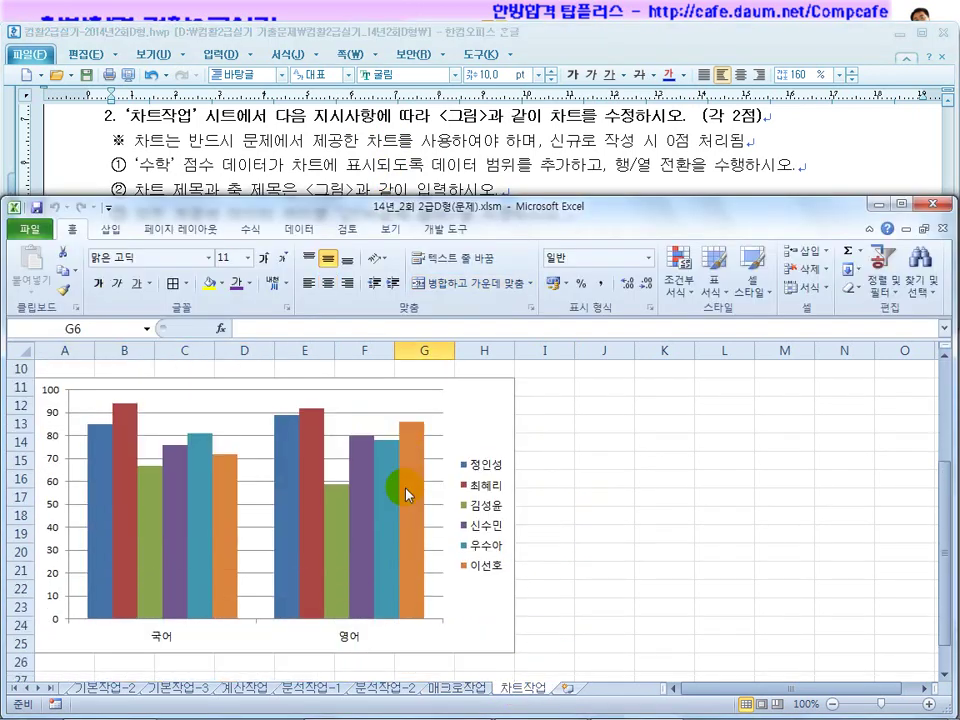
# Add the 수학 scores in D3:D9 to the chart's data range and switch its rows and columns.
pyautogui.click(167, 163)
pyautogui.moveTo(167, 163); pyautogui.dragTo(323, 165)
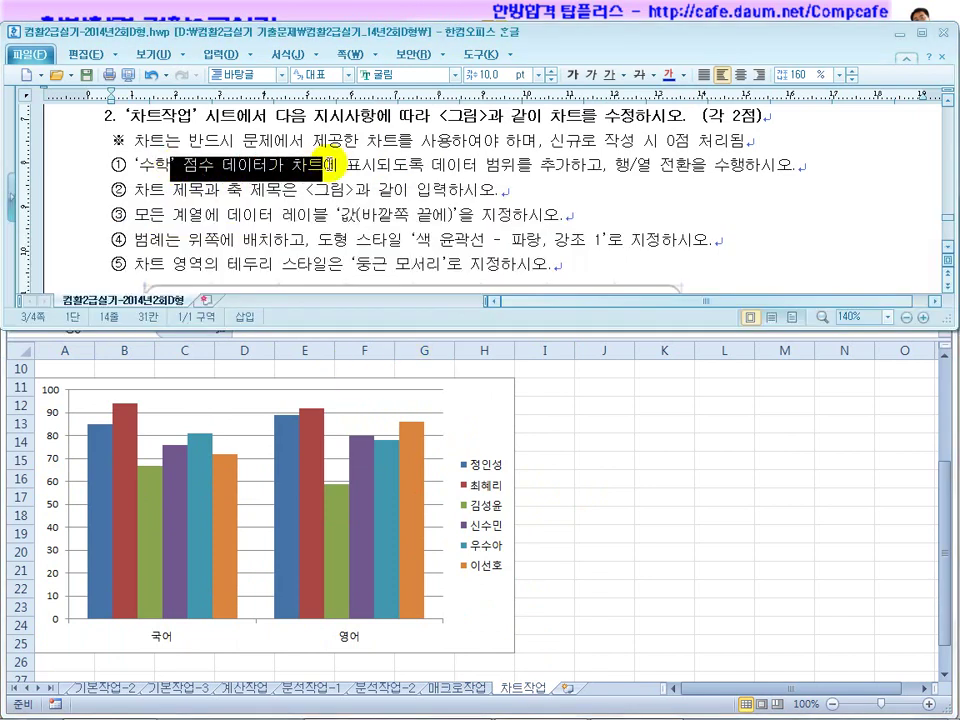
pyautogui.click(478, 424)
pyautogui.scroll(2, 489, 437)
pyautogui.scroll(1, 489, 437)
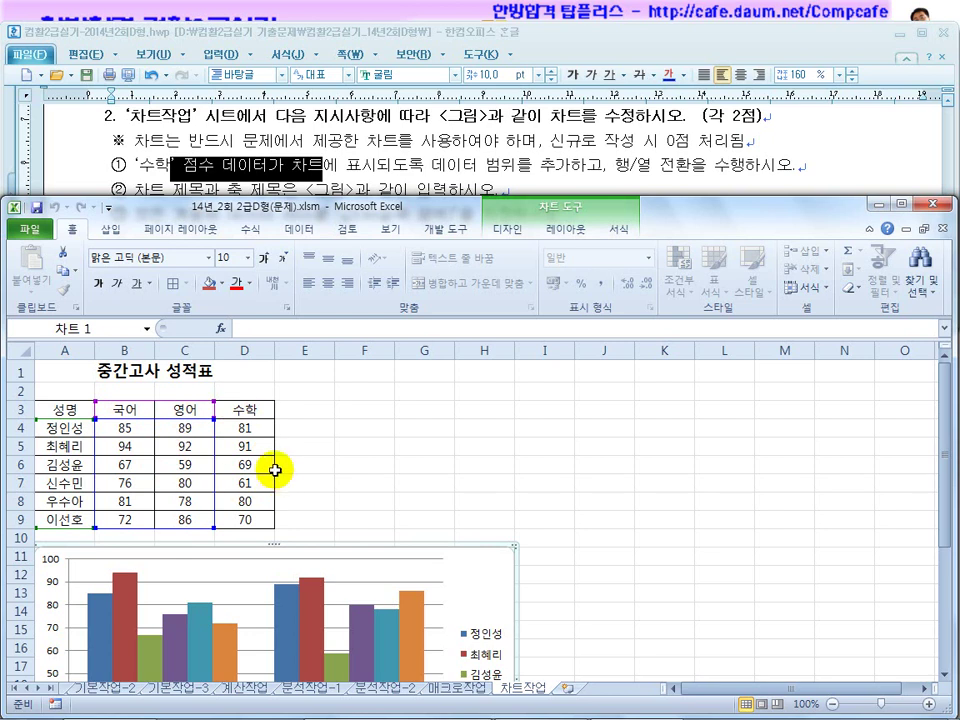
pyautogui.scroll(-1, 497, 560)
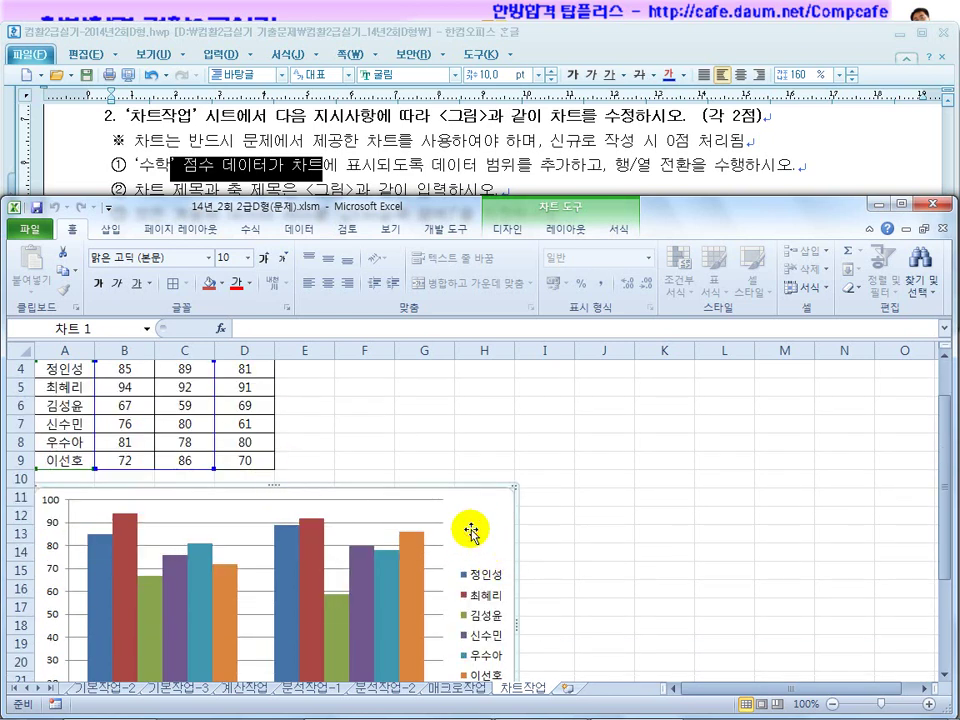
pyautogui.rightClick(471, 533)
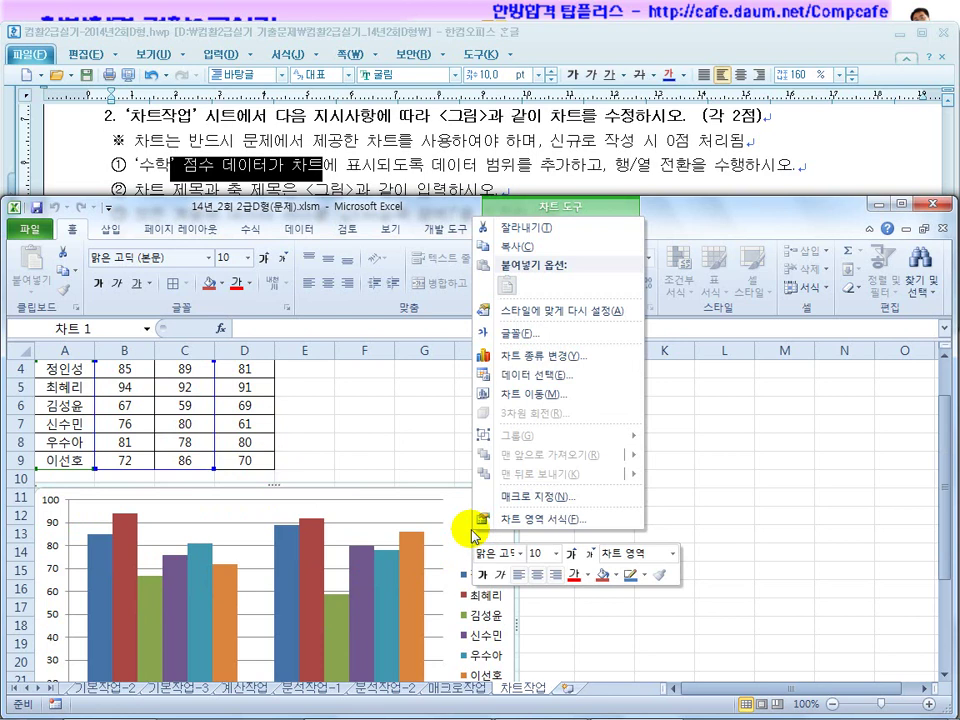
pyautogui.click(489, 376)
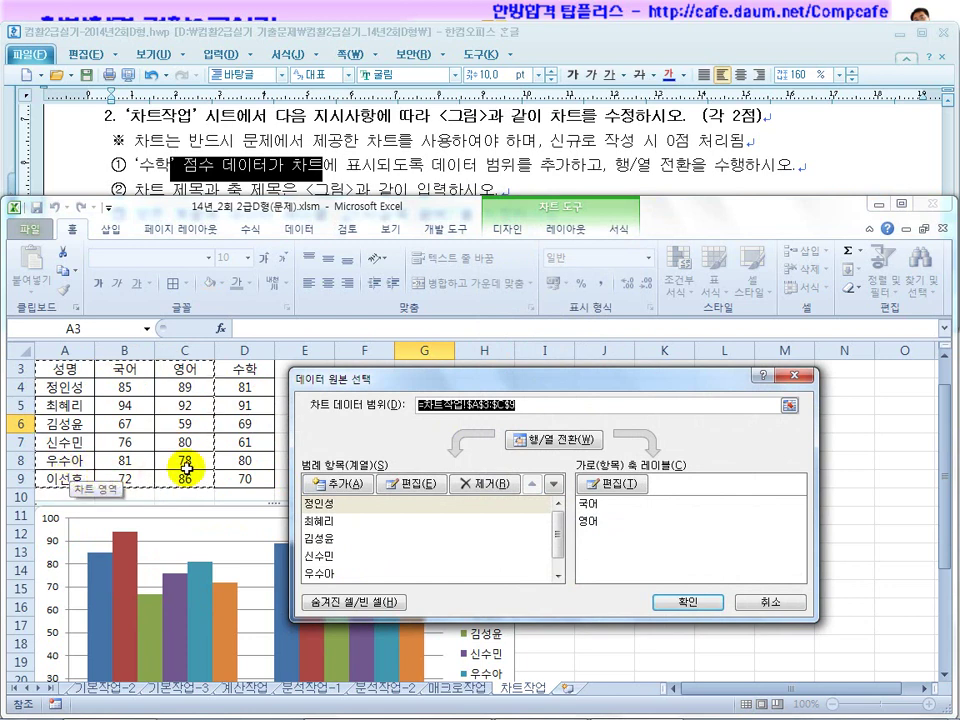
pyautogui.moveTo(246, 368); pyautogui.dragTo(253, 482)
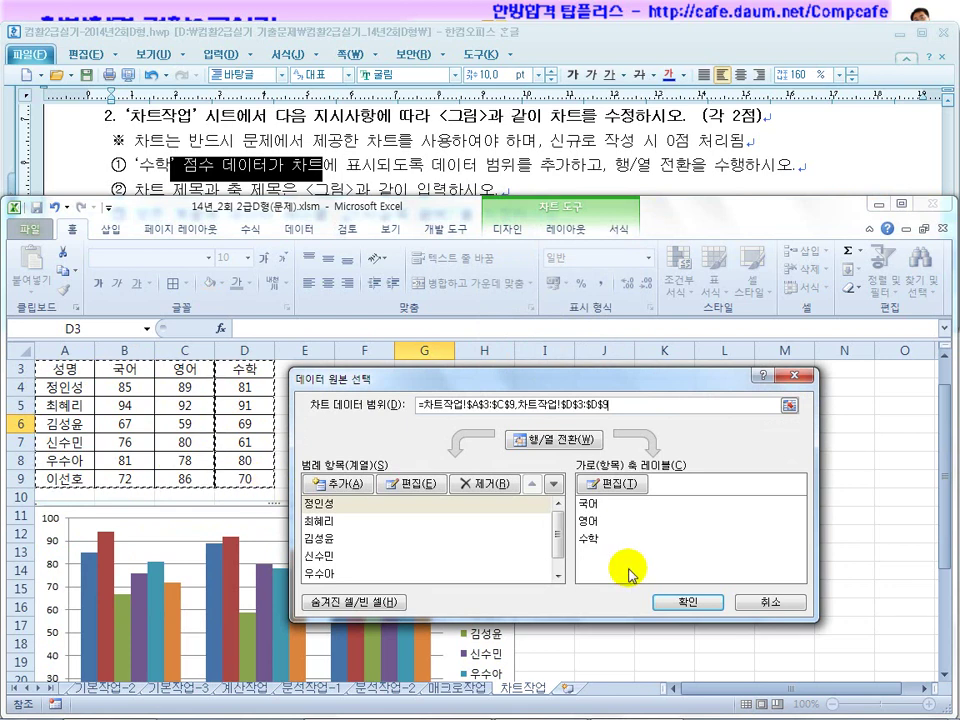
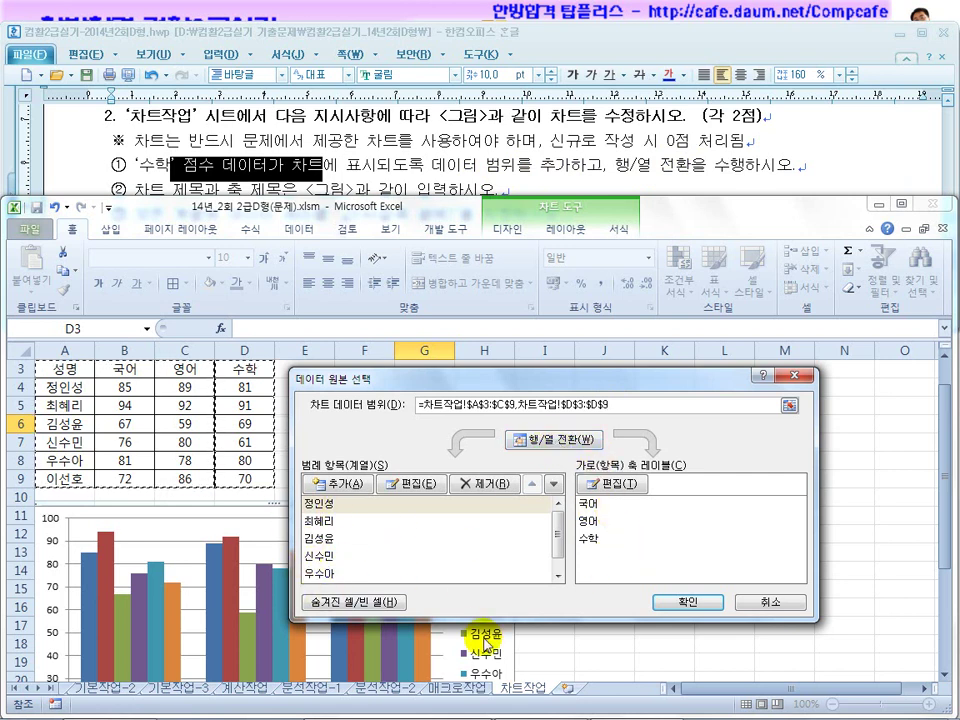
pyautogui.click(549, 442)
pyautogui.click(672, 602)
pyautogui.scroll(-3, 568, 626)
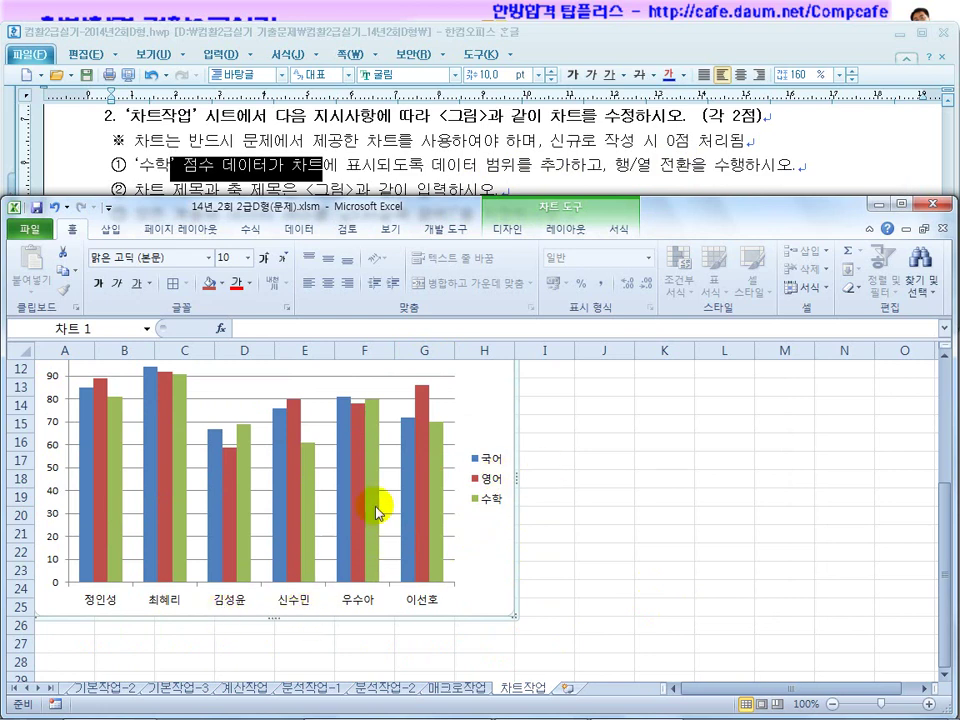
# Switch to the Hangul exam document and examine the chart and axis title instruction and the target chart figure.
pyautogui.click(352, 178)
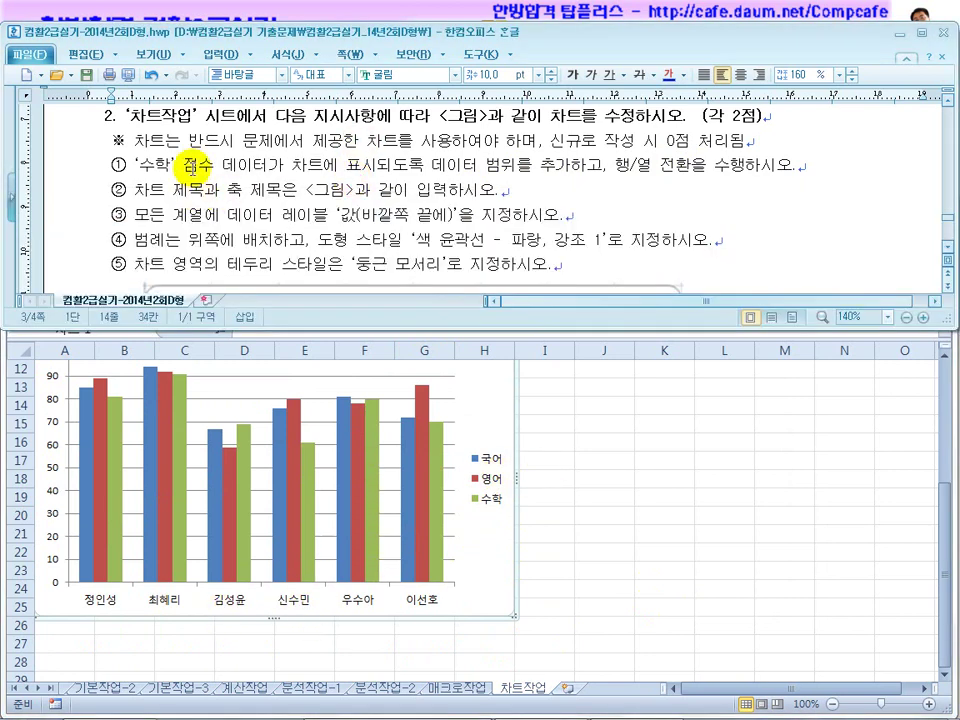
pyautogui.moveTo(186, 165); pyautogui.dragTo(447, 163)
pyautogui.moveTo(167, 188); pyautogui.dragTo(297, 186)
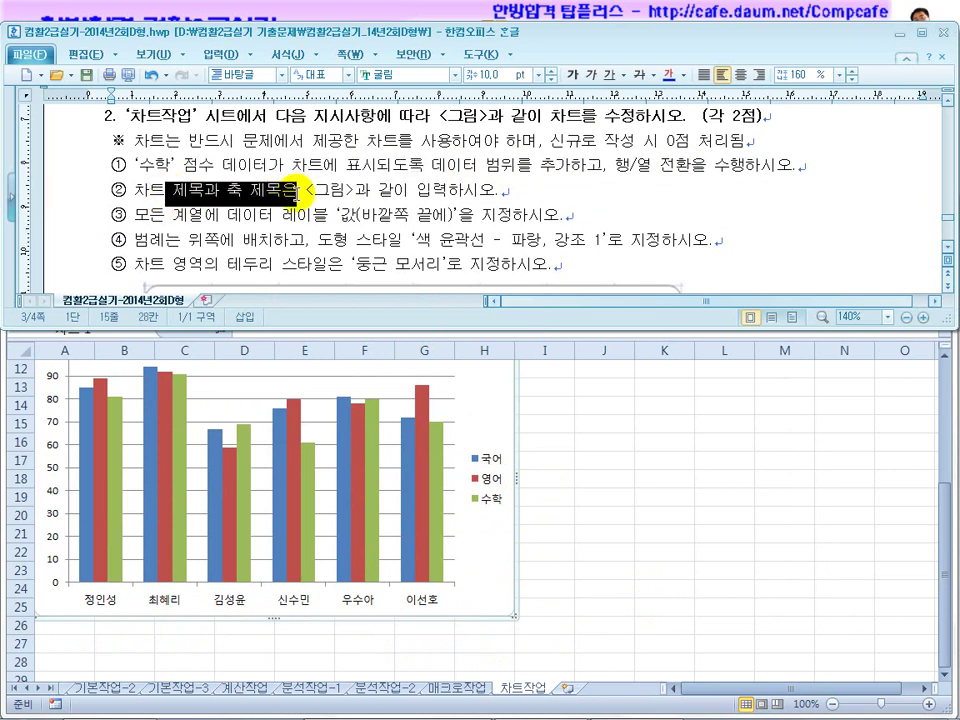
pyautogui.click(485, 426)
pyautogui.click(448, 165)
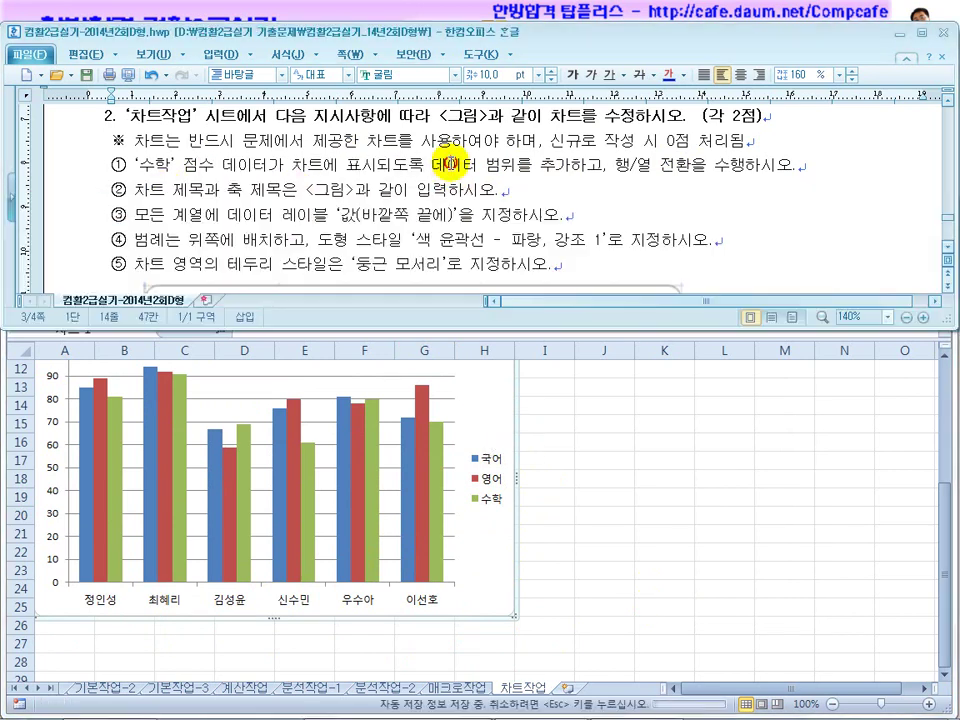
pyautogui.press('Down')
pyautogui.press('Down')
pyautogui.press('Down')
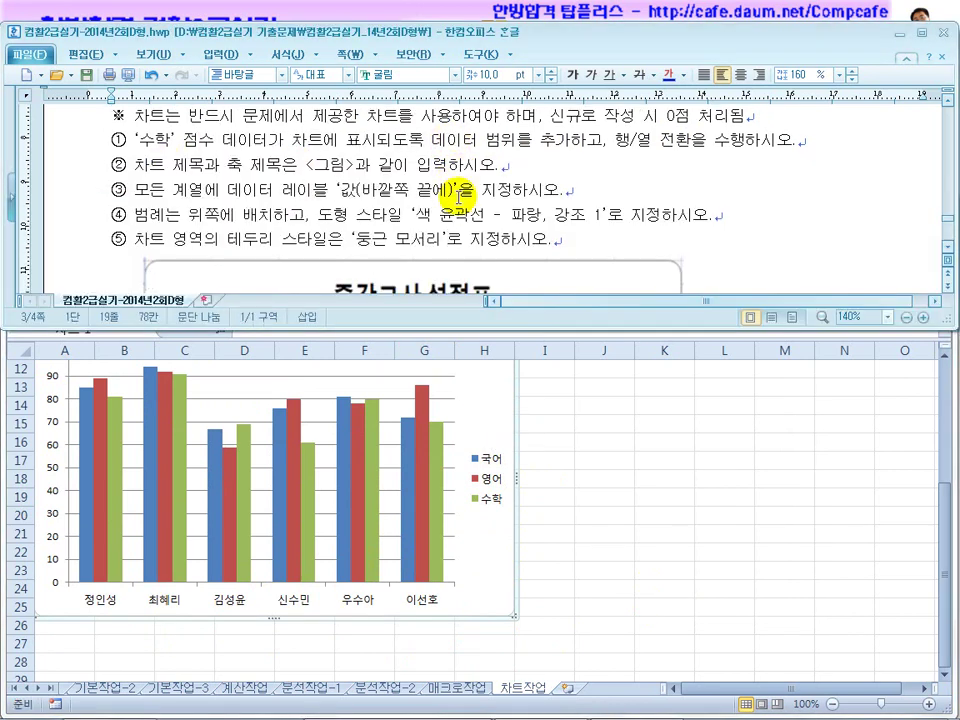
pyautogui.scroll(-3, 675, 266)
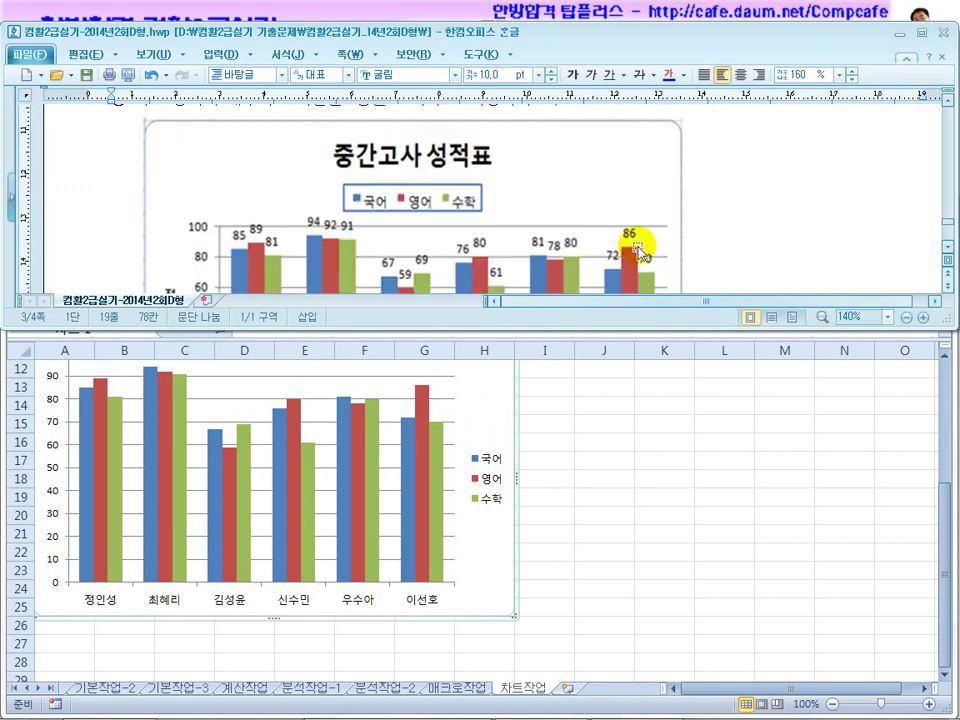
# Add a title above the Excel chart reading 중간고사 성적표.
pyautogui.click(480, 420)
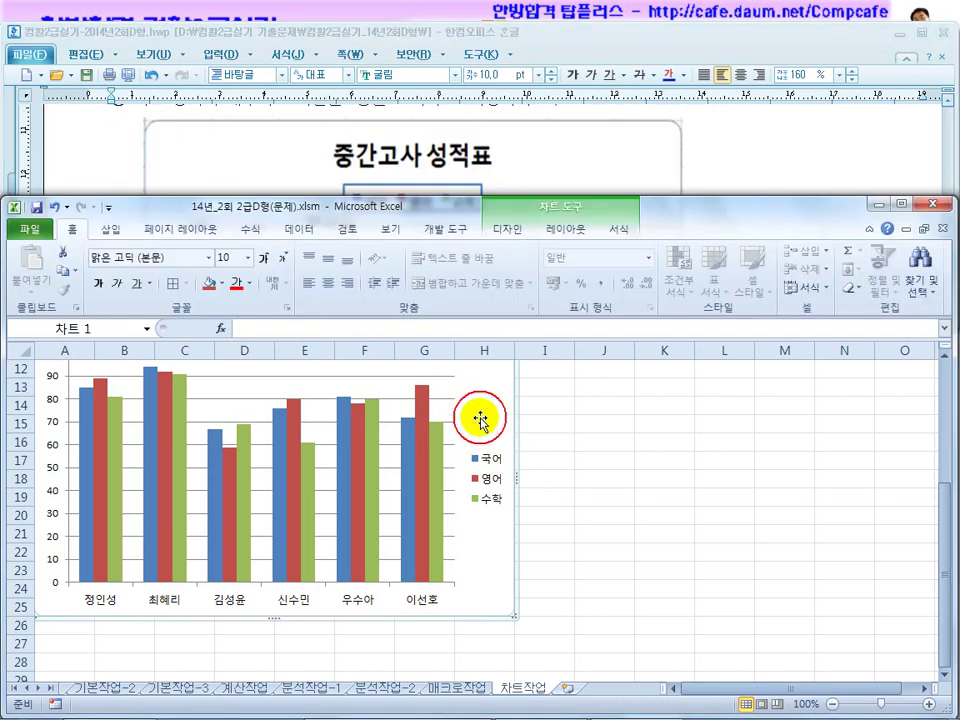
pyautogui.click(545, 232)
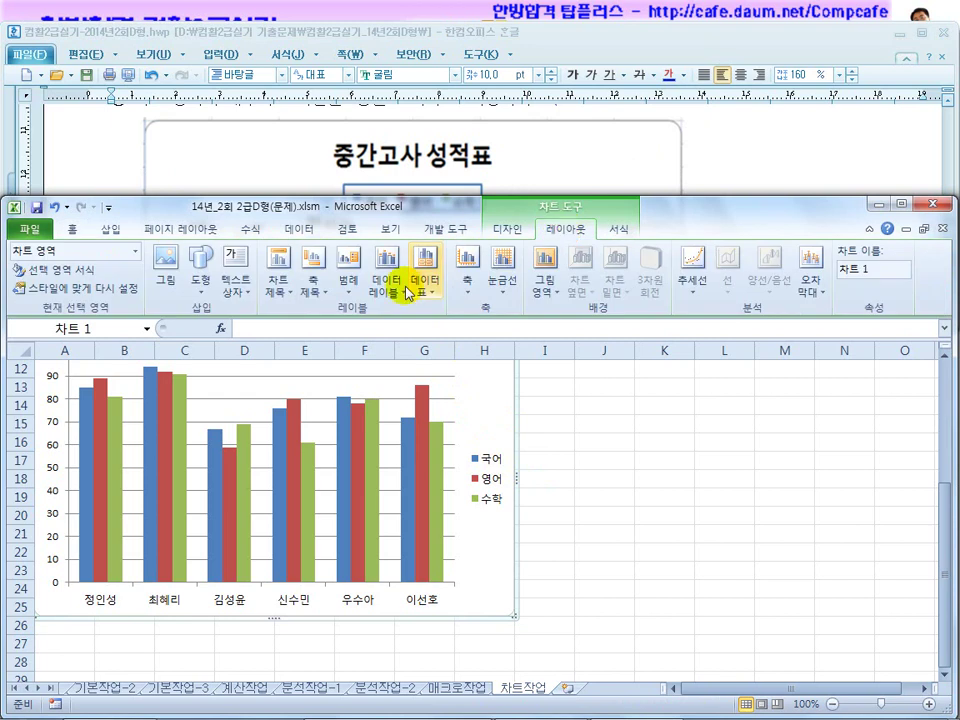
pyautogui.click(277, 288)
pyautogui.click(310, 410)
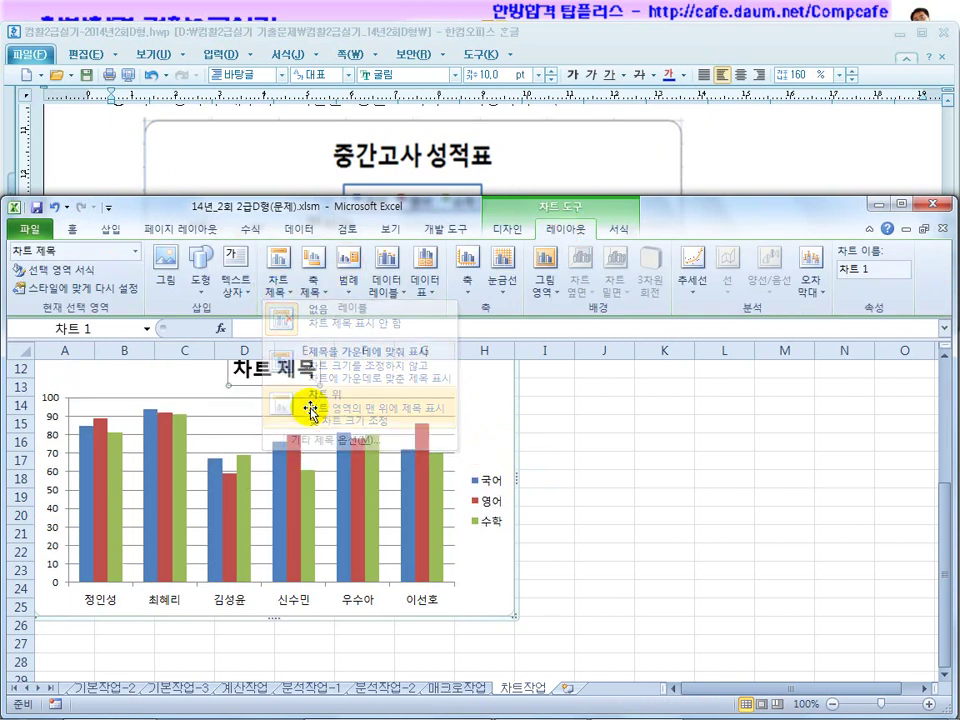
pyautogui.moveTo(310, 372); pyautogui.dragTo(242, 366)
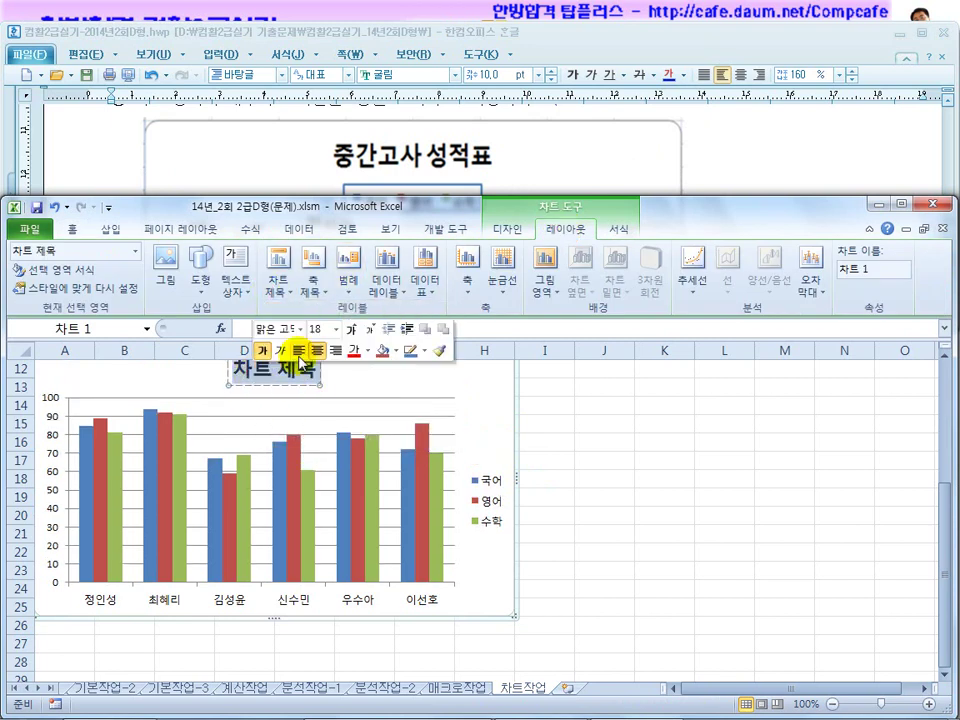
pyautogui.write('중간고사 ㅅ')
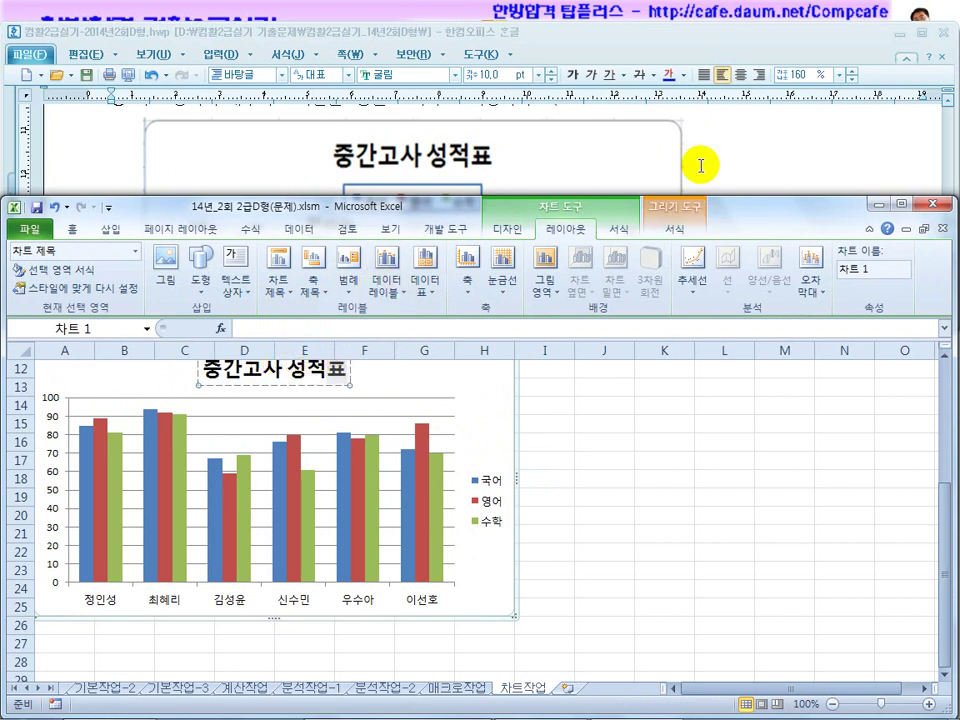
# Check the axis title instruction in the Hangul exam document and the axis titles in its target chart figure.
pyautogui.click(694, 171)
pyautogui.scroll(3, 694, 171)
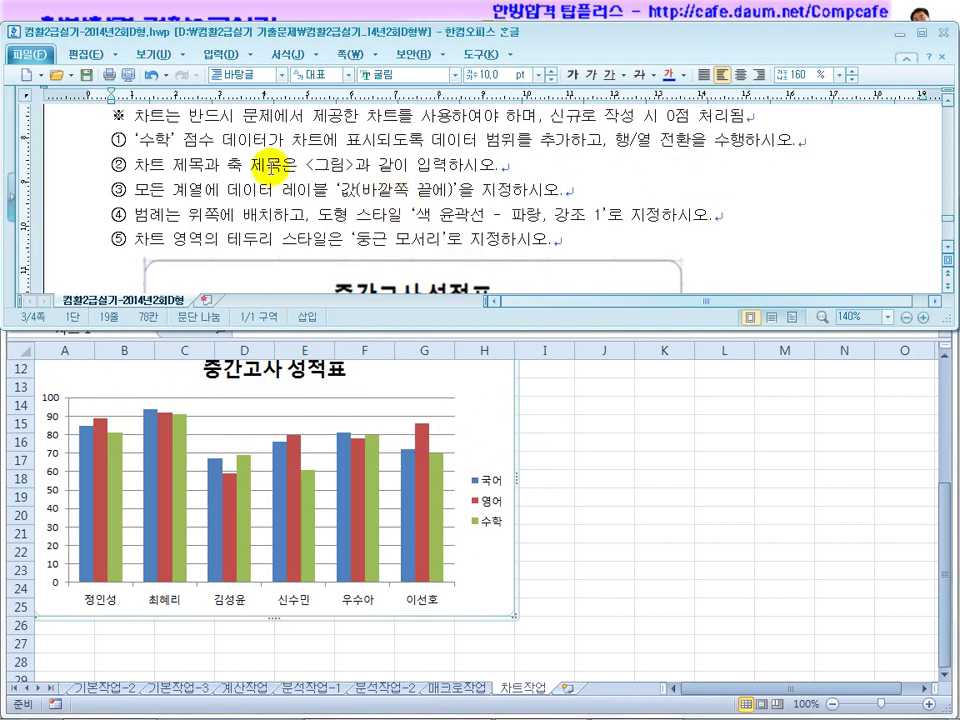
pyautogui.moveTo(270, 165); pyautogui.dragTo(414, 163)
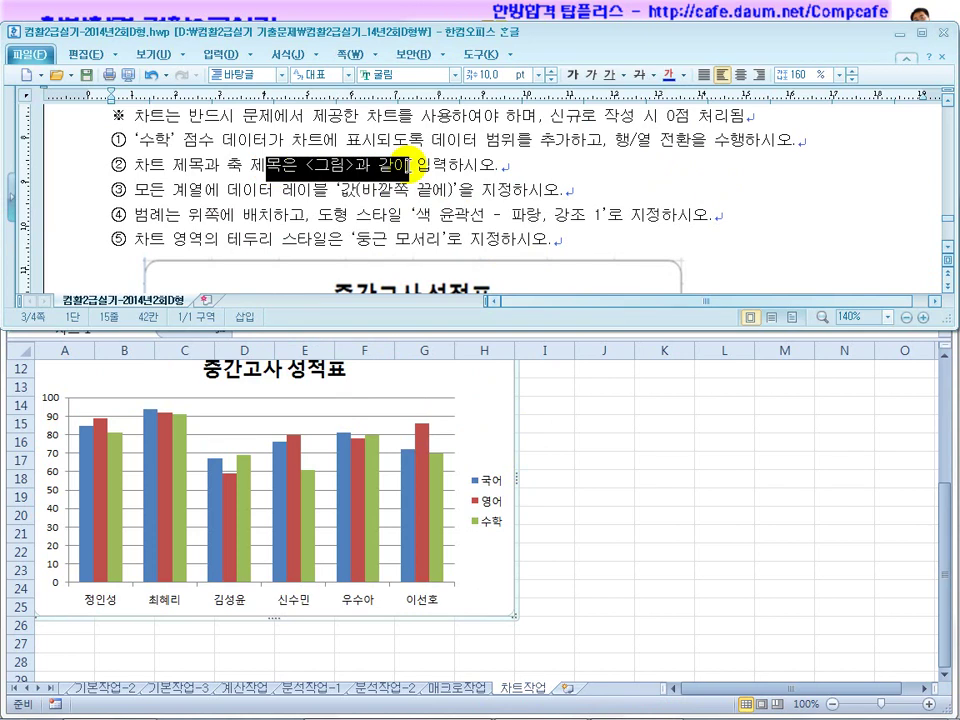
pyautogui.scroll(-5, 636, 193)
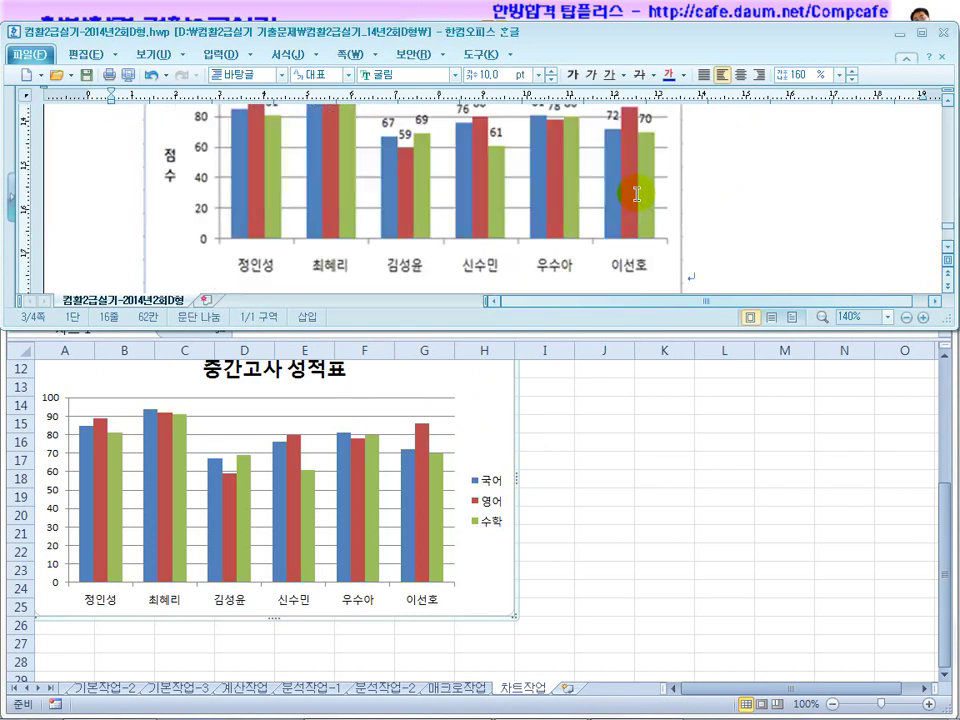
pyautogui.scroll(-2, 187, 190)
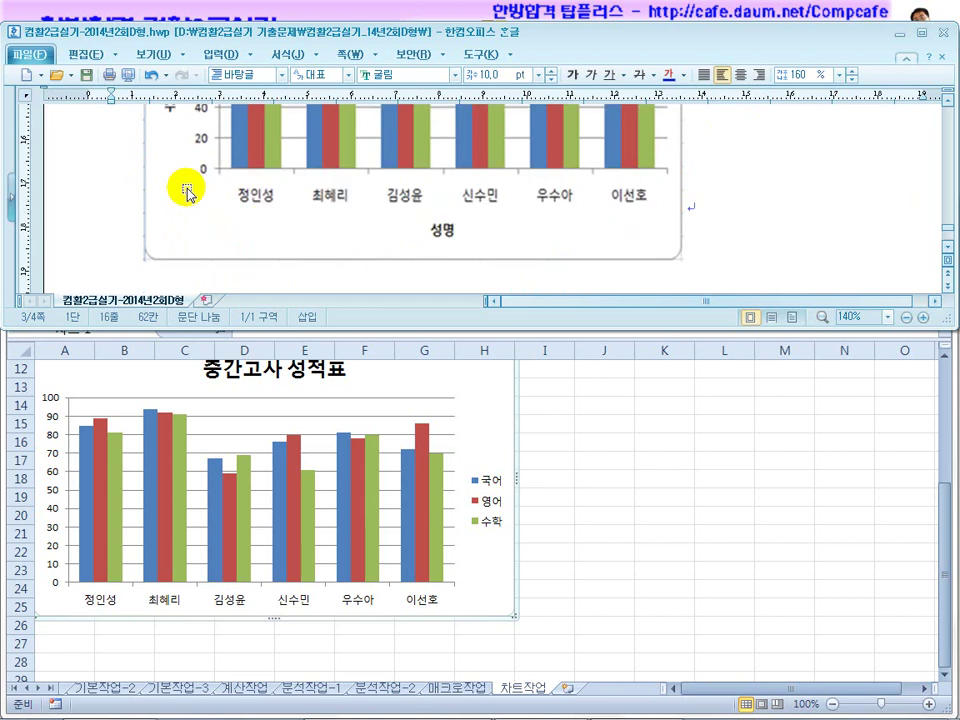
# Switch back to Excel and add a horizontal axis title below the chart's axis reading 성명.
pyautogui.click(488, 563)
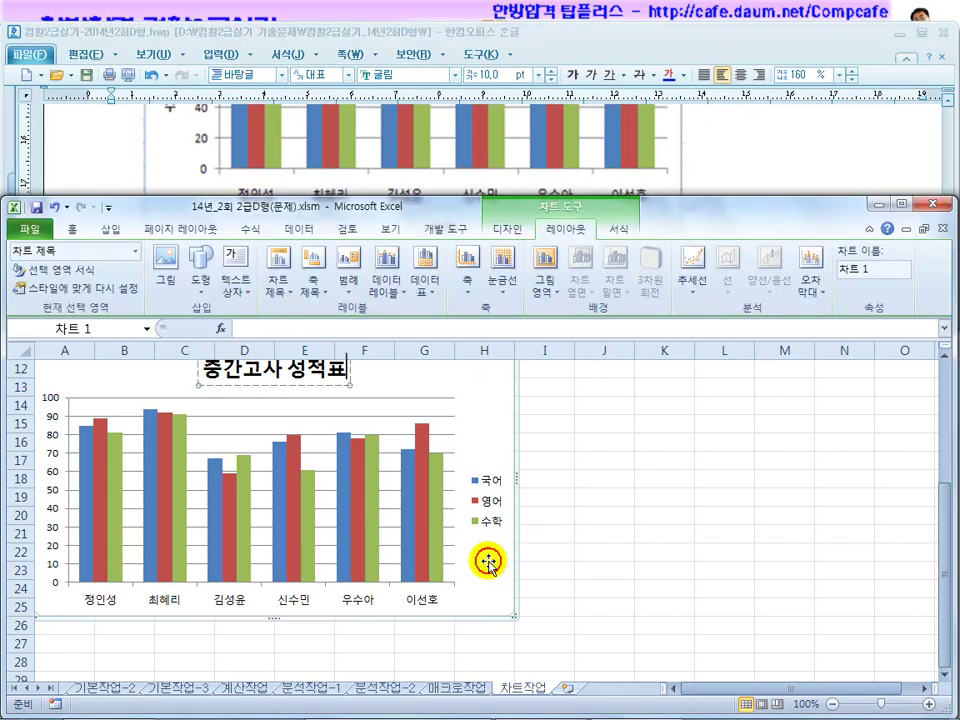
pyautogui.doubleClick(489, 561)
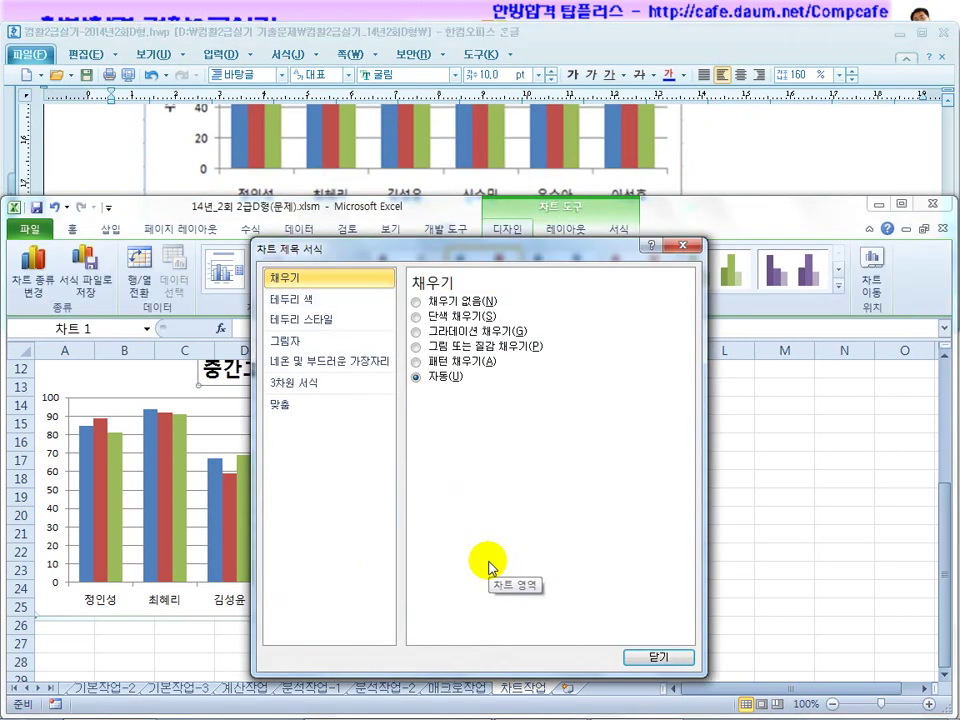
pyautogui.click(658, 659)
pyautogui.click(484, 572)
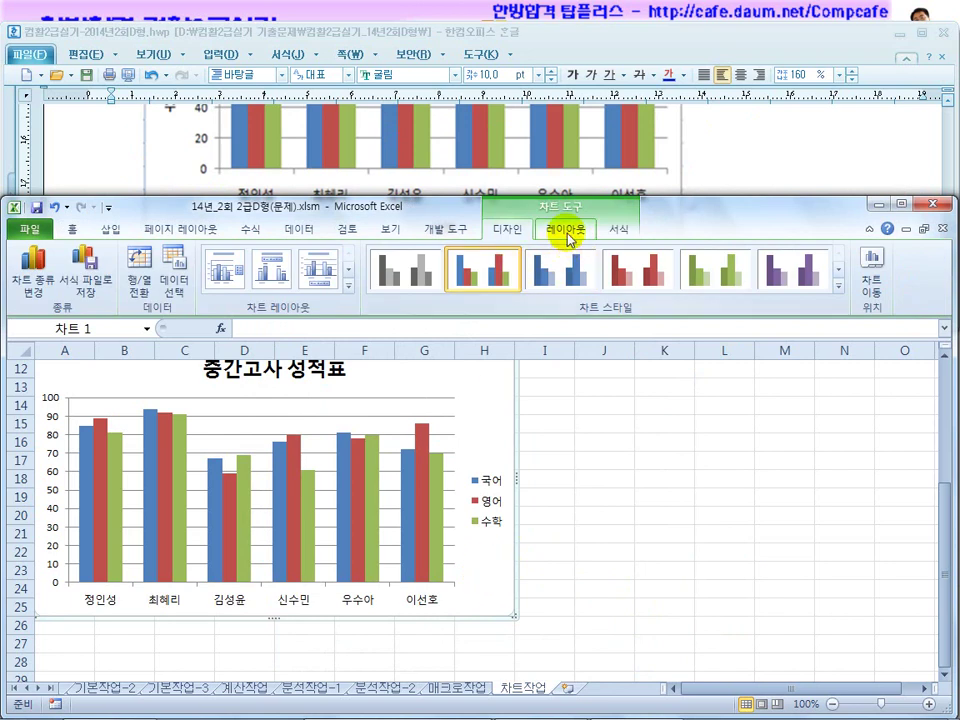
pyautogui.click(567, 240)
pyautogui.click(316, 296)
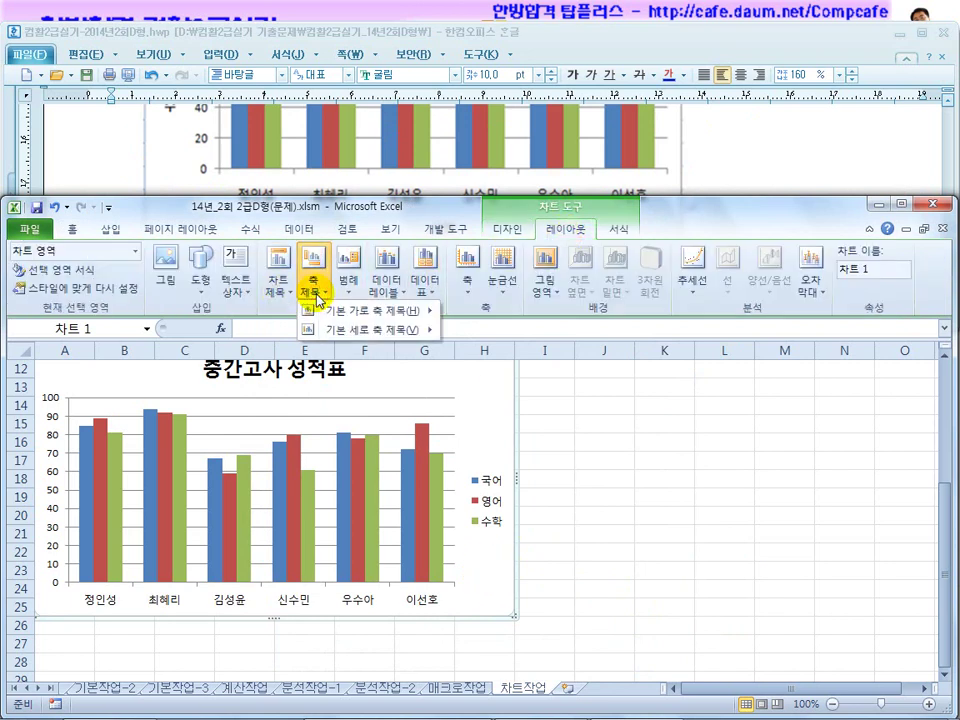
pyautogui.moveTo(320, 309)
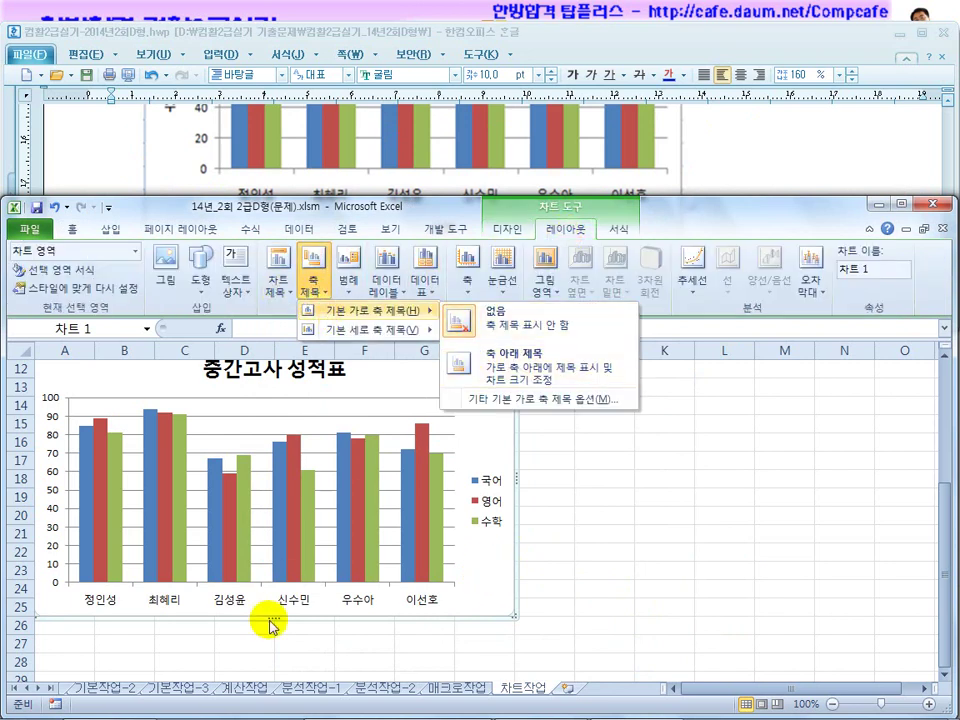
pyautogui.click(500, 366)
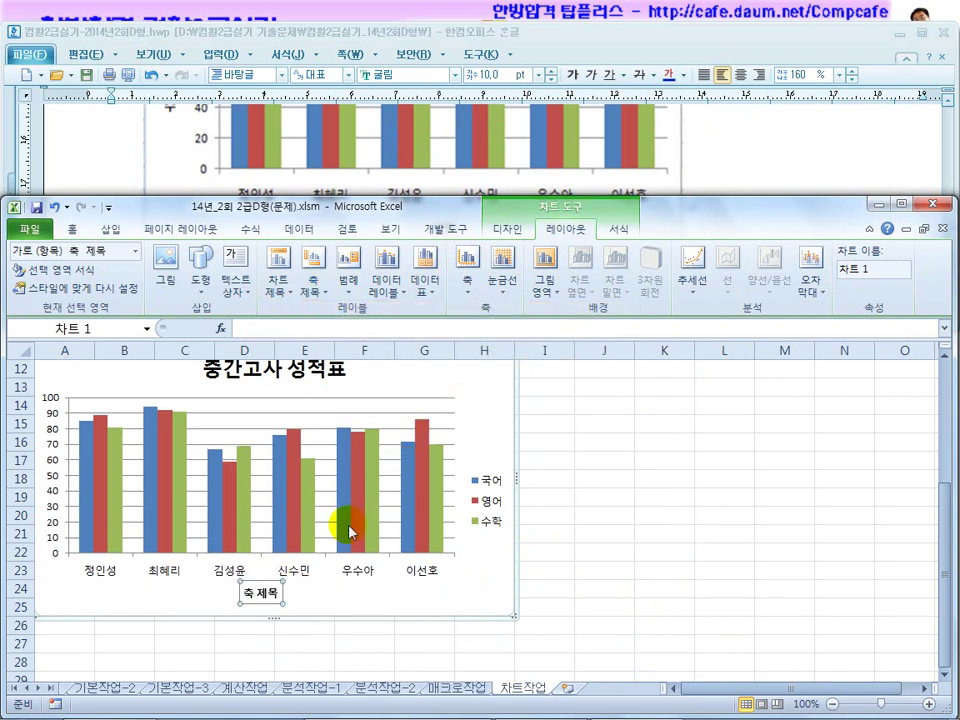
pyautogui.moveTo(266, 590); pyautogui.dragTo(227, 594)
pyautogui.write('성명')
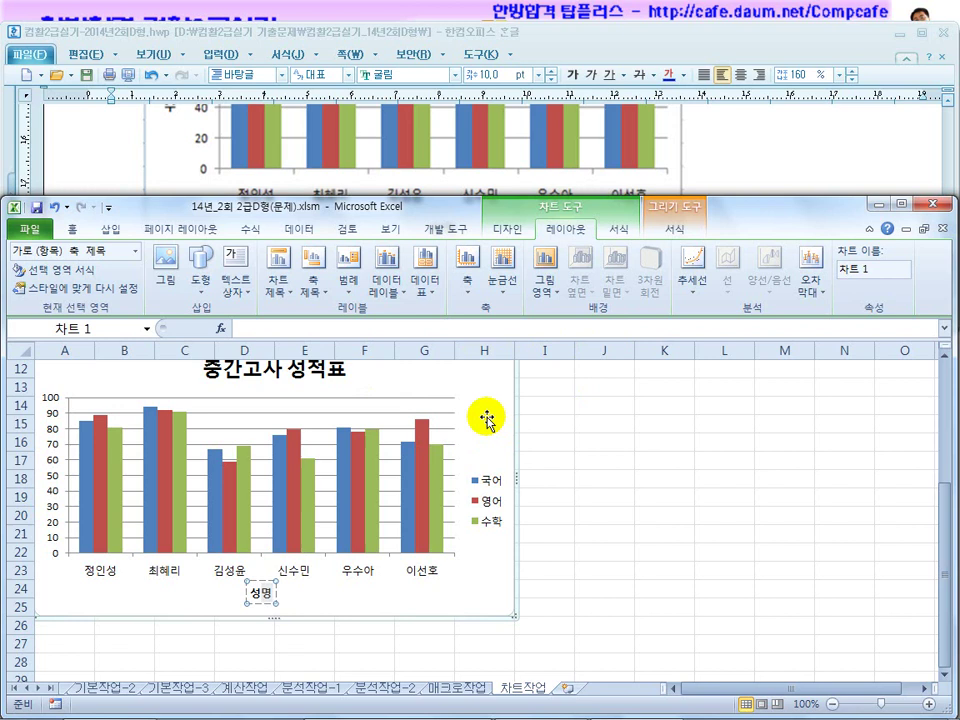
pyautogui.click(489, 418)
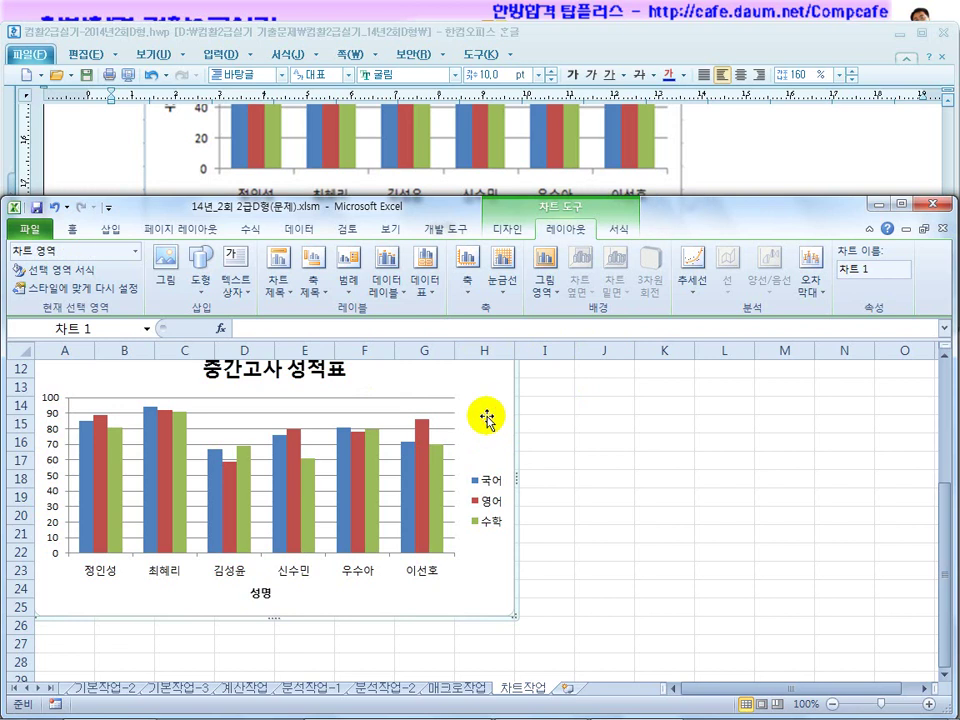
# Switch to the Hangul exam document and check the vertical axis title's text and orientation in the target chart figure.
pyautogui.click(313, 282)
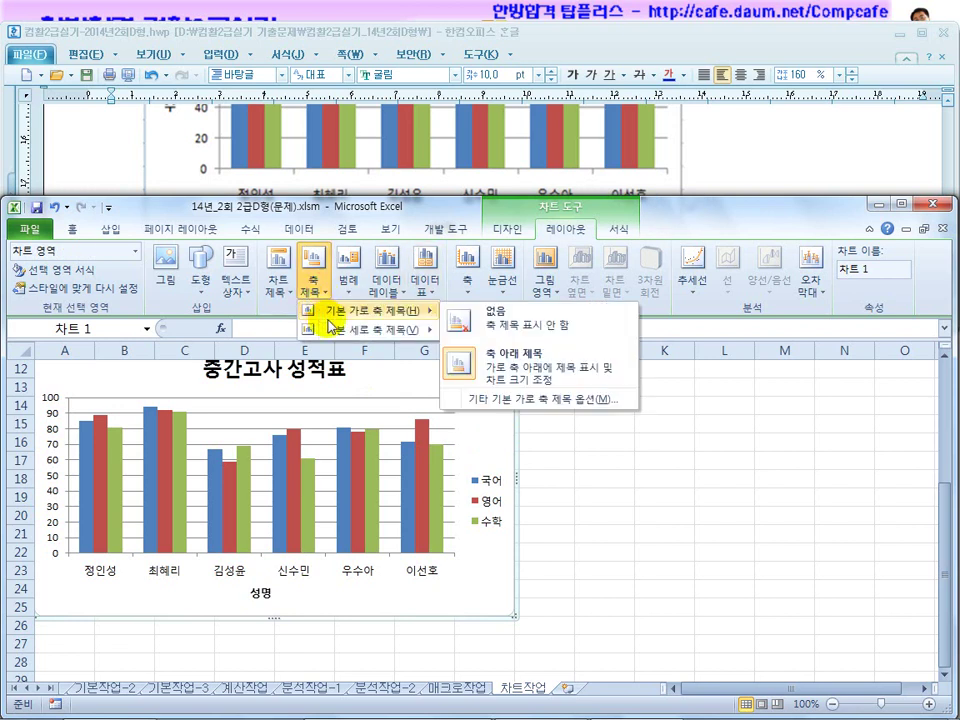
pyautogui.moveTo(343, 330)
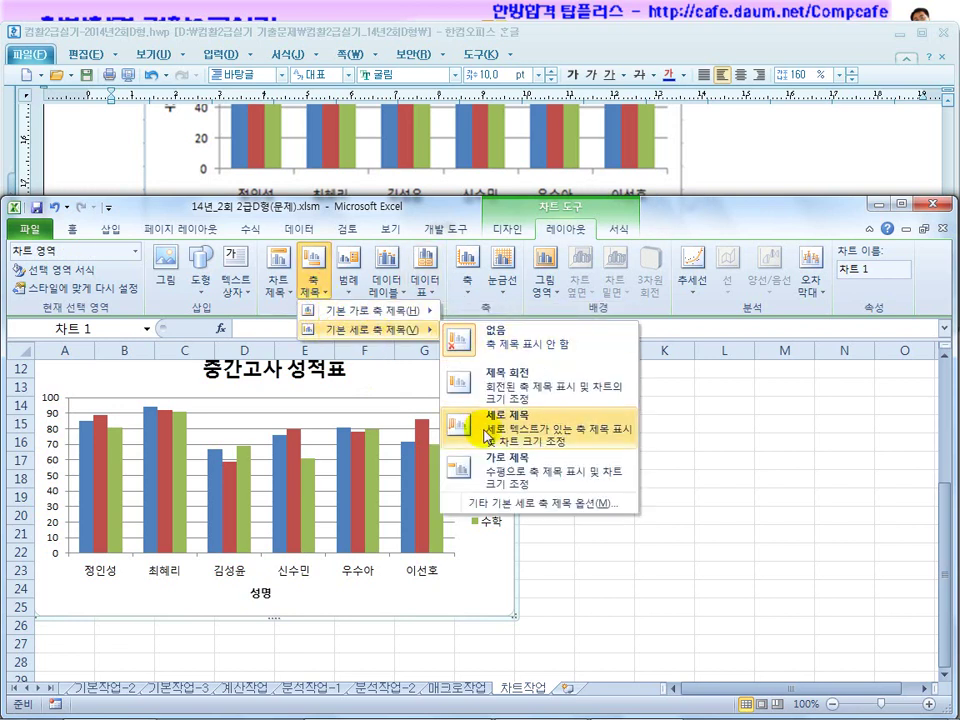
pyautogui.click(660, 180)
pyautogui.scroll(3, 310, 150)
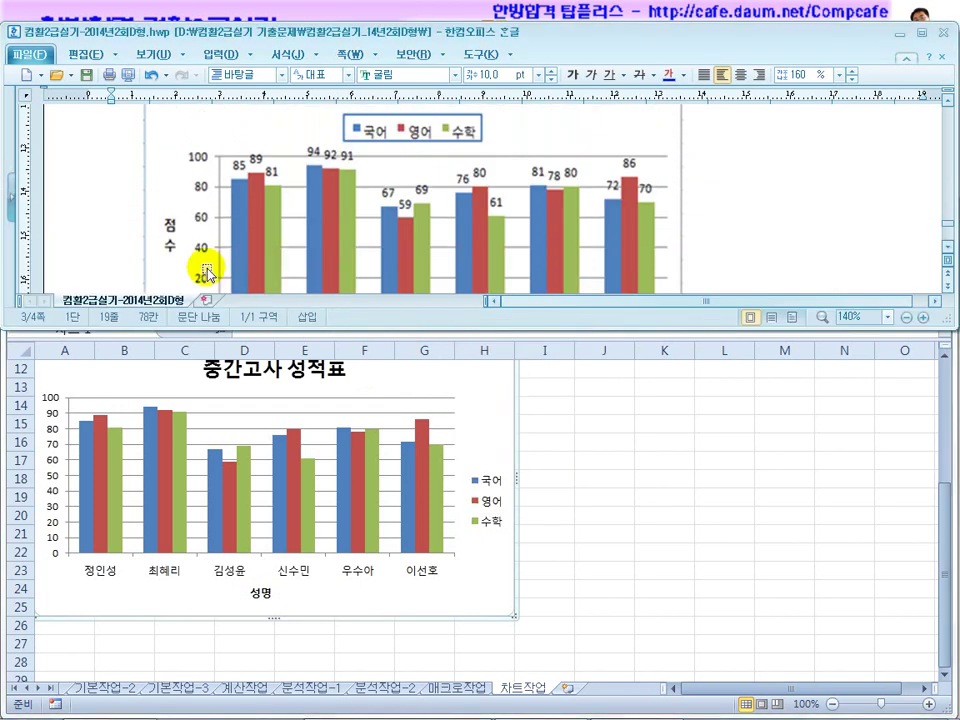
# Switch back to Excel and add a rotated (제목 회전) vertical axis title reading 점수 to the chart.
pyautogui.click(495, 407)
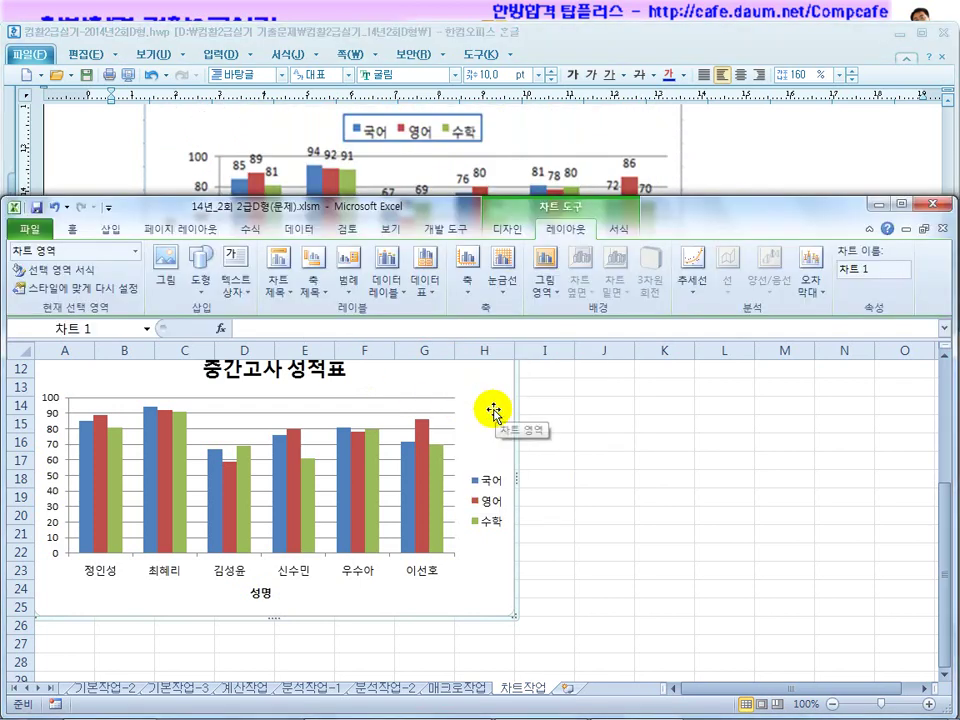
pyautogui.rightClick(493, 409)
pyautogui.press('Escape')
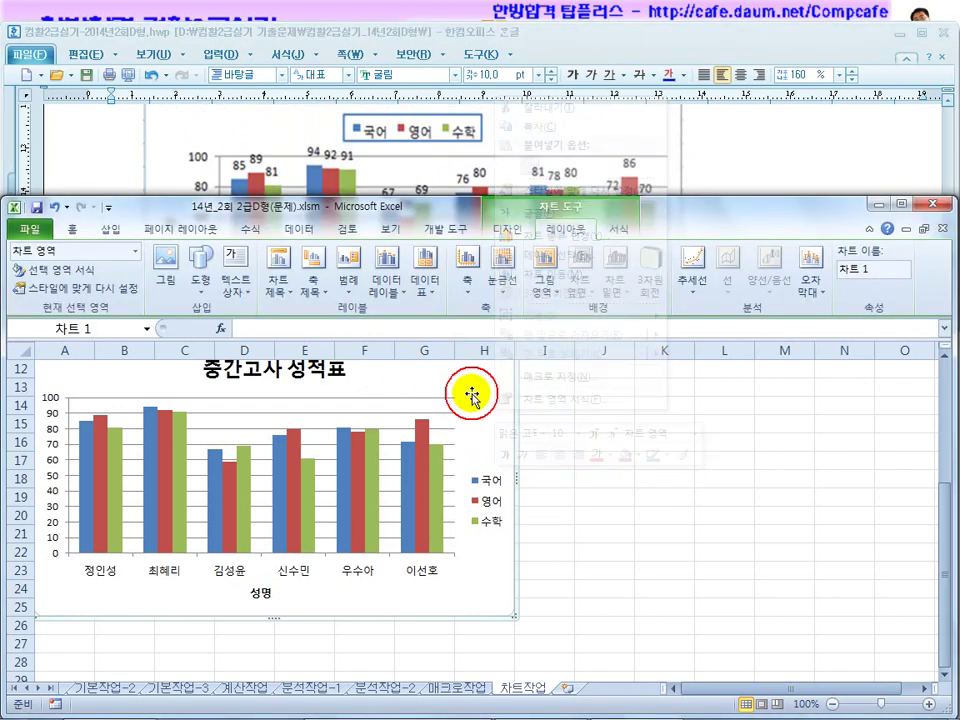
pyautogui.click(312, 285)
pyautogui.moveTo(311, 328)
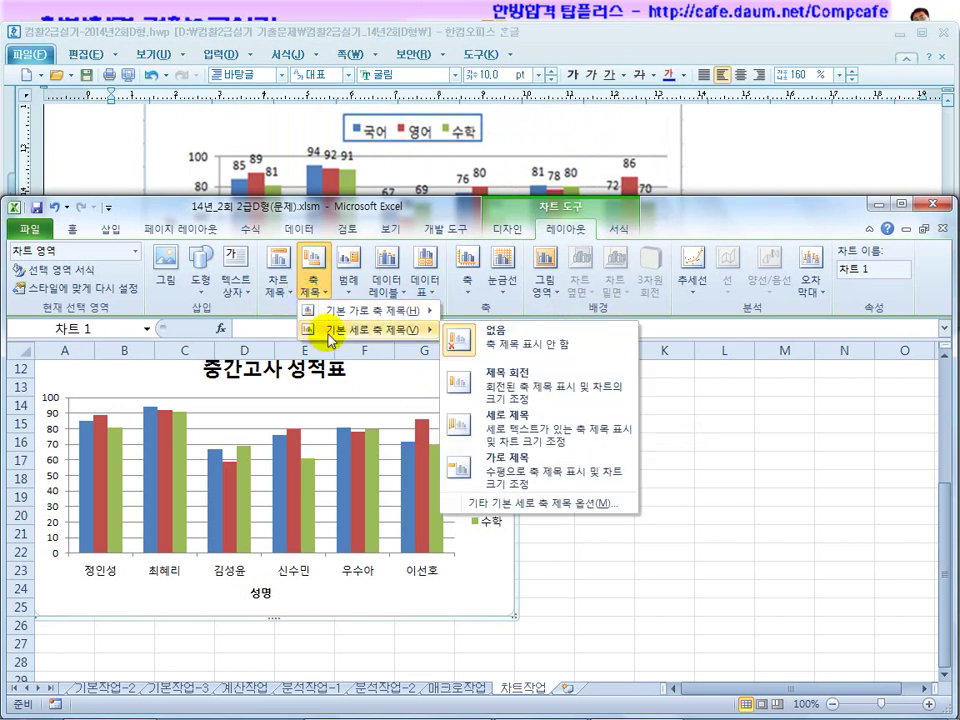
pyautogui.click(487, 390)
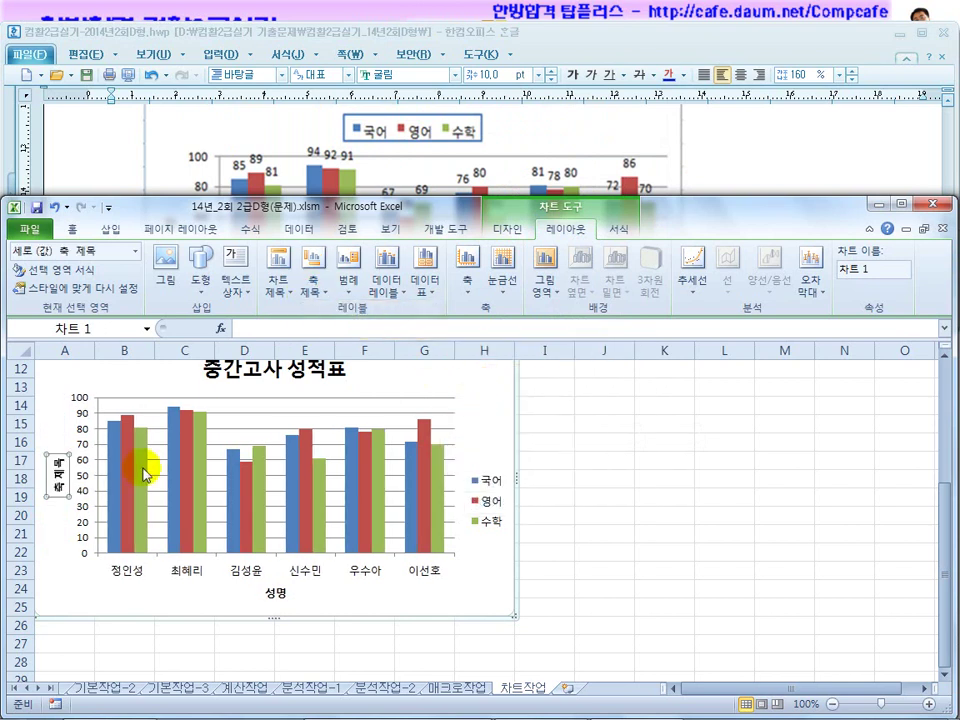
pyautogui.moveTo(55, 487); pyautogui.dragTo(58, 446)
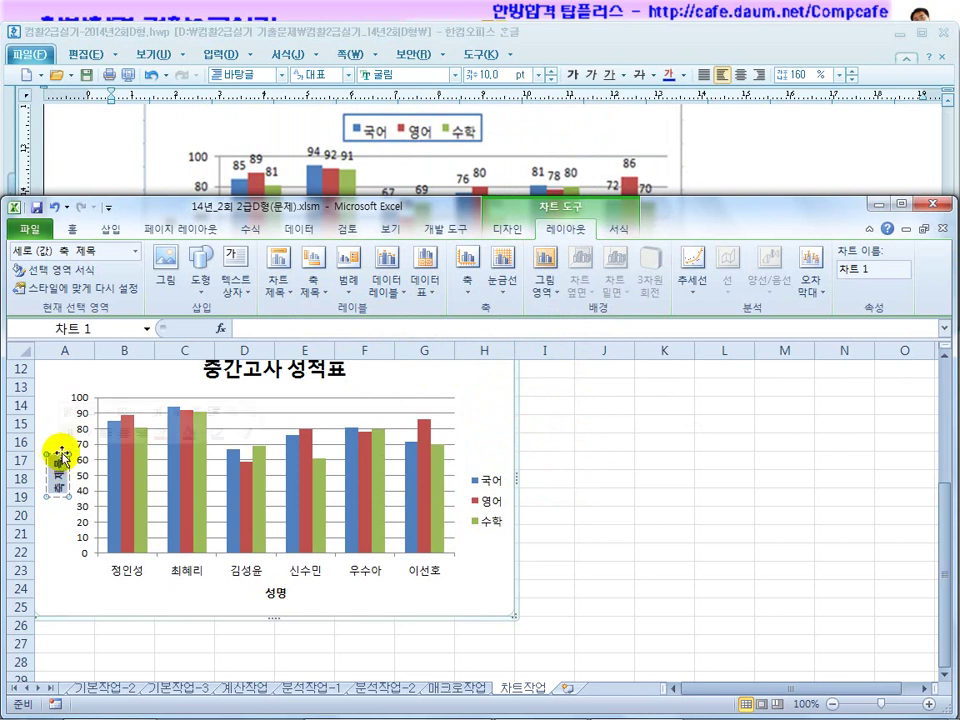
pyautogui.write('점수')
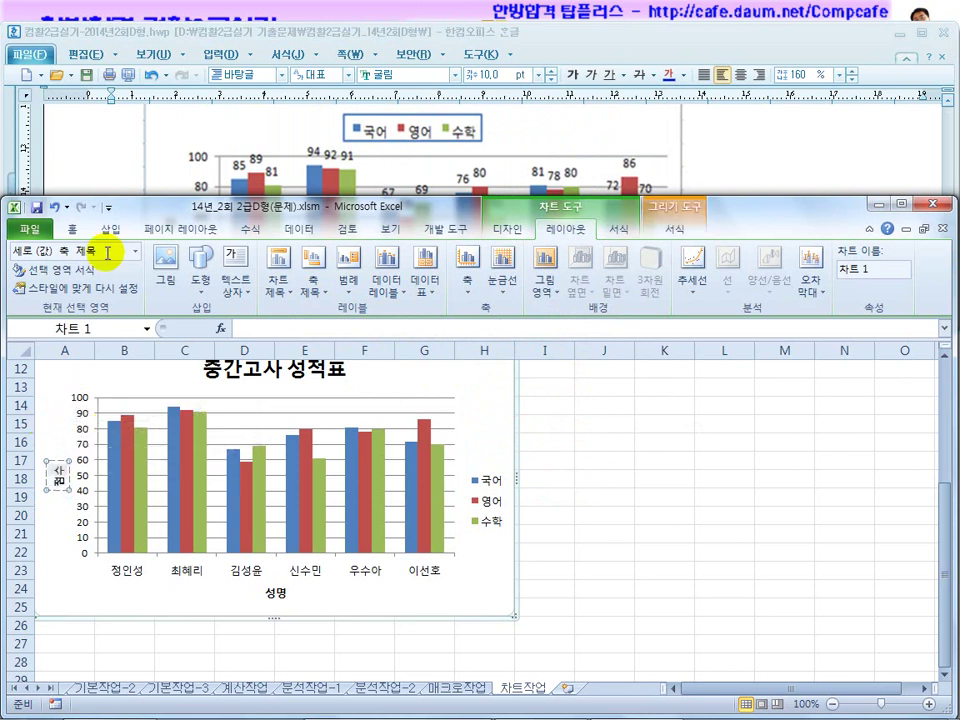
# Change the 점수 axis title's orientation to vertical text (세로 제목) to match the target figure.
pyautogui.click(101, 172)
pyautogui.click(58, 480)
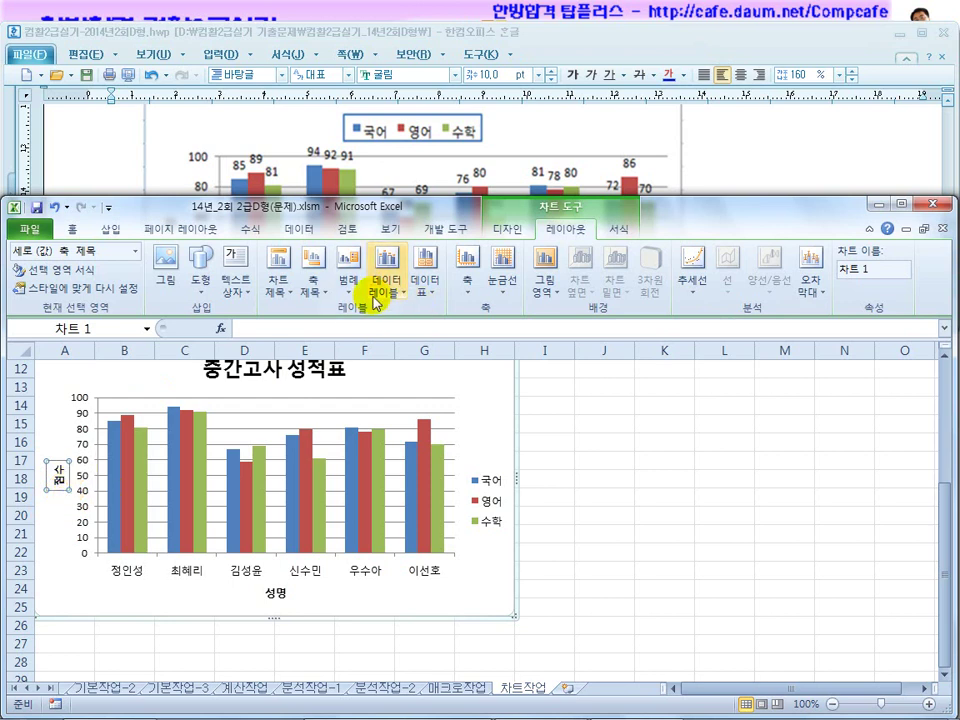
pyautogui.click(315, 292)
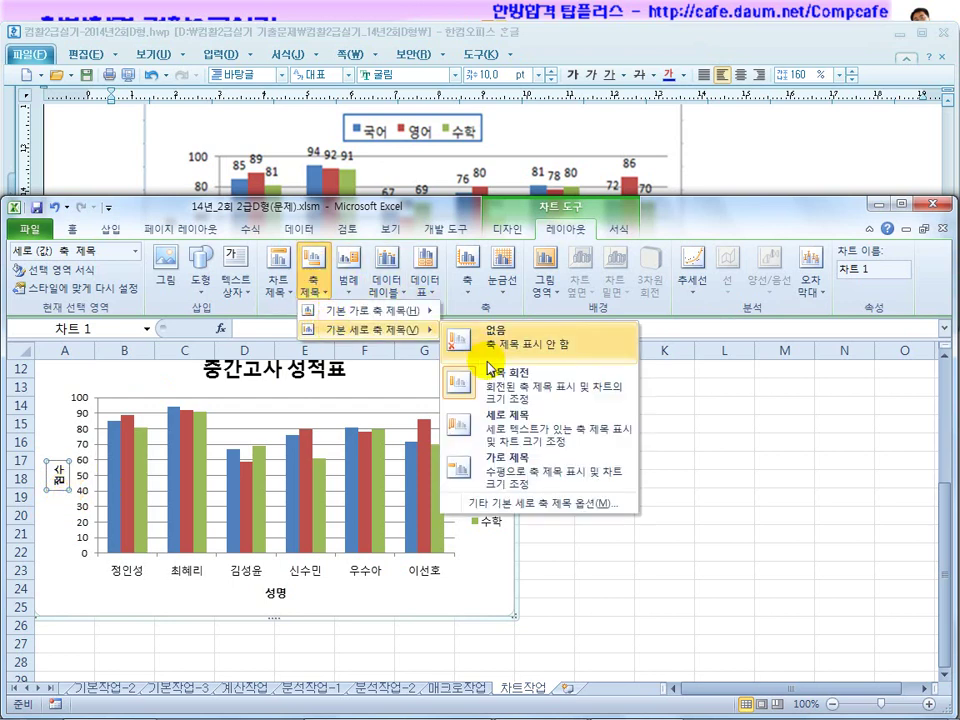
pyautogui.click(366, 320)
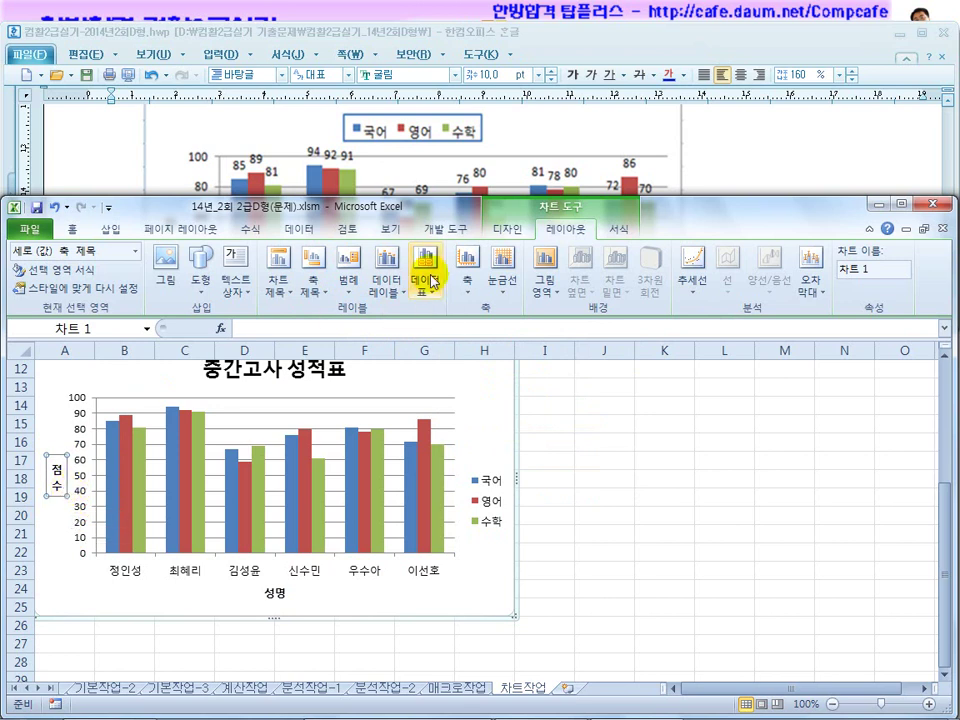
# Switch to the Hangul exam document and read the instruction on data labels for all series.
pyautogui.click(727, 176)
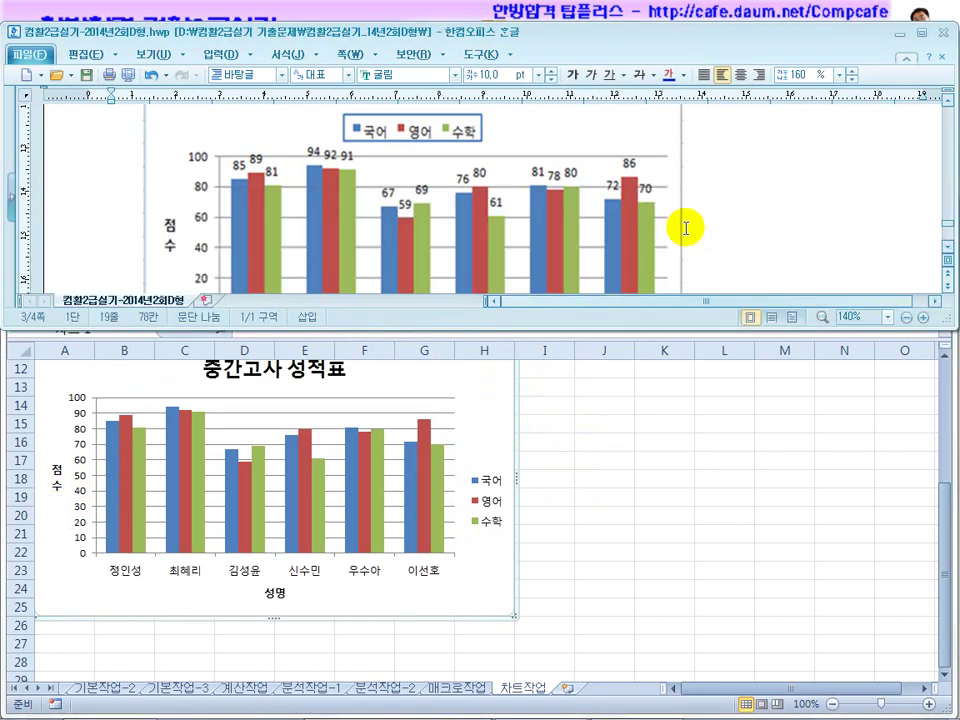
pyautogui.scroll(1, 686, 228)
pyautogui.scroll(3, 686, 228)
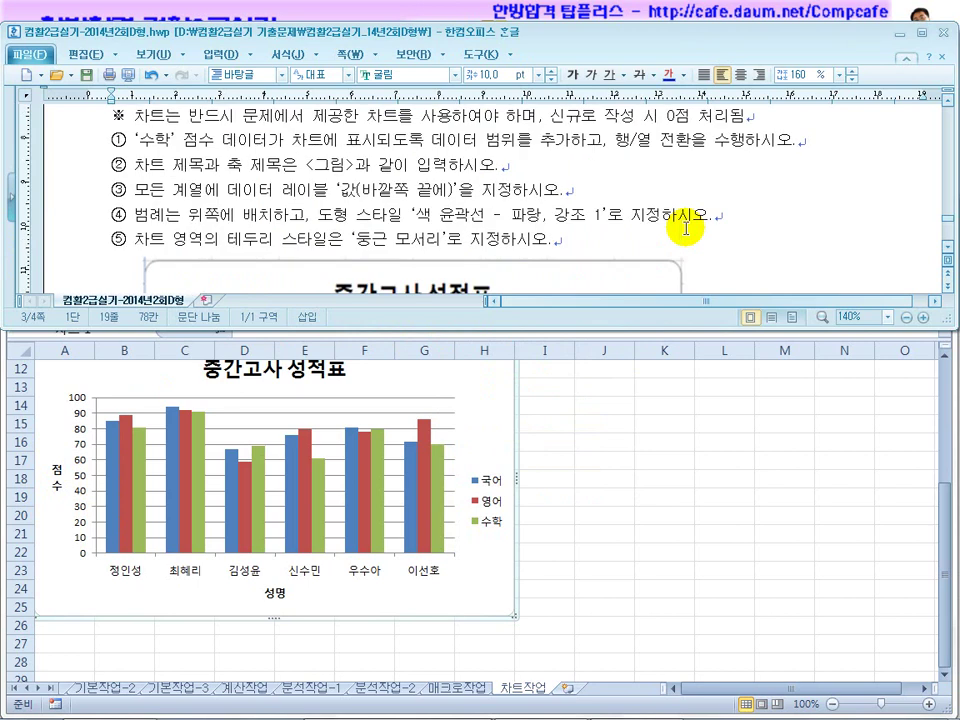
pyautogui.moveTo(250, 167); pyautogui.dragTo(500, 170)
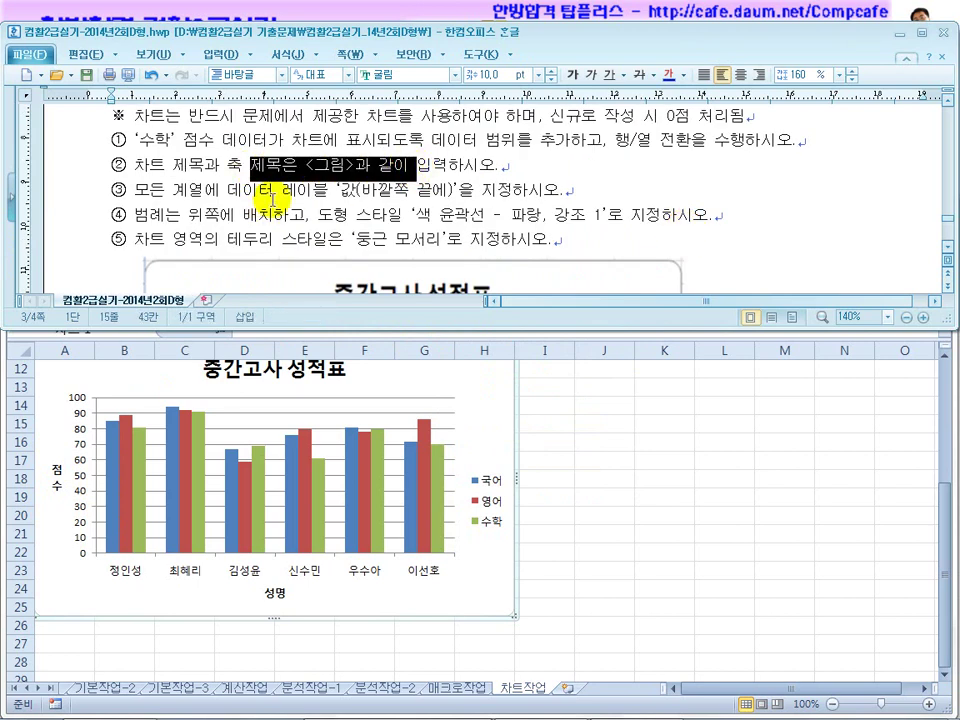
pyautogui.moveTo(190, 190); pyautogui.dragTo(340, 192)
pyautogui.moveTo(421, 190); pyautogui.dragTo(474, 191)
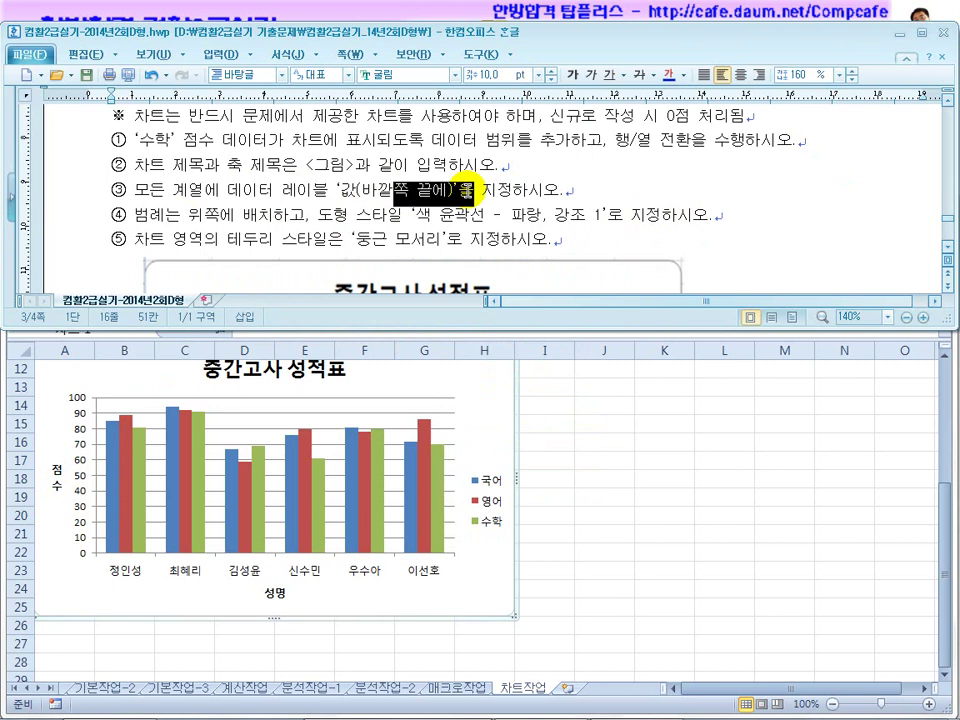
# Switch back to Excel and add value data labels at the outside end (바깥쪽 끝에) to every series in the chart.
pyautogui.click(412, 490)
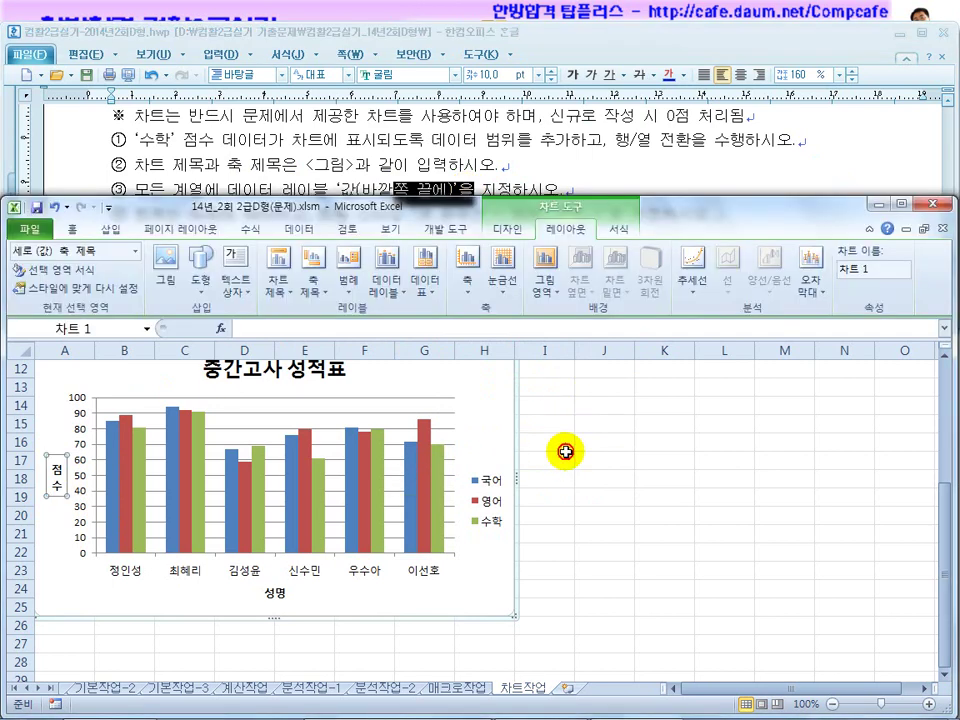
pyautogui.click(410, 476)
pyautogui.click(411, 478)
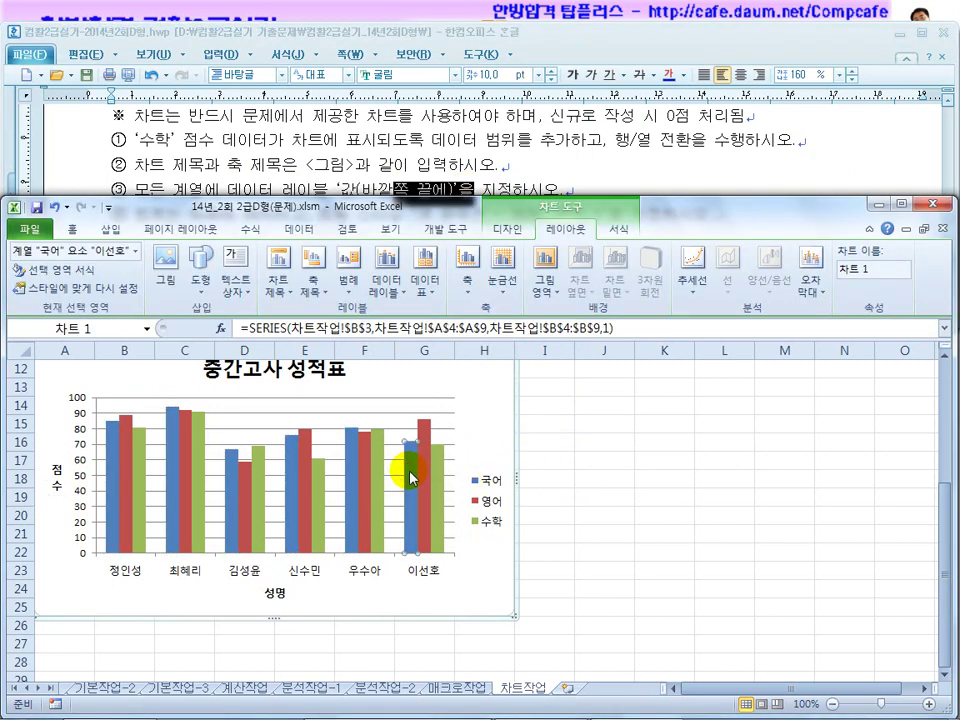
pyautogui.click(379, 476)
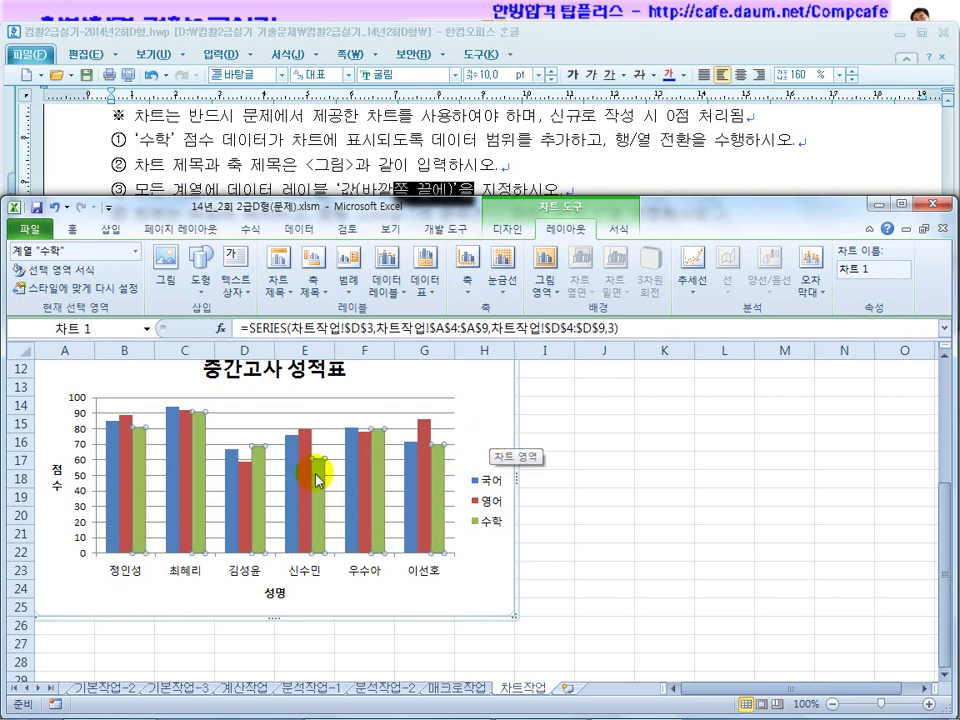
pyautogui.click(487, 420)
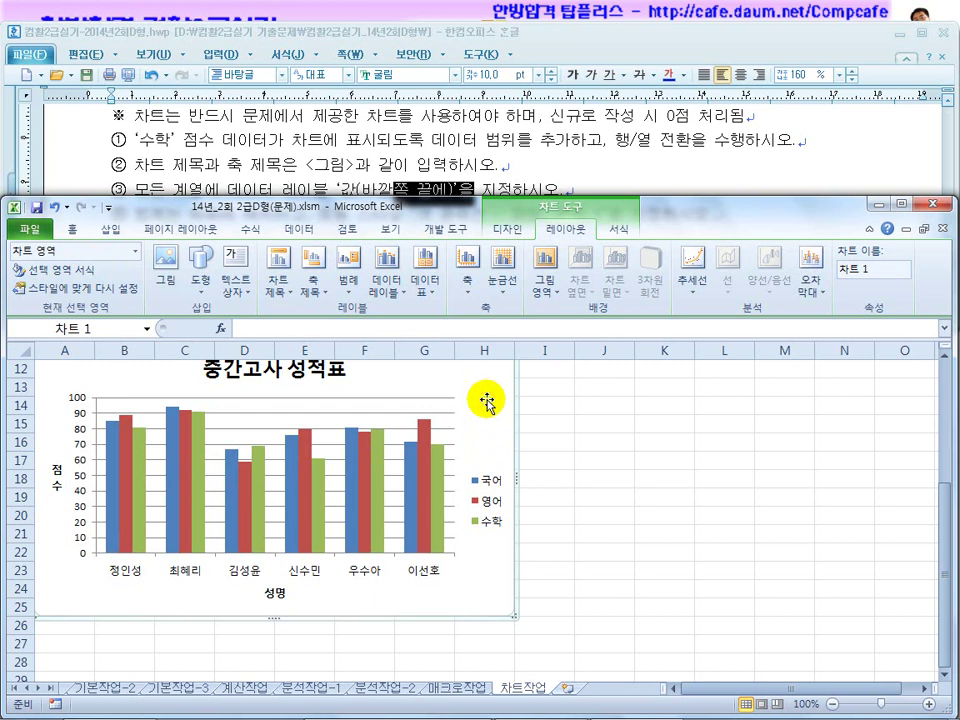
pyautogui.click(395, 297)
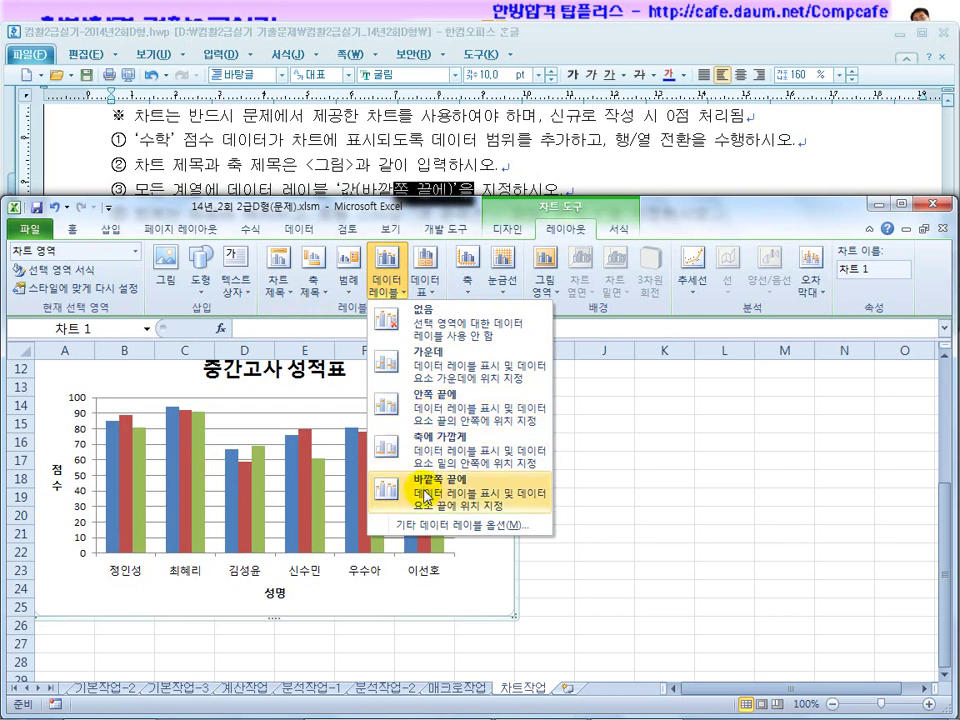
pyautogui.click(426, 496)
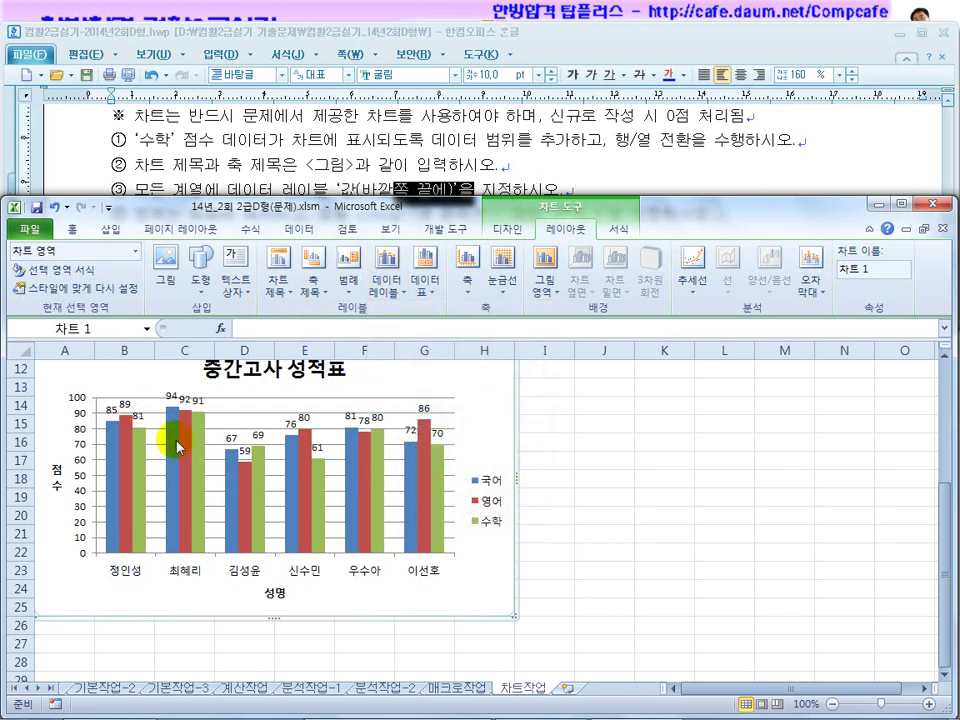
# Switch to the Hangul exam document and check the instruction on the legend's position and shape style.
pyautogui.click(555, 162)
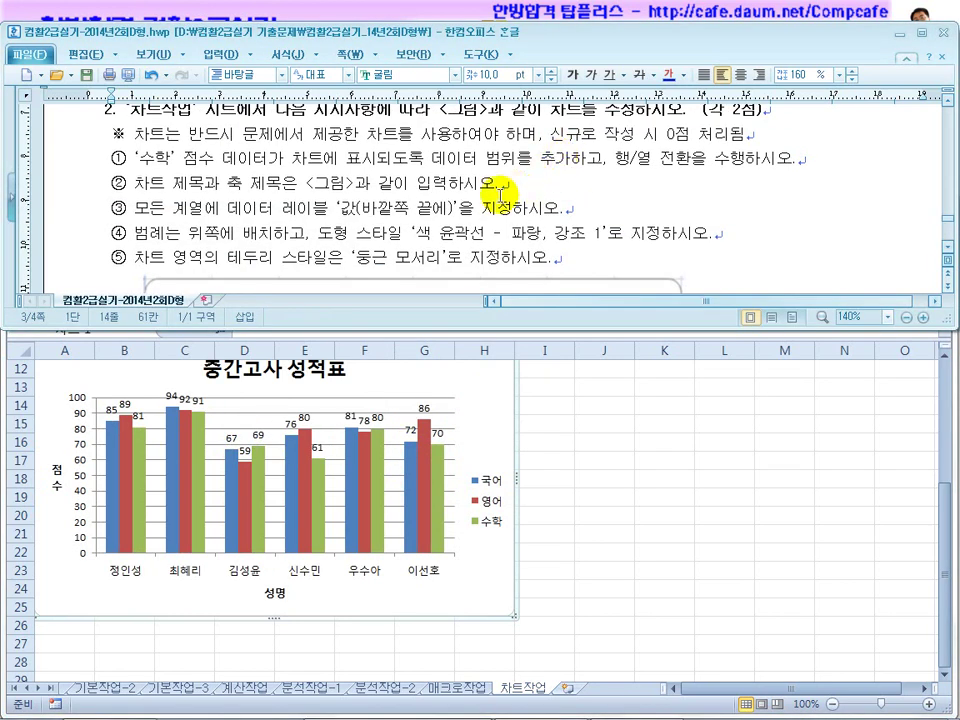
pyautogui.scroll(-2, 369, 220)
pyautogui.click(230, 163)
pyautogui.moveTo(234, 163); pyautogui.dragTo(333, 163)
# Switch back to Excel and set the chart legend's position to the top (위쪽).
pyautogui.click(487, 505)
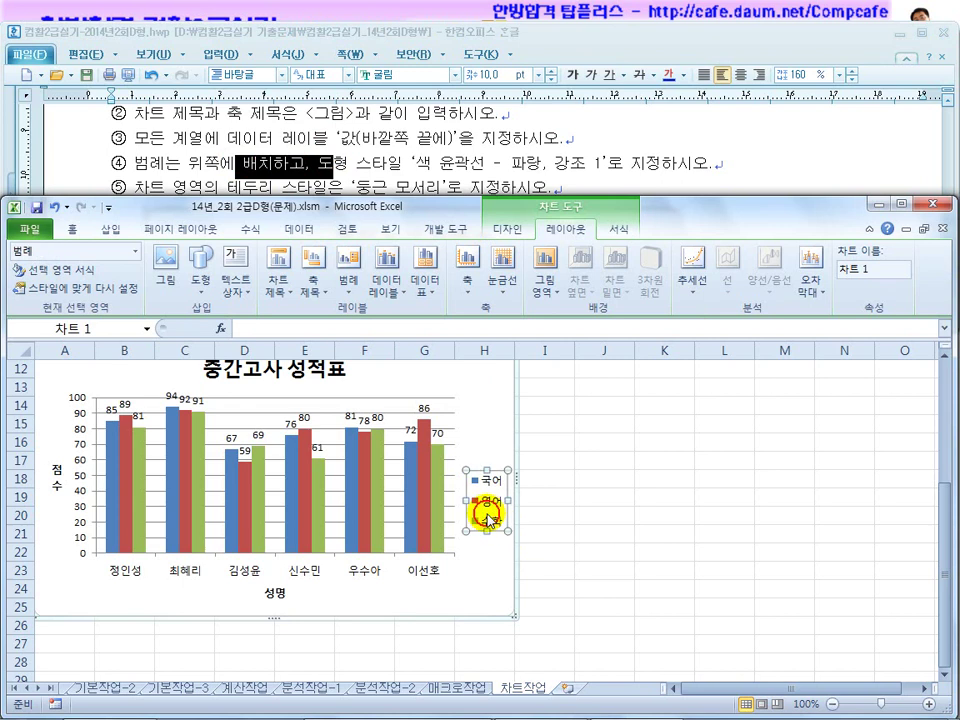
pyautogui.rightClick(487, 515)
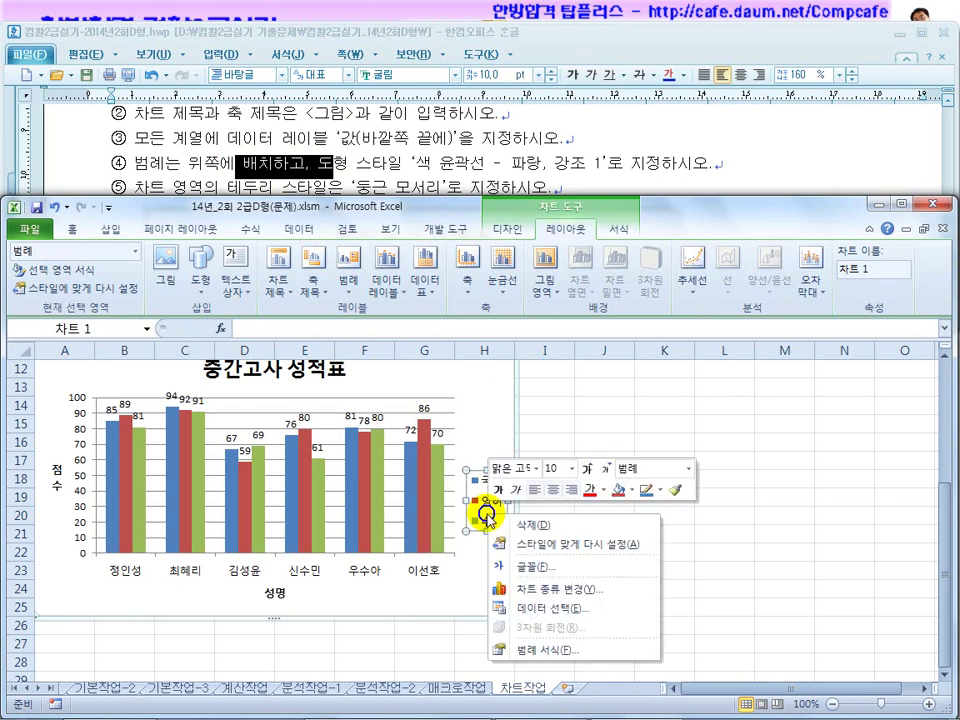
pyautogui.click(537, 652)
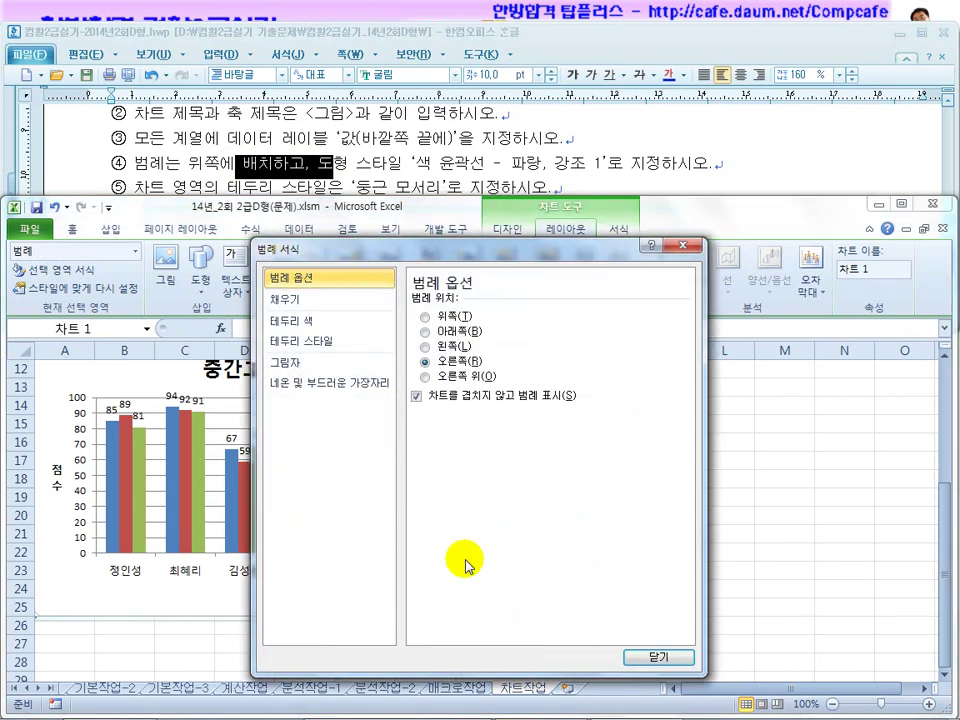
pyautogui.click(452, 322)
pyautogui.click(658, 658)
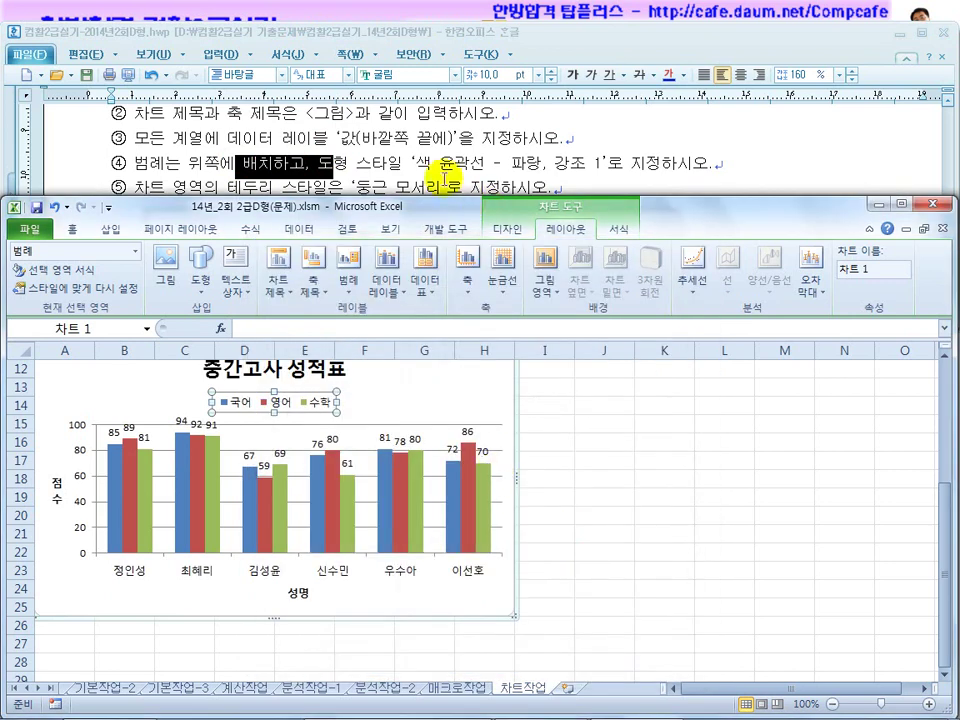
# Apply the shape style '색 윤곽선 - 파랑, 강조 1' to the chart legend.
pyautogui.click(78, 230)
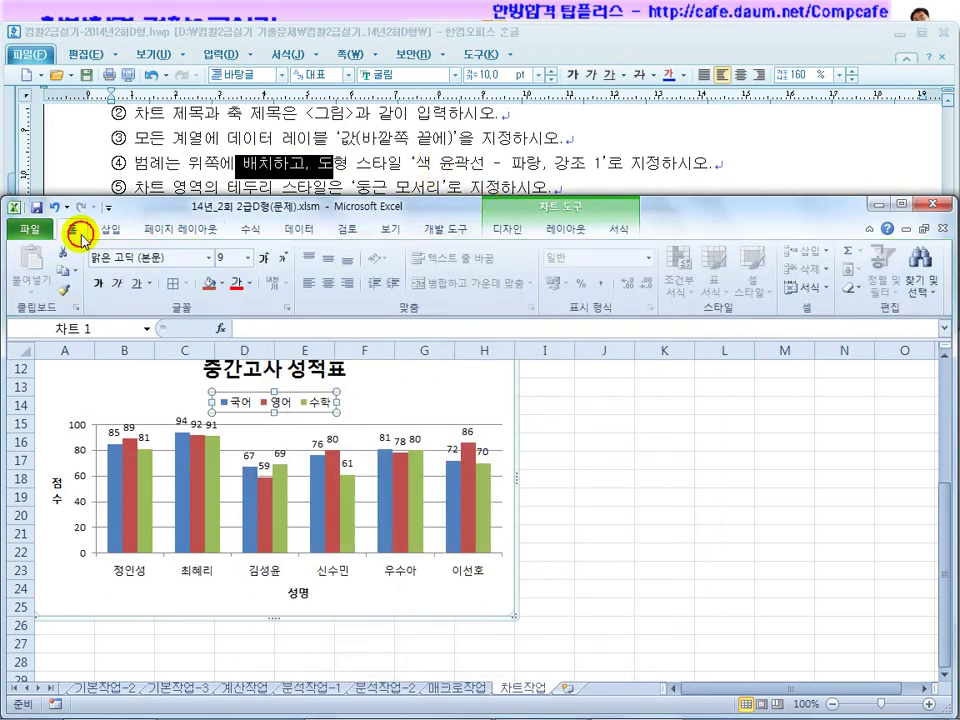
pyautogui.click(636, 451)
pyautogui.click(291, 399)
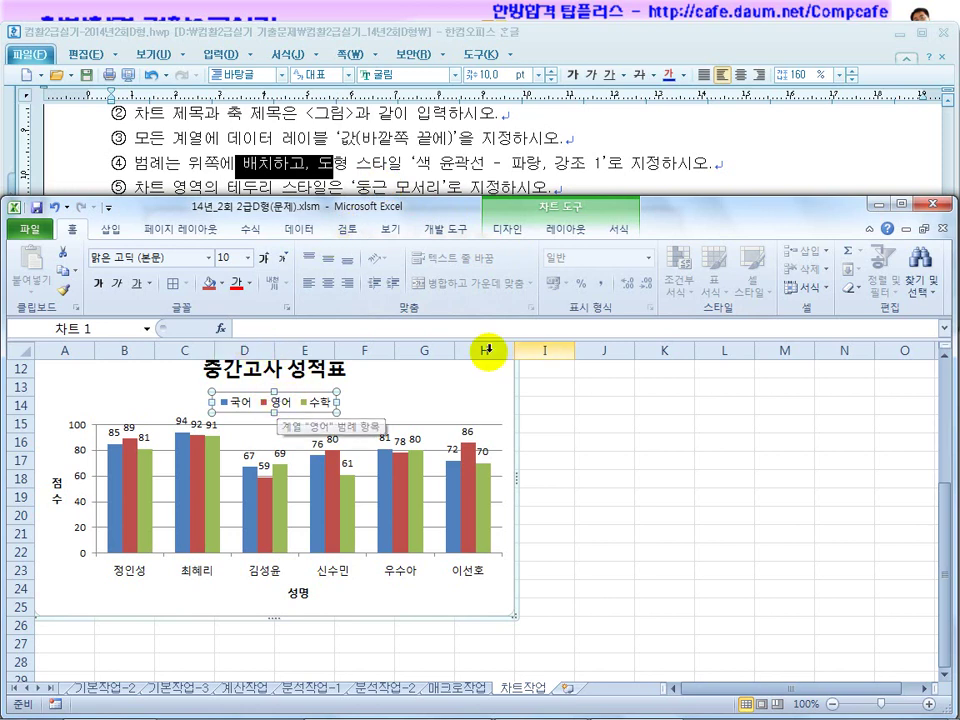
pyautogui.click(600, 442)
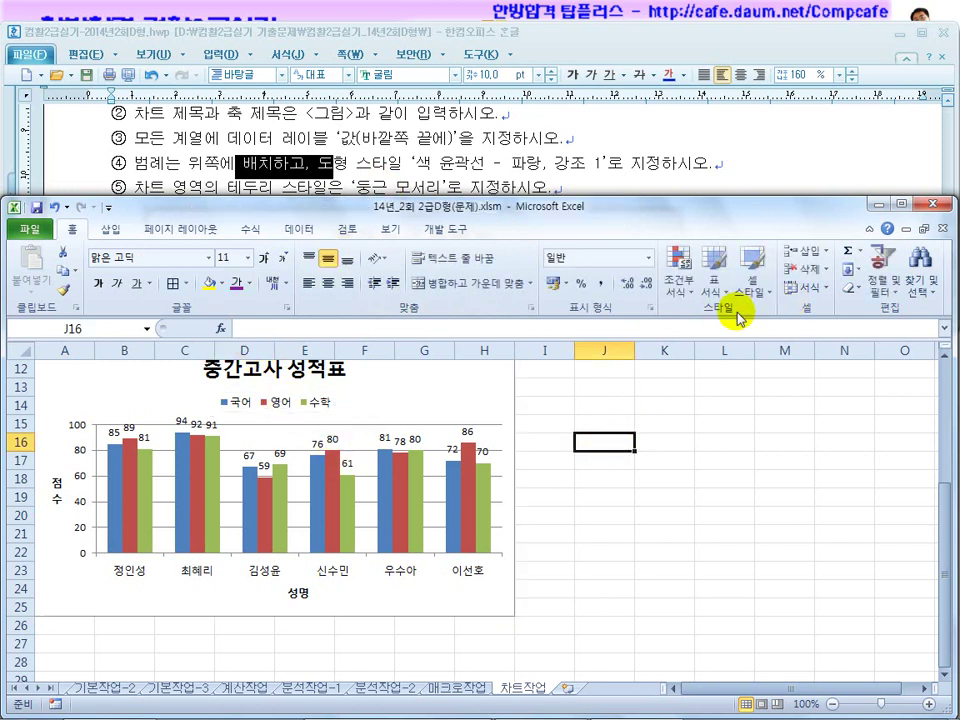
pyautogui.click(315, 398)
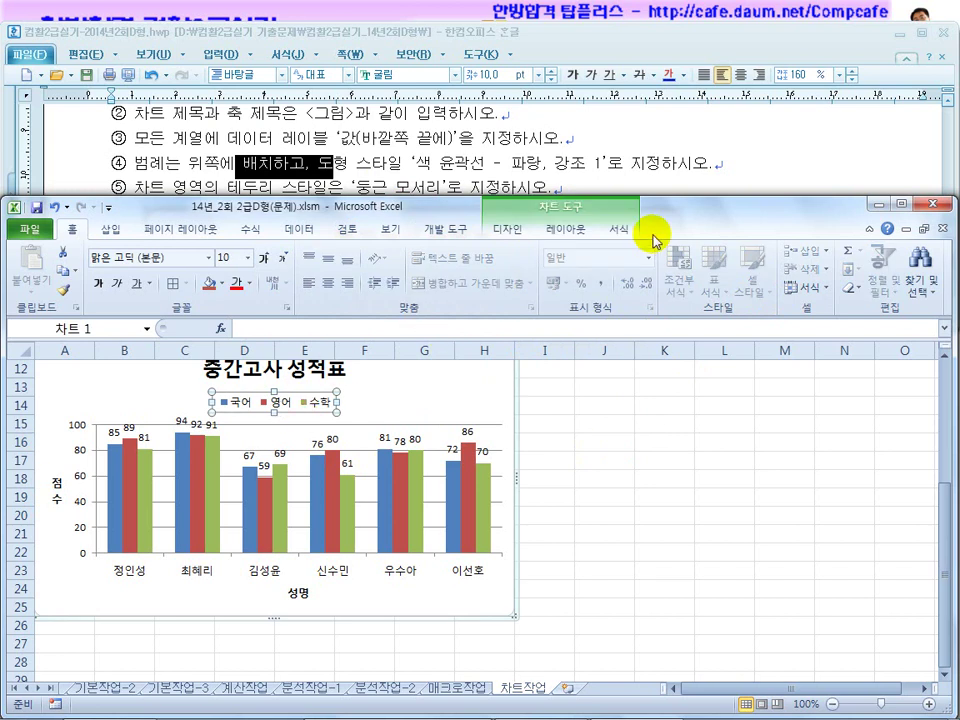
pyautogui.click(619, 229)
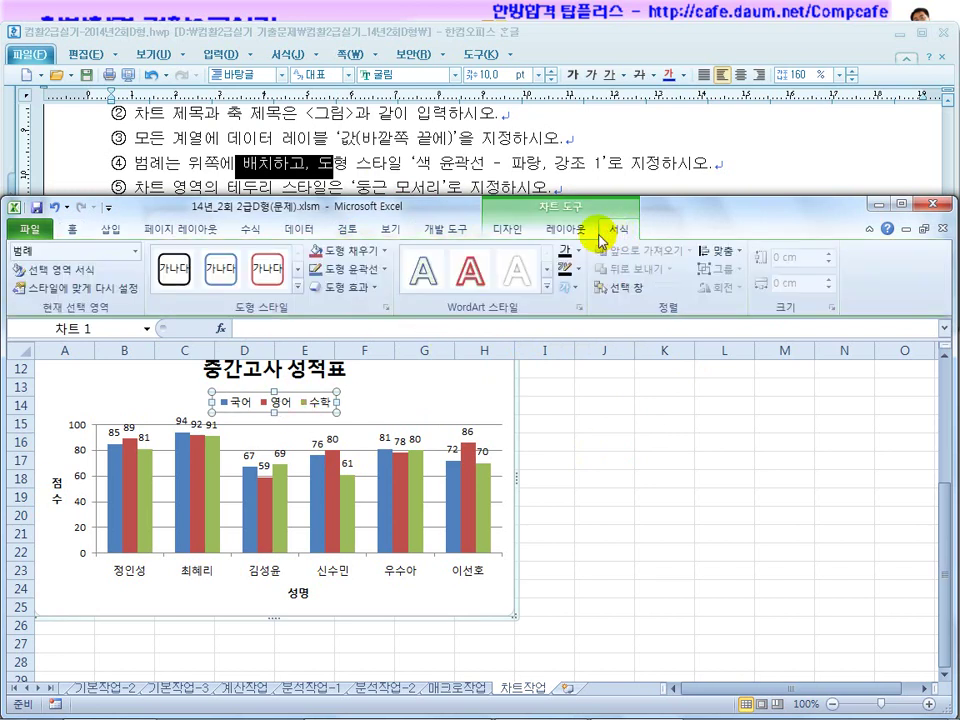
pyautogui.click(296, 288)
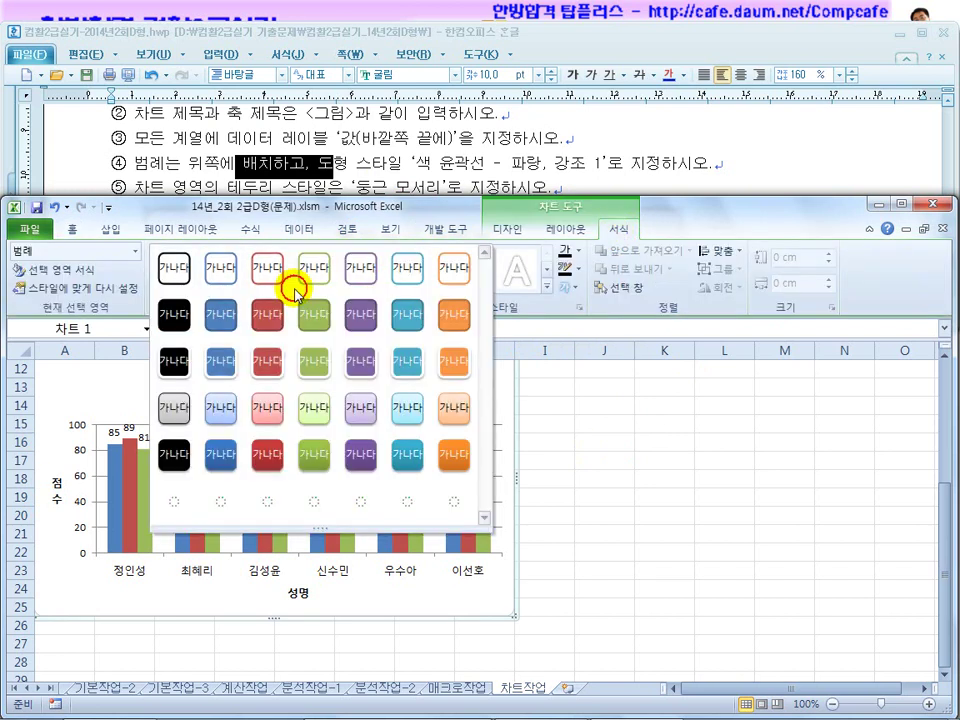
pyautogui.click(225, 280)
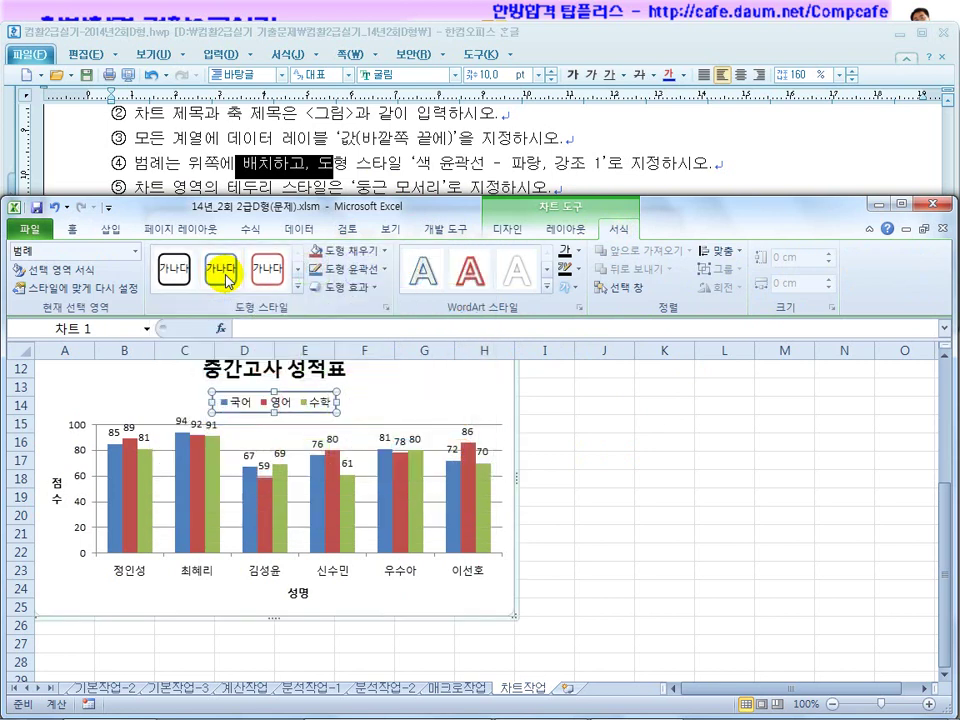
pyautogui.click(540, 421)
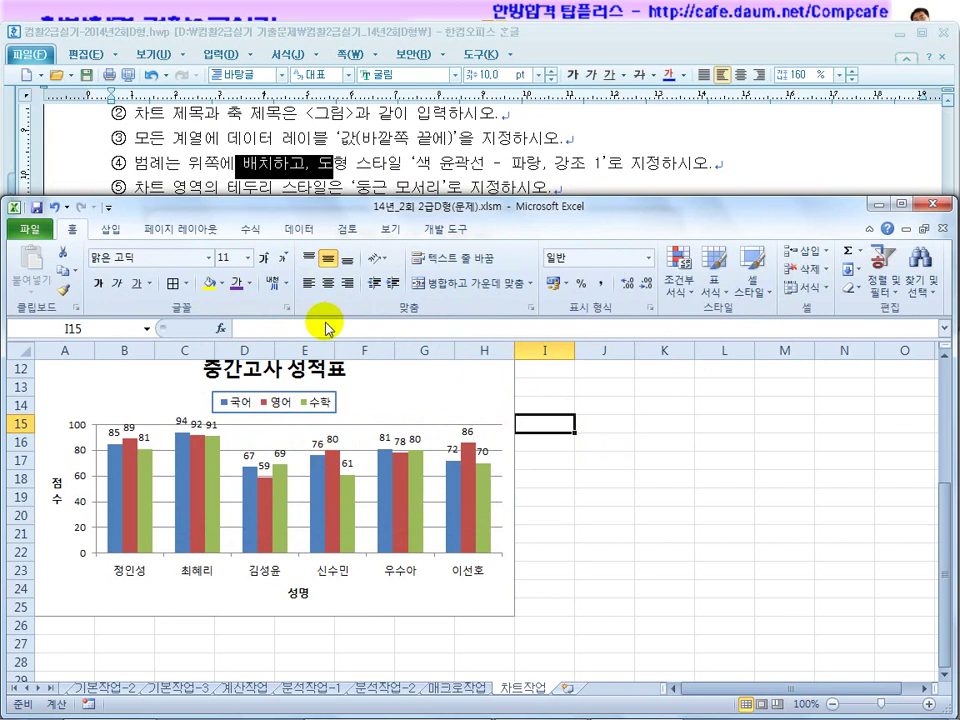
# Switch to the Hangul exam document, recheck the legend style and read the instruction on the chart area's border style.
pyautogui.moveTo(529, 162); pyautogui.dragTo(607, 162)
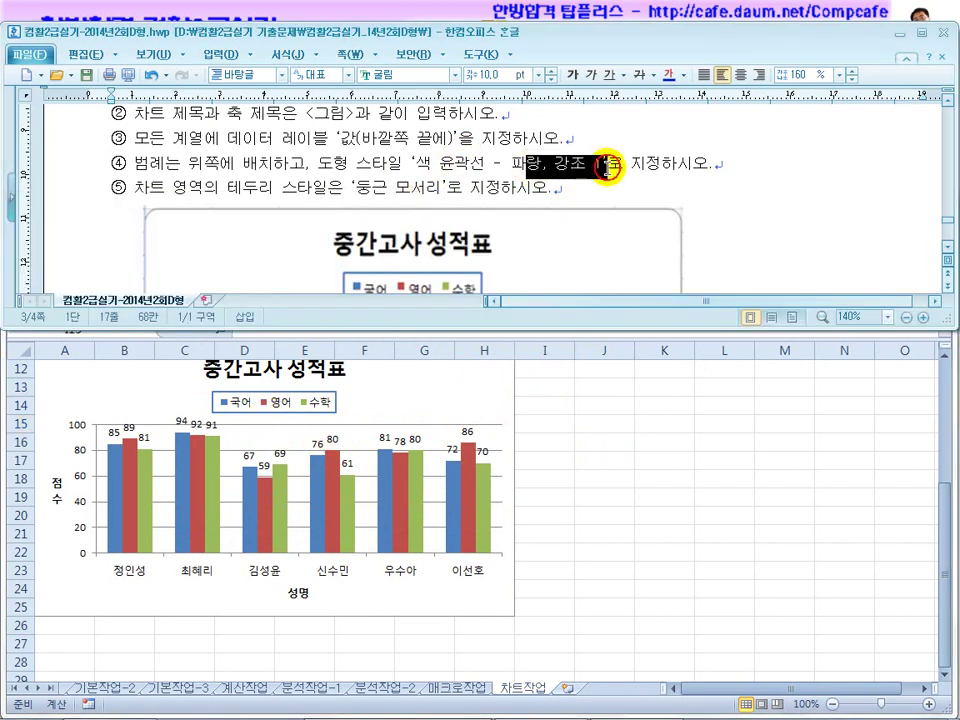
pyautogui.hotkey('alt', 'Tab')
pyautogui.click(423, 177)
pyautogui.moveTo(282, 187); pyautogui.dragTo(462, 187)
# Switch back to Excel and give the chart area's border rounded corners (둥근 모서리).
pyautogui.hotkey('alt', 'Tab')
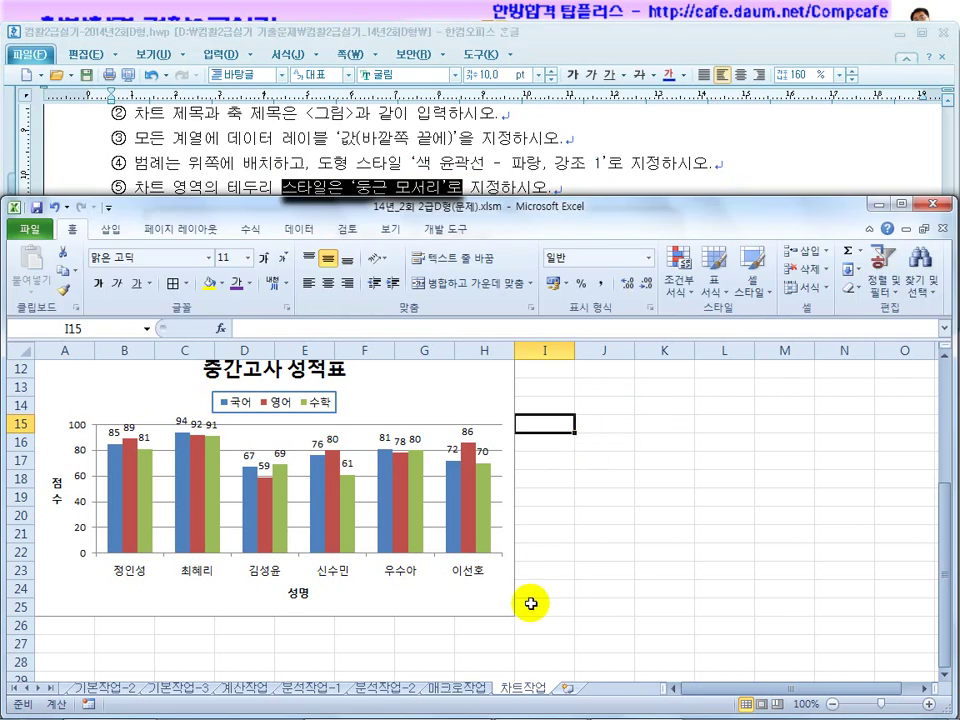
pyautogui.click(477, 402)
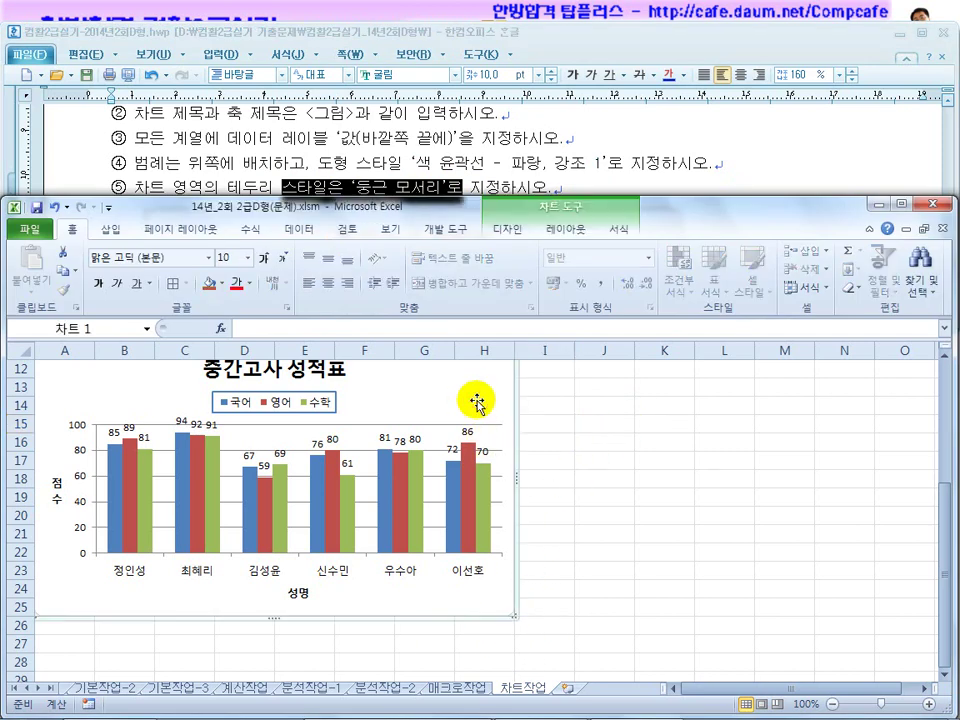
pyautogui.rightClick(477, 402)
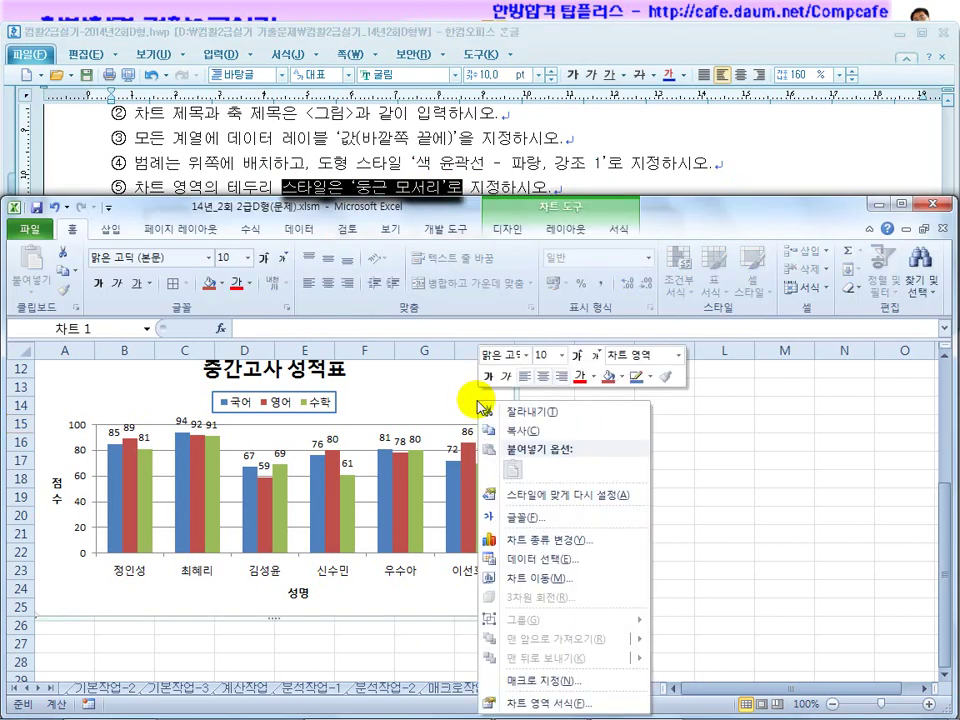
pyautogui.click(540, 701)
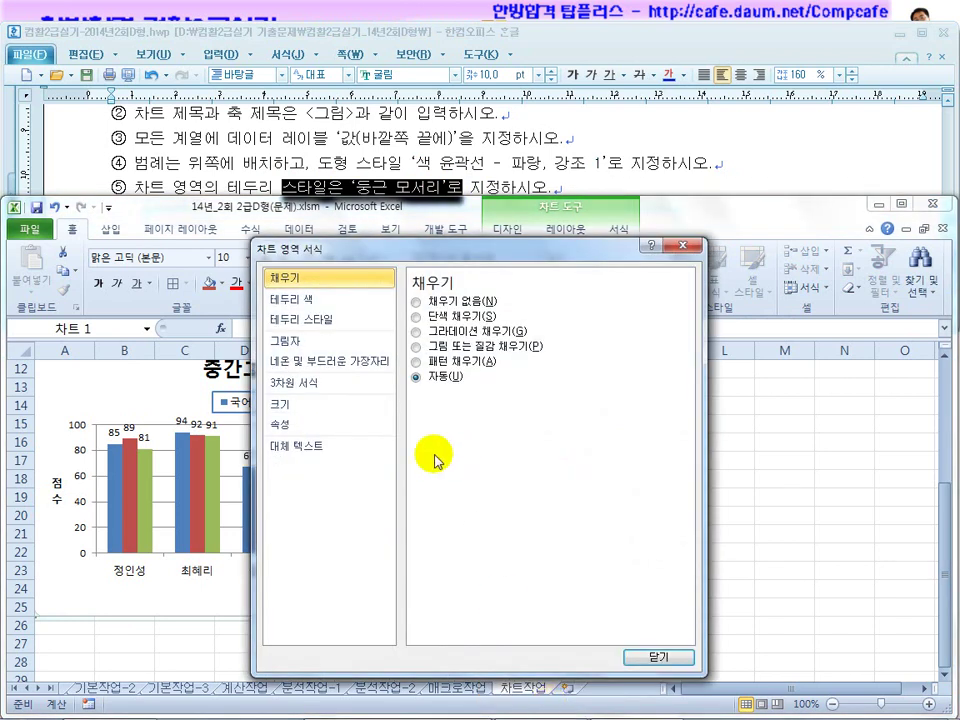
pyautogui.click(316, 319)
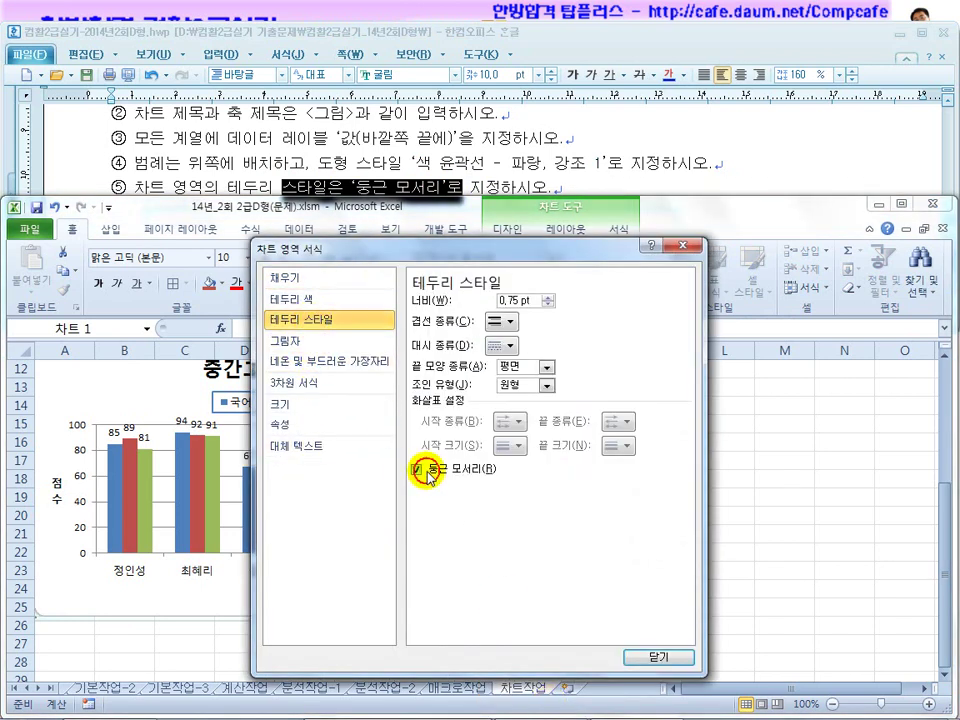
pyautogui.click(656, 657)
pyautogui.click(649, 566)
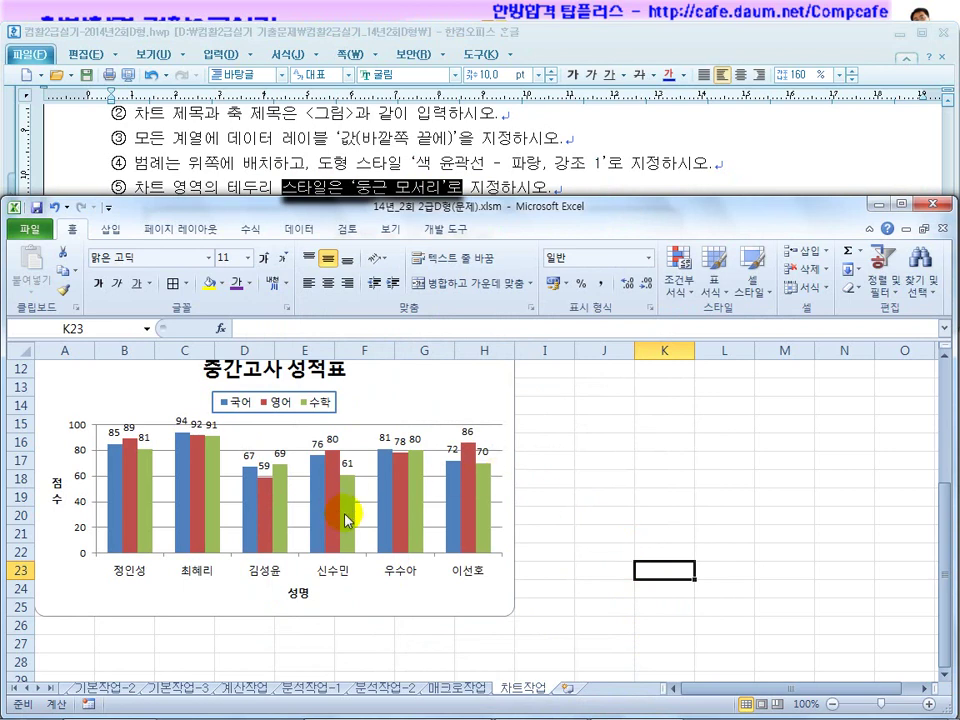
# Open the 계산작업 sheet, and switch to the Hangul exam document to find the 문제2 계산작업 instructions.
pyautogui.click(245, 690)
pyautogui.click(278, 518)
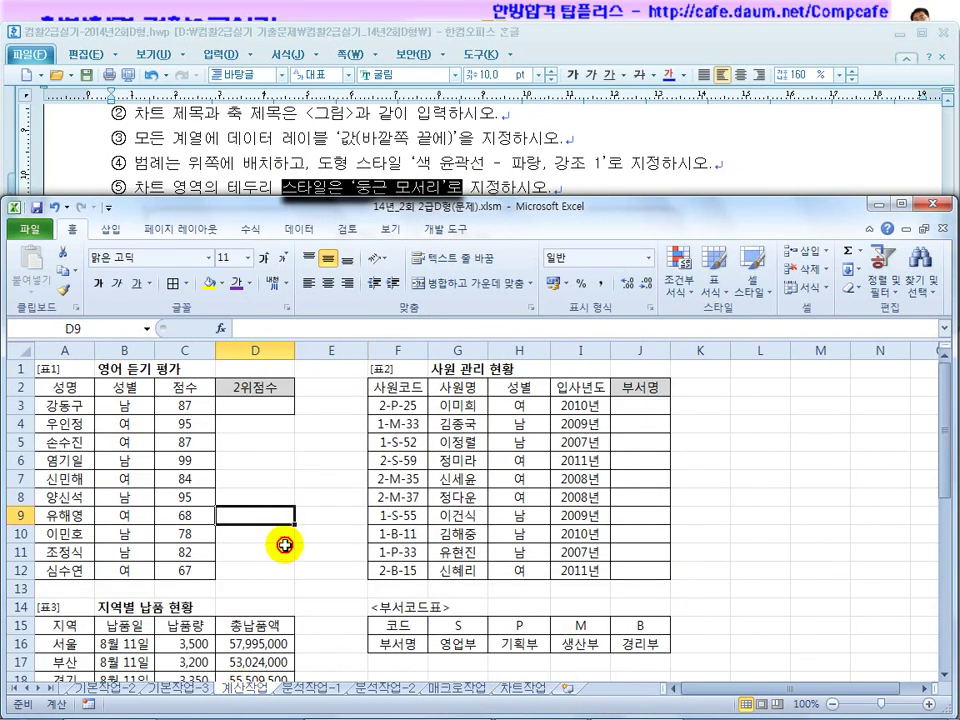
pyautogui.click(285, 183)
pyautogui.scroll(15, 340, 230)
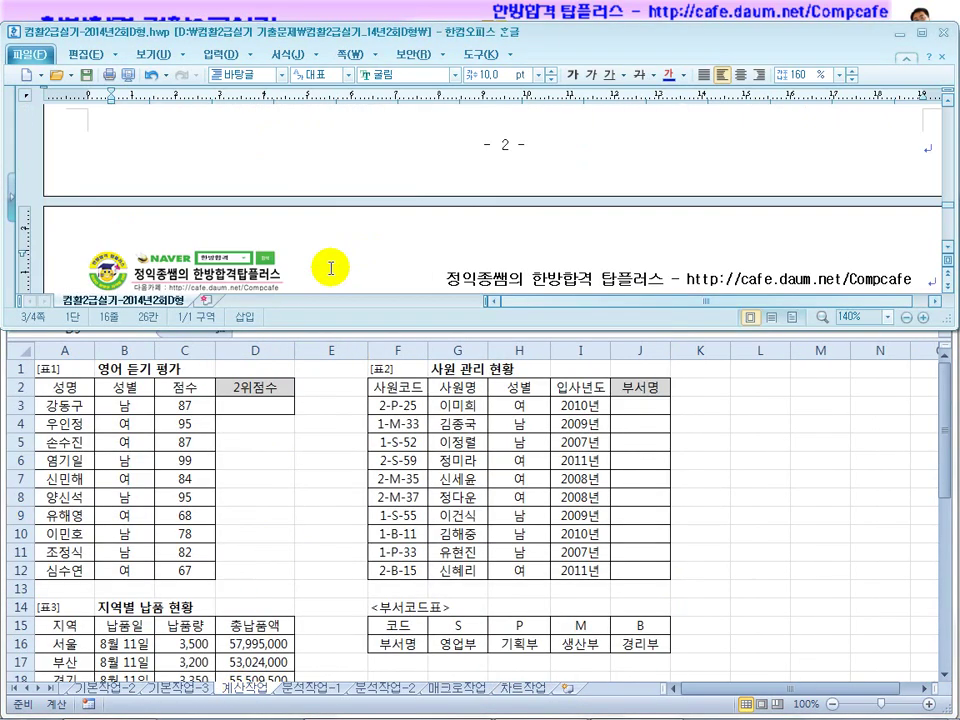
pyautogui.scroll(5, 320, 250)
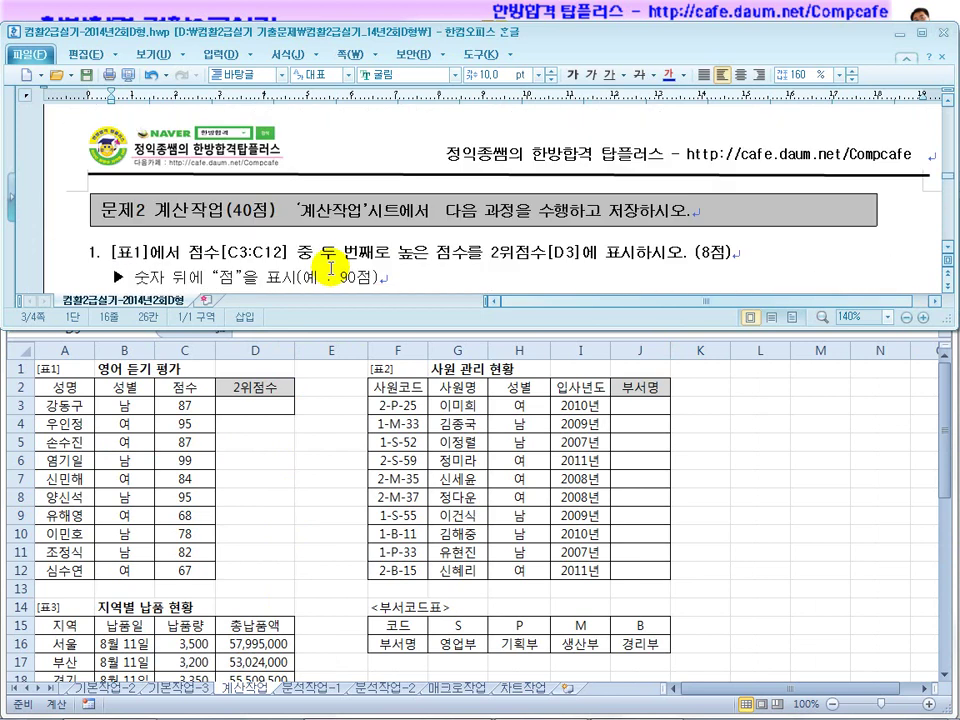
pyautogui.scroll(-1, 215, 200)
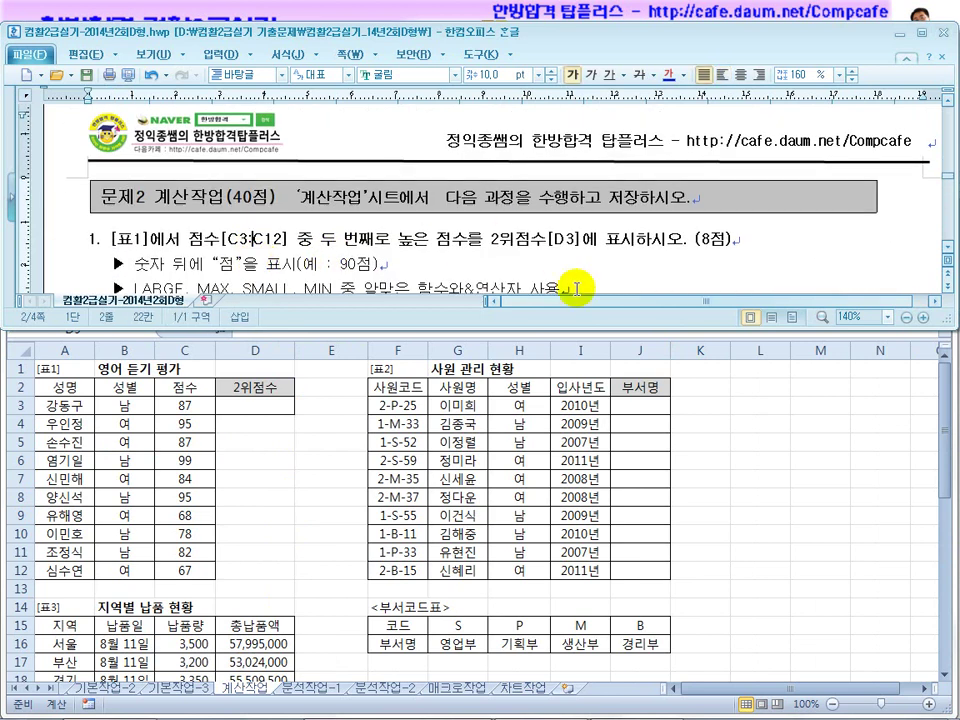
pyautogui.click(947, 250)
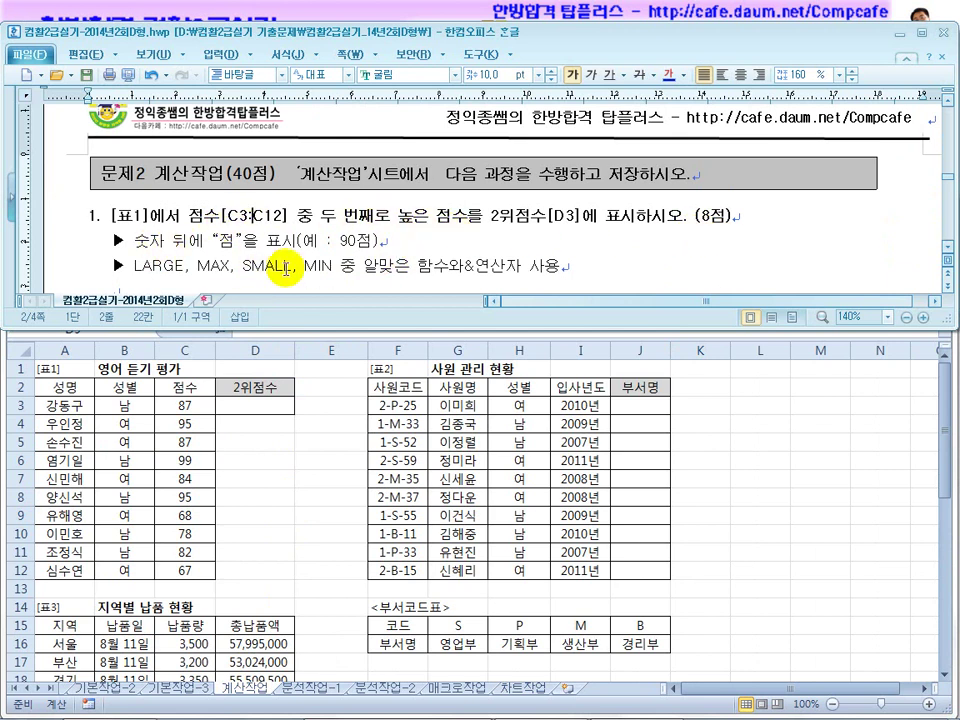
# Read task 1's instructions on the allowed functions, the & operator and the second-highest score for 표1.
pyautogui.click(148, 266)
pyautogui.scroll(-1, 209, 268)
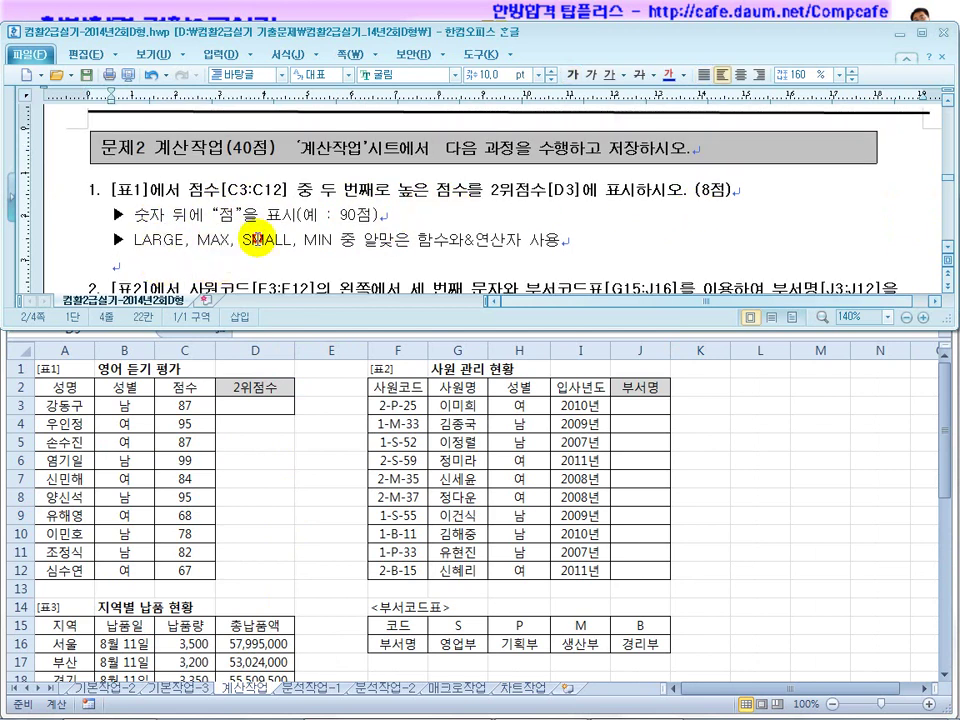
pyautogui.click(382, 242)
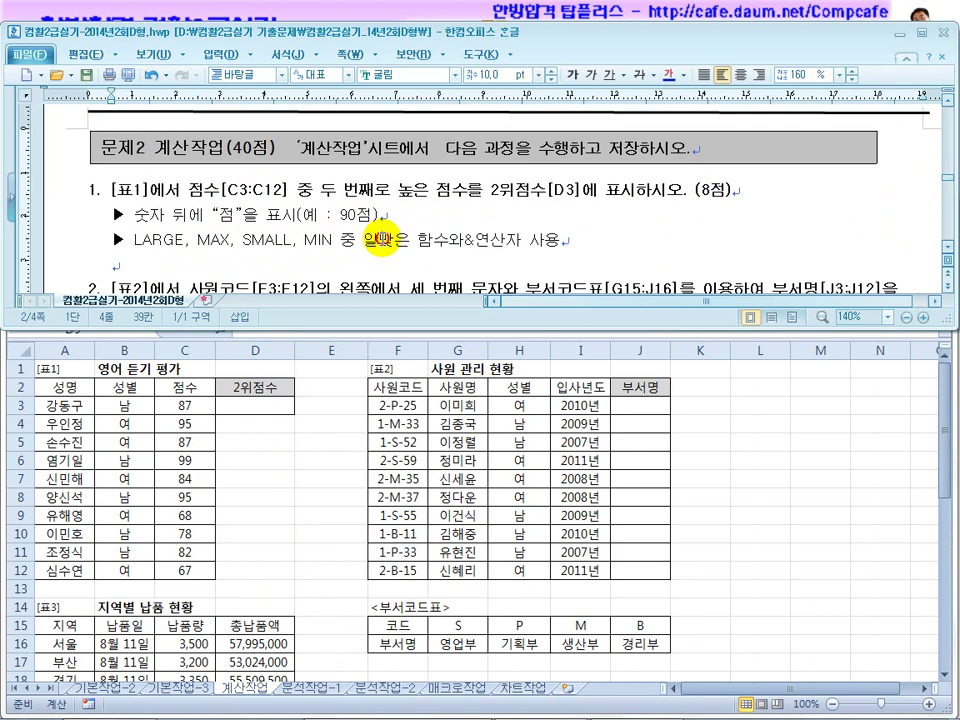
pyautogui.click(503, 250)
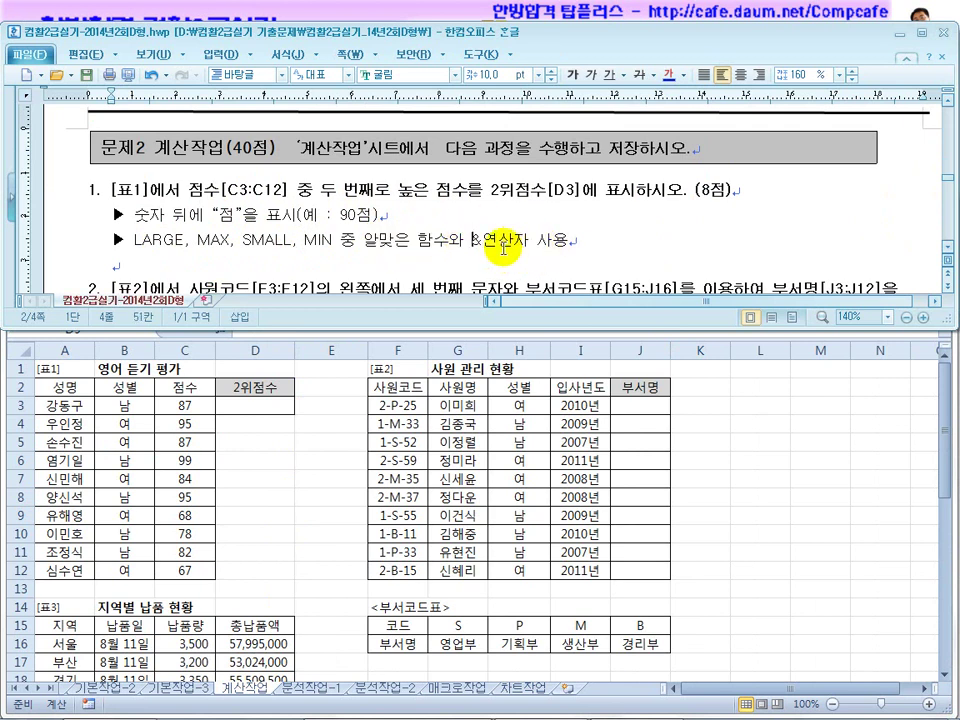
pyautogui.click(326, 190)
pyautogui.moveTo(330, 190); pyautogui.dragTo(476, 196)
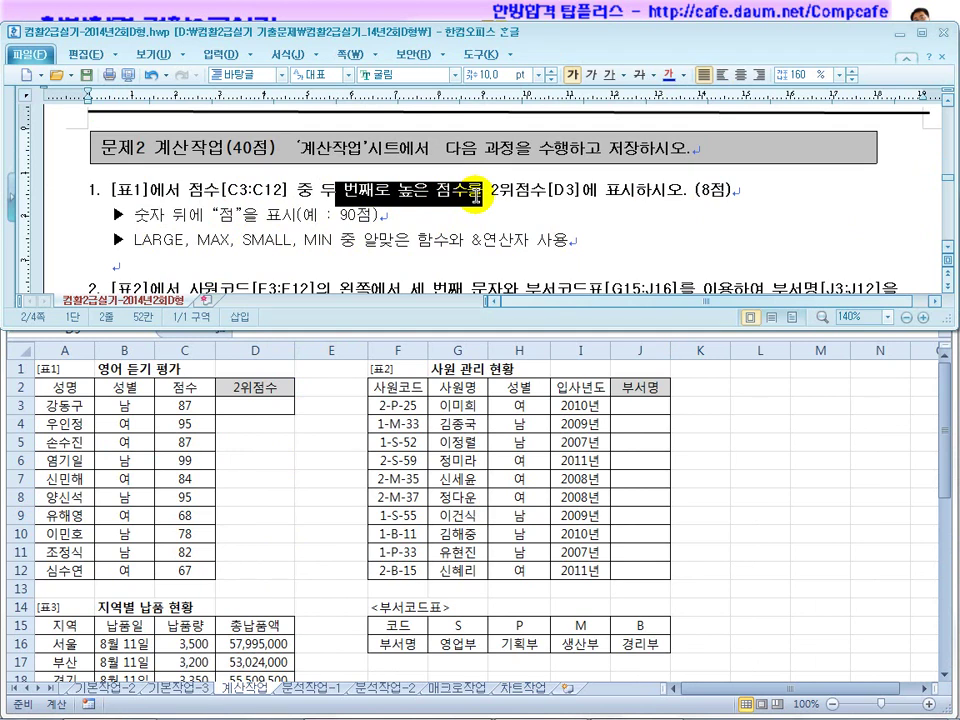
pyautogui.moveTo(476, 197); pyautogui.dragTo(466, 196)
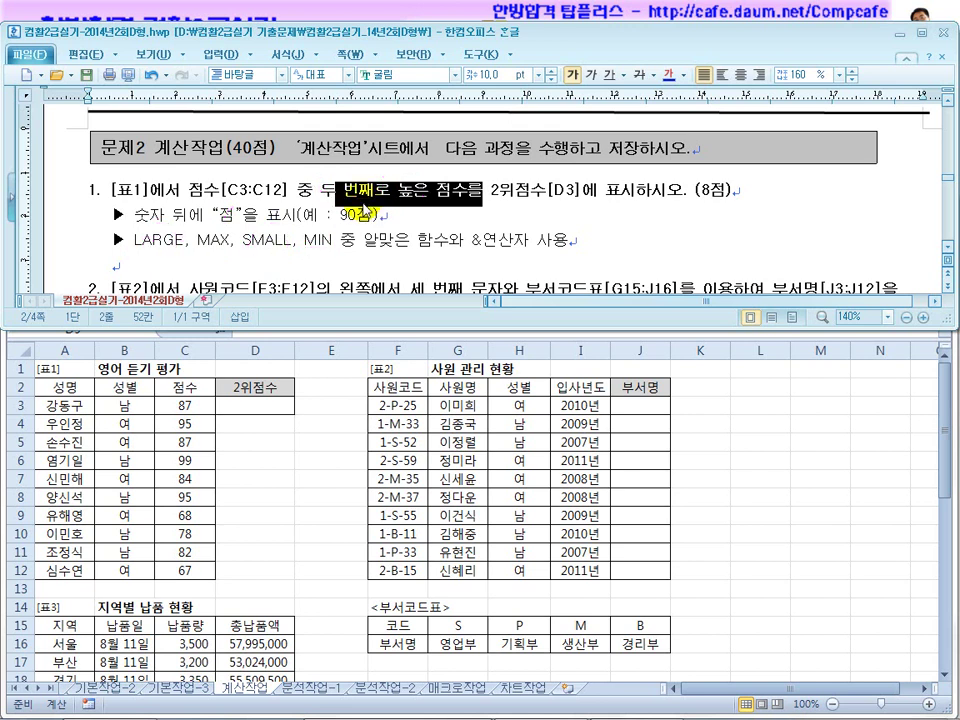
# Switch to Excel, start a formula in cell D3 and bring all of task 1's instructions into view above the sheet.
pyautogui.click(257, 424)
pyautogui.click(255, 406)
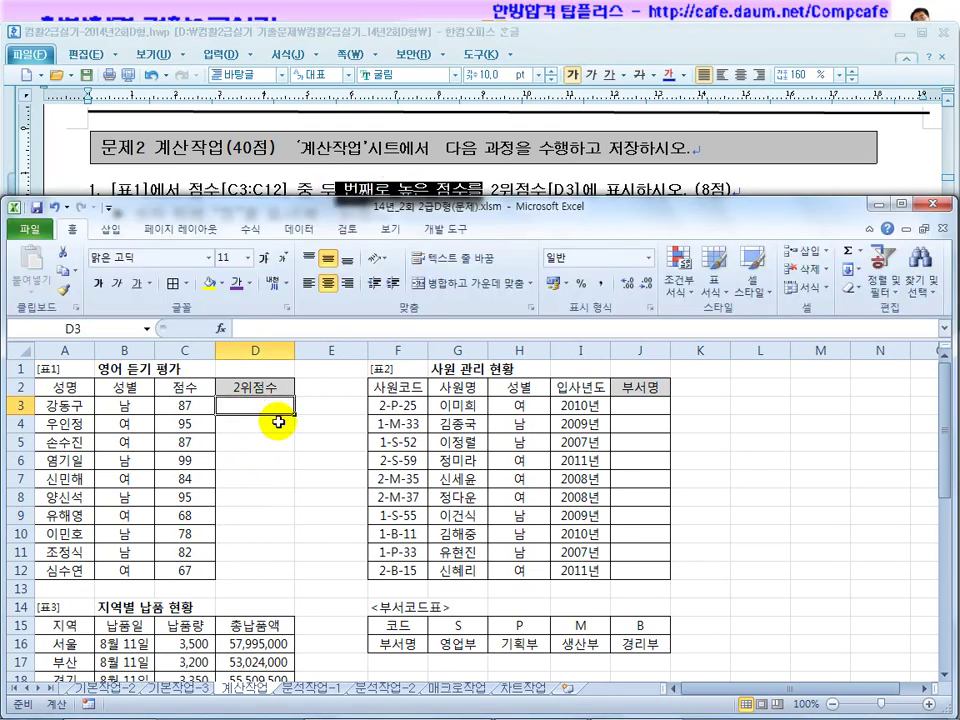
pyautogui.write('=')
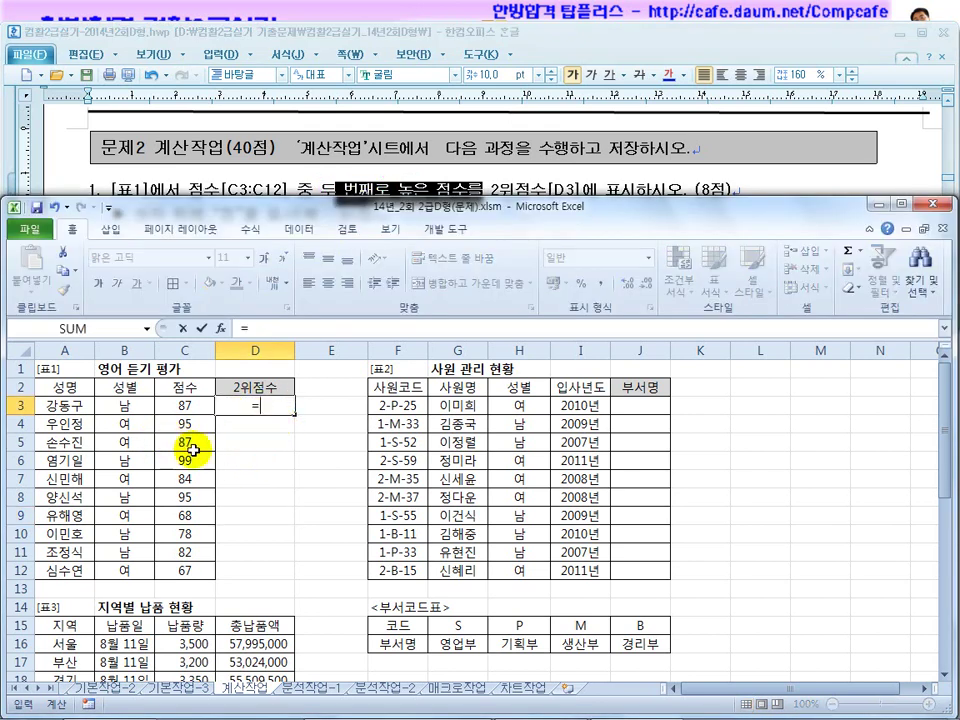
pyautogui.click(229, 135)
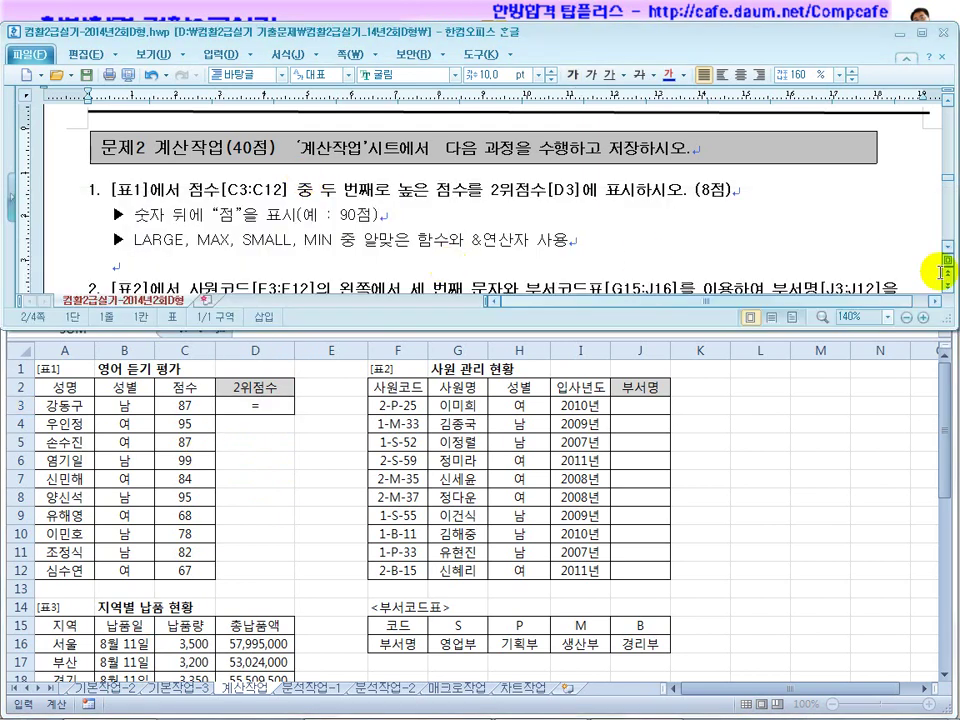
pyautogui.scroll(-3, 946, 250)
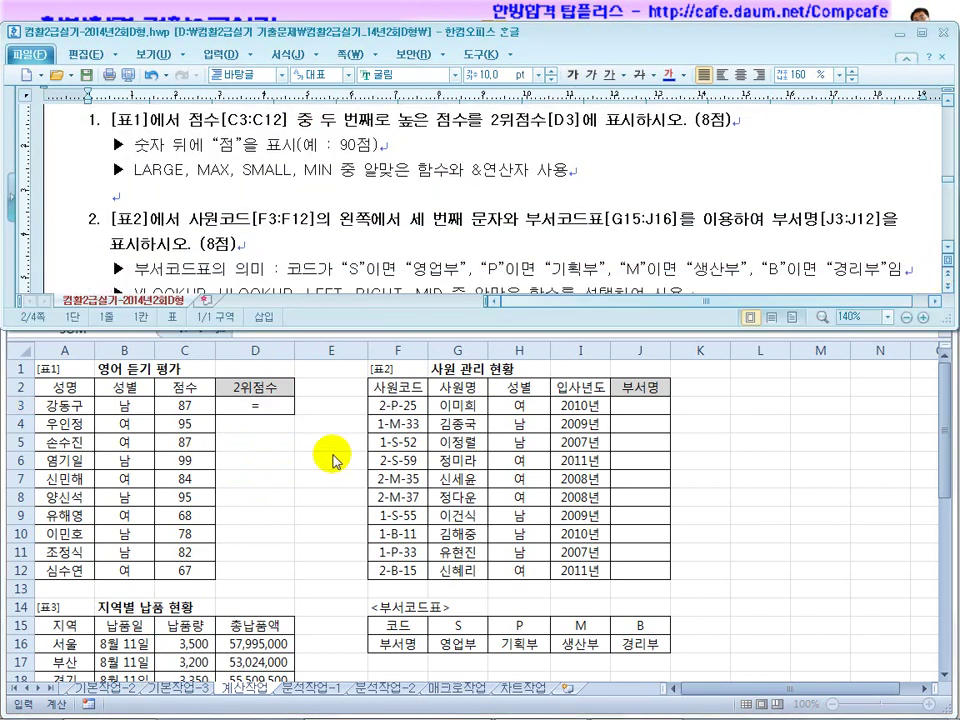
pyautogui.click(291, 427)
pyautogui.click(279, 409)
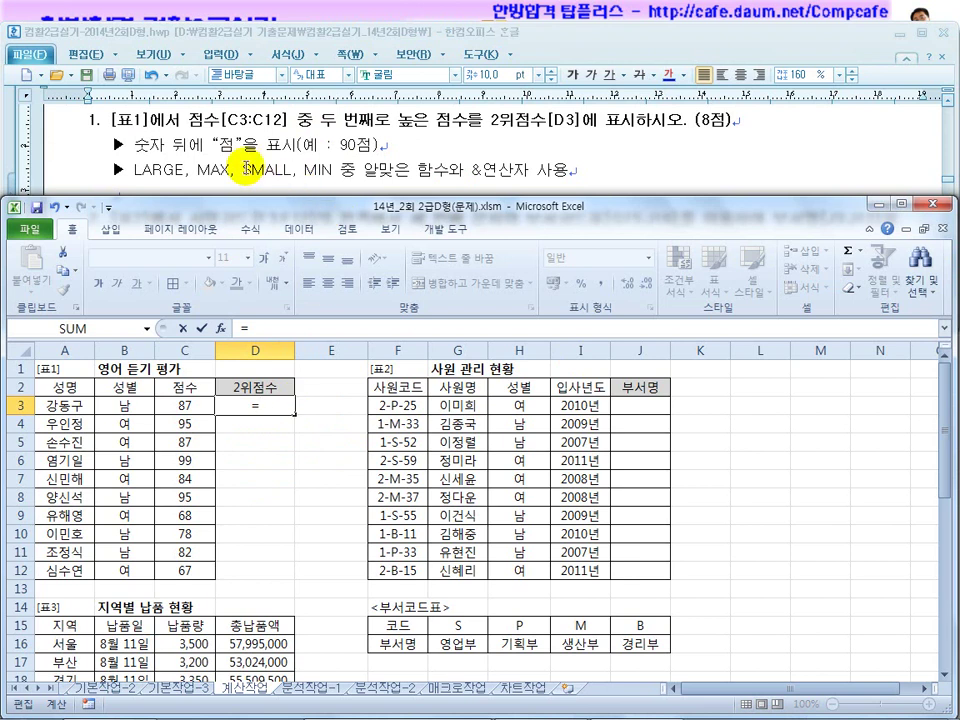
pyautogui.moveTo(186, 405); pyautogui.dragTo(188, 573)
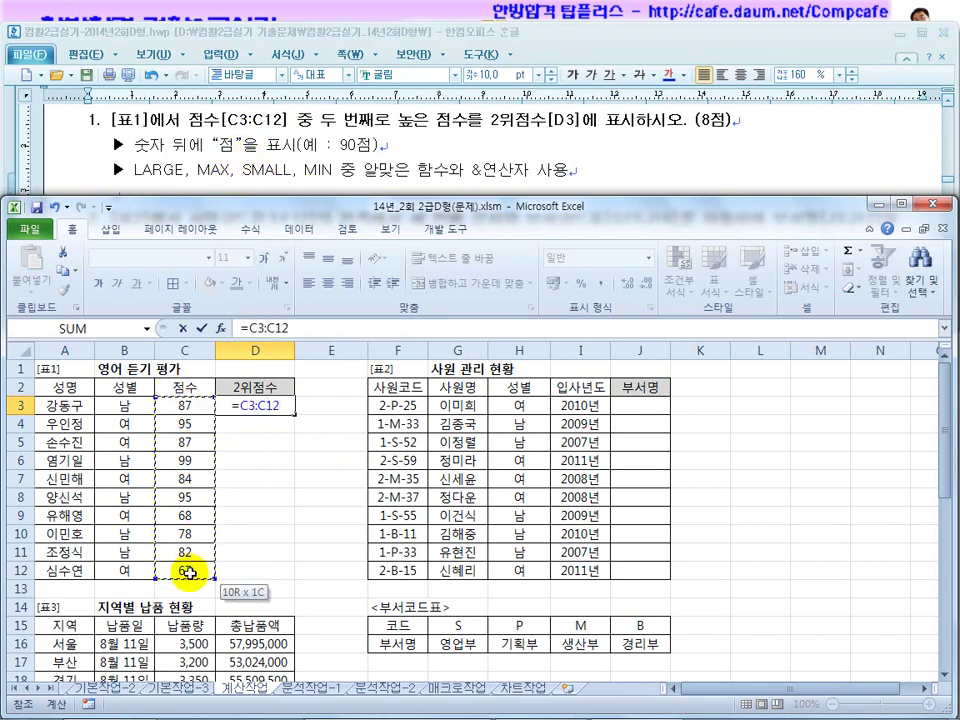
pyautogui.write(',2')
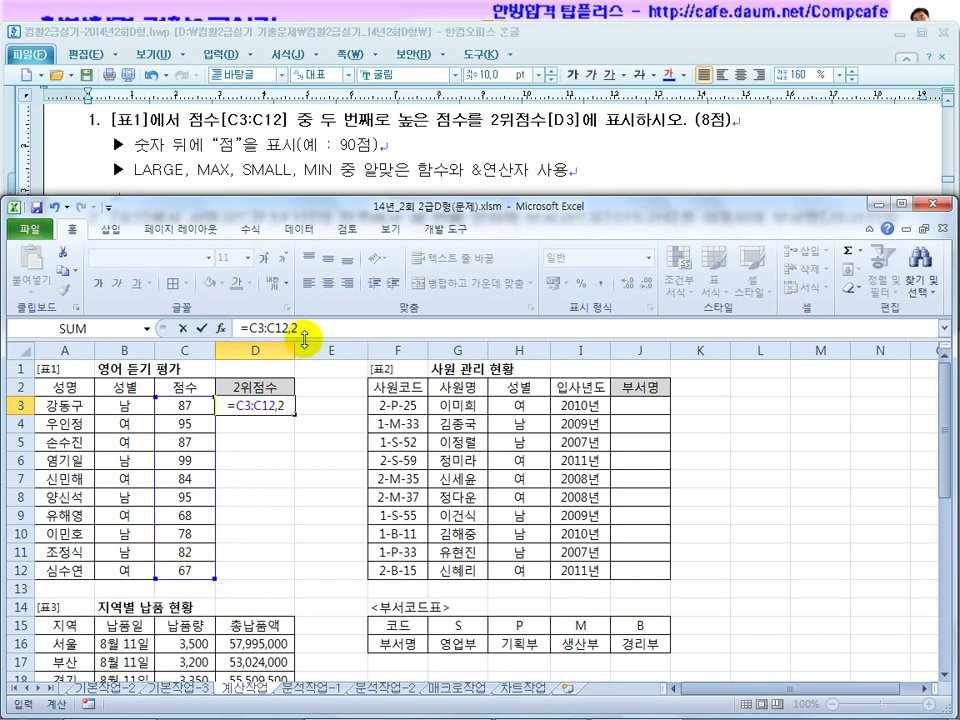
pyautogui.press('BackSpace')
pyautogui.press('BackSpace')
pyautogui.press('BackSpace')
pyautogui.press('BackSpace')
pyautogui.press('BackSpace')
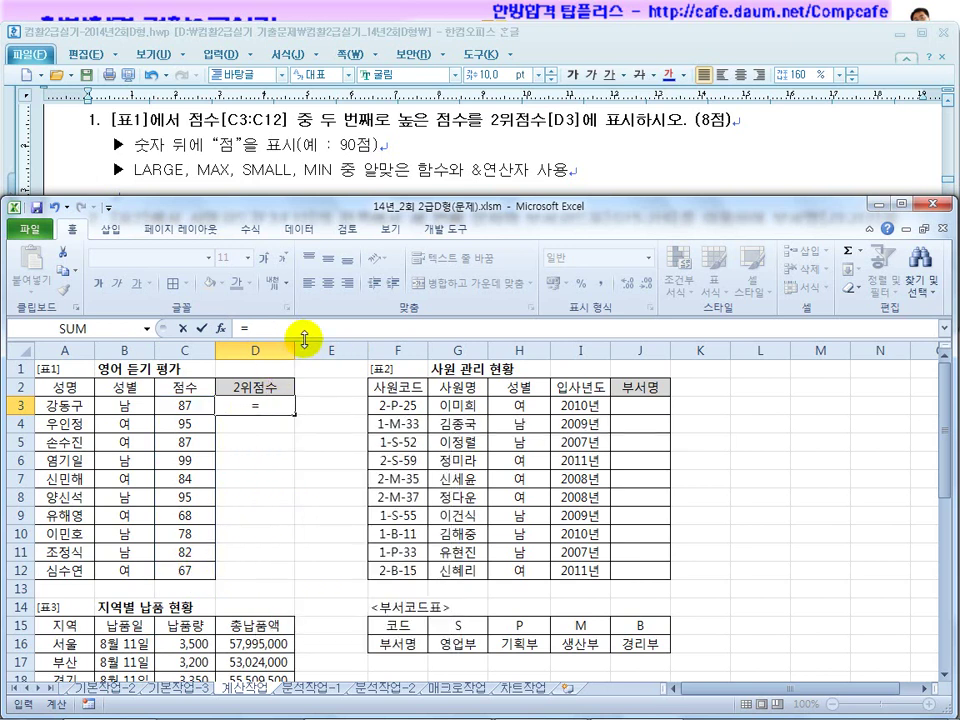
# Complete D3's formula as =LARGE($C$3:$C$12,2) to return the second-highest score in 표1.
pyautogui.write('Large(')
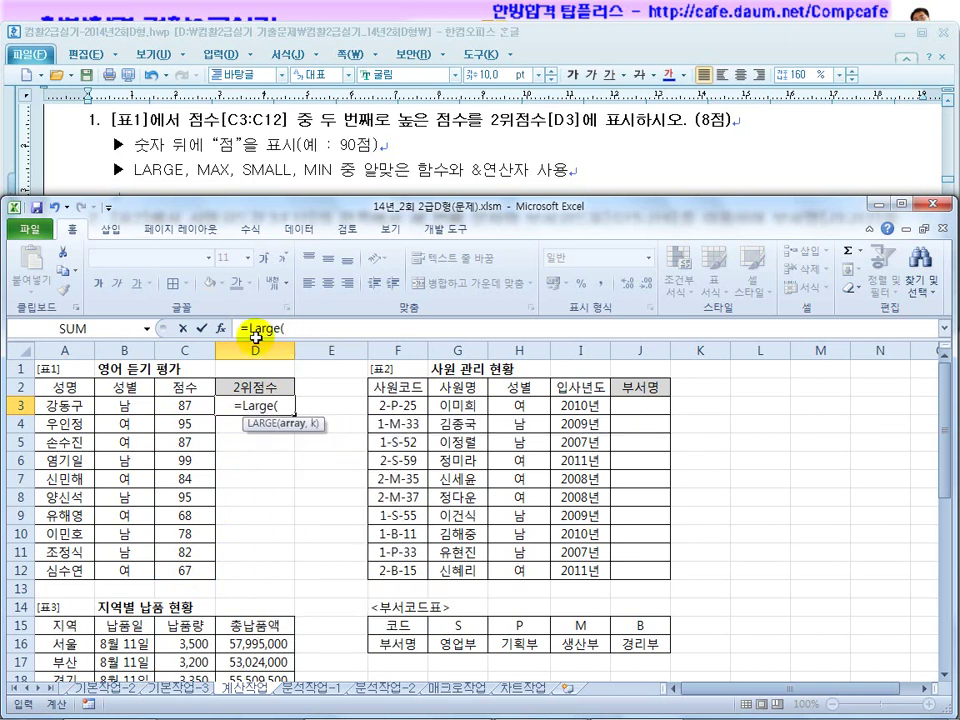
pyautogui.moveTo(185, 405); pyautogui.dragTo(193, 574)
pyautogui.press('F4')
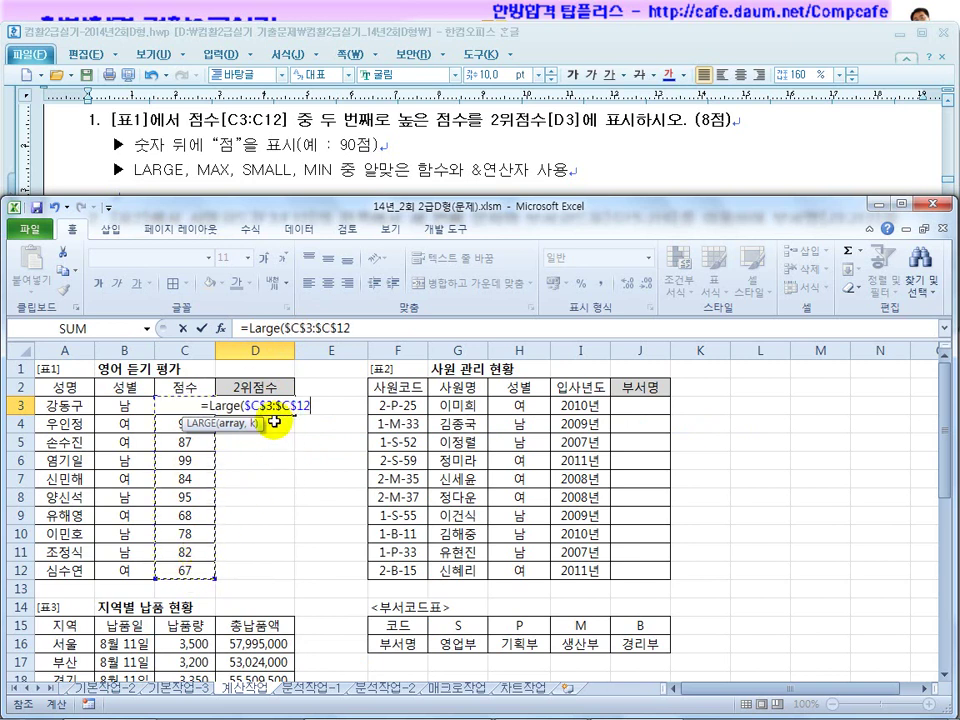
pyautogui.write(',2')
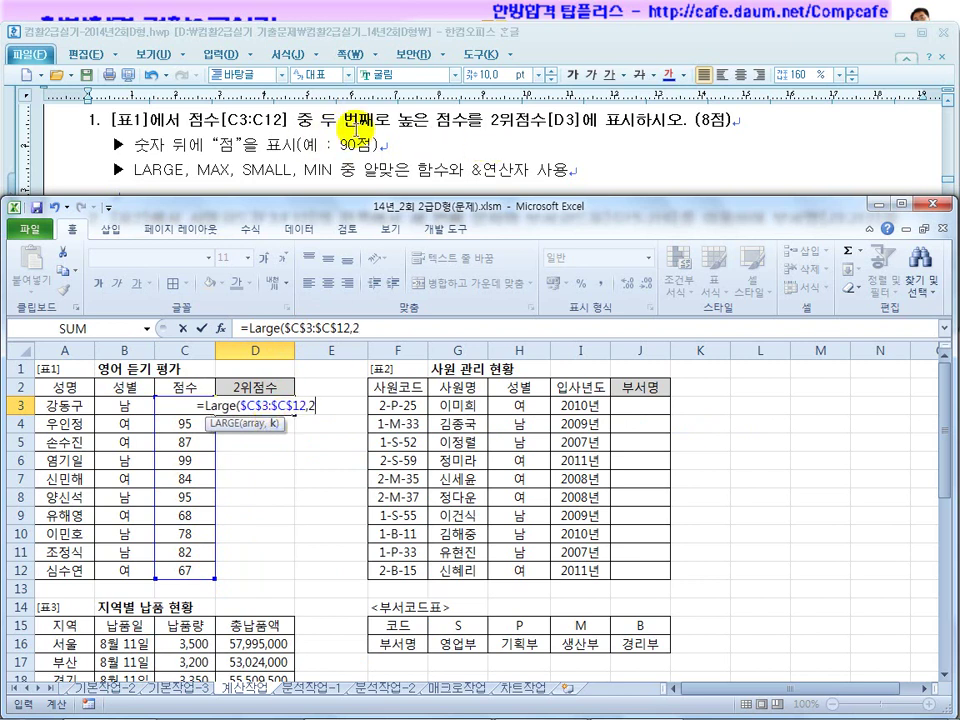
pyautogui.press('BackSpace')
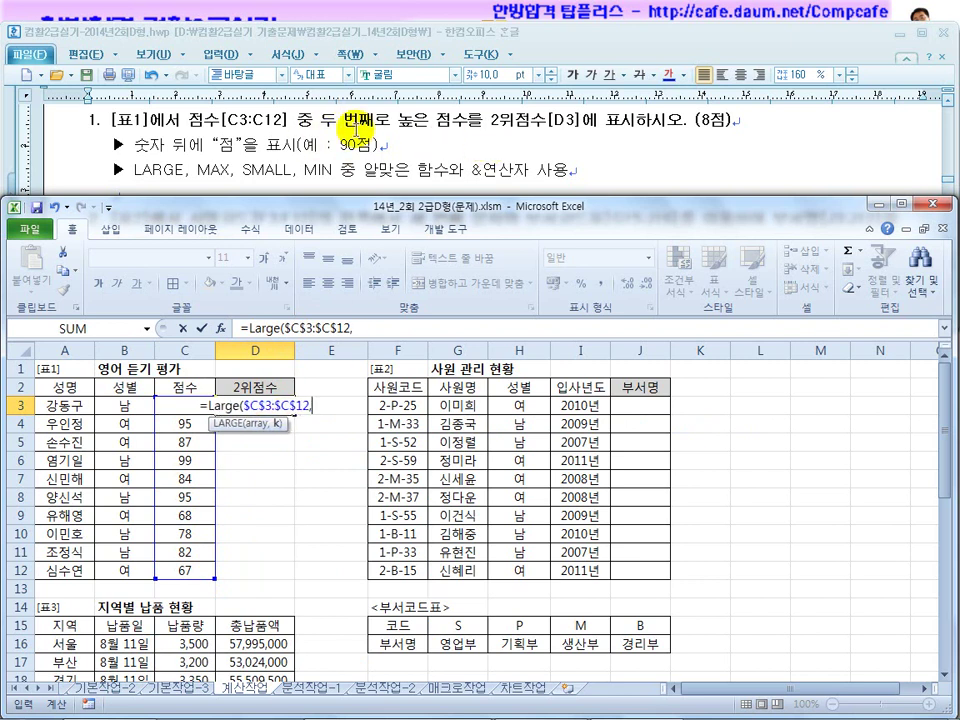
pyautogui.press('BackSpace')
pyautogui.write(',2)')
pyautogui.press('Return')
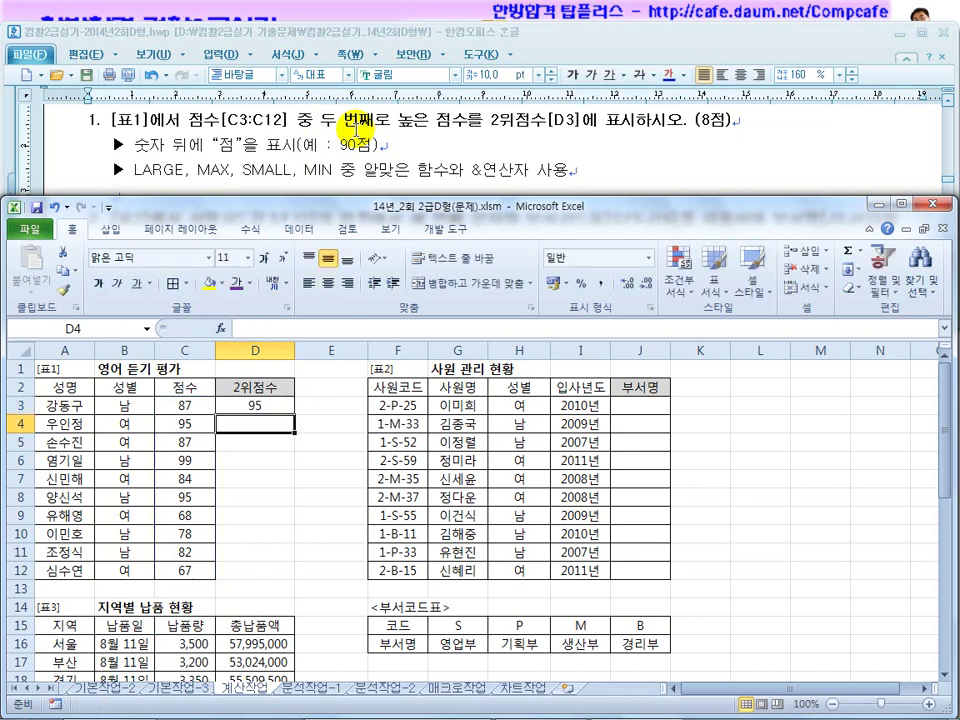
# Check the top scores in column C and append &"점" to the LARGE formula in D3.
pyautogui.click(195, 460)
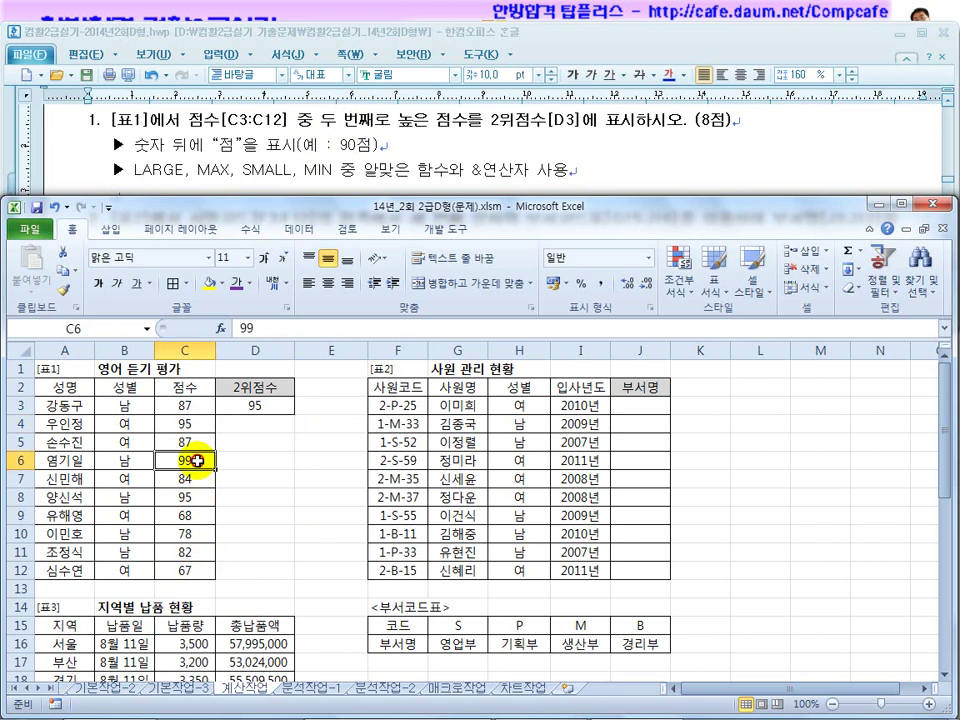
pyautogui.click(190, 424)
pyautogui.click(257, 405)
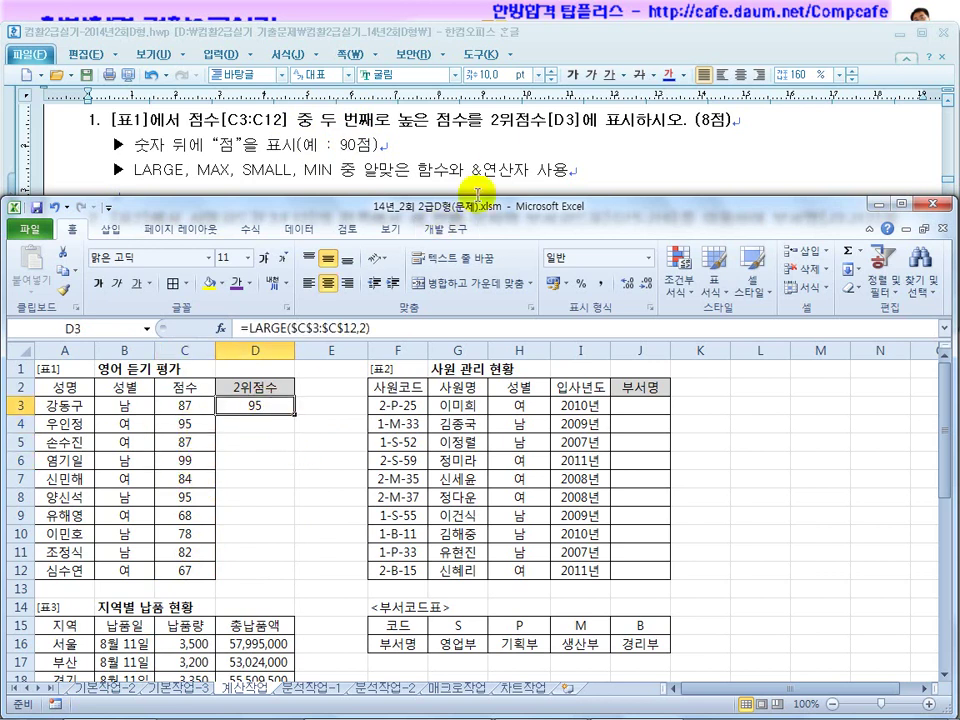
pyautogui.click(407, 328)
pyautogui.write('&"')
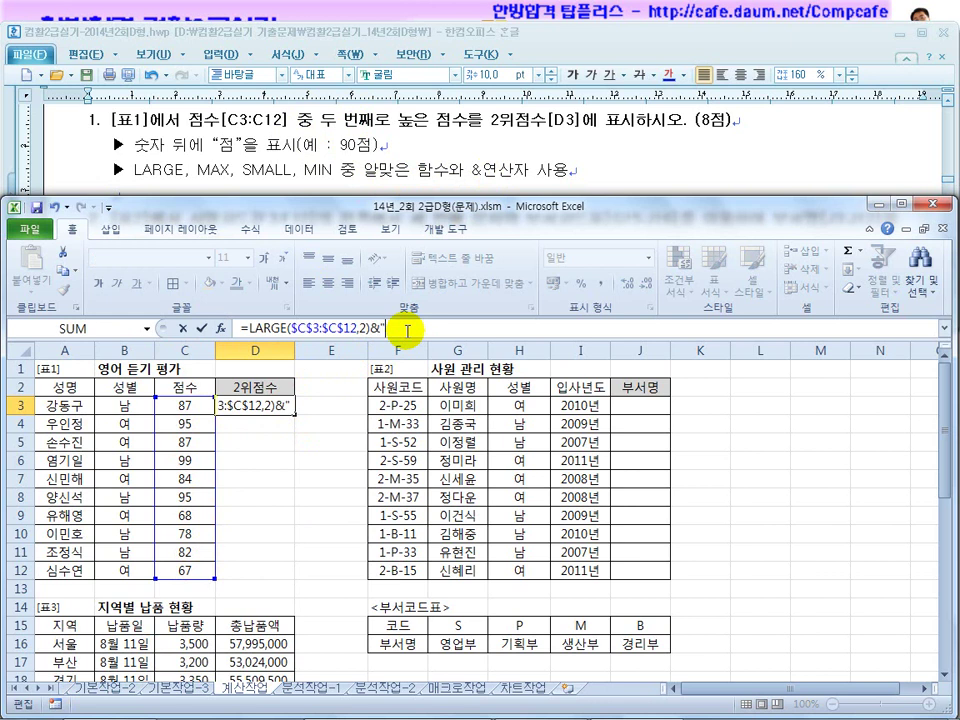
pyautogui.write('점"')
pyautogui.press('Return')
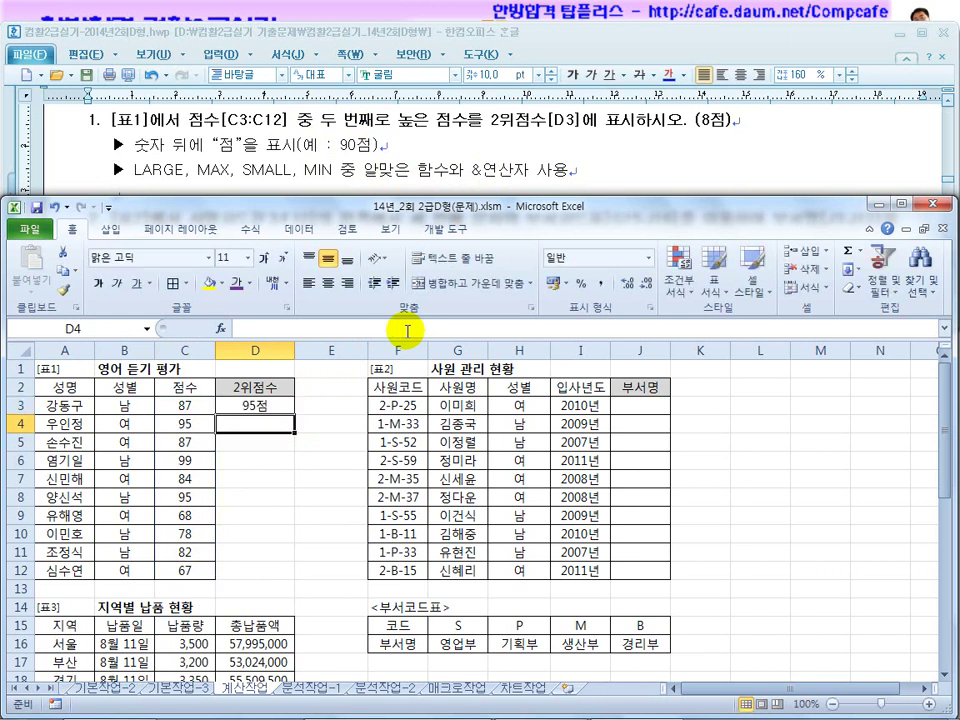
pyautogui.click(278, 404)
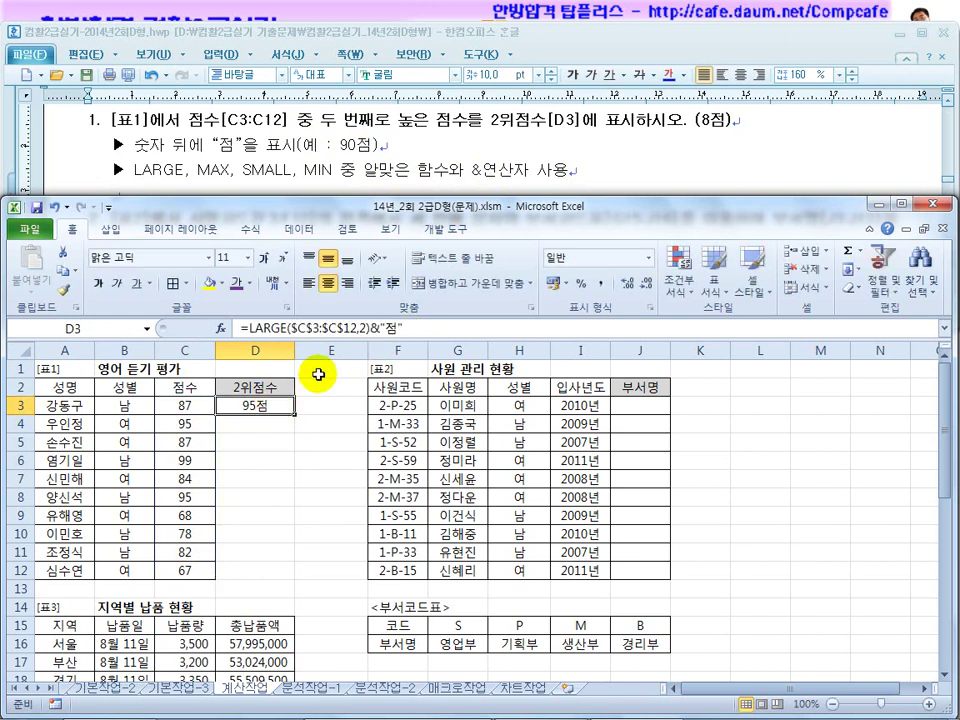
# Switch to the Hangul exam document and read task 2's instructions for 표2, including the department code meanings and allowed functions.
pyautogui.click(430, 196)
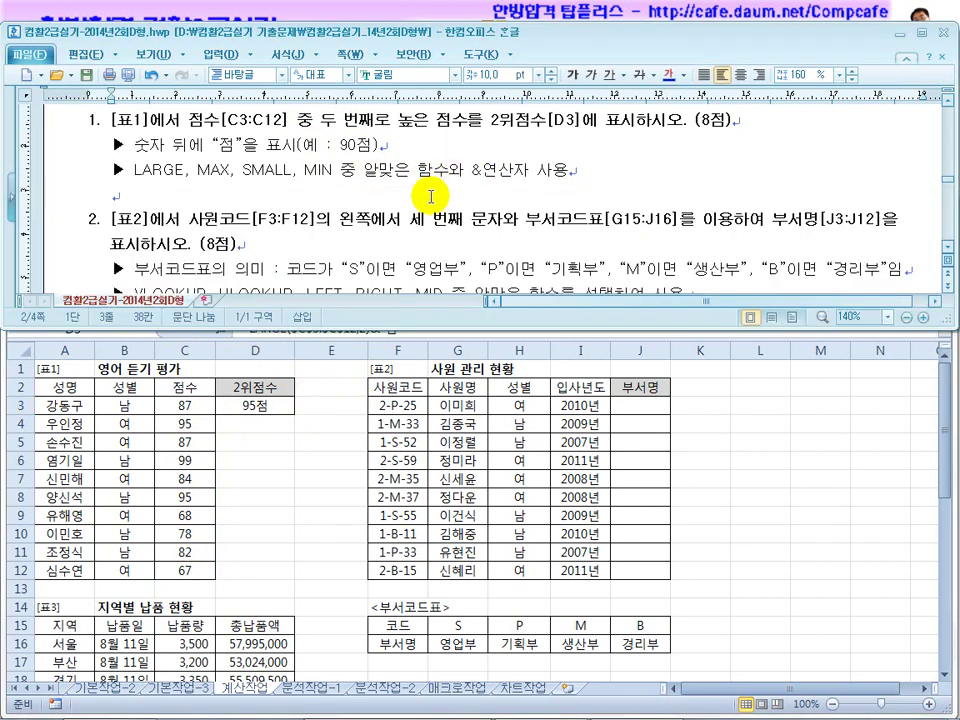
pyautogui.scroll(-2, 430, 196)
pyautogui.scroll(-2, 430, 200)
pyautogui.scroll(2, 400, 205)
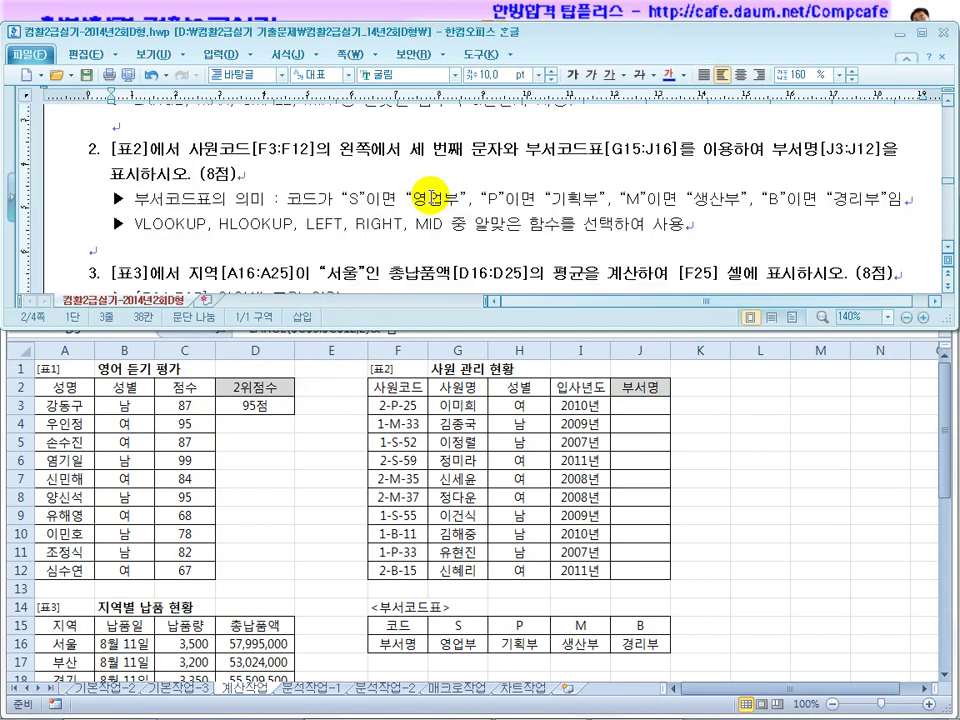
pyautogui.click(310, 225)
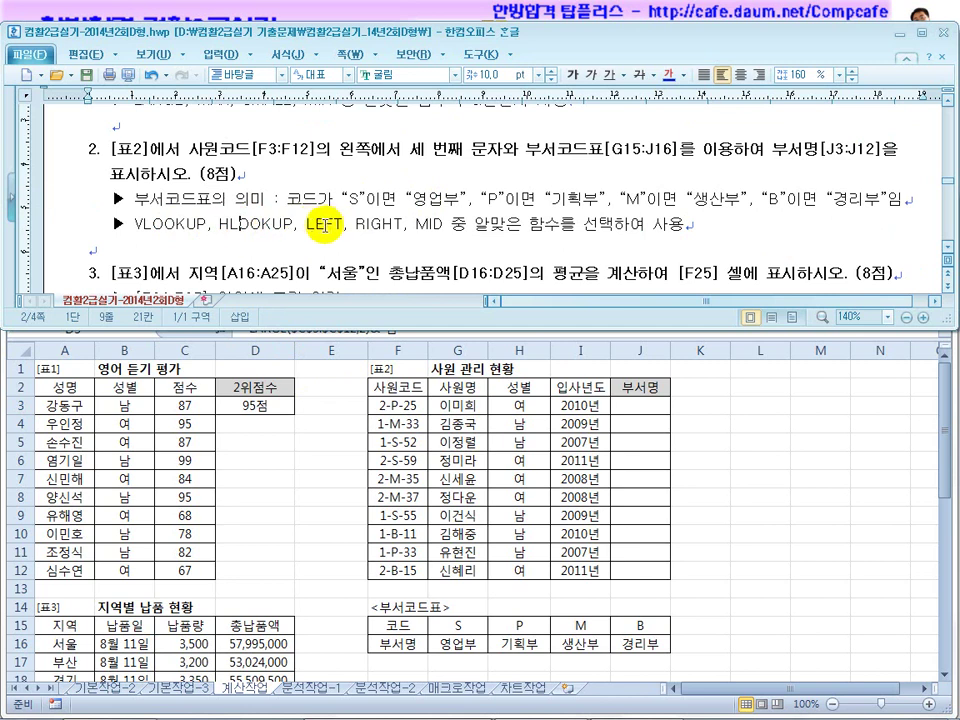
pyautogui.moveTo(595, 228); pyautogui.dragTo(460, 228)
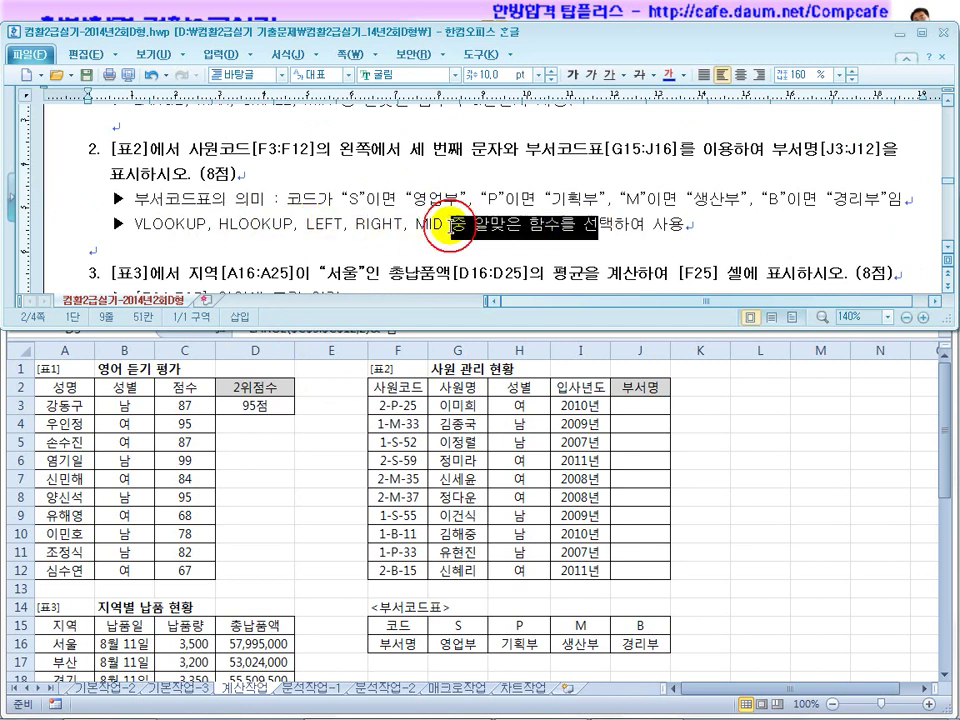
# Switch to Excel and examine the third character of the codes in F3:F12 and the horizontal layout of 부서코드표.
pyautogui.click(677, 486)
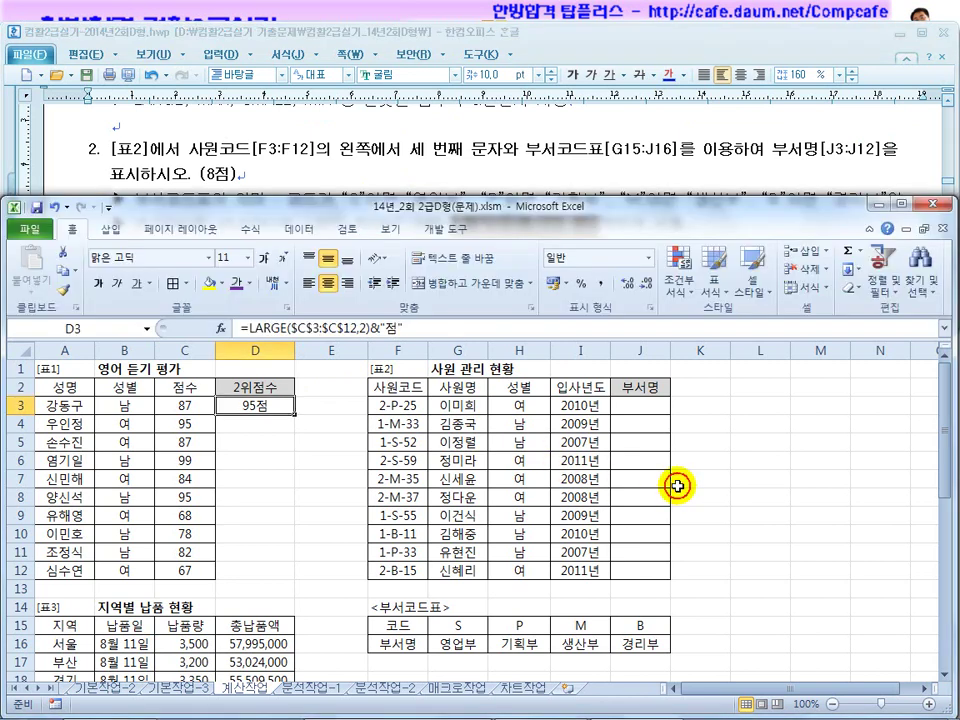
pyautogui.click(401, 405)
pyautogui.moveTo(401, 405); pyautogui.dragTo(401, 570)
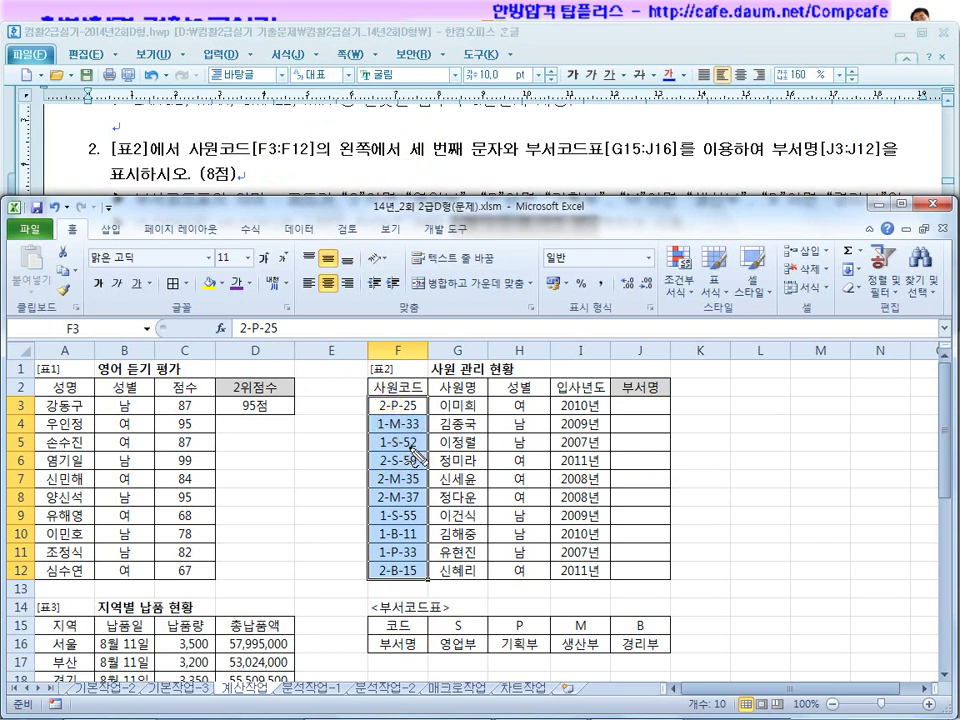
pyautogui.moveTo(401, 414); pyautogui.dragTo(405, 398)
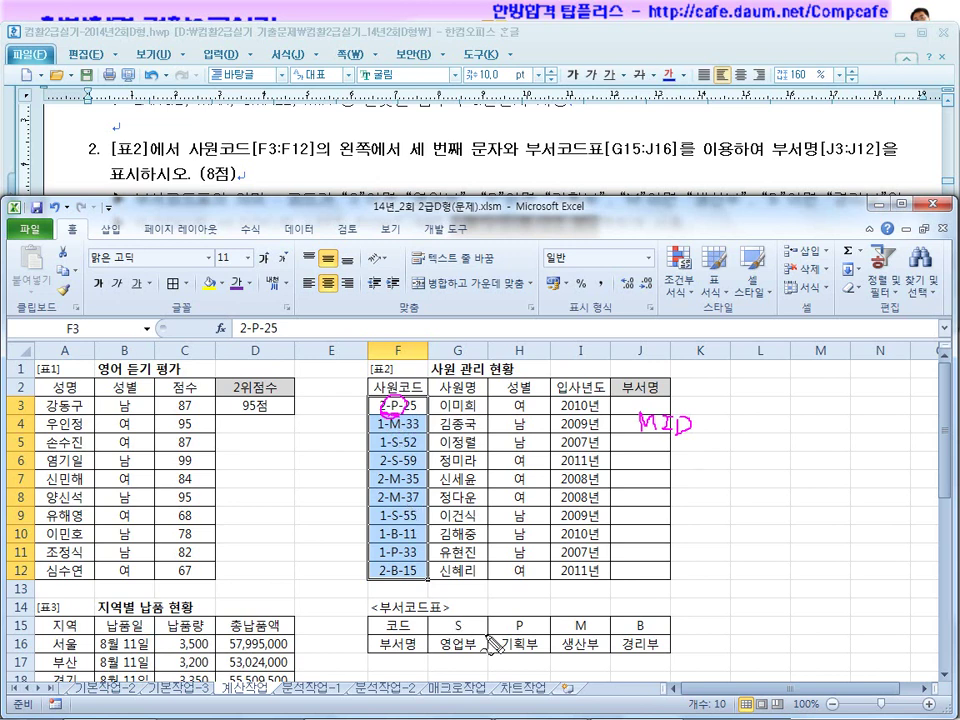
pyautogui.moveTo(575, 626); pyautogui.dragTo(522, 640)
pyautogui.moveTo(440, 636); pyautogui.dragTo(658, 648)
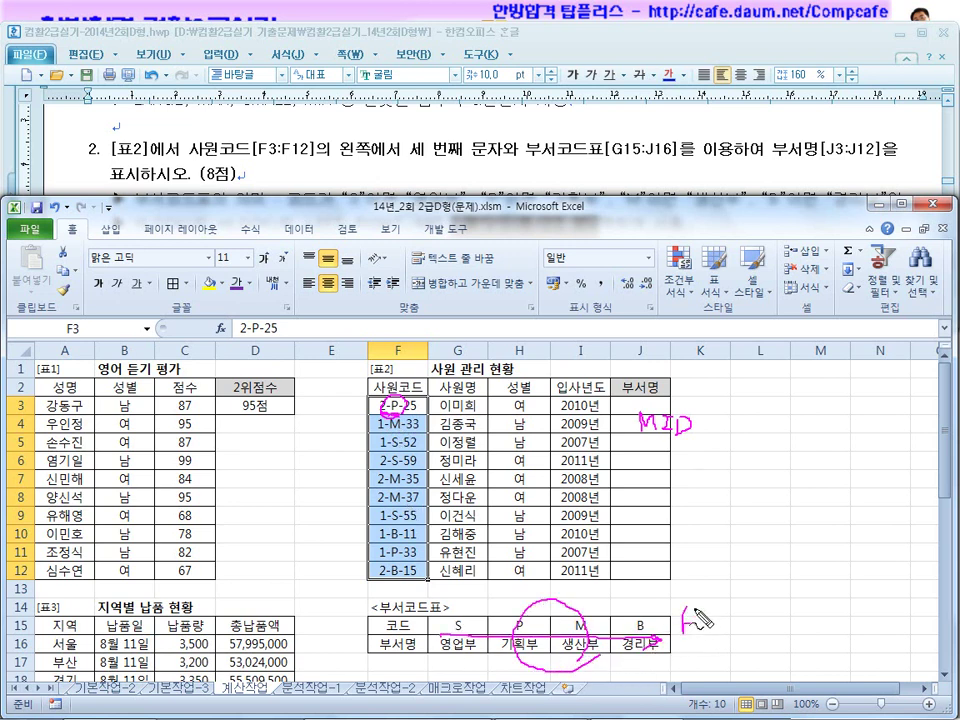
pyautogui.moveTo(765, 640)
pyautogui.mouseDown()
pyautogui.moveTo(785, 635)
pyautogui.moveTo(770, 648)
pyautogui.mouseUp()
pyautogui.moveTo(343, 562); pyautogui.dragTo(343, 636)
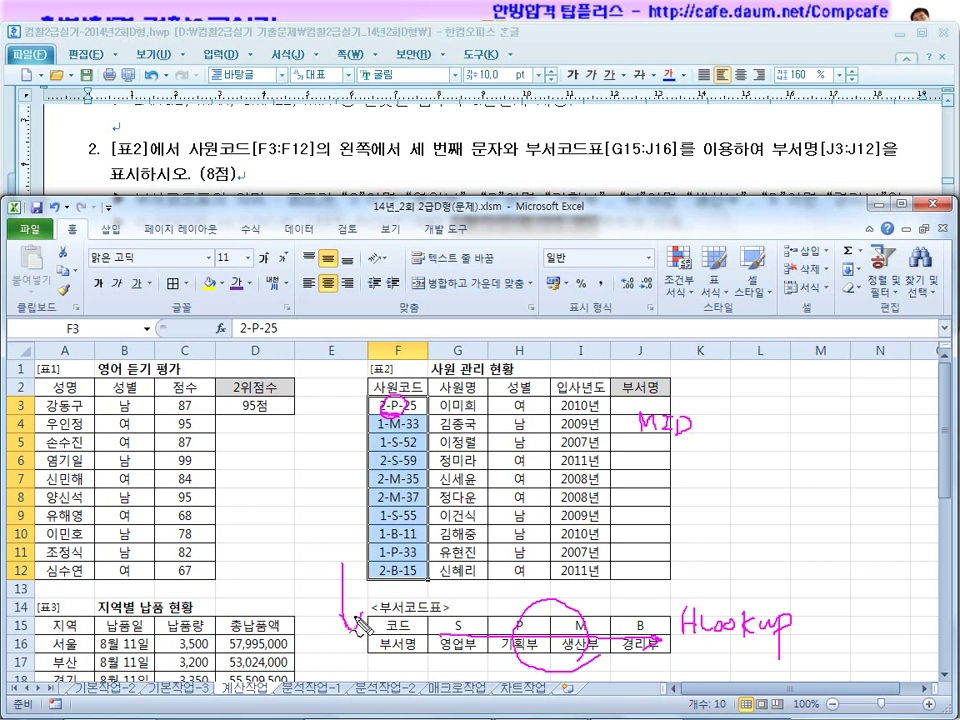
pyautogui.moveTo(673, 428)
pyautogui.mouseDown()
pyautogui.moveTo(690, 425)
pyautogui.moveTo(700, 469)
pyautogui.mouseUp()
pyautogui.moveTo(748, 646); pyautogui.dragTo(750, 652)
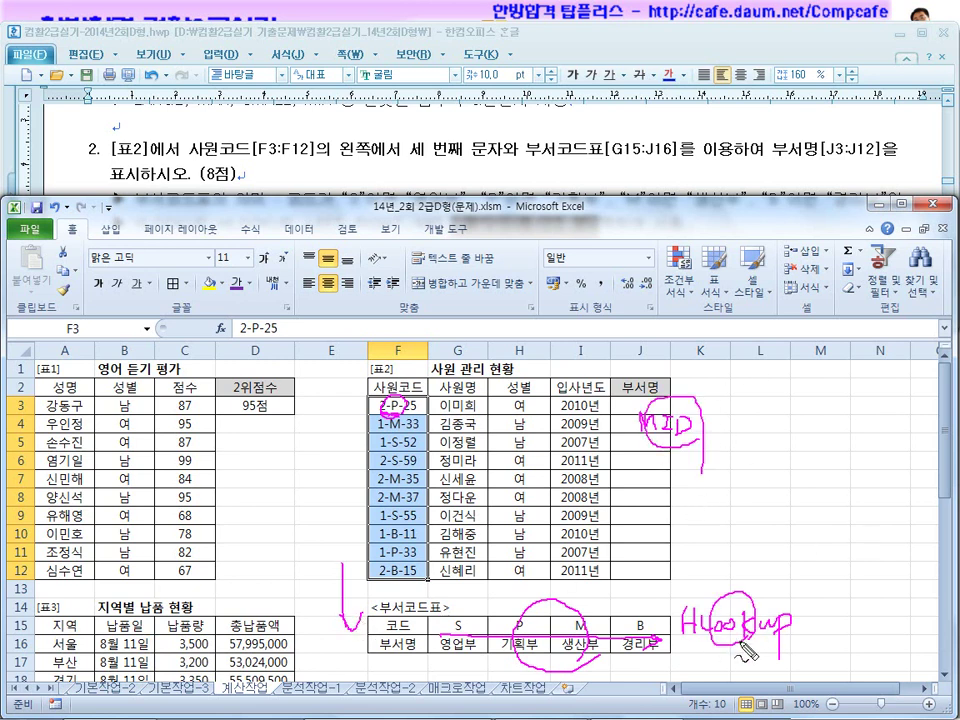
pyautogui.press('Escape')
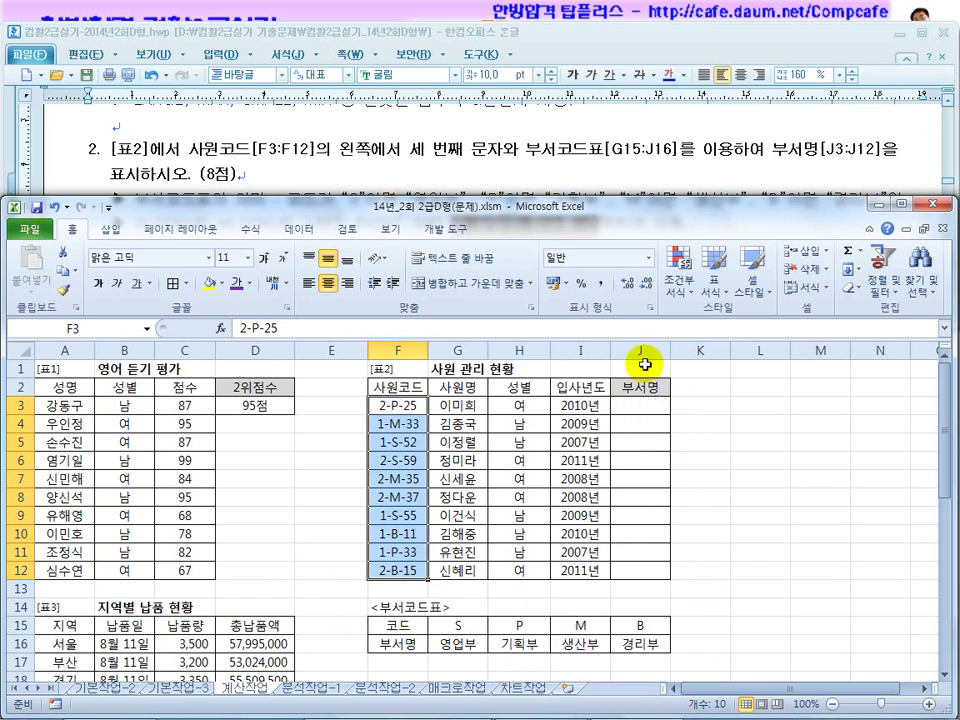
# Return to the Hangul document and check HLOOKUP and MID in task 2's list of allowed functions.
pyautogui.click(542, 171)
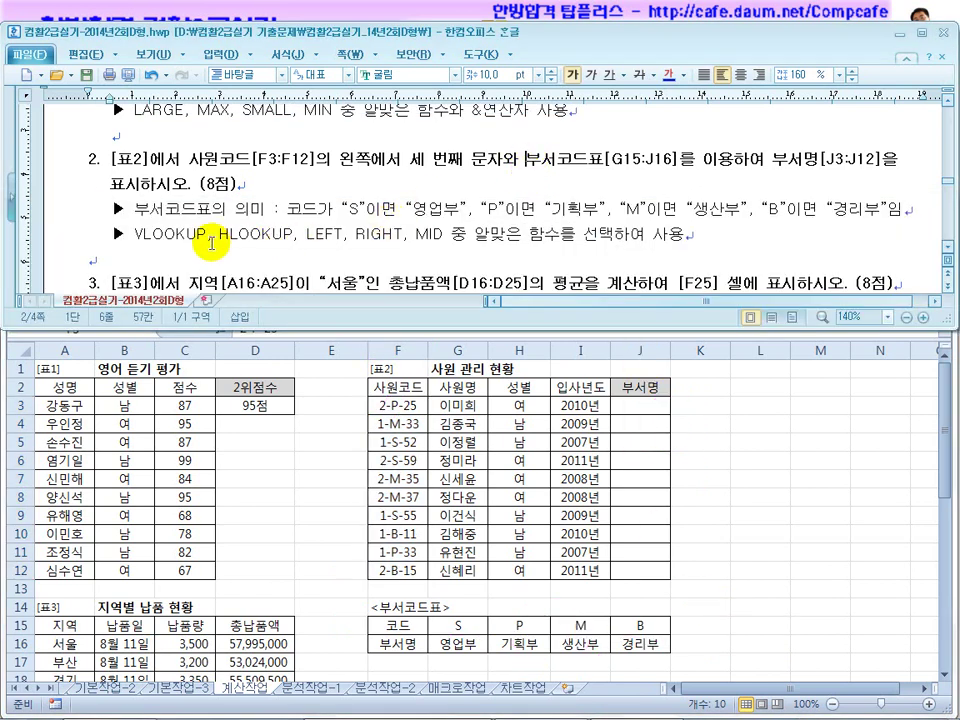
pyautogui.moveTo(238, 237); pyautogui.dragTo(272, 237)
pyautogui.click(407, 237)
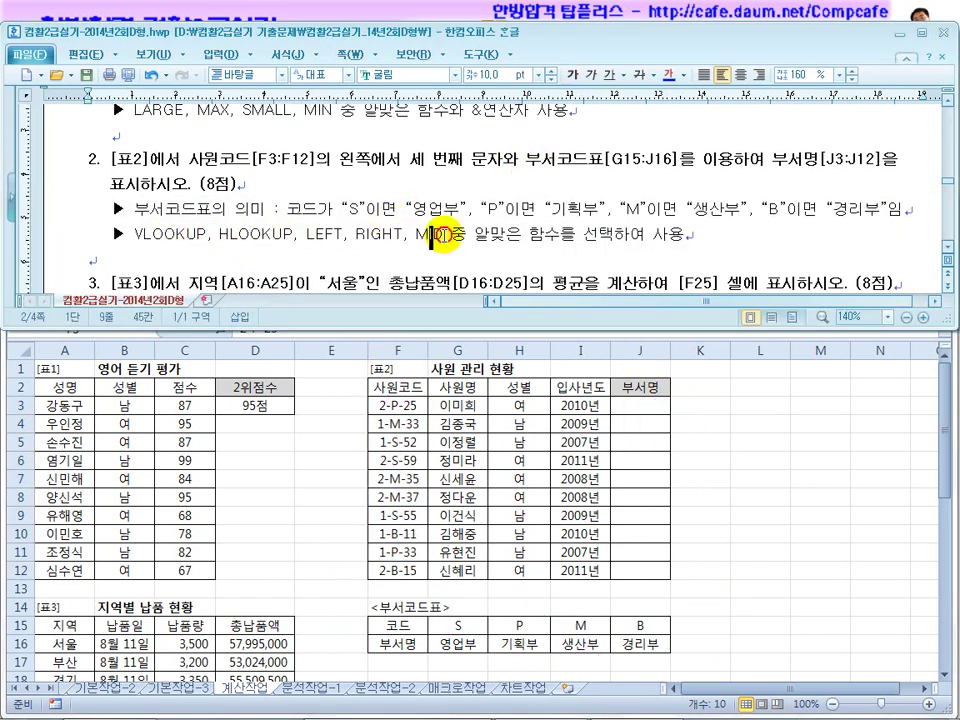
# Switch to Excel and start a MID formula in J3 with employee code F3 as its text.
pyautogui.click(625, 406)
pyautogui.click(625, 406)
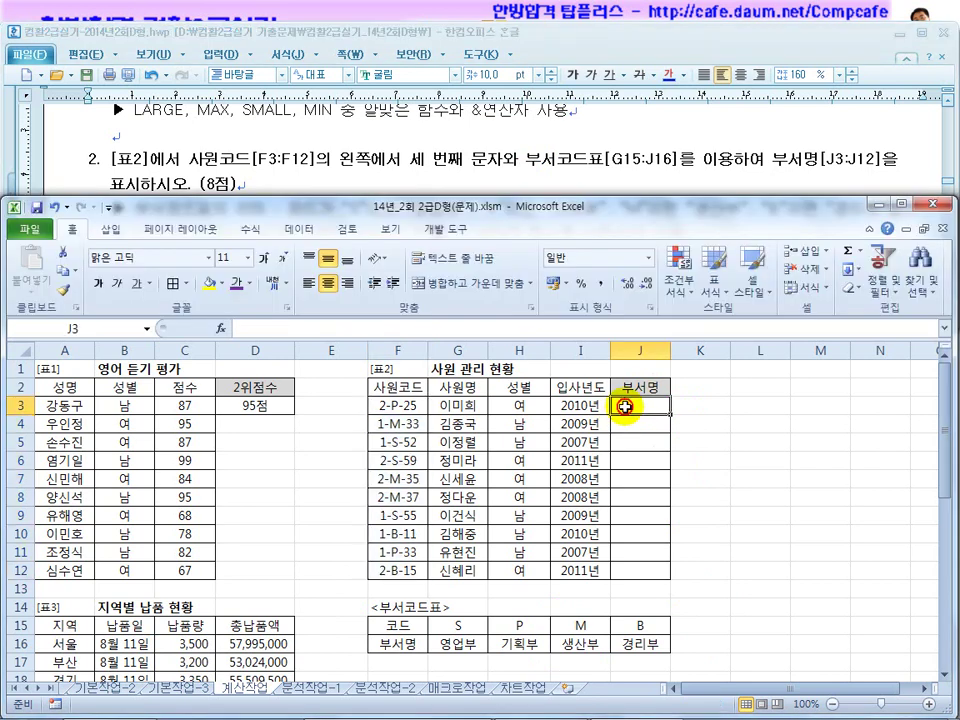
pyautogui.write('=')
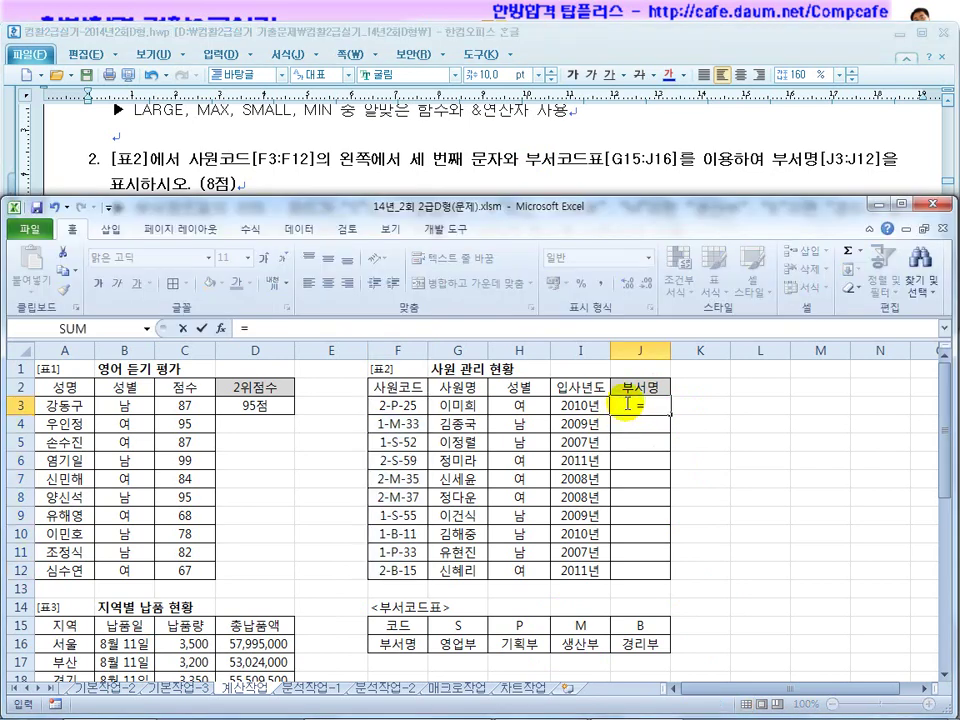
pyautogui.write('mid(')
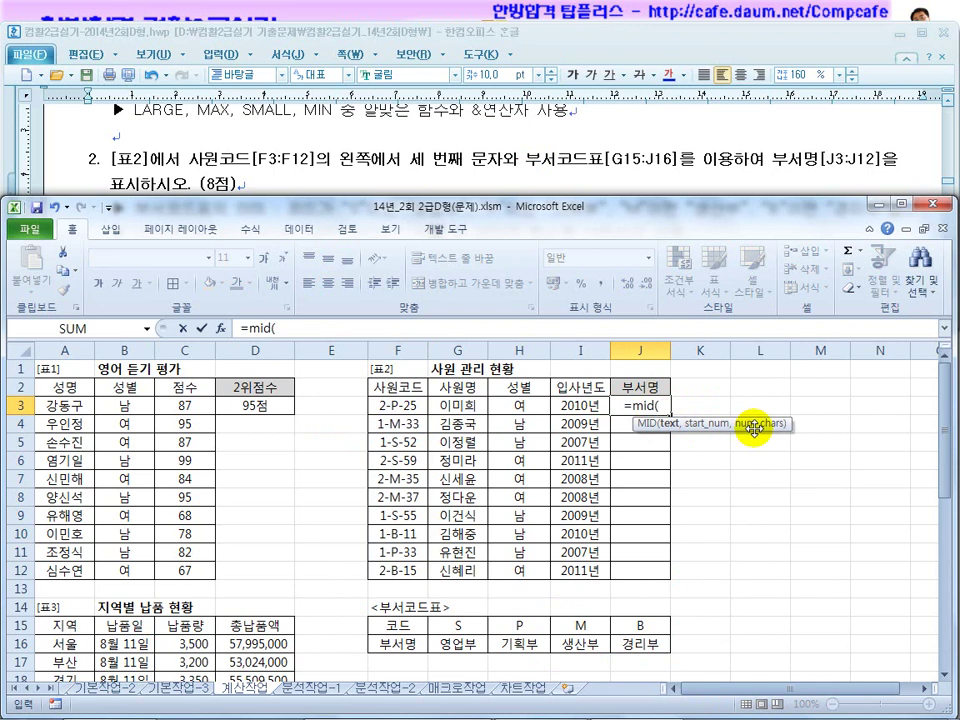
pyautogui.click(409, 406)
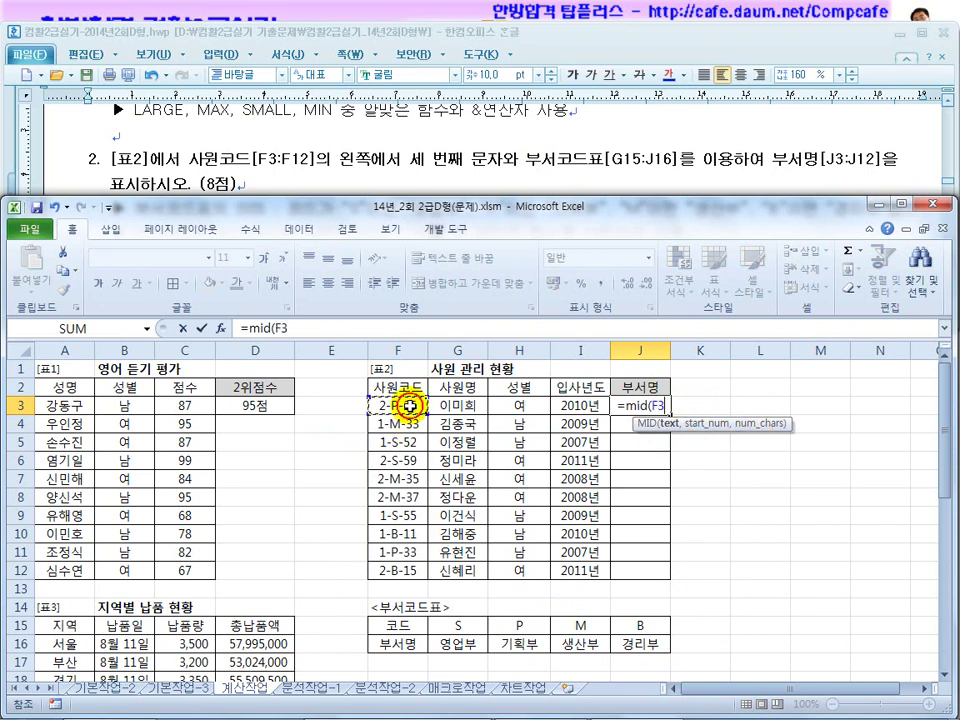
pyautogui.write(',')
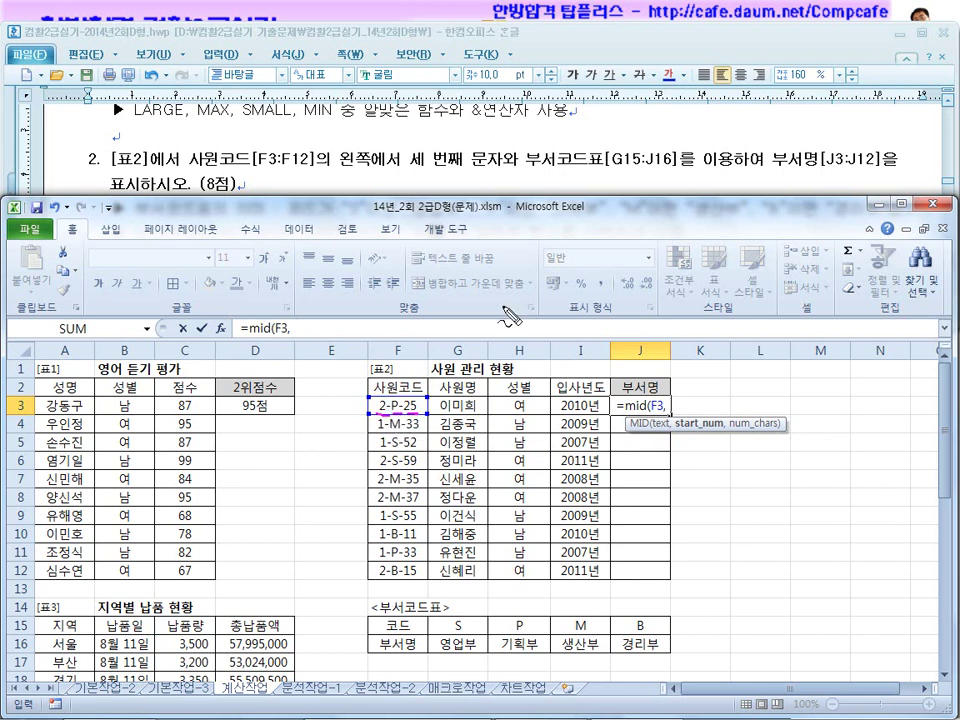
pyautogui.moveTo(543, 300)
pyautogui.mouseDown()
pyautogui.moveTo(557, 321)
pyautogui.moveTo(505, 297)
pyautogui.moveTo(544, 303)
pyautogui.mouseUp()
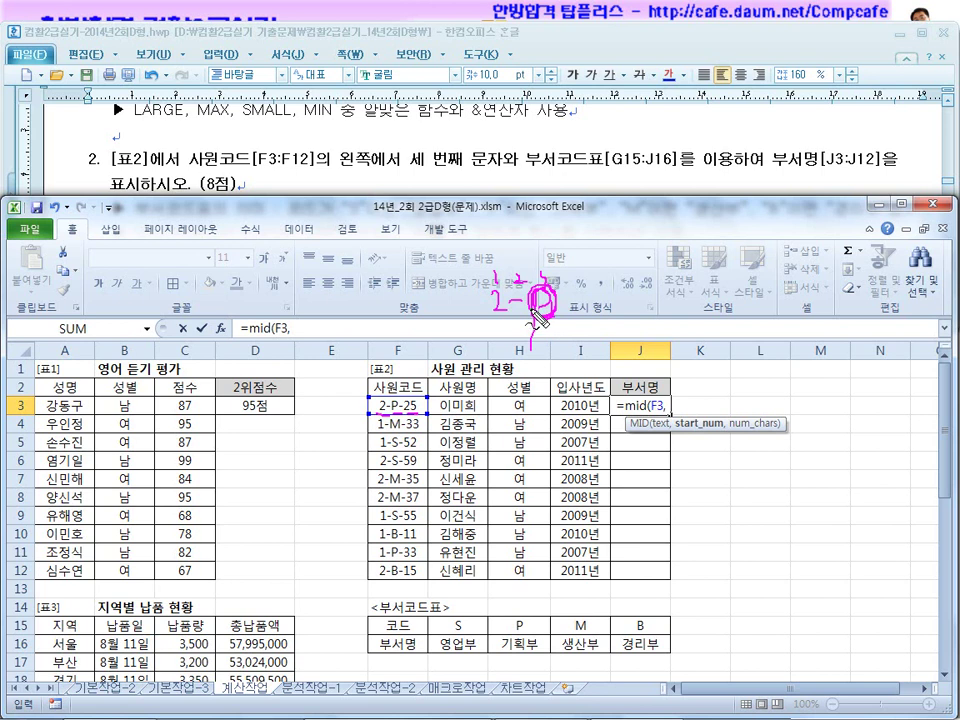
pyautogui.press('Escape')
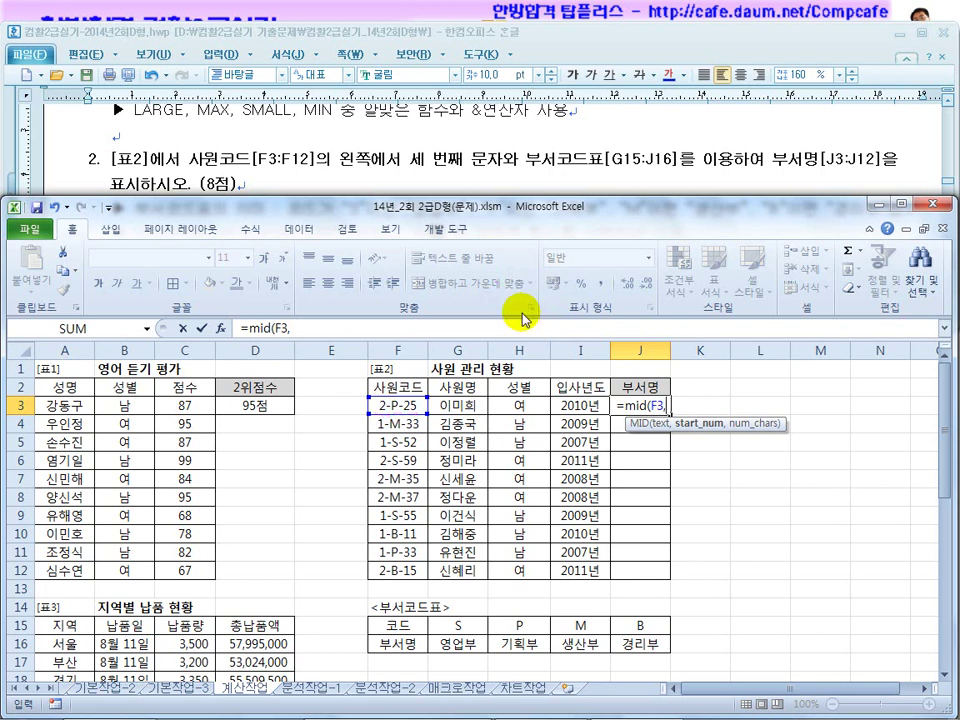
# Finish J3's formula as =MID(F3,3,1) and fill it down to J6.
pyautogui.click(298, 328)
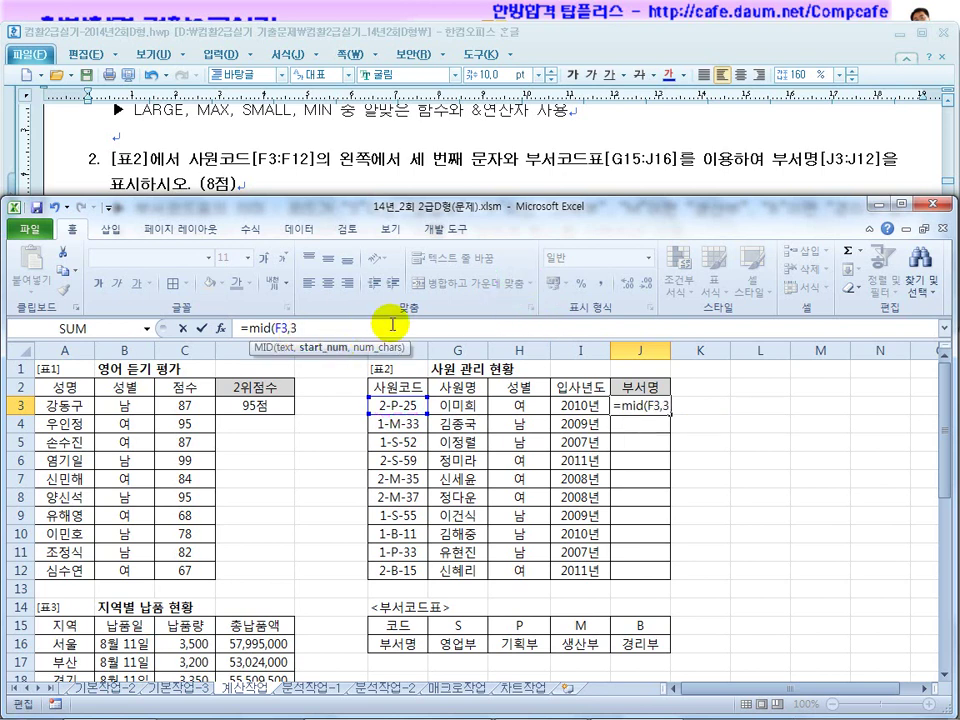
pyautogui.write('3,')
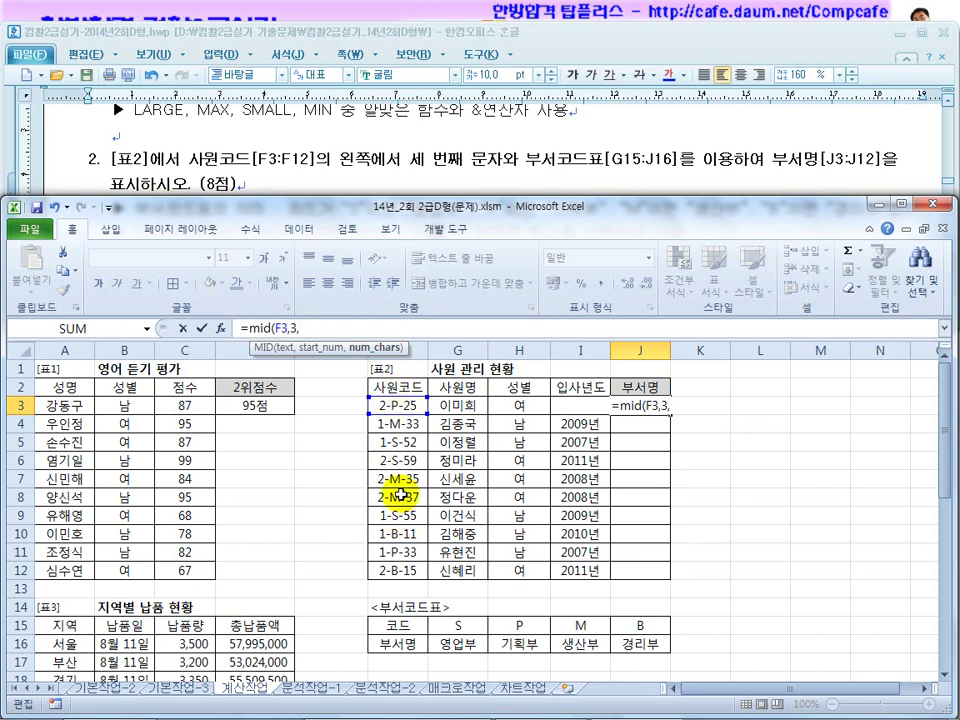
pyautogui.write('1)')
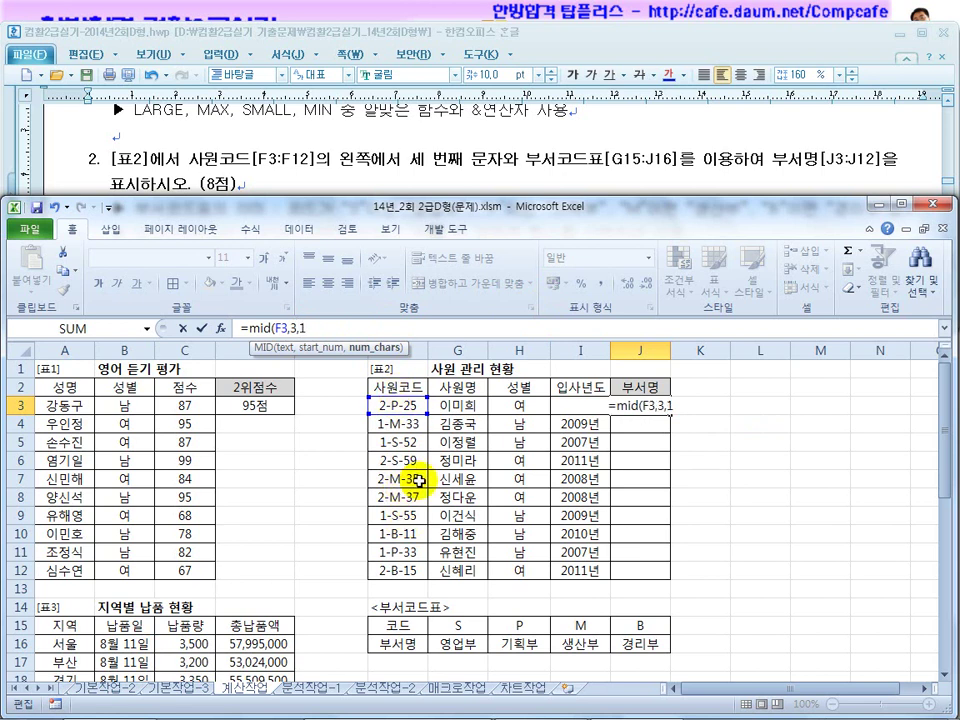
pyautogui.press('Return')
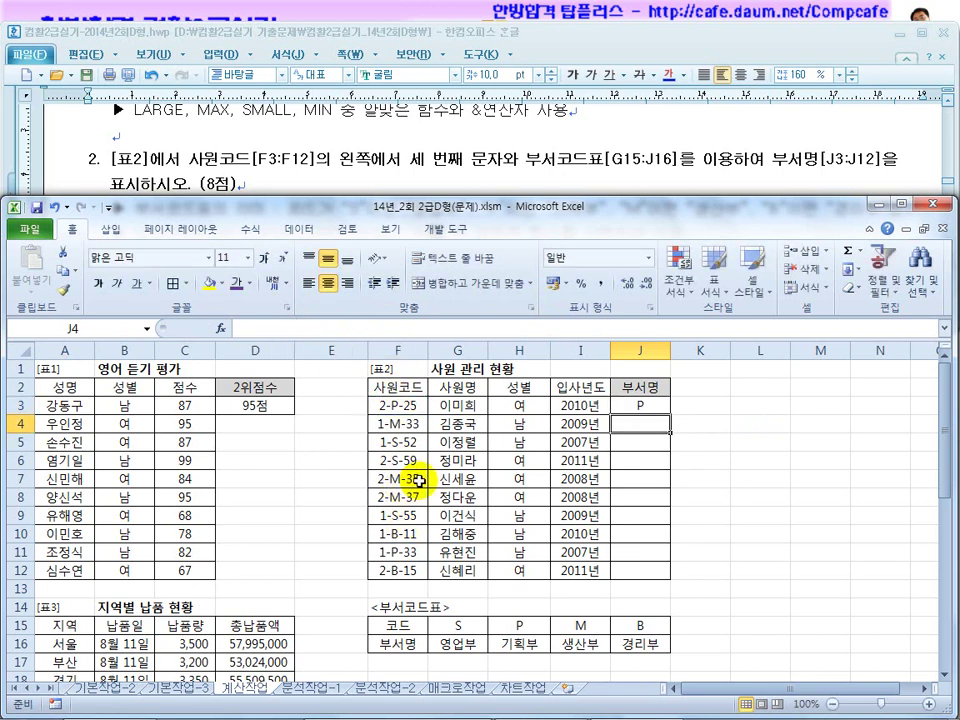
pyautogui.click(626, 402)
pyautogui.moveTo(672, 418); pyautogui.dragTo(674, 466)
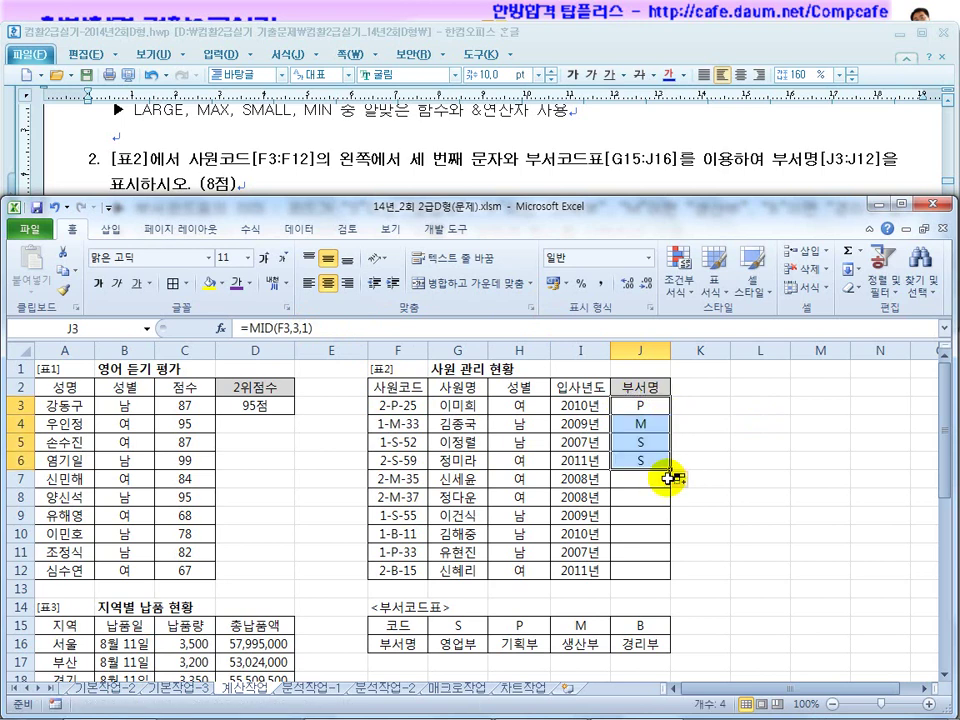
# Try start position 1, then a length of 3 characters, in J3's MID formula.
pyautogui.click(636, 413)
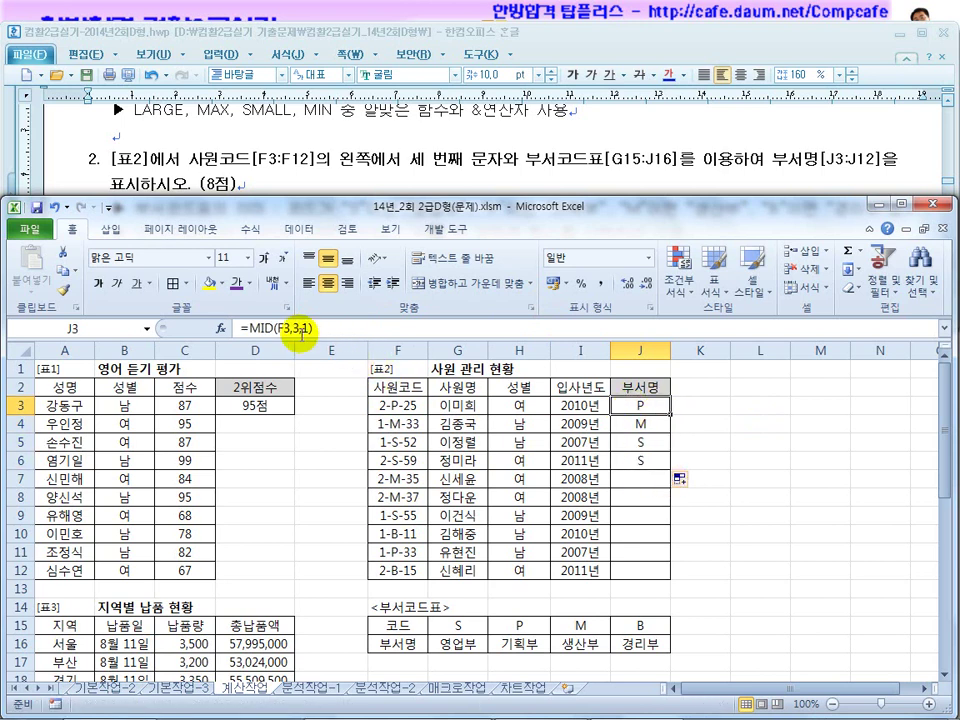
pyautogui.doubleClick(294, 328)
pyautogui.write('1')
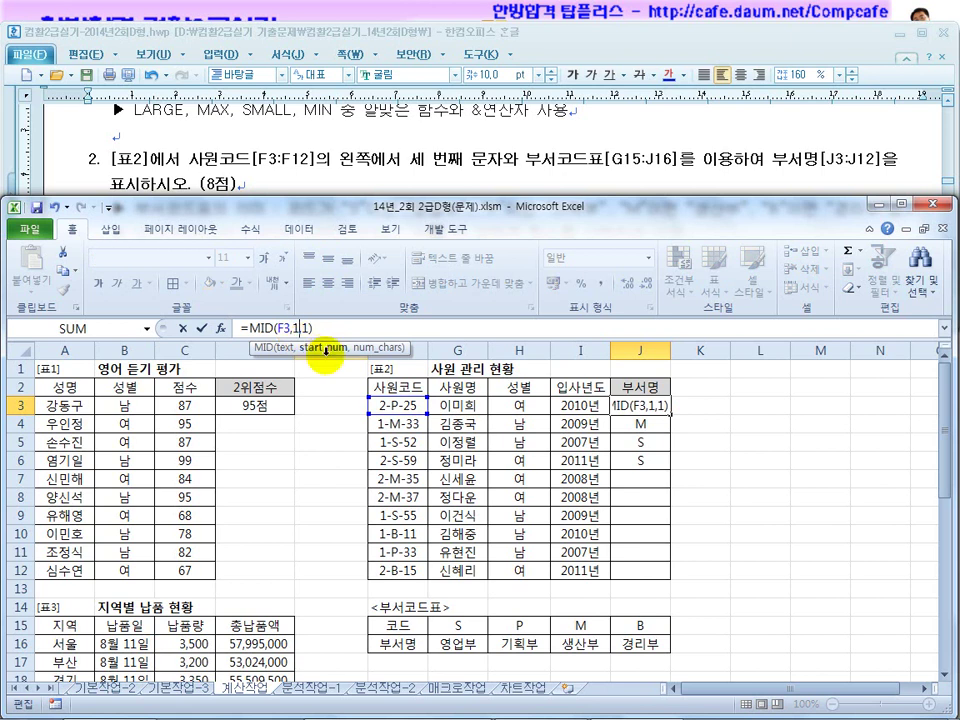
pyautogui.press('Return')
pyautogui.click(630, 405)
pyautogui.click(307, 328)
pyautogui.write('3')
pyautogui.press('Return')
# Restore J3's formula to =MID(F3,3,1) and fill it down to J12.
pyautogui.click(636, 406)
pyautogui.click(296, 329)
pyautogui.doubleClick(296, 329)
pyautogui.write('3')
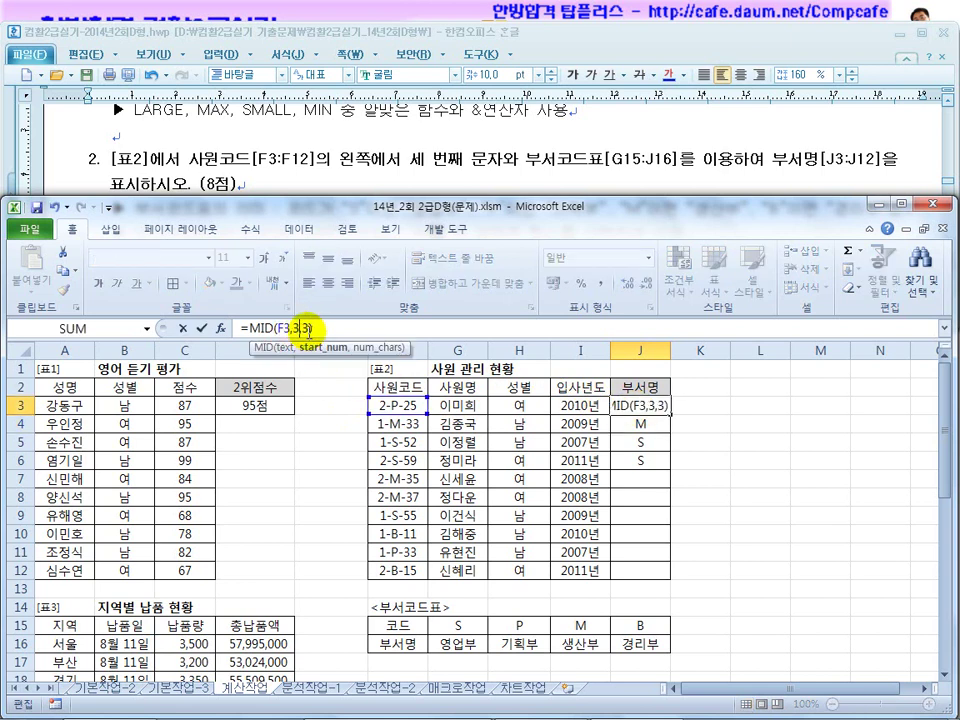
pyautogui.doubleClick(304, 328)
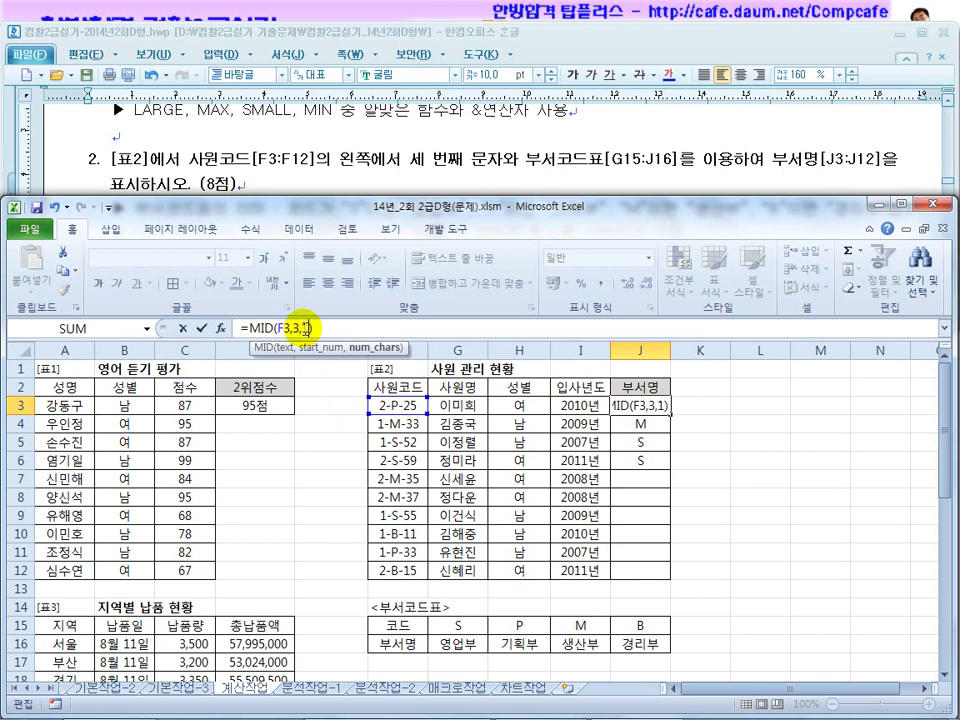
pyautogui.write('1')
pyautogui.press('Return')
pyautogui.click(636, 392)
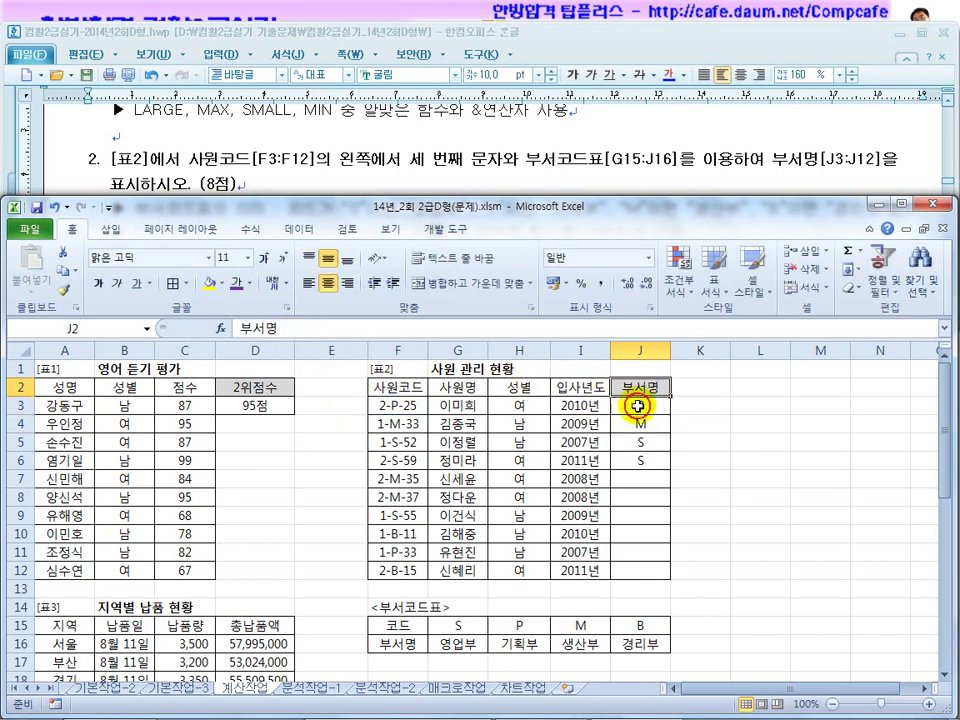
pyautogui.click(658, 406)
pyautogui.moveTo(663, 412); pyautogui.dragTo(668, 576)
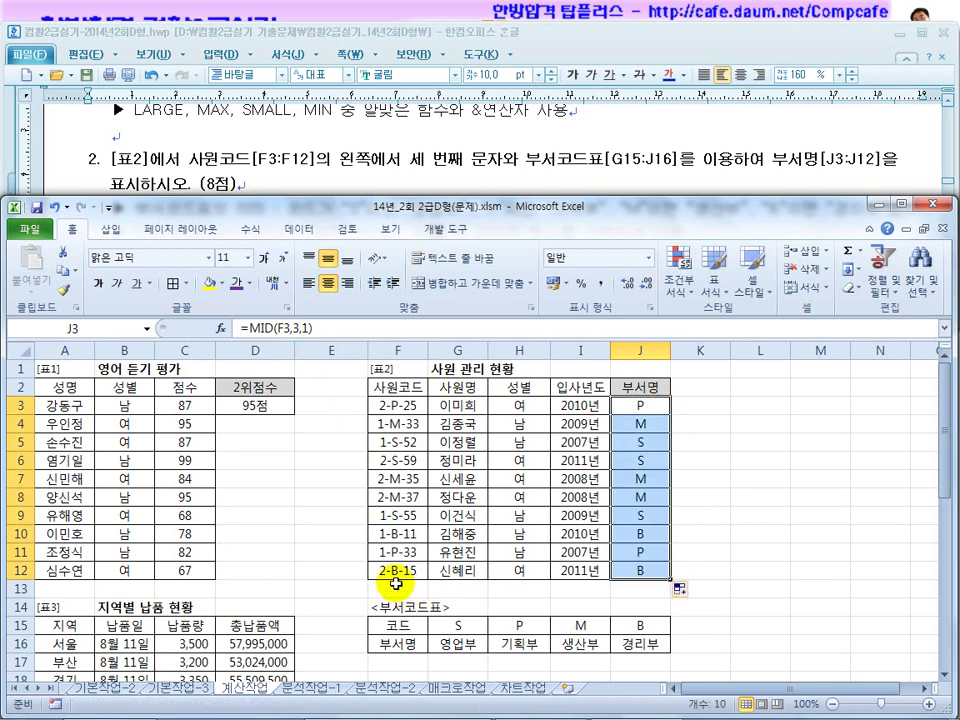
# Switch to the Hangul document and review task 2's department code meanings and allowed functions.
pyautogui.click(643, 407)
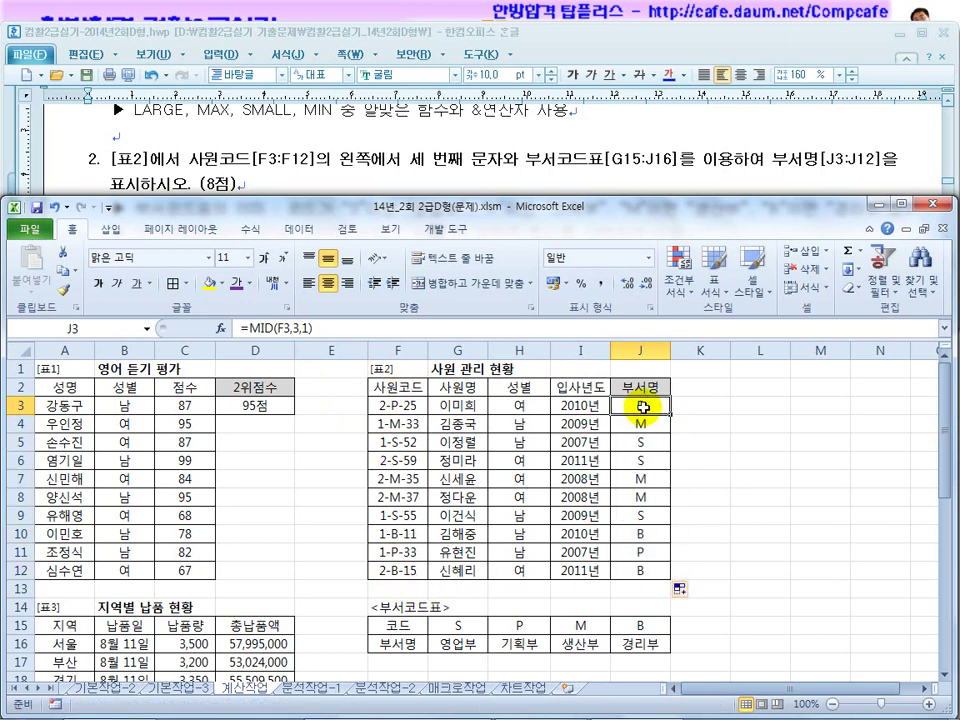
pyautogui.click(352, 156)
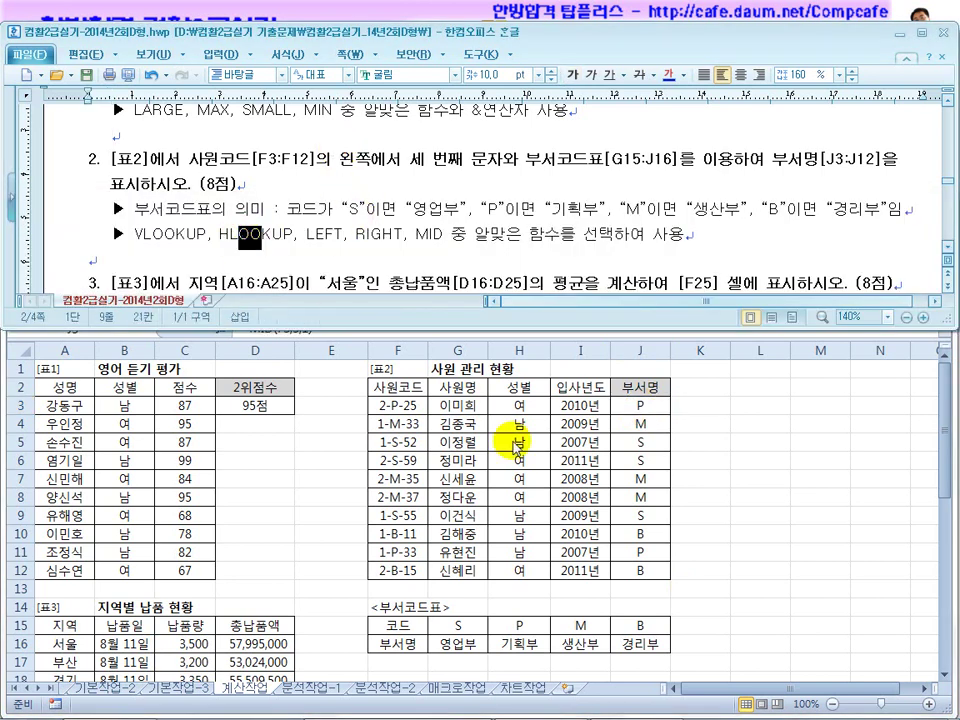
pyautogui.hotkey('alt', 'Tab')
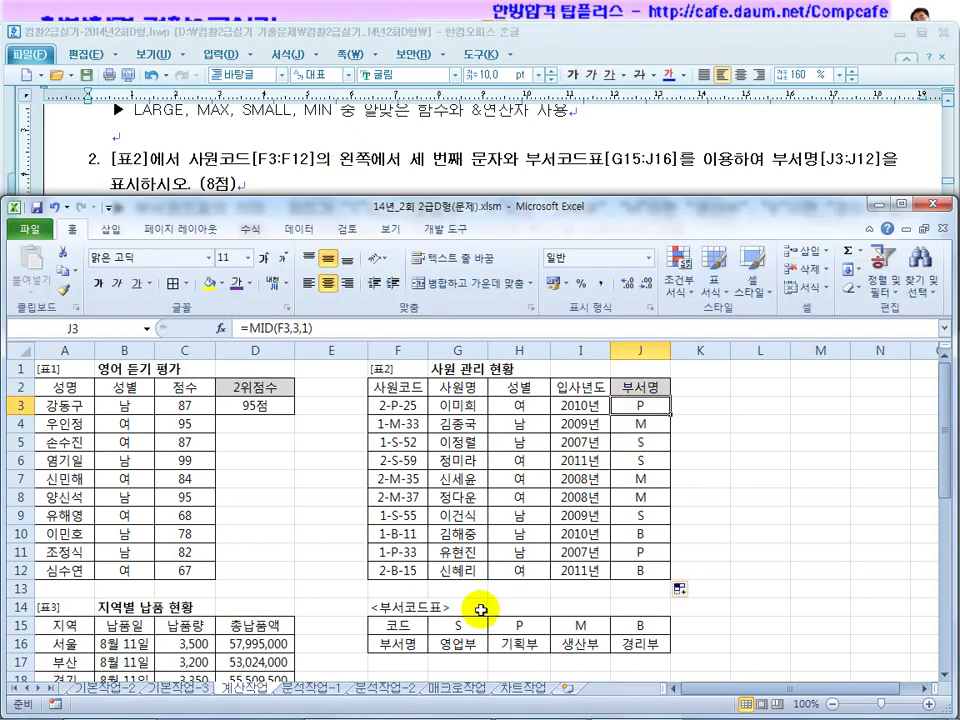
pyautogui.hotkey('alt', 'Tab')
pyautogui.click(543, 257)
pyautogui.scroll(-3, 936, 246)
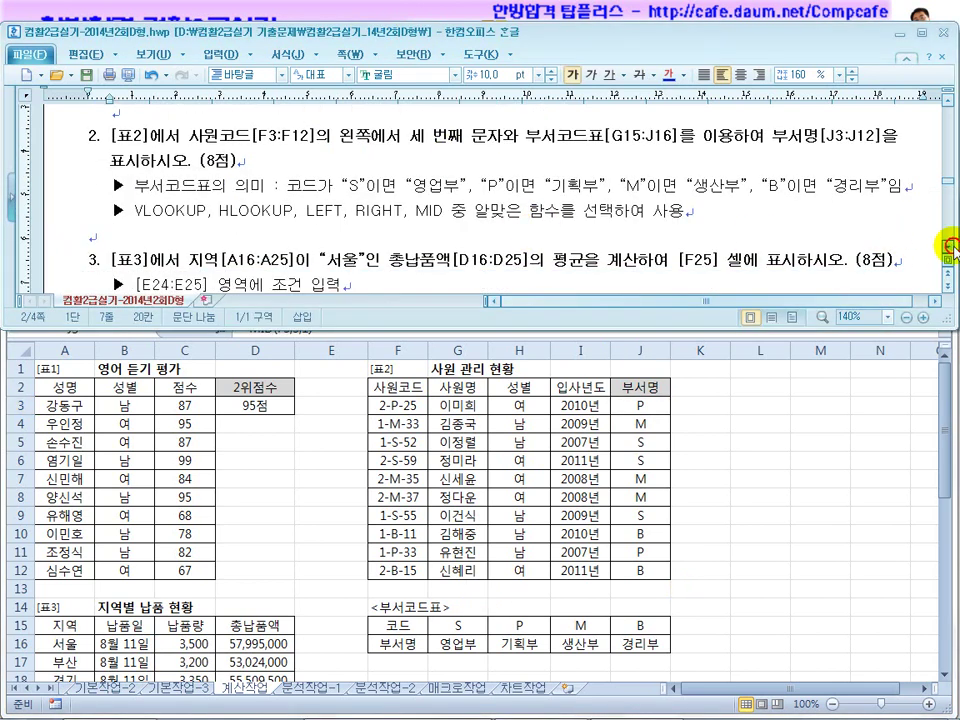
# Switch to Excel and examine the department names in row 16 of 부서코드표.
pyautogui.click(630, 404)
pyautogui.click(497, 640)
pyautogui.click(461, 643)
pyautogui.click(583, 660)
pyautogui.click(641, 646)
# Nest J3's MID(F3,3,1) inside an HLOOKUP function as its lookup value.
pyautogui.click(640, 405)
pyautogui.click(256, 327)
pyautogui.write('ㅗ')
pyautogui.press('BackSpace')
pyautogui.write('hl')
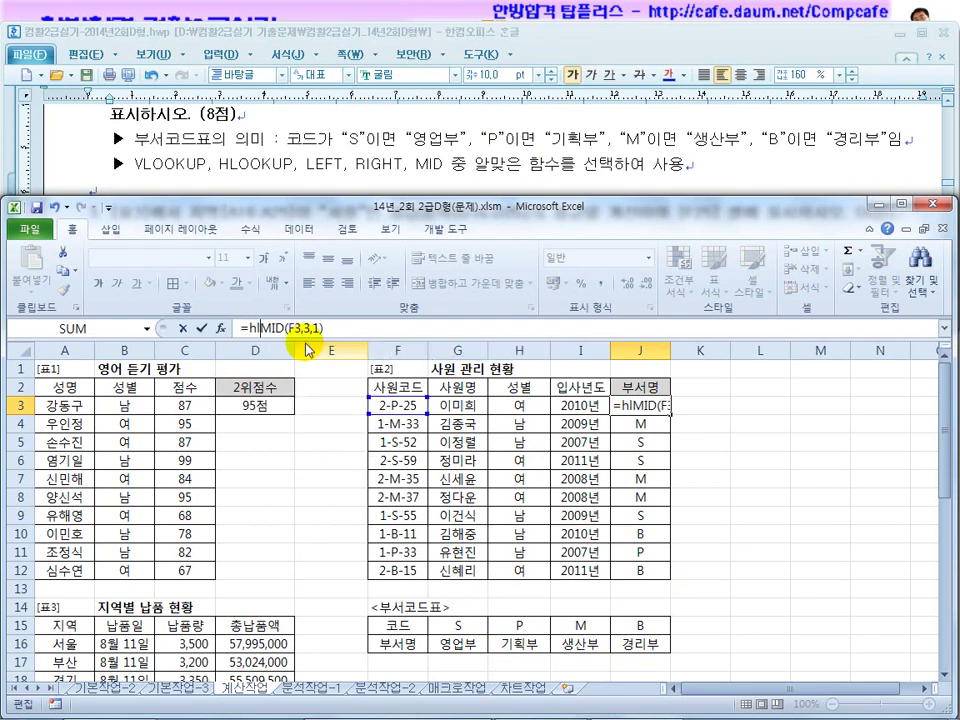
pyautogui.write('ookup(')
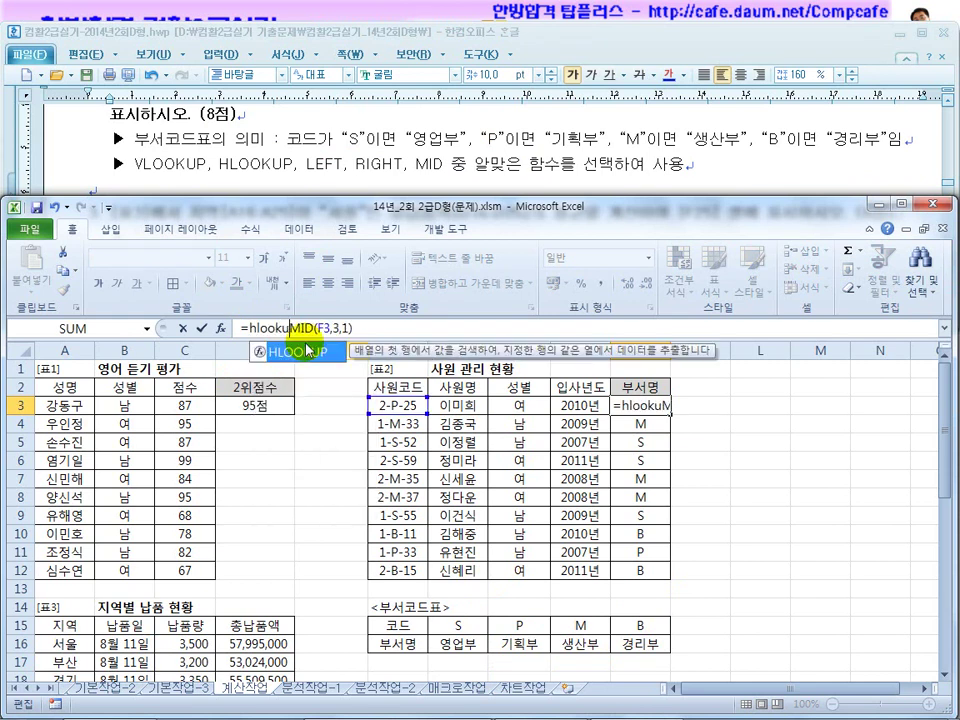
pyautogui.moveTo(272, 328); pyautogui.dragTo(381, 331)
pyautogui.click(384, 328)
pyautogui.write(',')
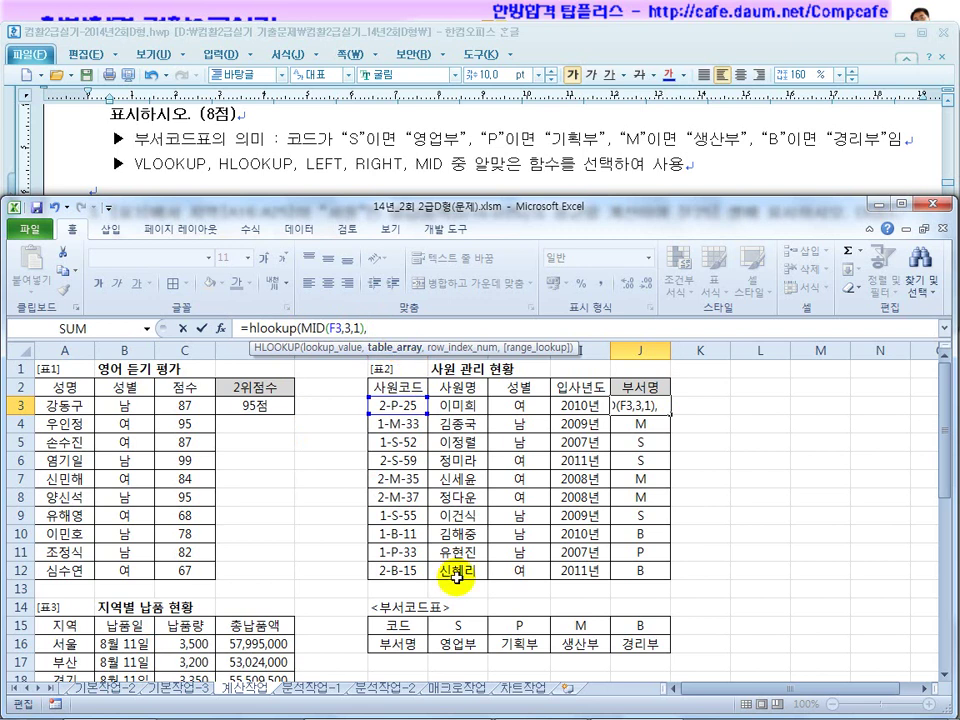
# Complete J3's HLOOKUP with absolute table range $G$15:$J$16, row index 2 and exact match FALSE.
pyautogui.moveTo(437, 626); pyautogui.dragTo(614, 642)
pyautogui.press('F4')
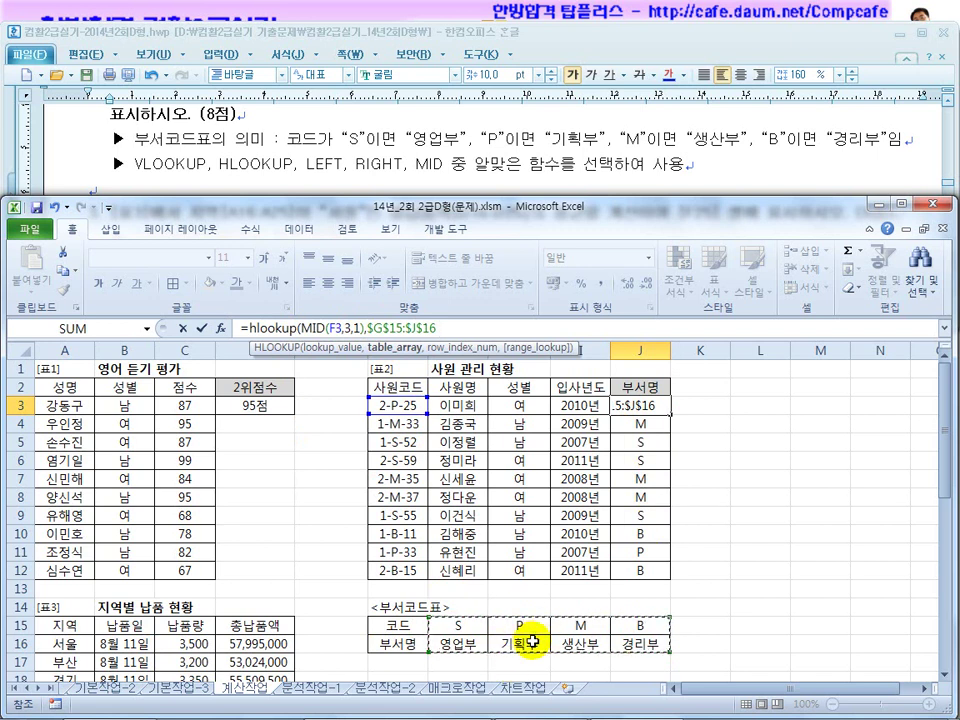
pyautogui.write(',2')
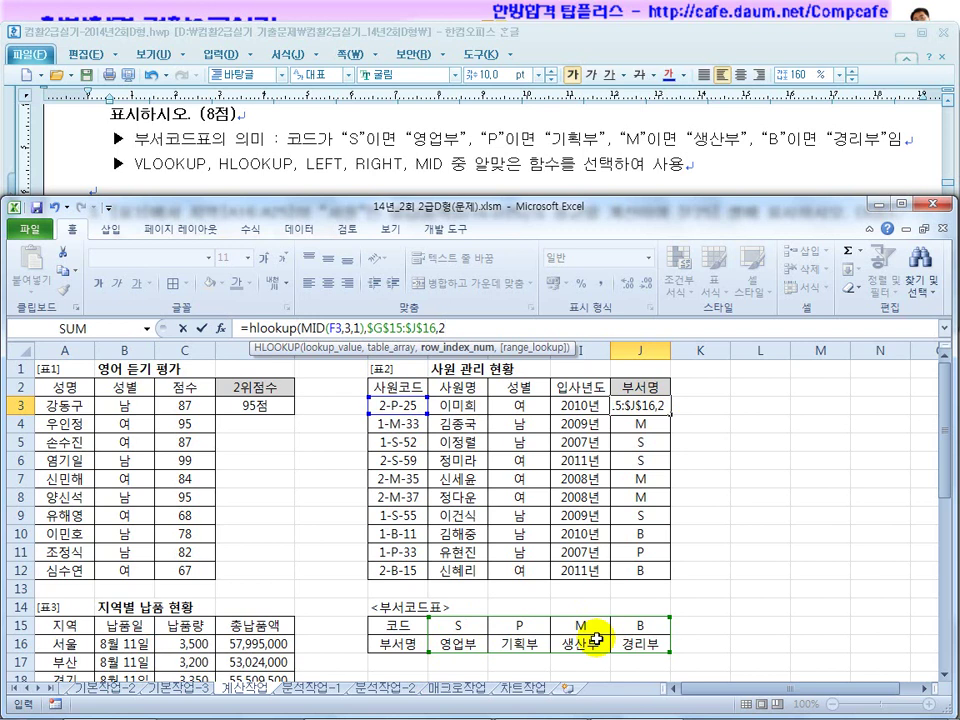
pyautogui.write(',')
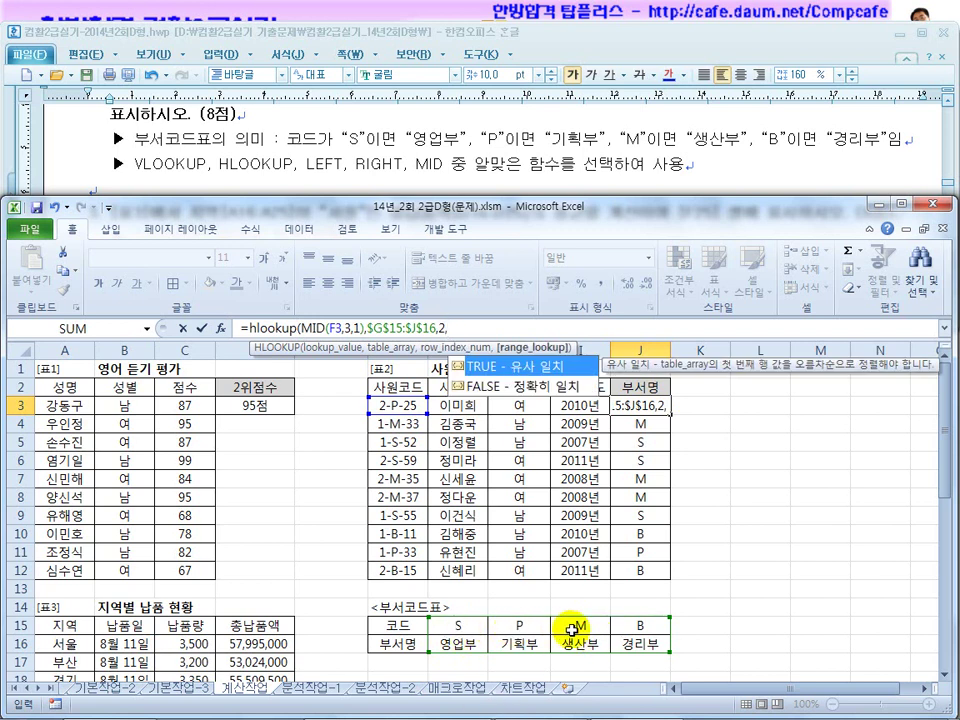
pyautogui.doubleClick(522, 391)
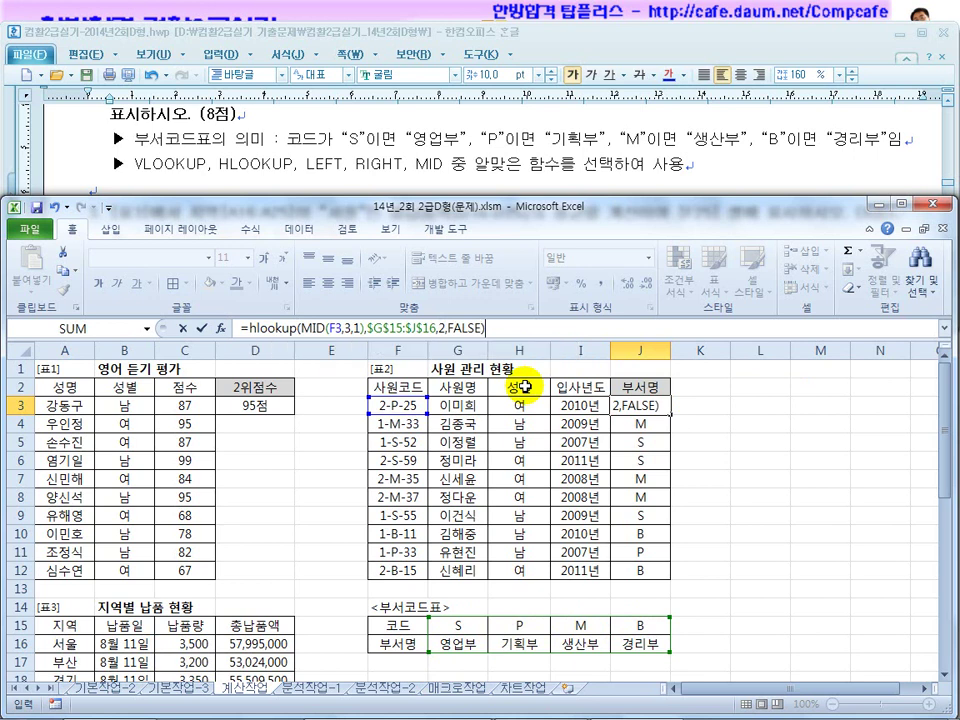
pyautogui.press('Return')
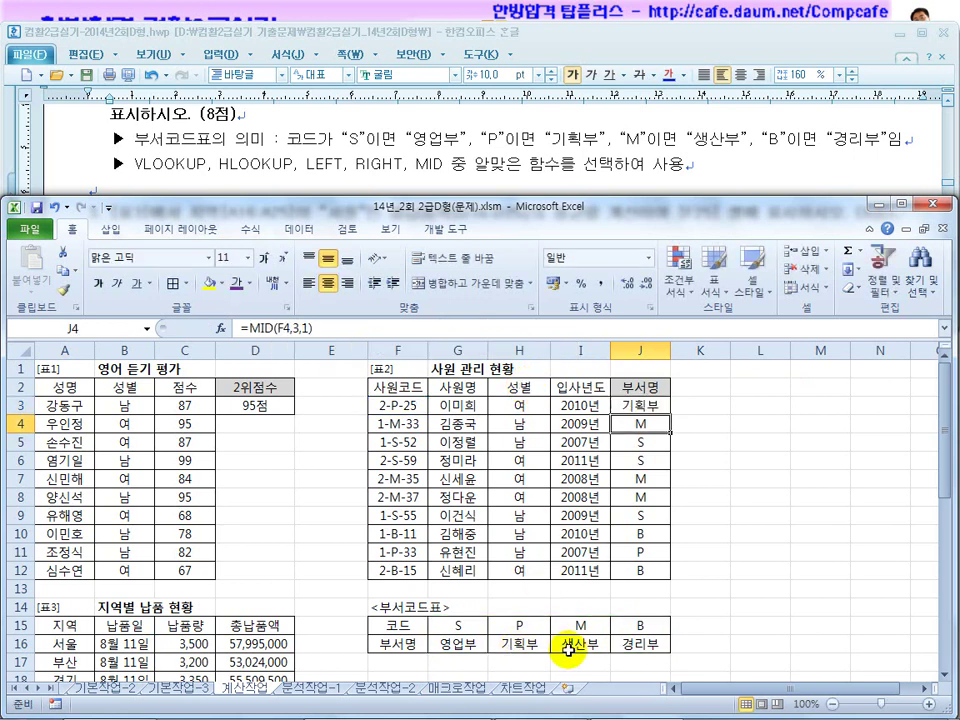
# Fill J3's HLOOKUP formula down to J12.
pyautogui.click(644, 403)
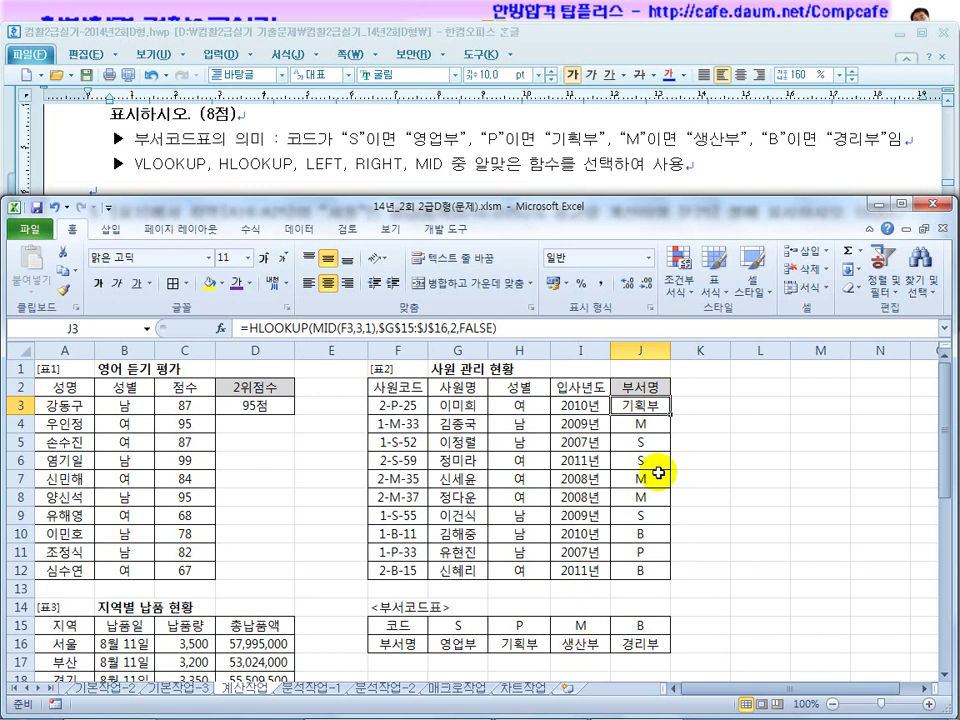
pyautogui.moveTo(670, 413); pyautogui.dragTo(668, 574)
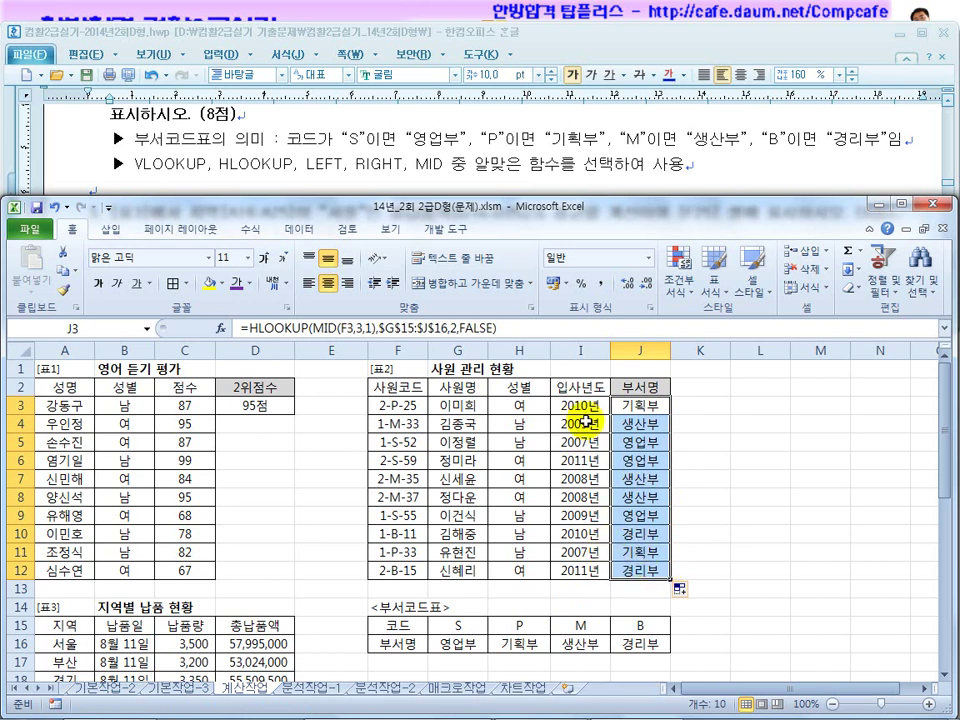
pyautogui.moveTo(650, 404); pyautogui.dragTo(645, 469)
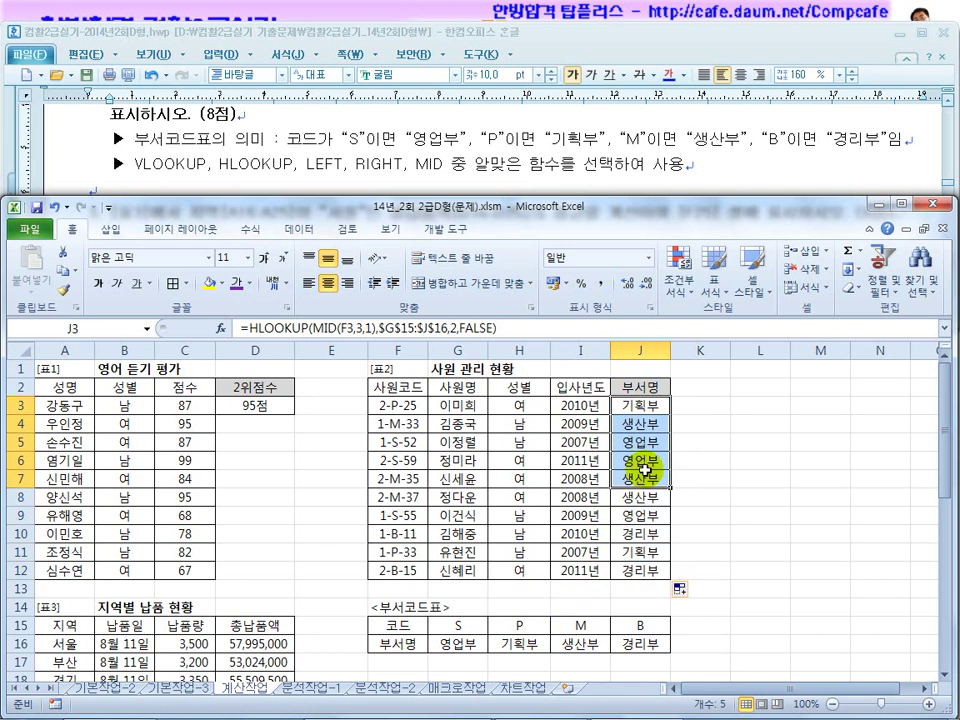
# Switch to the Hangul document and read task 3 about the Seoul average in F25.
pyautogui.click(440, 163)
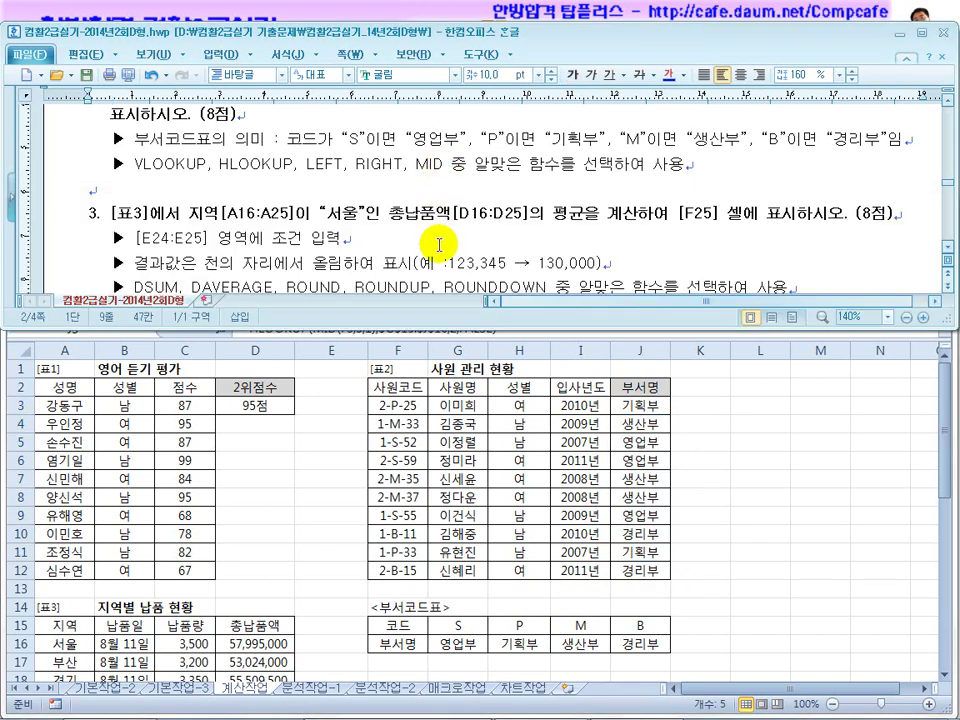
pyautogui.click(440, 244)
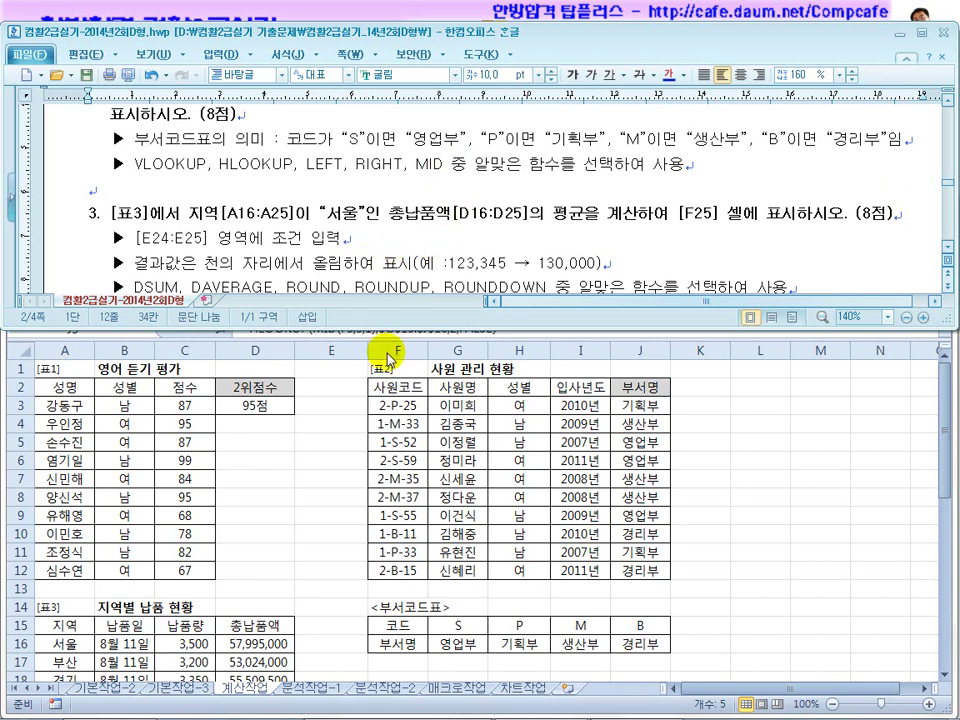
pyautogui.scroll(-1, 387, 352)
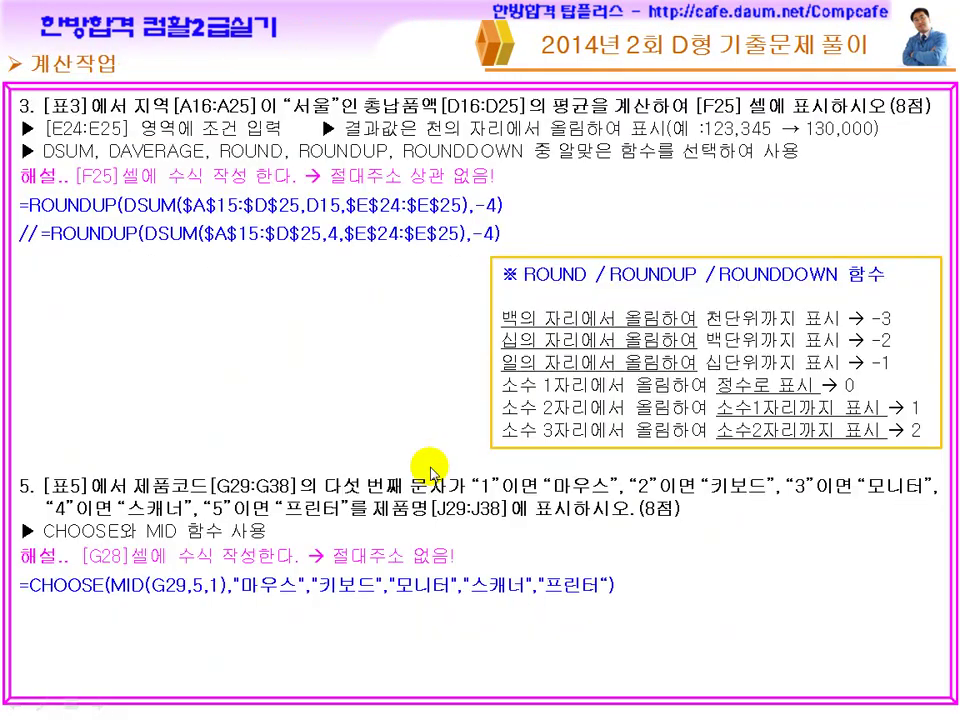
pyautogui.press('Left')
pyautogui.press('Left')
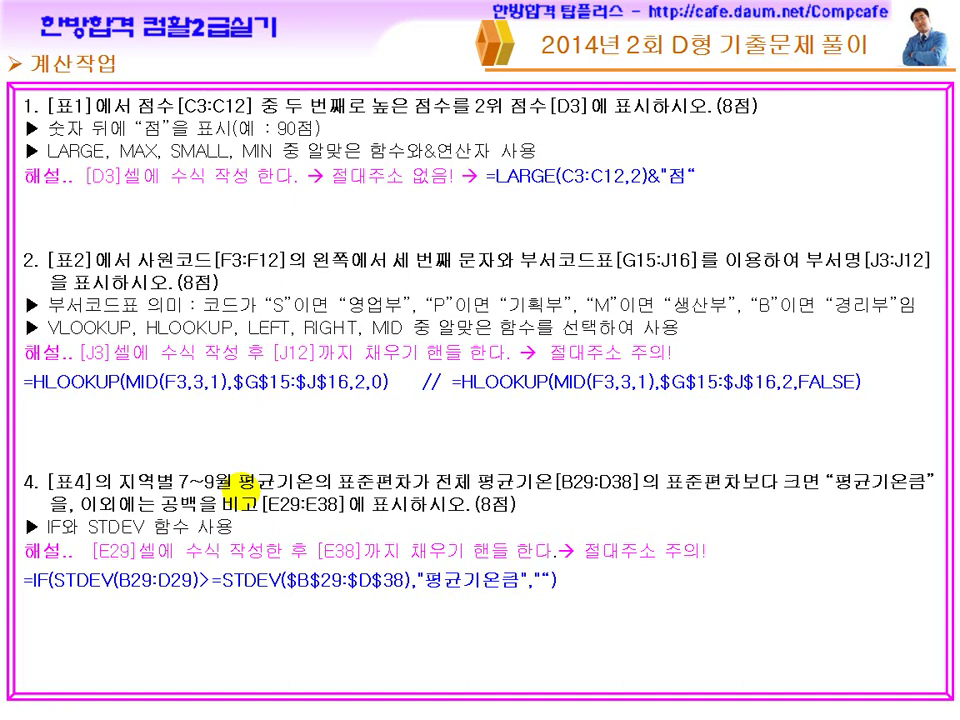
pyautogui.press('pagedown')
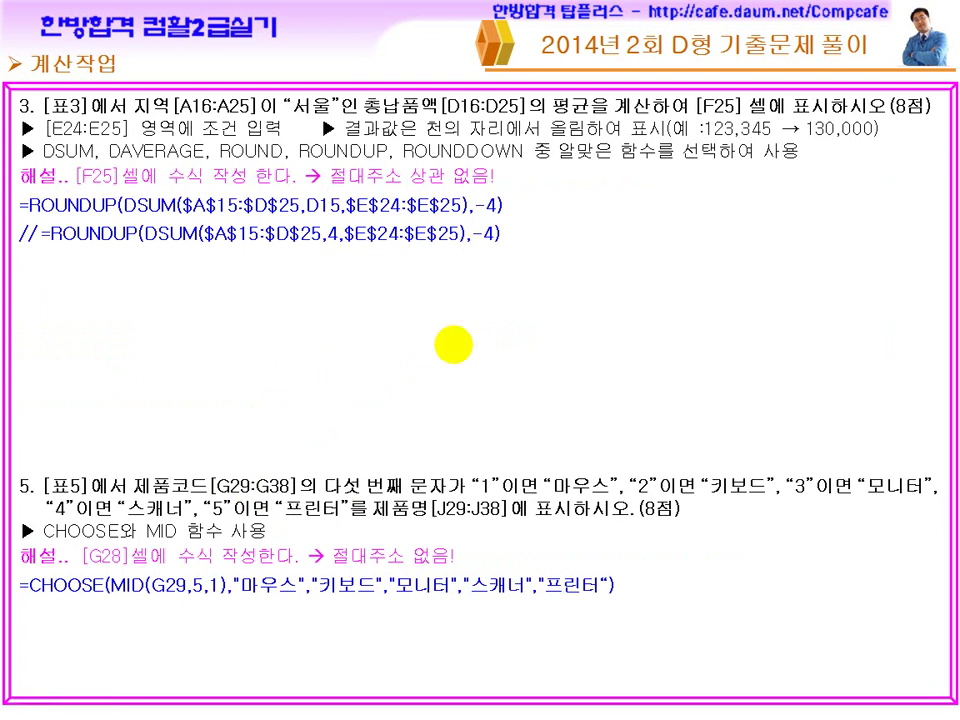
pyautogui.click(525, 347)
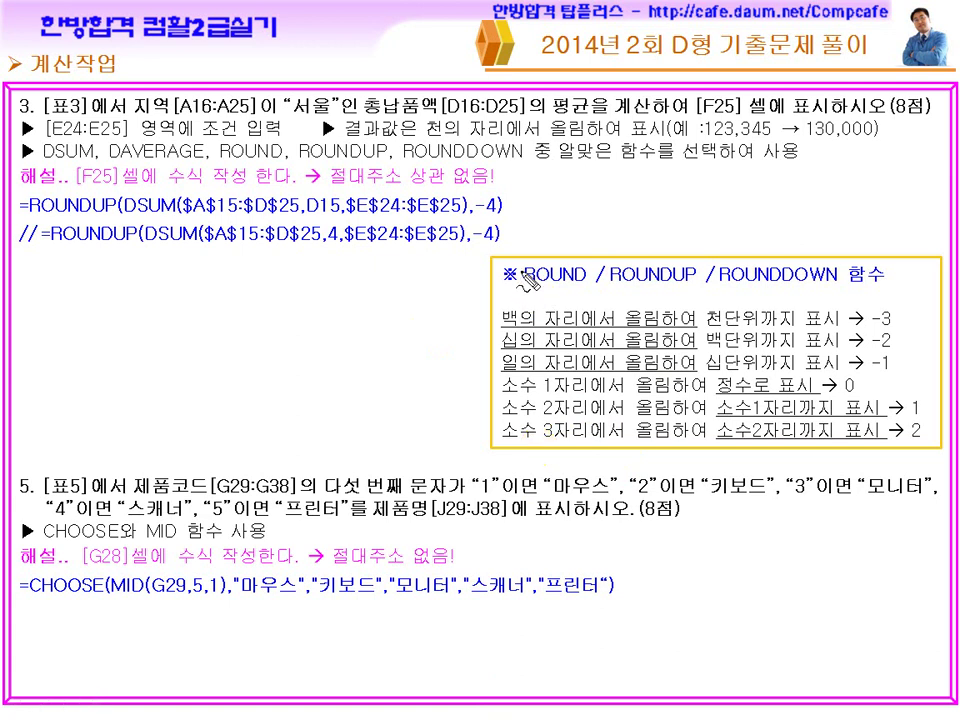
pyautogui.moveTo(590, 90); pyautogui.dragTo(583, 92)
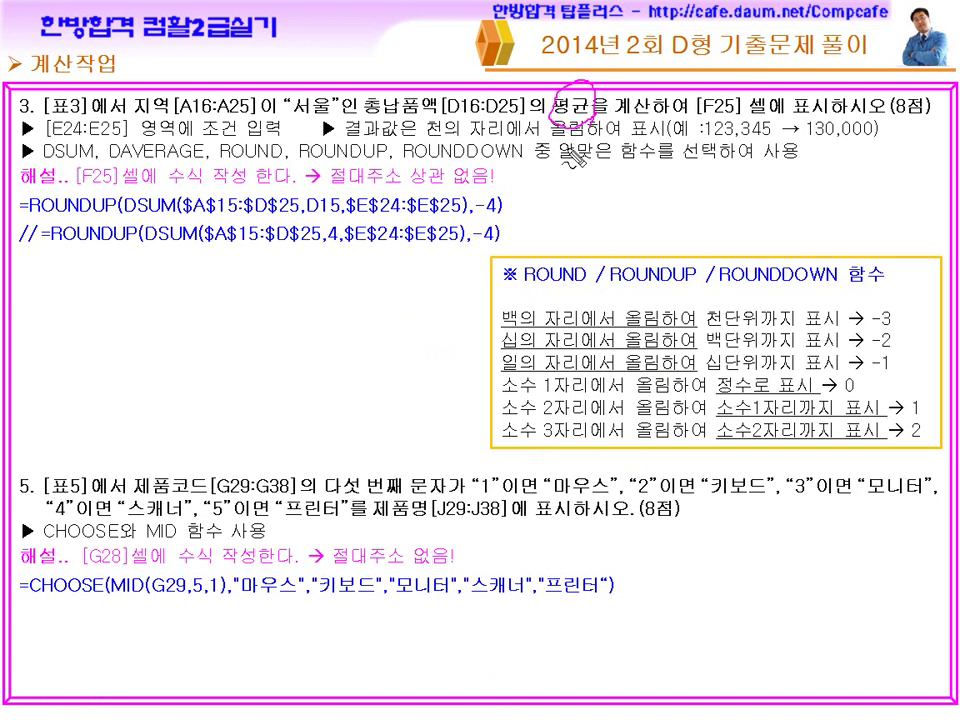
pyautogui.moveTo(583, 222); pyautogui.dragTo(720, 226)
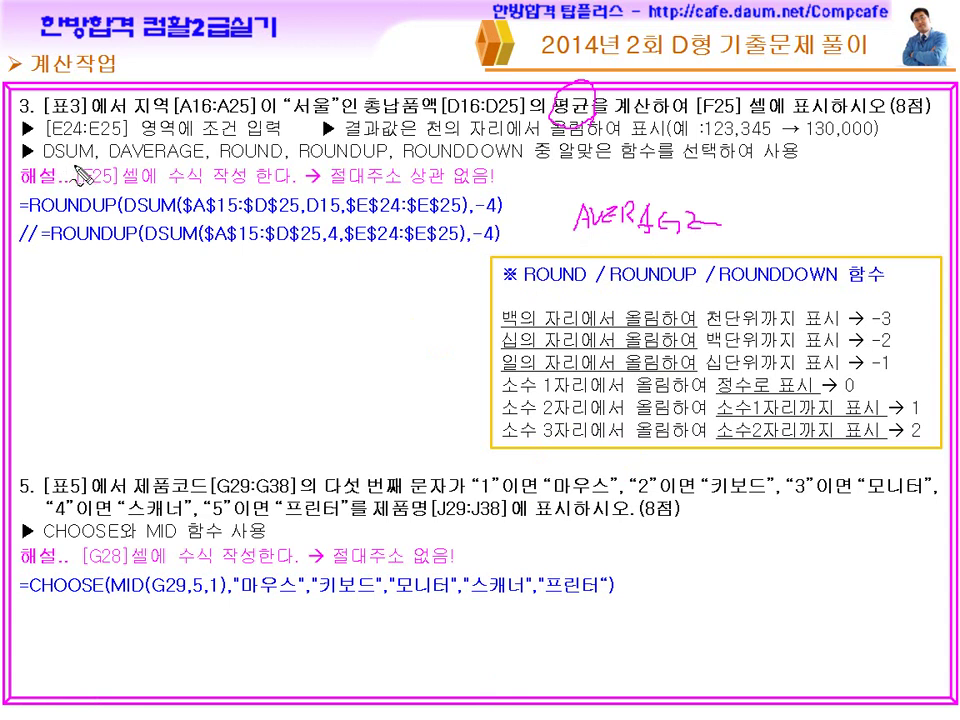
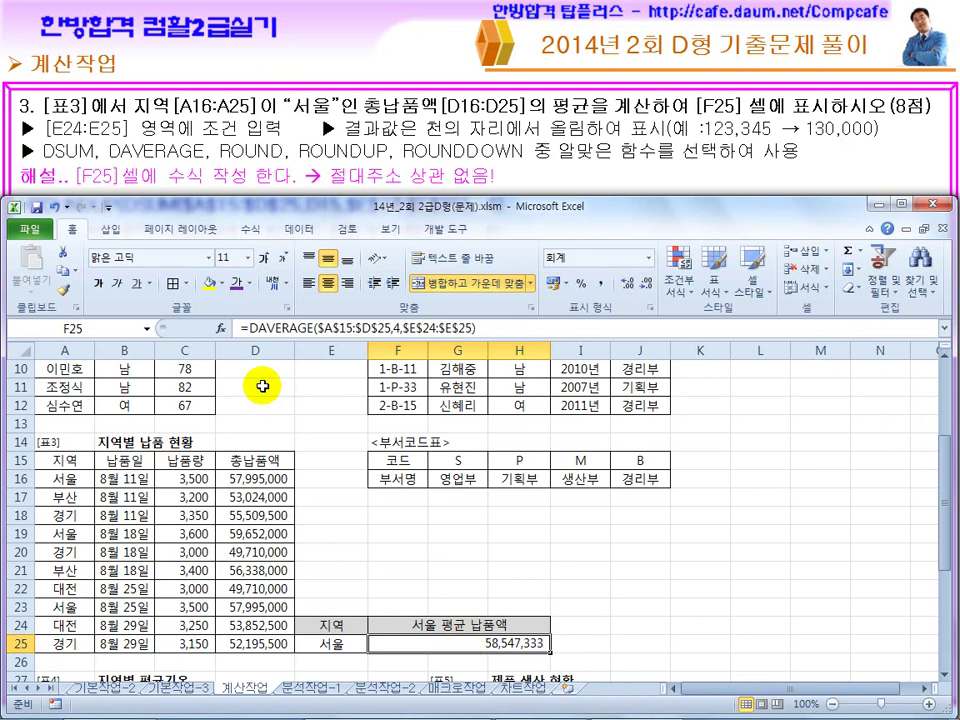
# Wrap F25's DAVERAGE formula in a ROUNDUP function with -3 as the number of digits.
pyautogui.click(246, 327)
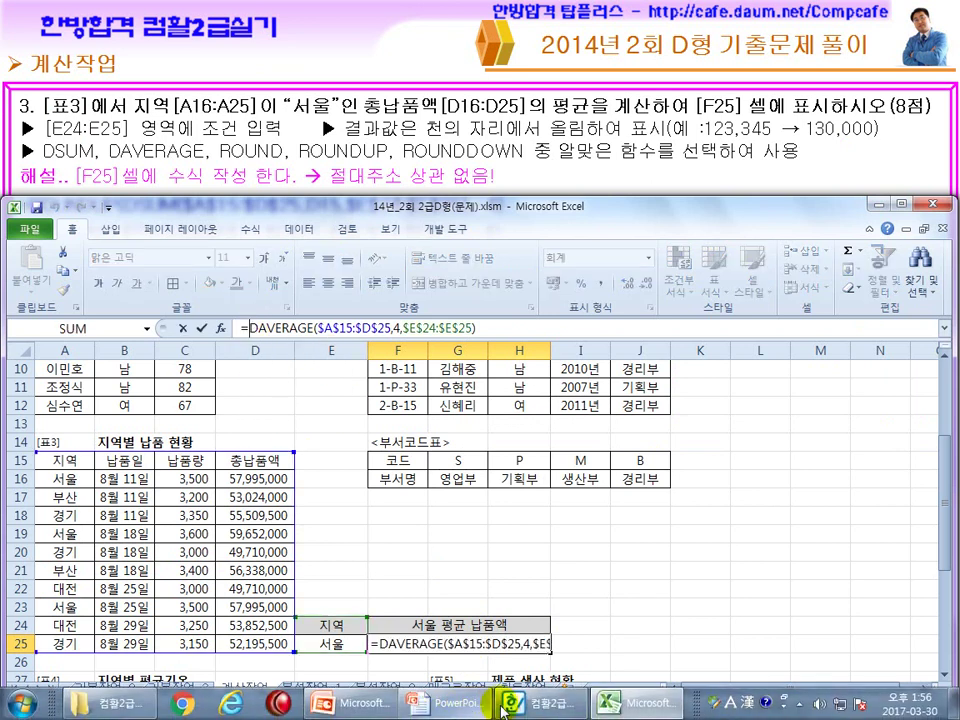
pyautogui.click(515, 712)
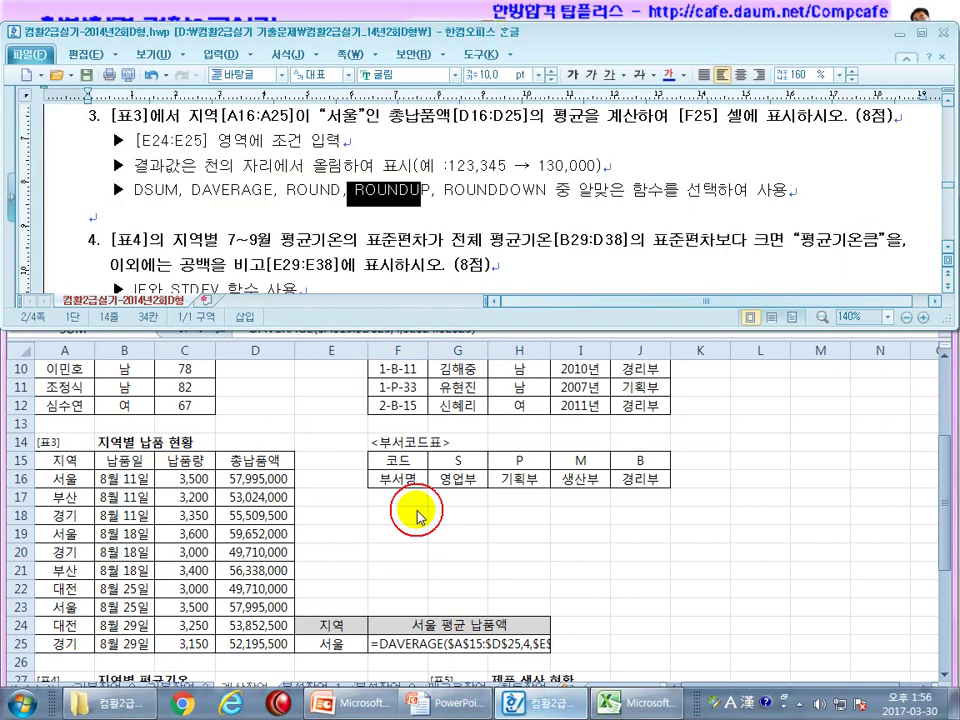
pyautogui.click(463, 460)
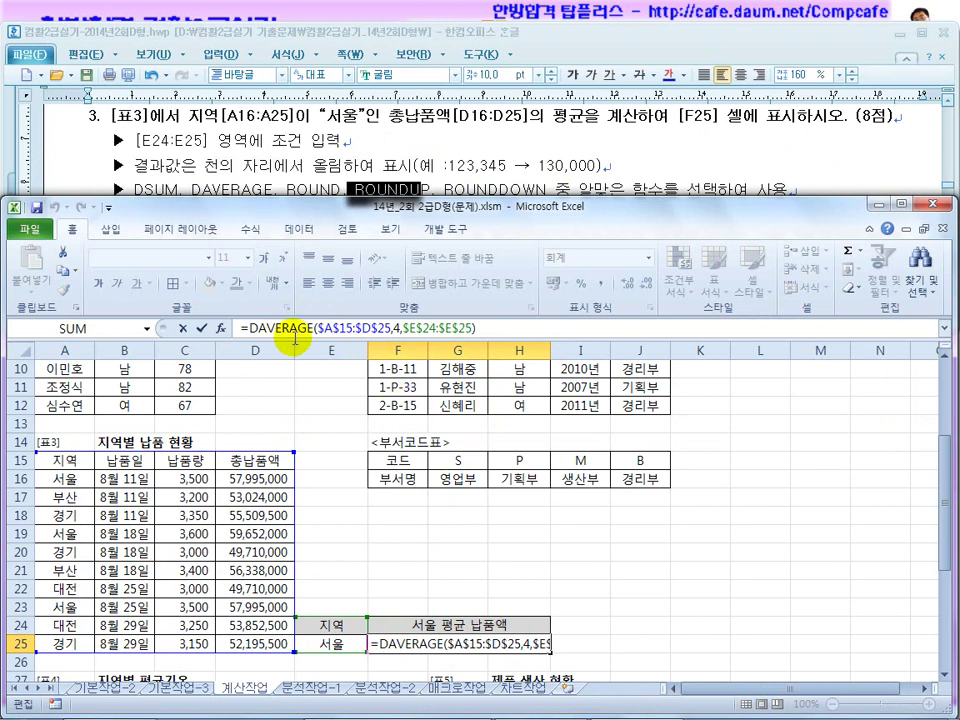
pyautogui.write('round')
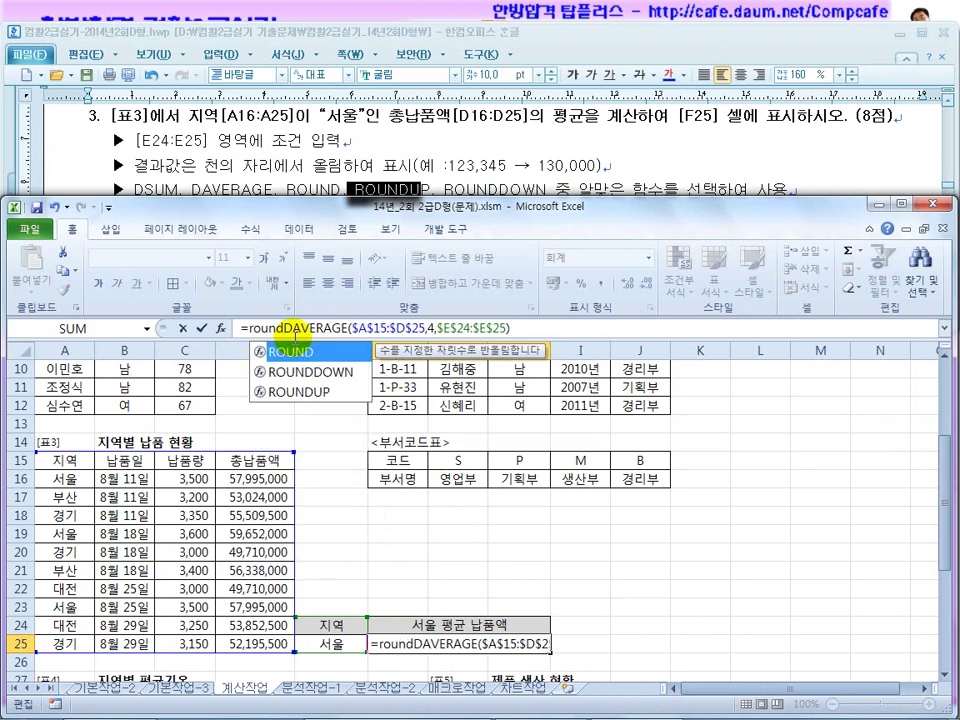
pyautogui.write('up9')
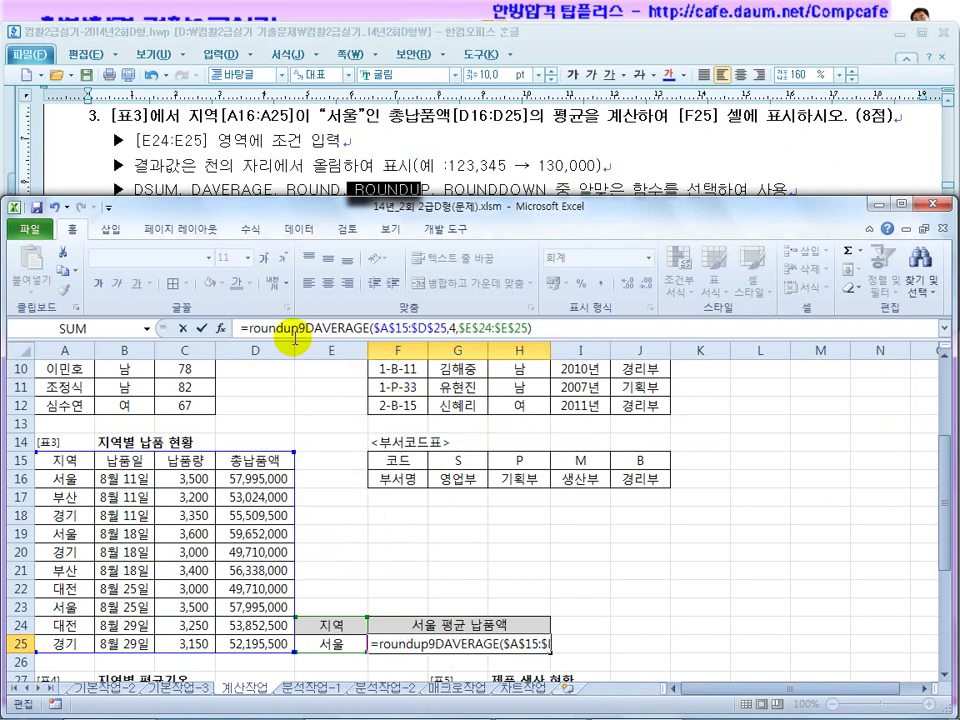
pyautogui.press('BackSpace')
pyautogui.write('(')
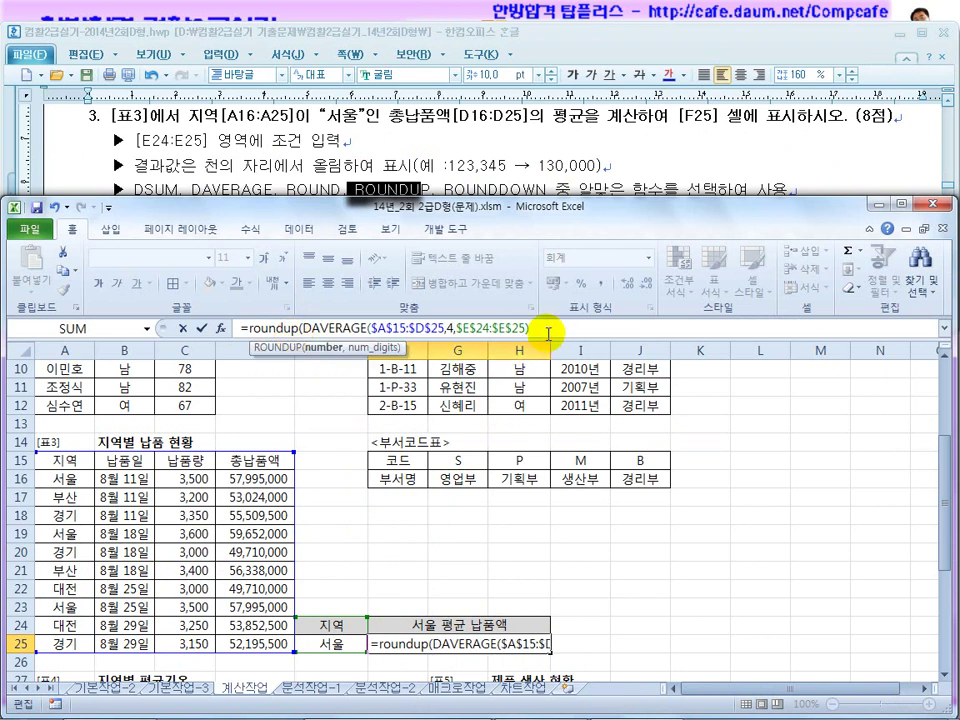
pyautogui.write(',-')
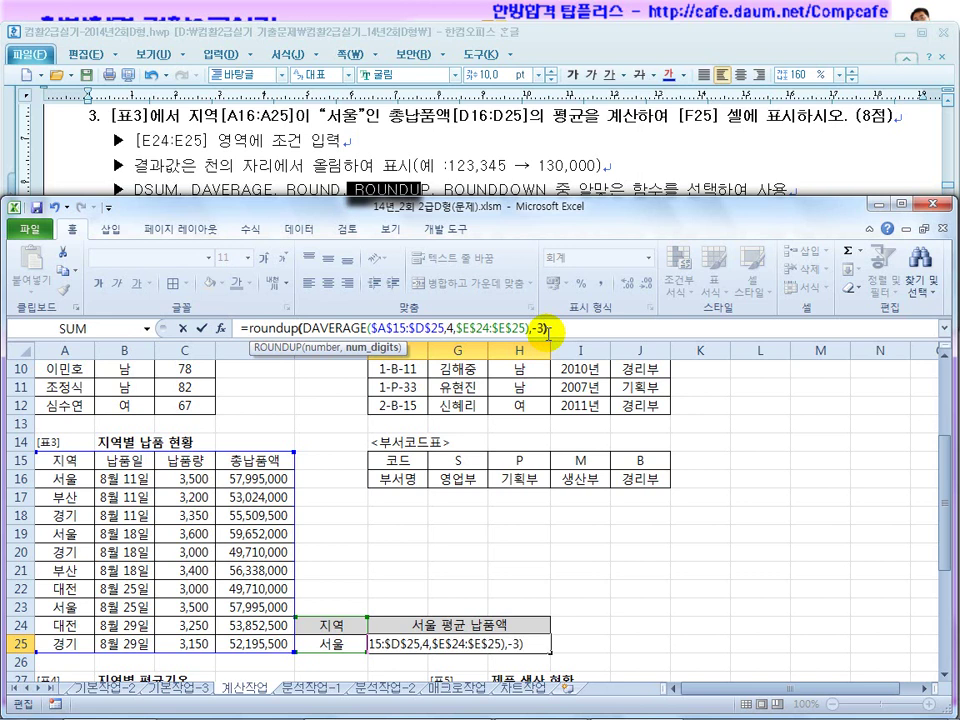
pyautogui.write('3)')
pyautogui.press('Return')
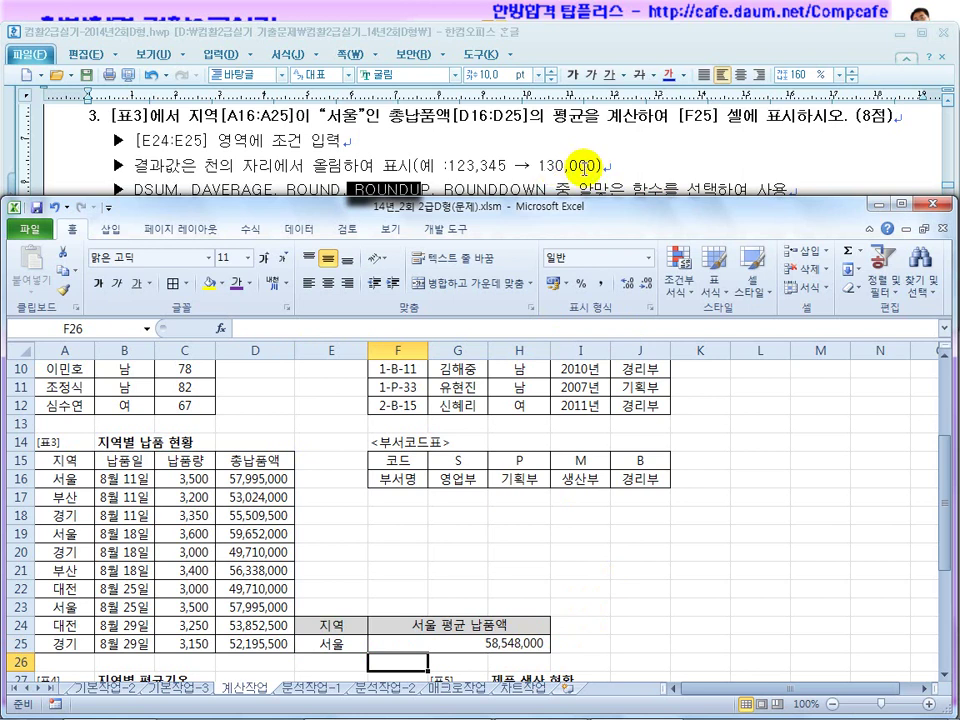
# Change the digits argument of F25's ROUNDUP formula so the average is rounded up to the ten-thousands place.
pyautogui.click(504, 641)
pyautogui.click(590, 337)
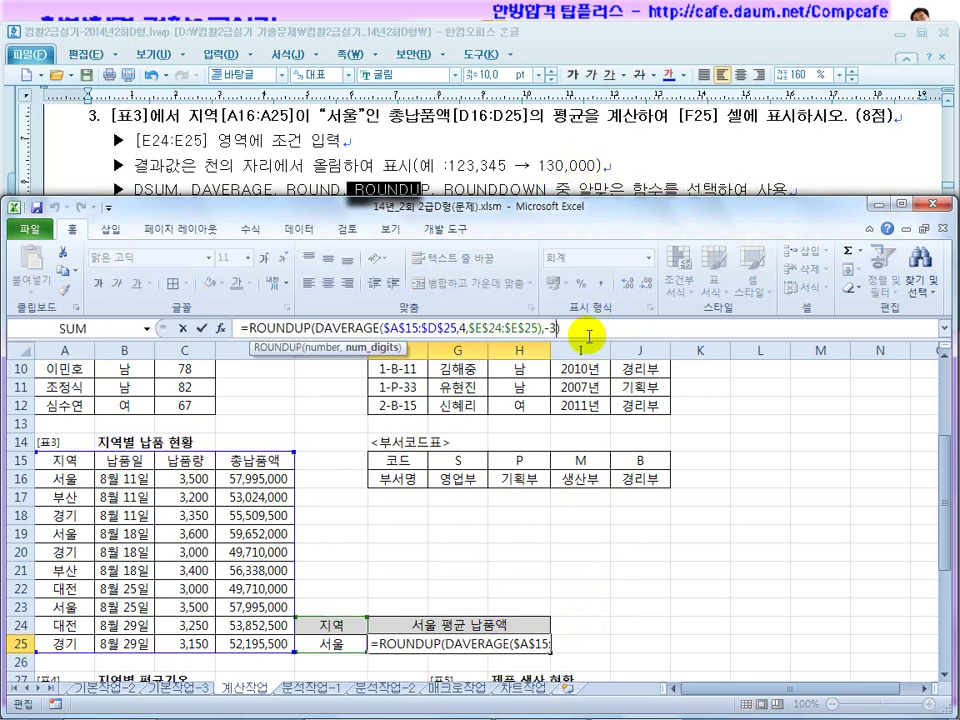
pyautogui.press('Return')
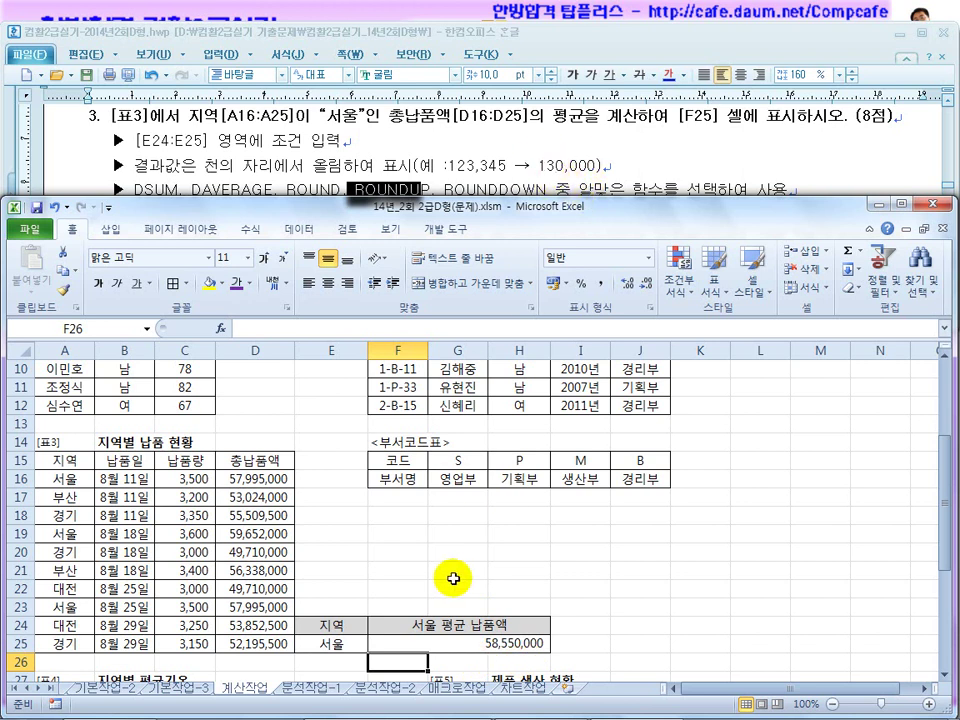
# Read task 4 in the Hangul document about comparing standard deviations with IF and STDEV, and locate 표4's 비고 column.
pyautogui.click(444, 160)
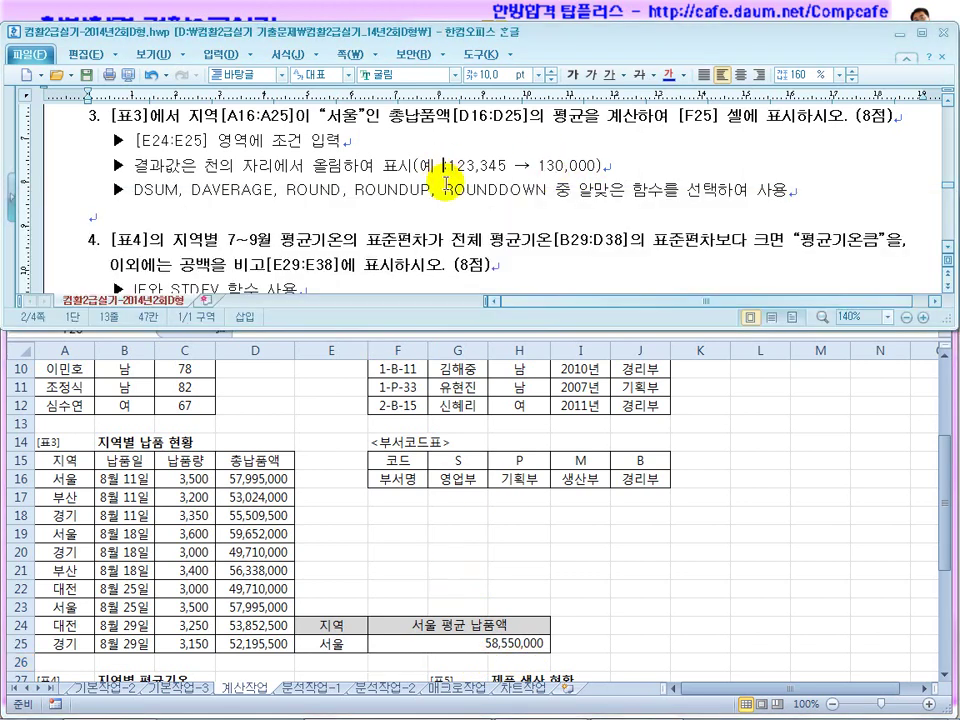
pyautogui.scroll(-2, 444, 185)
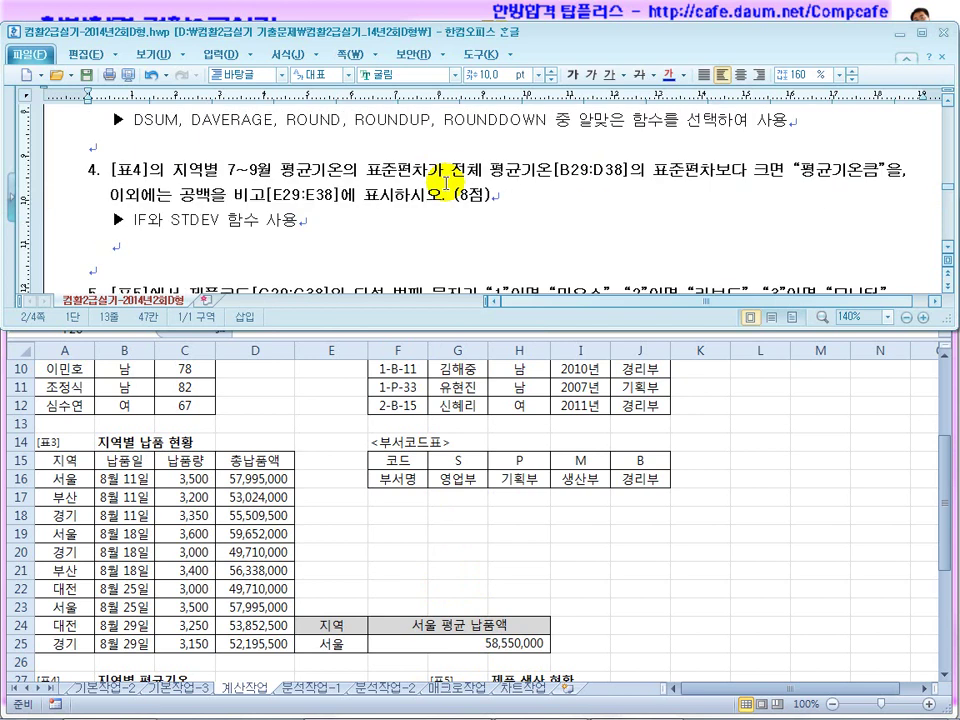
pyautogui.click(352, 514)
pyautogui.scroll(-4, 352, 514)
pyautogui.click(336, 497)
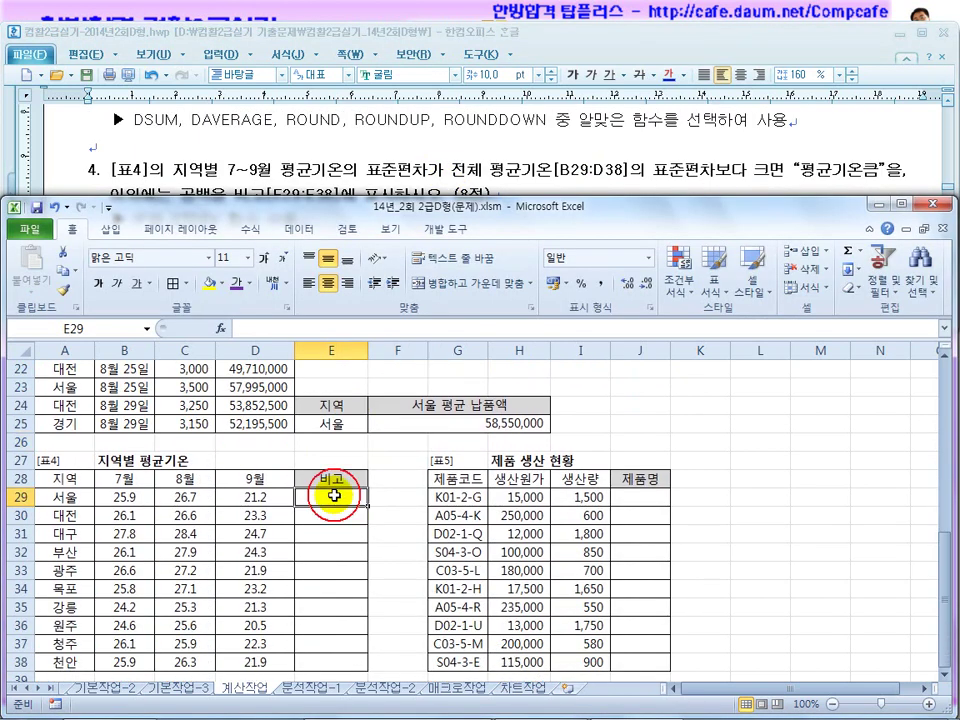
pyautogui.click(189, 105)
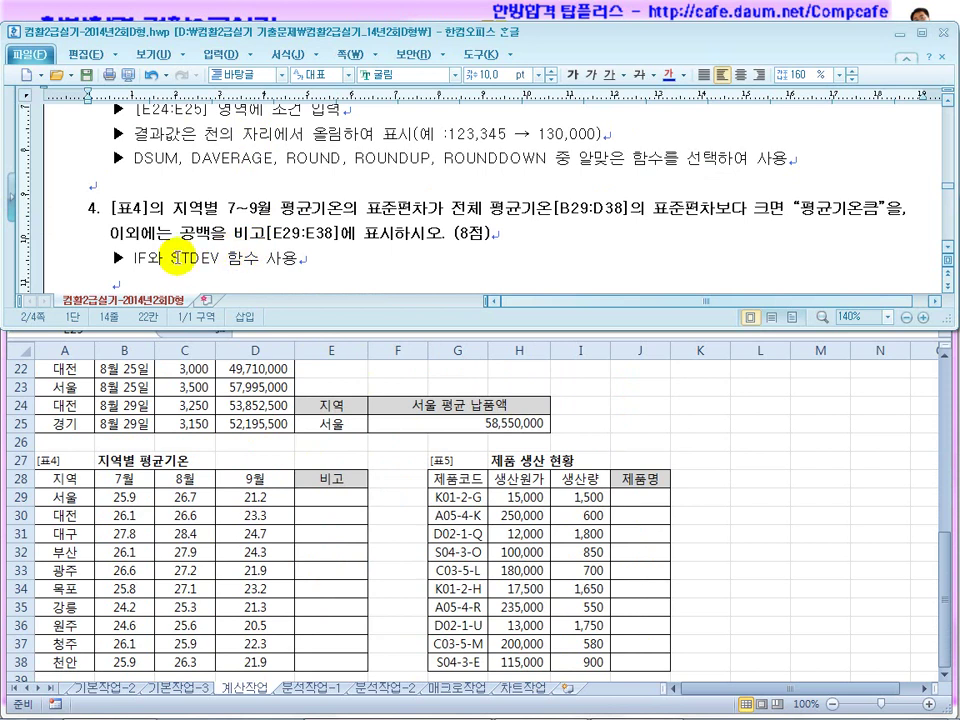
pyautogui.moveTo(170, 259); pyautogui.dragTo(218, 259)
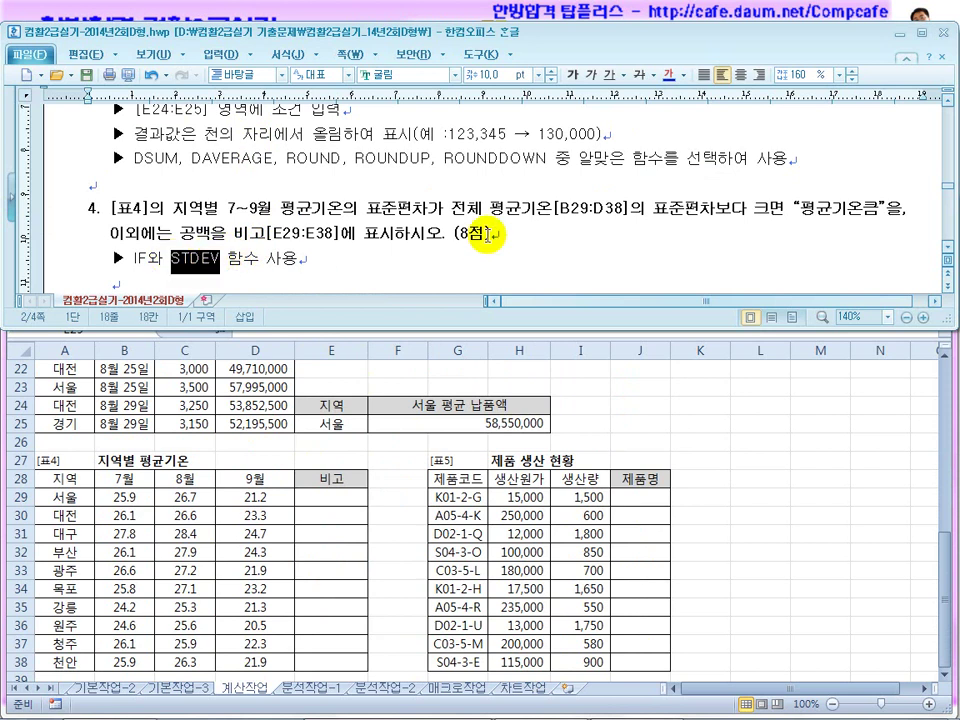
pyautogui.moveTo(427, 210); pyautogui.dragTo(366, 210)
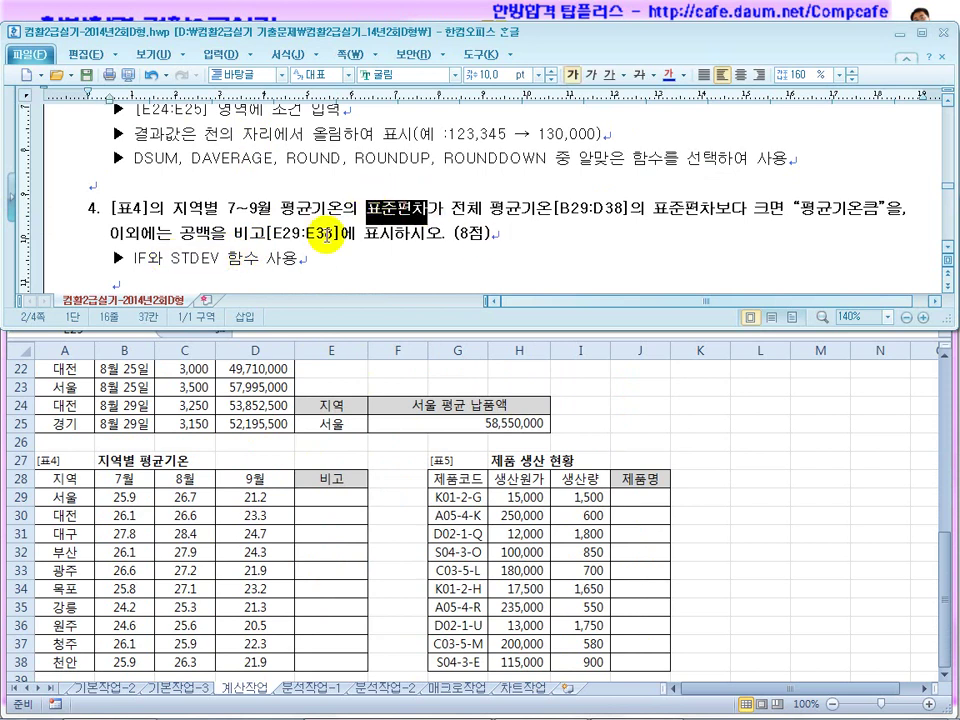
pyautogui.moveTo(219, 259); pyautogui.dragTo(175, 262)
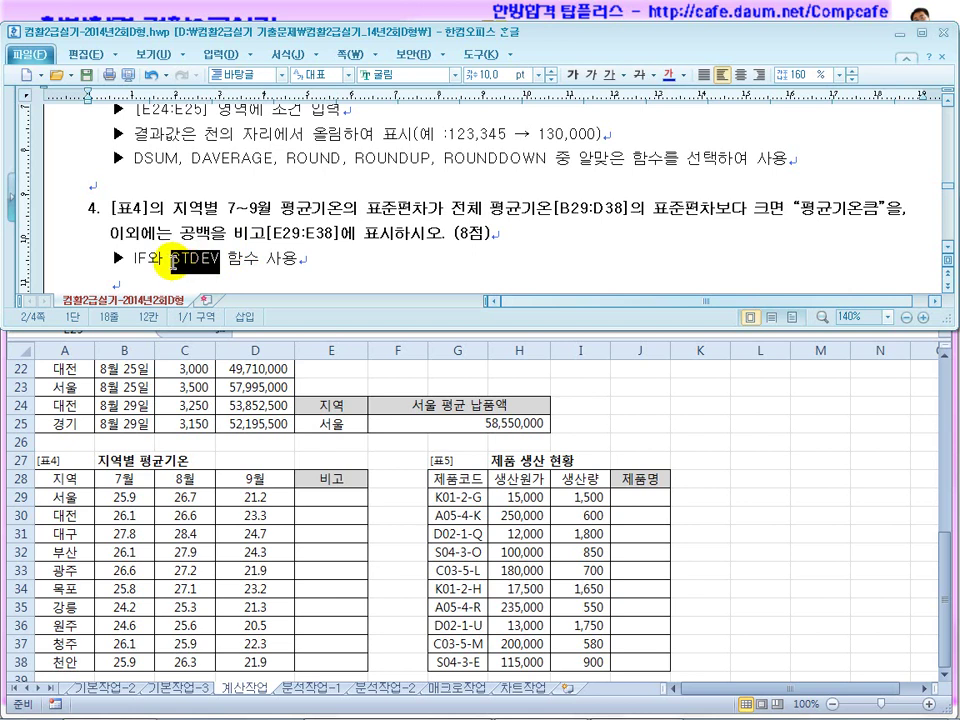
pyautogui.moveTo(424, 210); pyautogui.dragTo(360, 208)
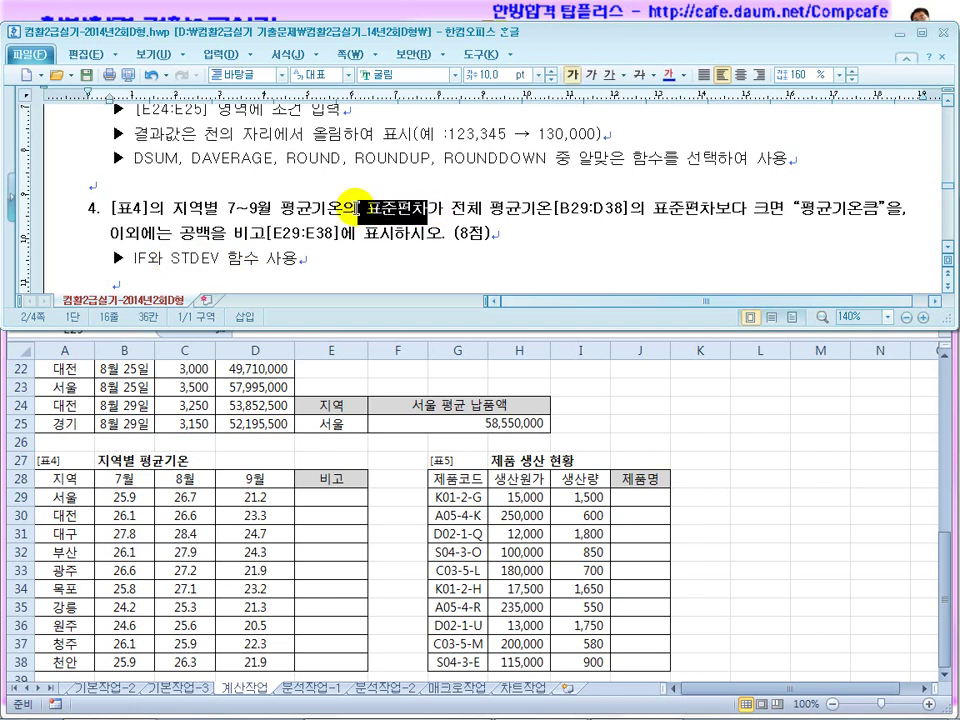
pyautogui.moveTo(220, 259); pyautogui.dragTo(172, 262)
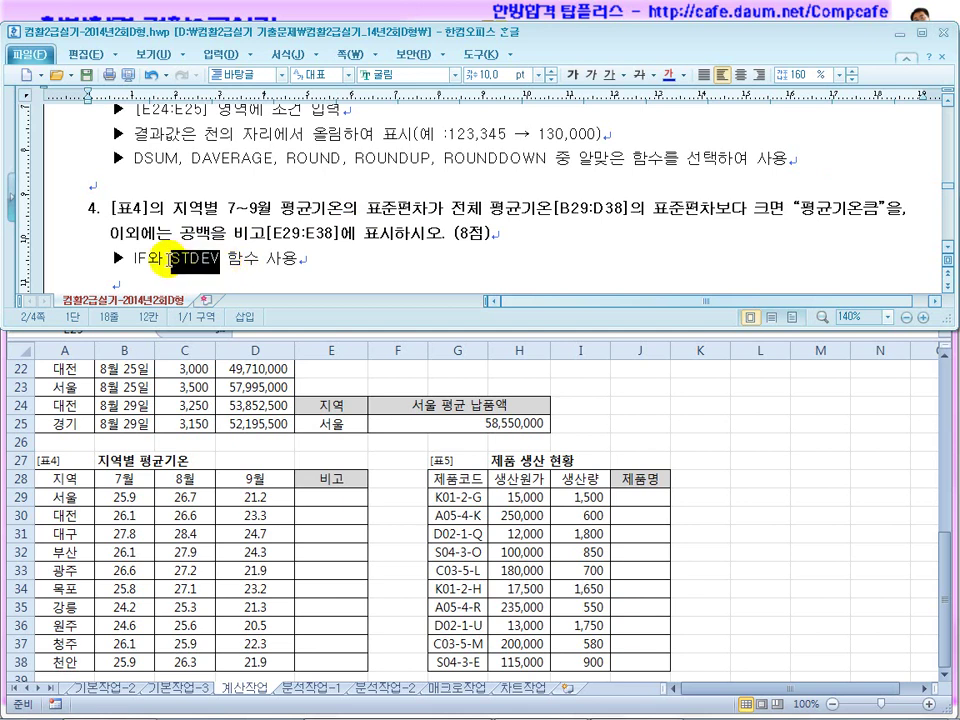
pyautogui.click(245, 262)
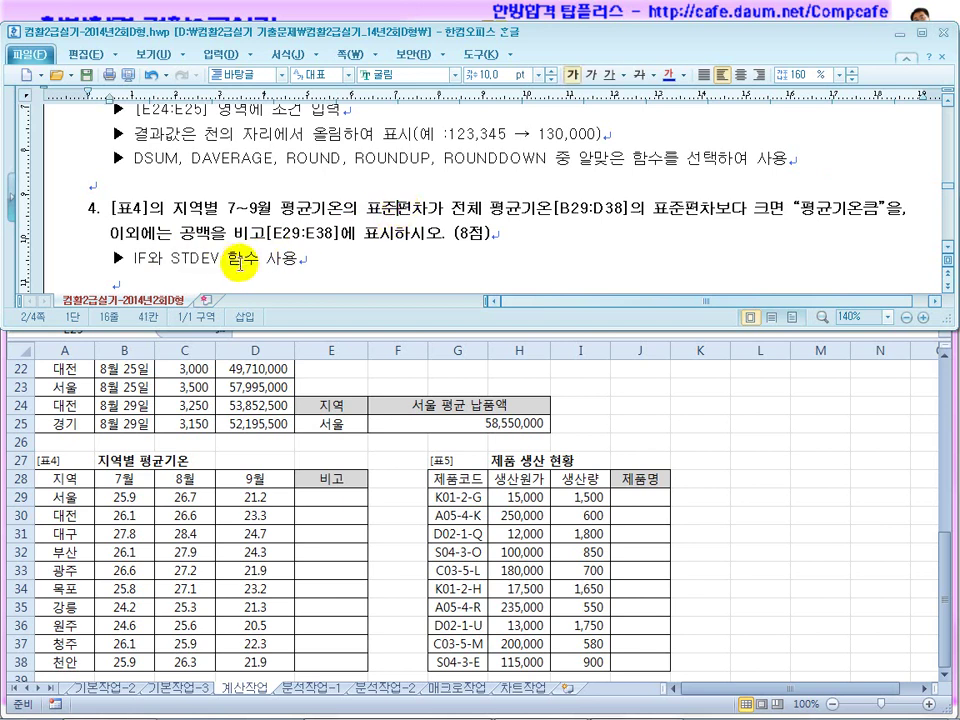
pyautogui.doubleClick(222, 262)
pyautogui.click(321, 261)
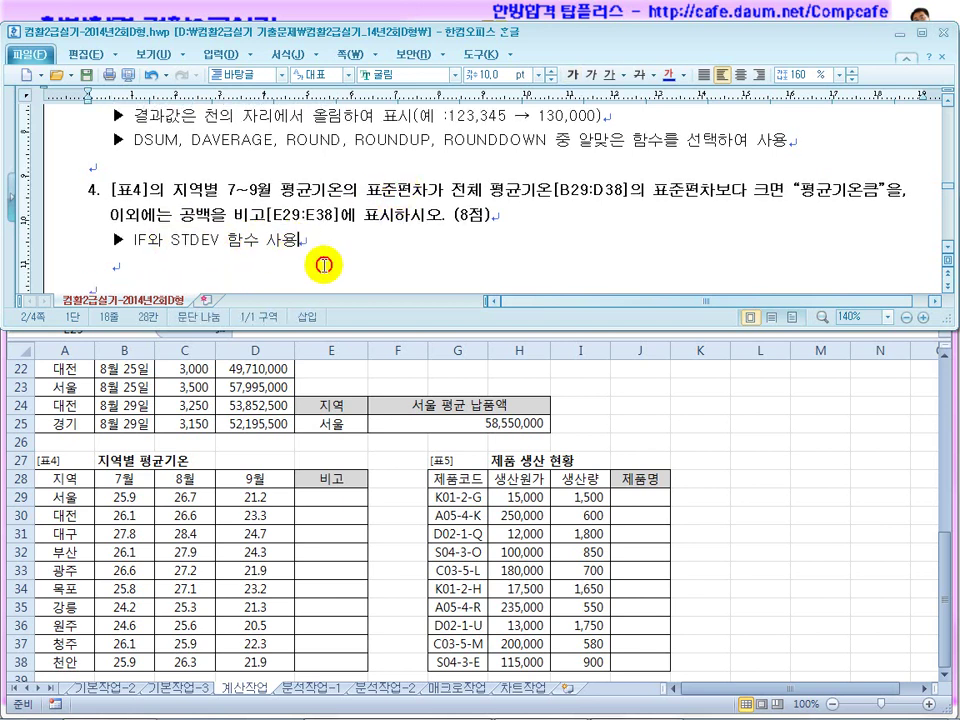
pyautogui.write('표')
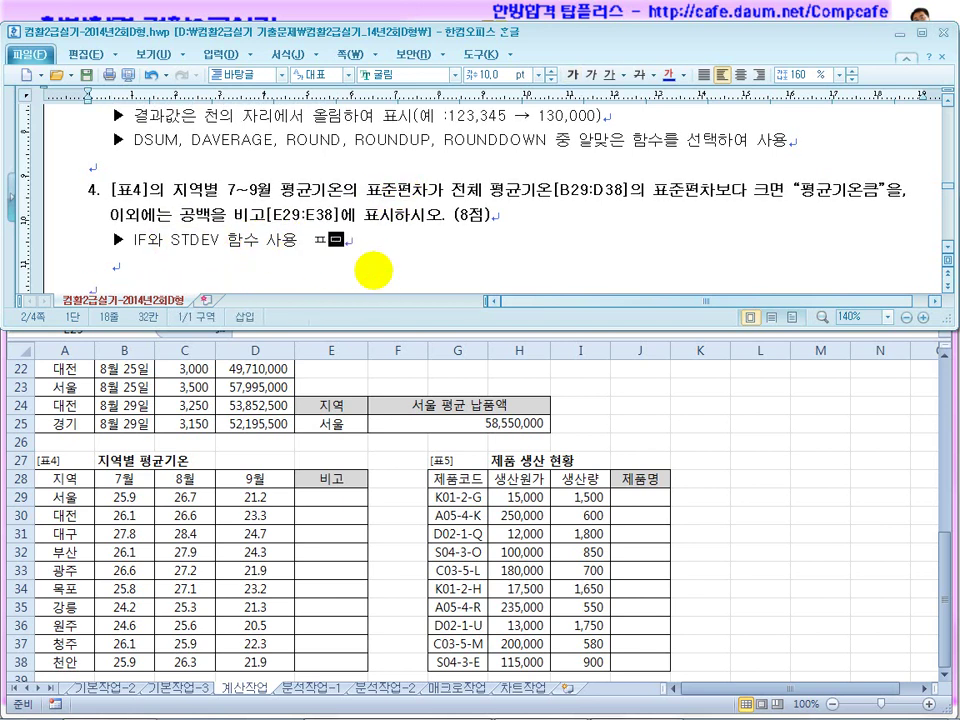
pyautogui.press('BackSpace')
pyautogui.press('BackSpace')
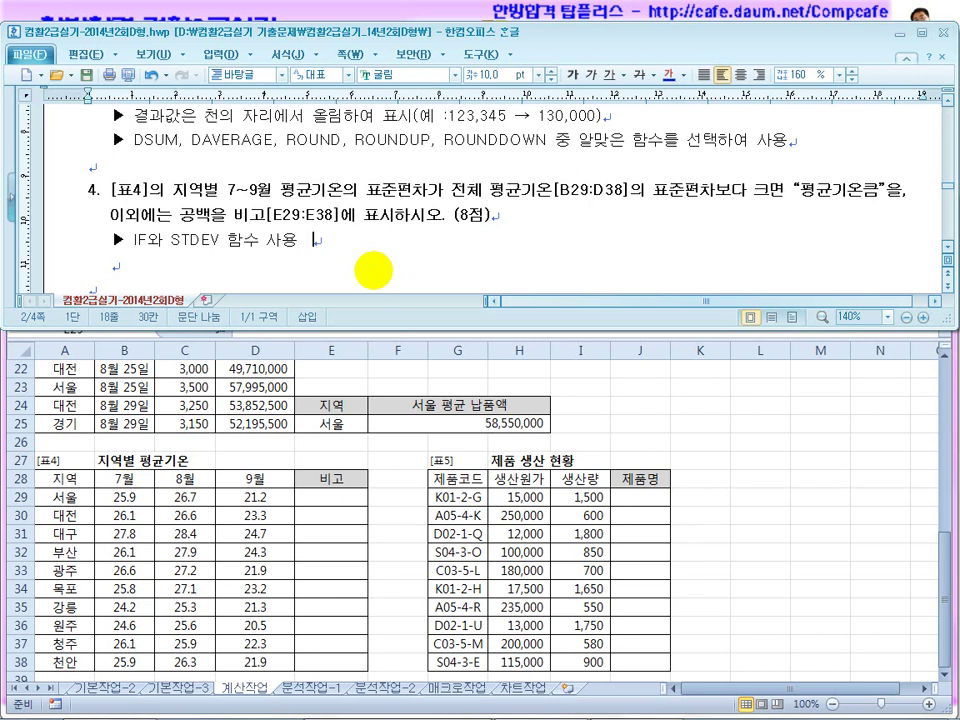
# Switch to Excel and enter =STDEV(B29:D29) in E29 for the 서울 row's July–September temperatures.
pyautogui.click(322, 497)
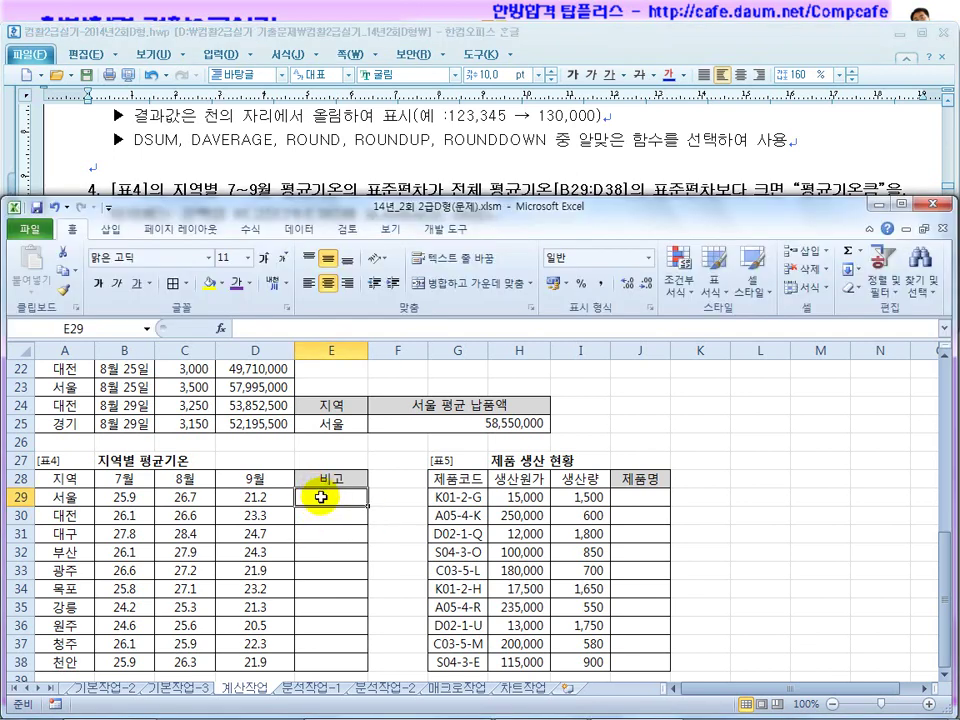
pyautogui.write('=stde')
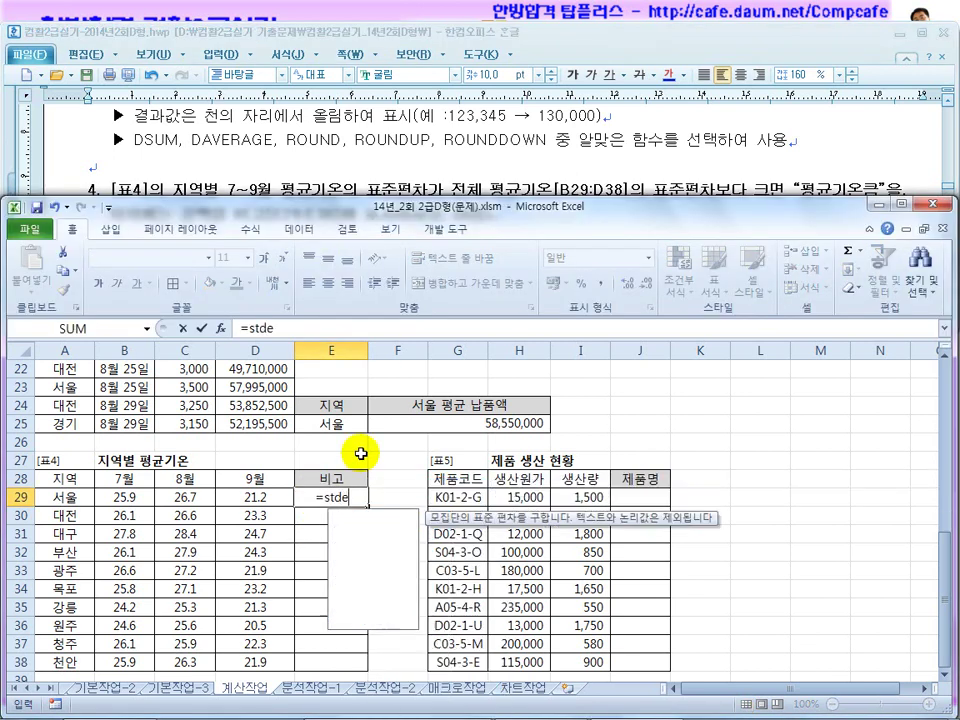
pyautogui.write('v(')
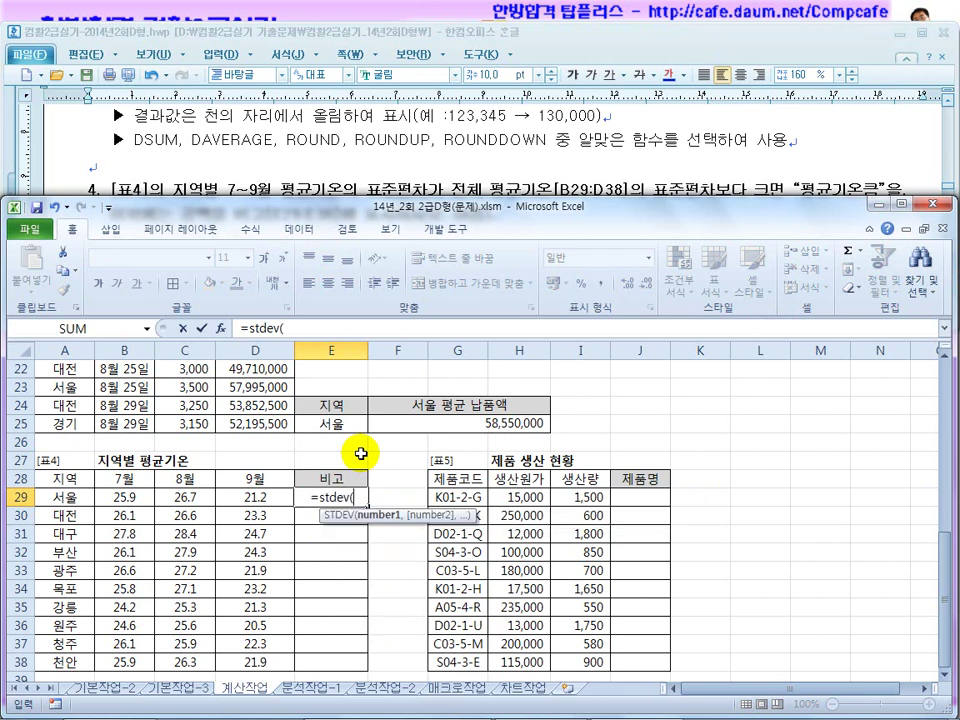
pyautogui.moveTo(122, 497); pyautogui.dragTo(254, 505)
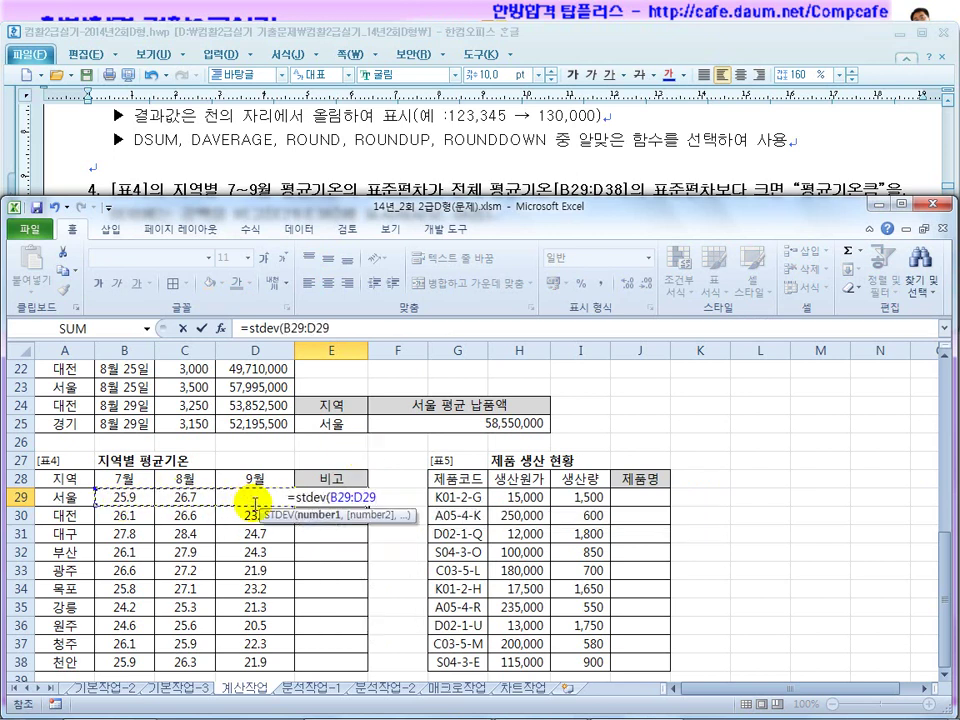
pyautogui.write(')')
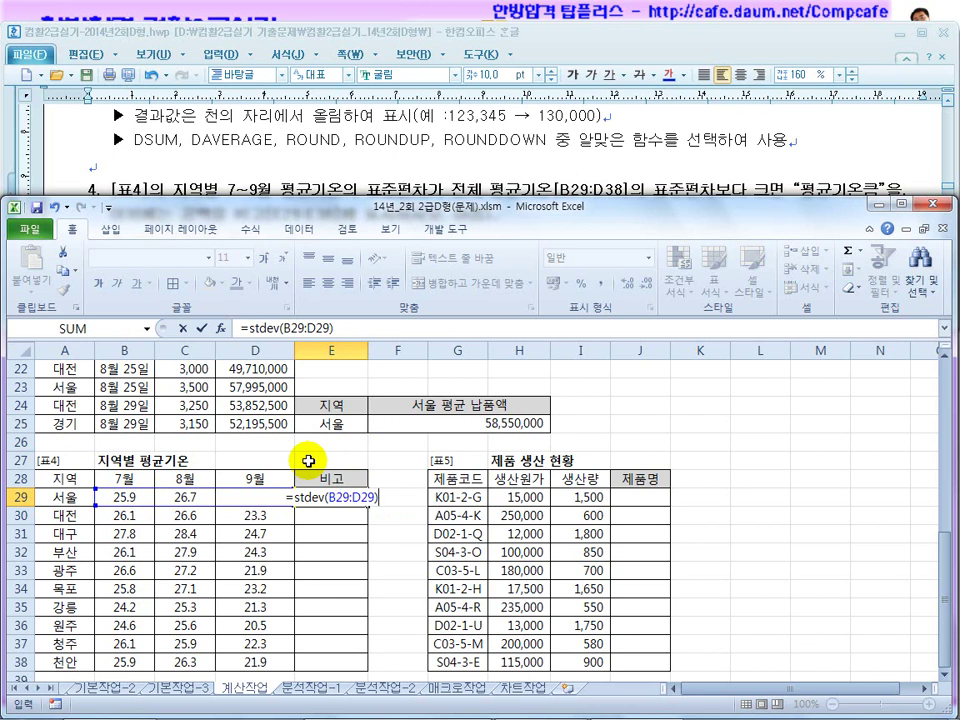
pyautogui.press('Return')
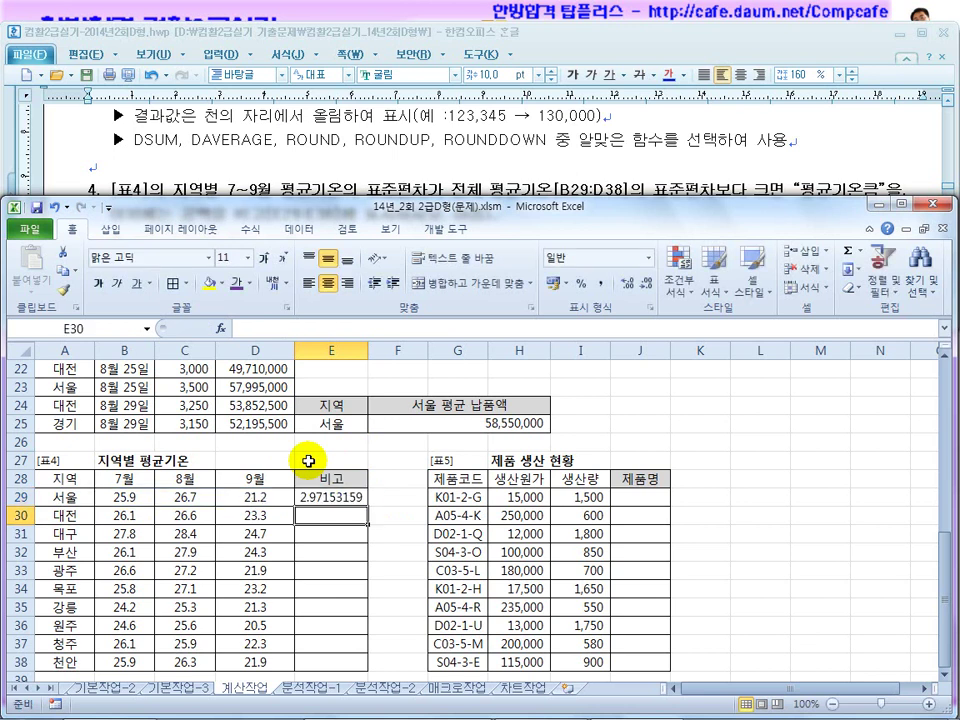
# Fill E29's STDEV formula down the 비고 column to E38.
pyautogui.click(345, 504)
pyautogui.moveTo(367, 512); pyautogui.dragTo(369, 672)
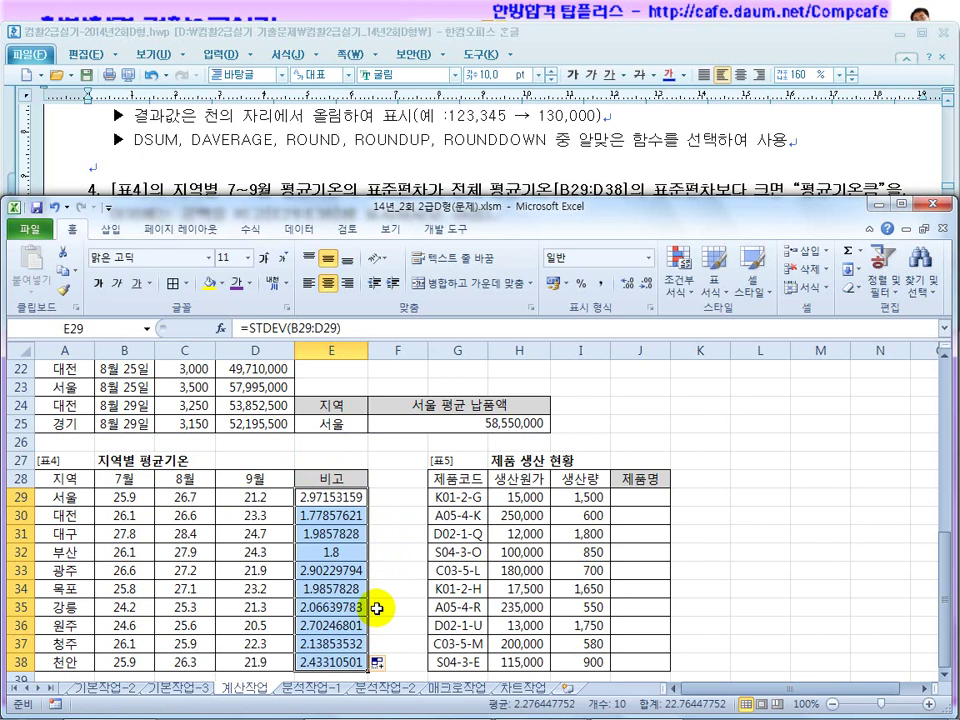
pyautogui.click(336, 499)
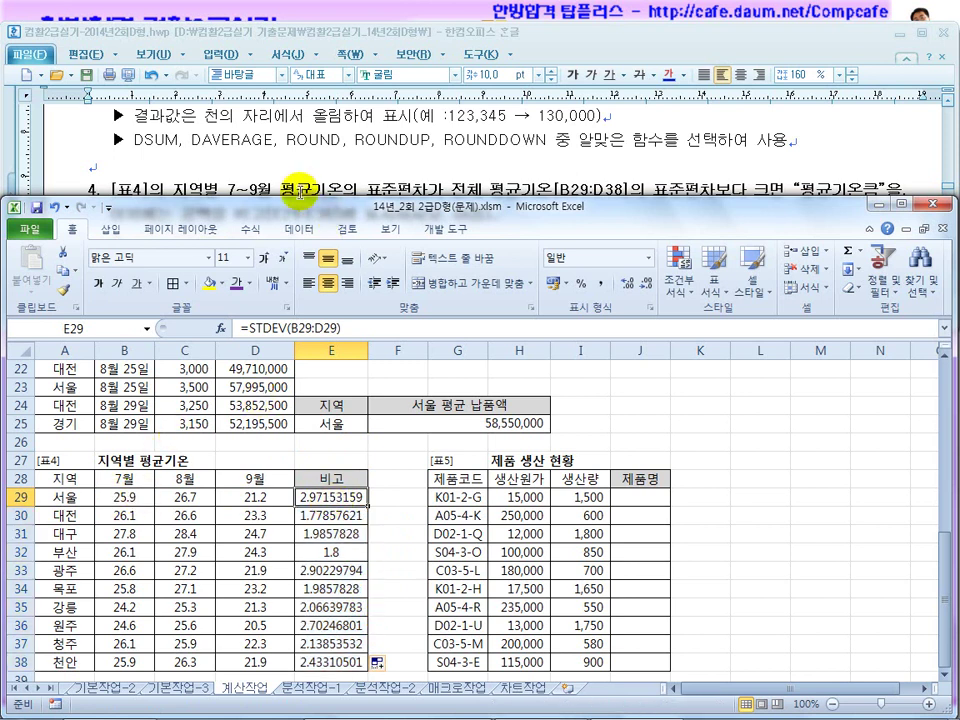
# Reread task 4 in the Hangul document about comparing regional and overall standard deviations, and return to Excel.
pyautogui.click(329, 186)
pyautogui.click(948, 249)
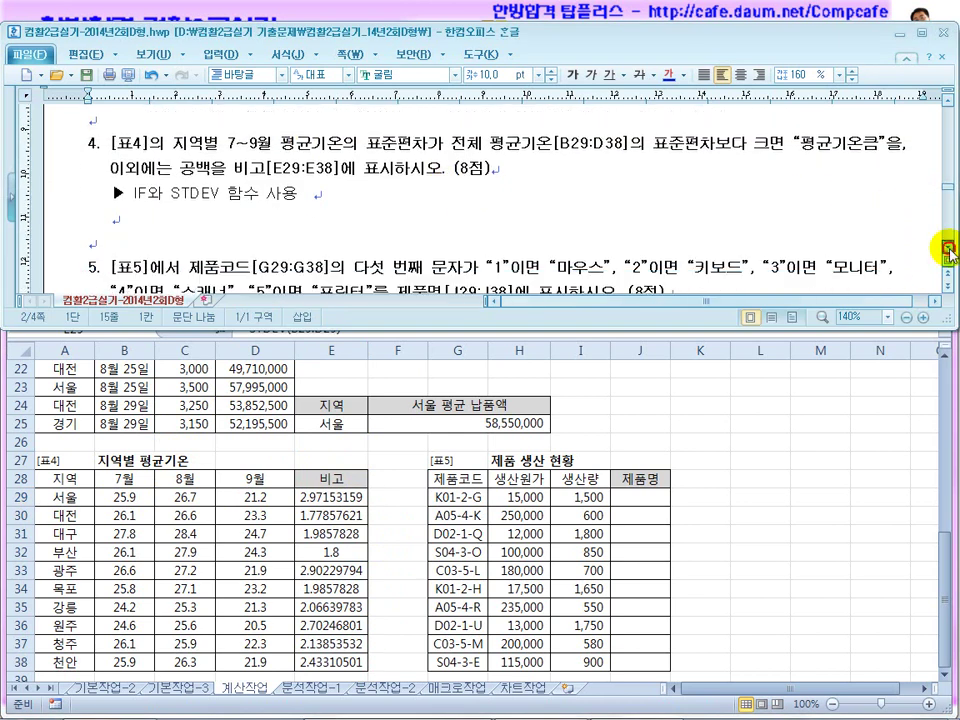
pyautogui.click(948, 249)
pyautogui.click(333, 495)
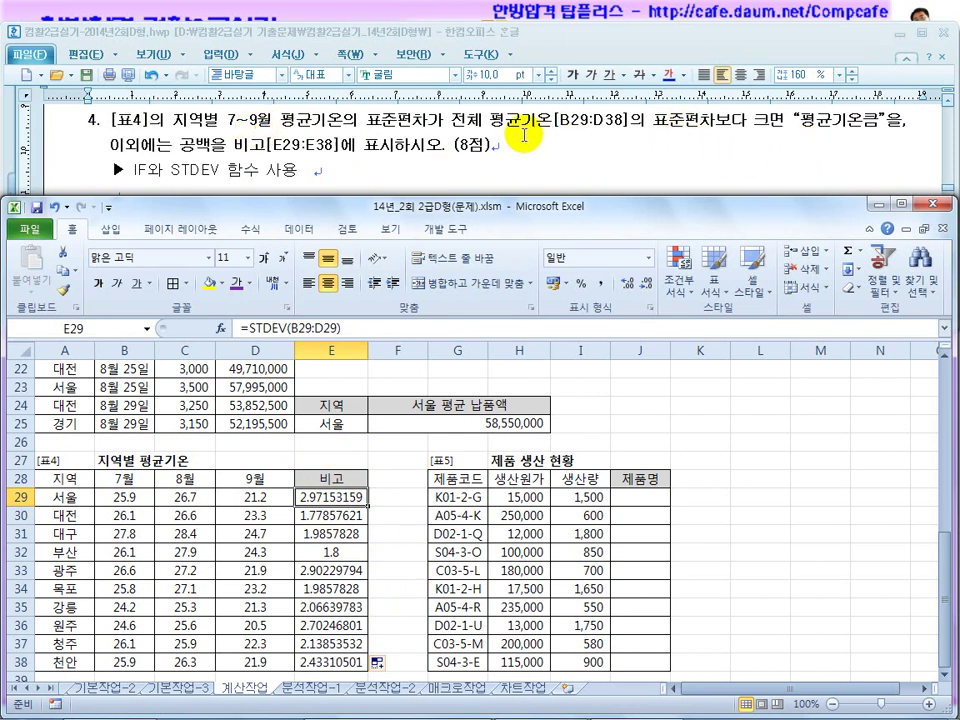
# Enter =STDEV(B29:D38) in helper cell F29 to calculate the standard deviation of all the average temperatures.
pyautogui.click(395, 497)
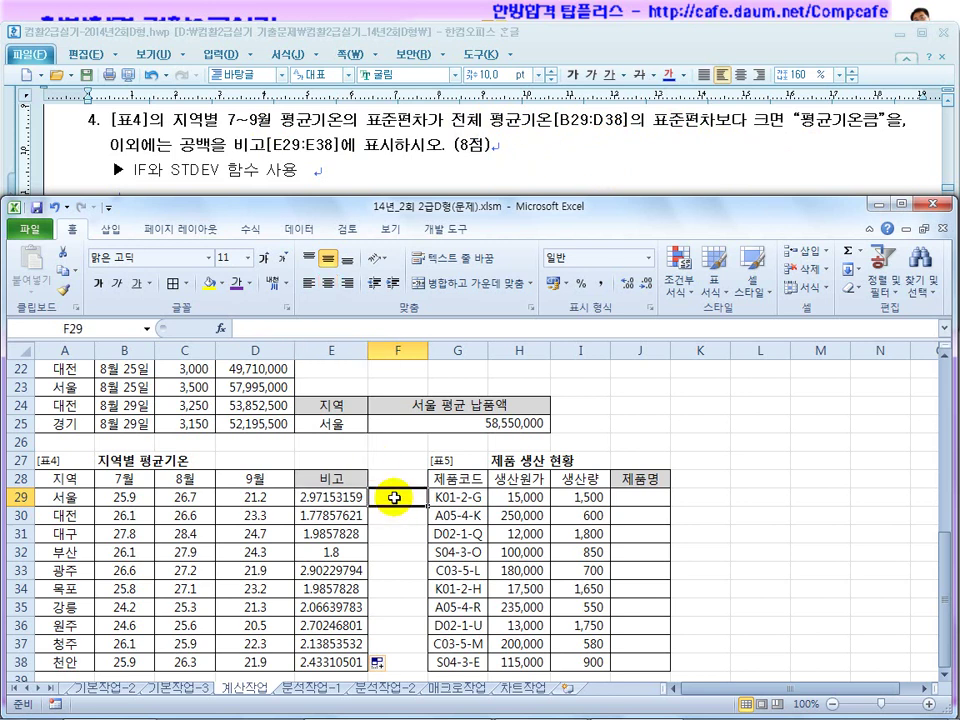
pyautogui.write('=')
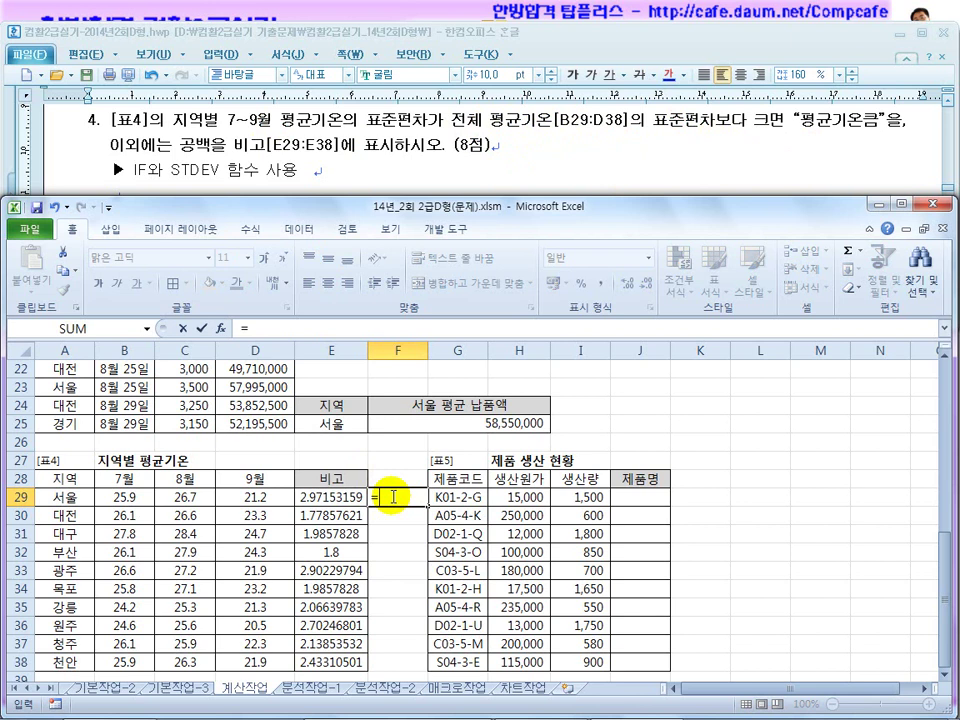
pyautogui.press('Escape')
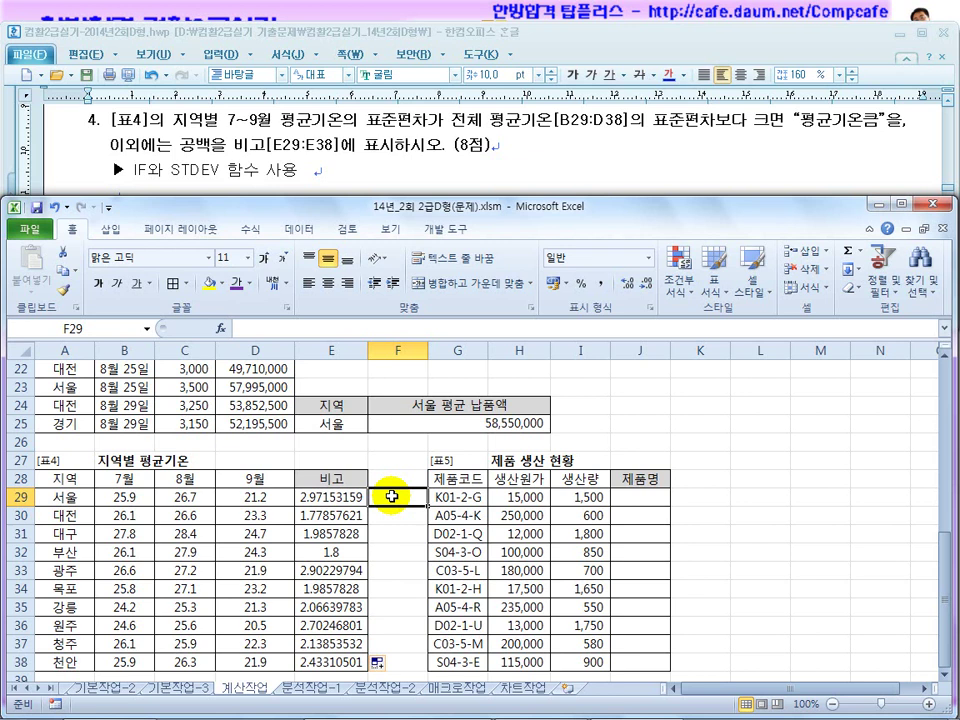
pyautogui.write('=')
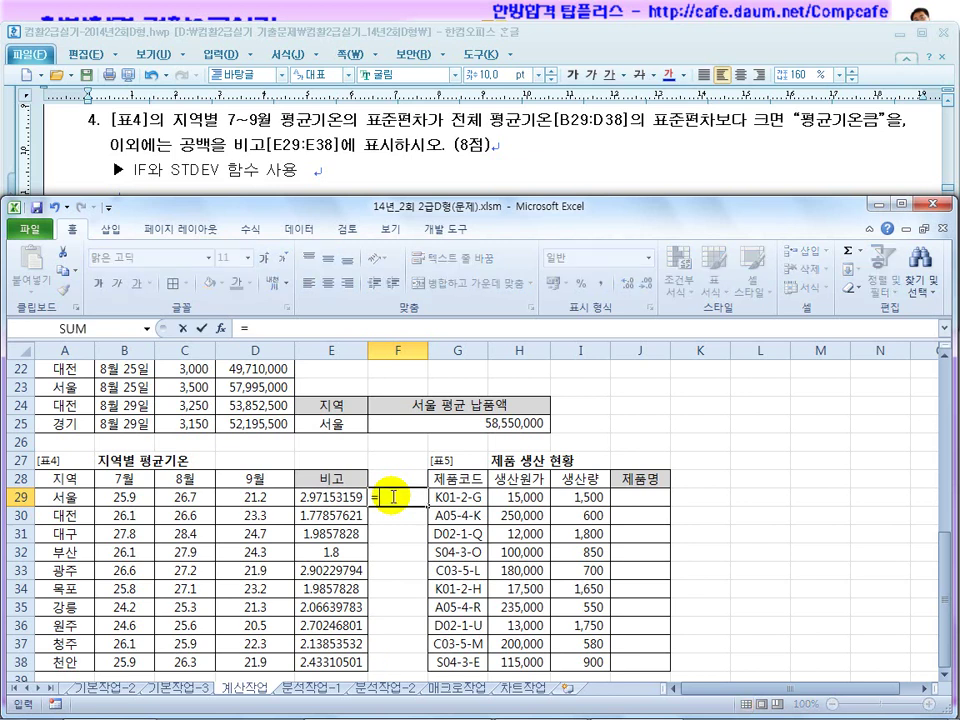
pyautogui.write('stdev(')
pyautogui.moveTo(124, 497); pyautogui.dragTo(257, 665)
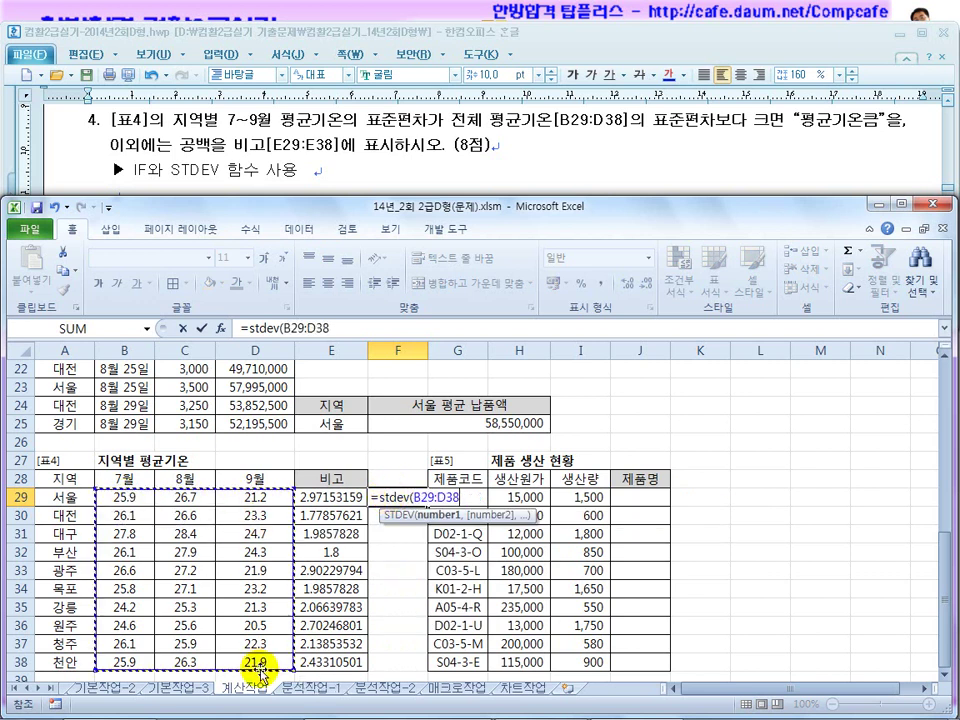
pyautogui.write(')')
pyautogui.press('Return')
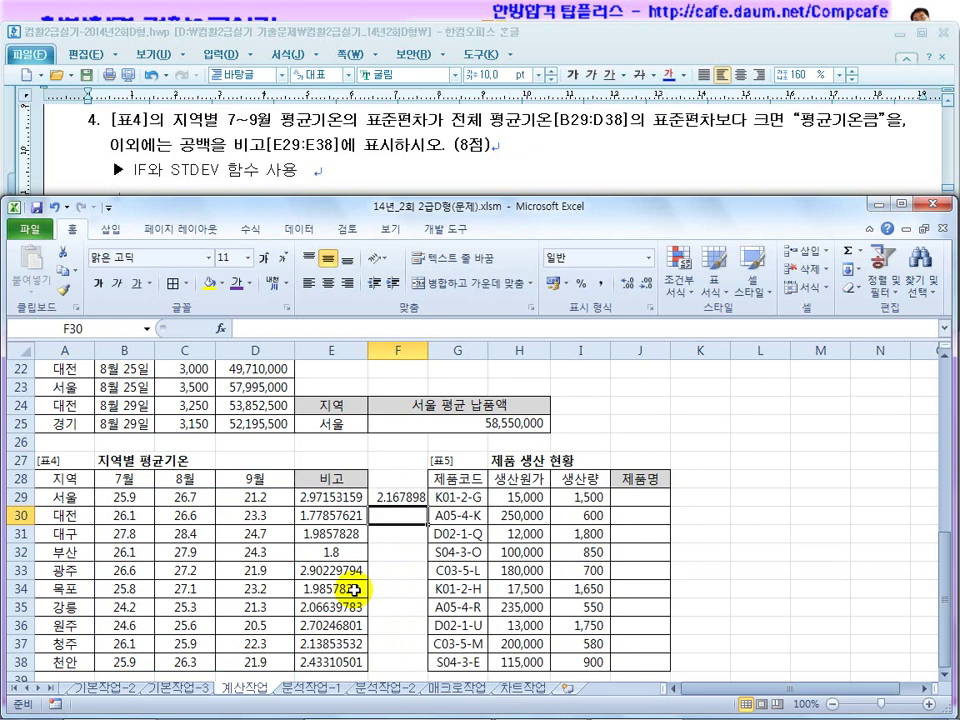
# Compare the regional standard deviations in E29:E33 with the overall standard deviation in F29.
pyautogui.click(404, 505)
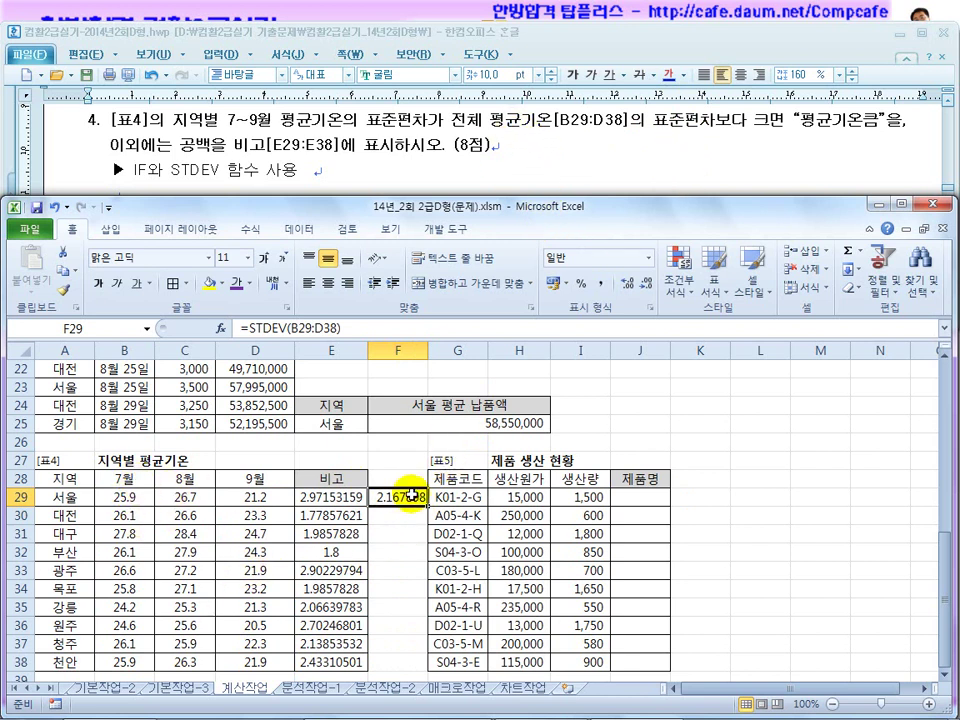
pyautogui.click(341, 496)
pyautogui.click(341, 515)
pyautogui.click(341, 533)
pyautogui.click(341, 551)
pyautogui.click(341, 570)
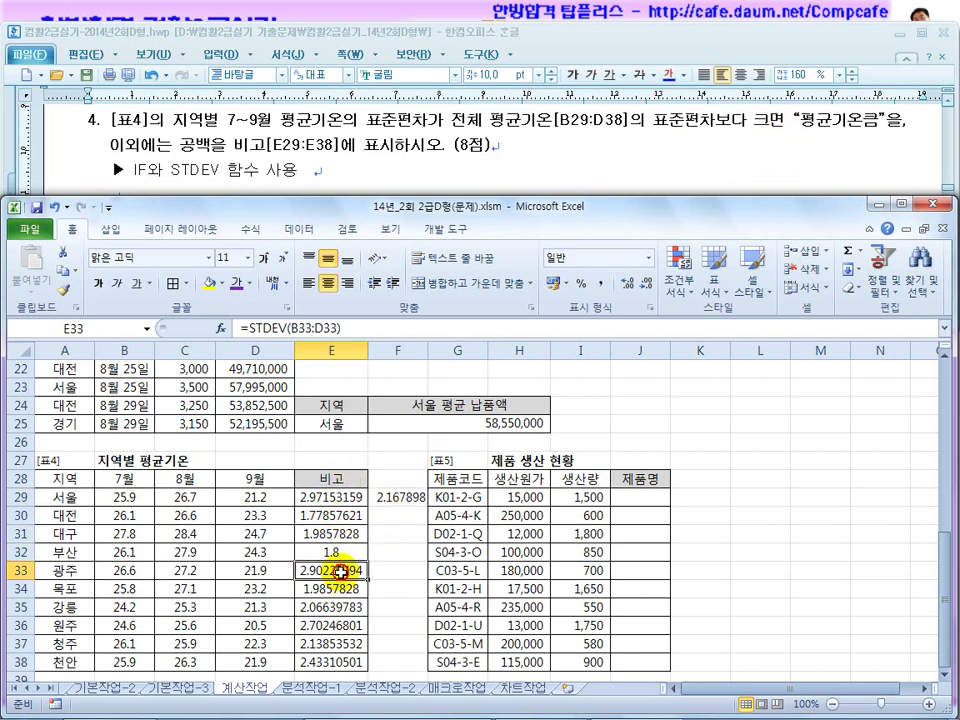
pyautogui.click(391, 497)
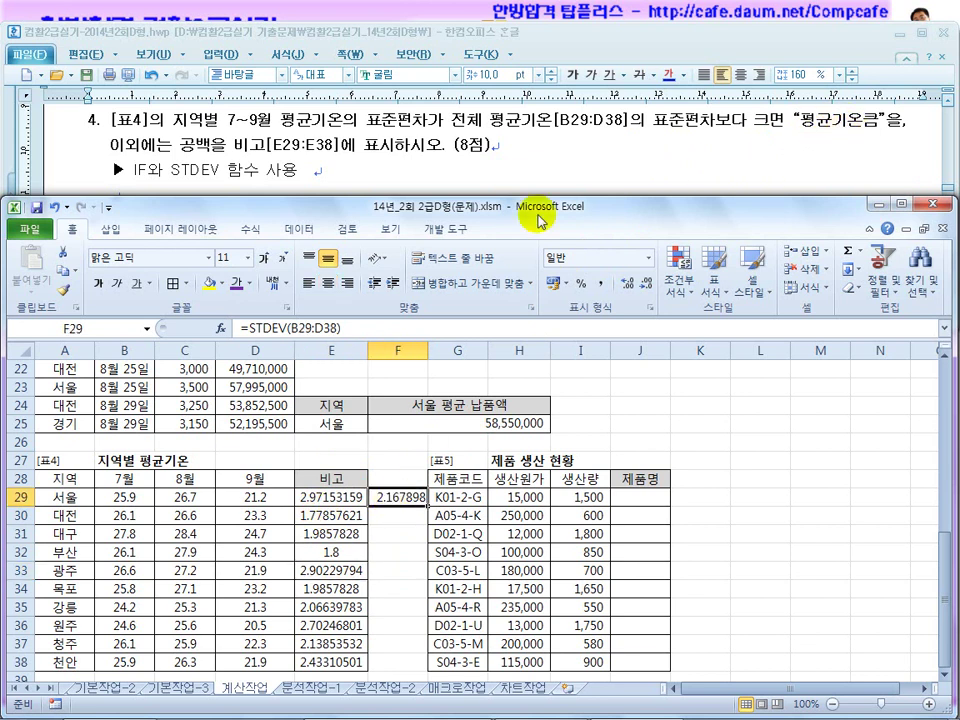
# Wrap E29's formula in IF with the condition STDEV(B29:D29)>STDEV($B$29:$D$38), using an absolute range for the overall temperatures.
pyautogui.click(330, 502)
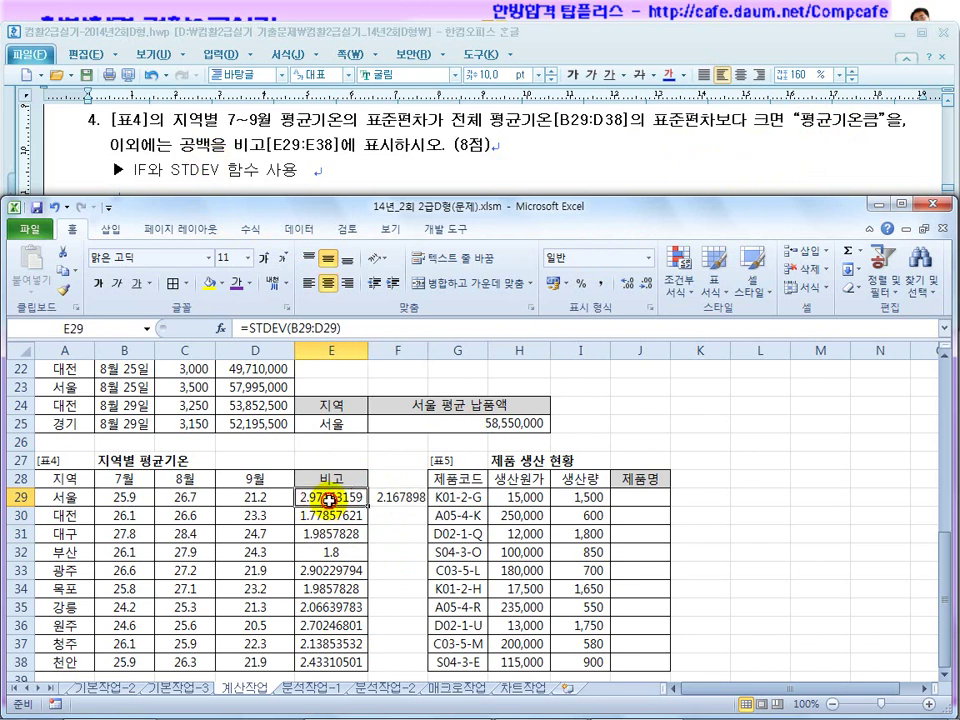
pyautogui.click(248, 328)
pyautogui.write('if(')
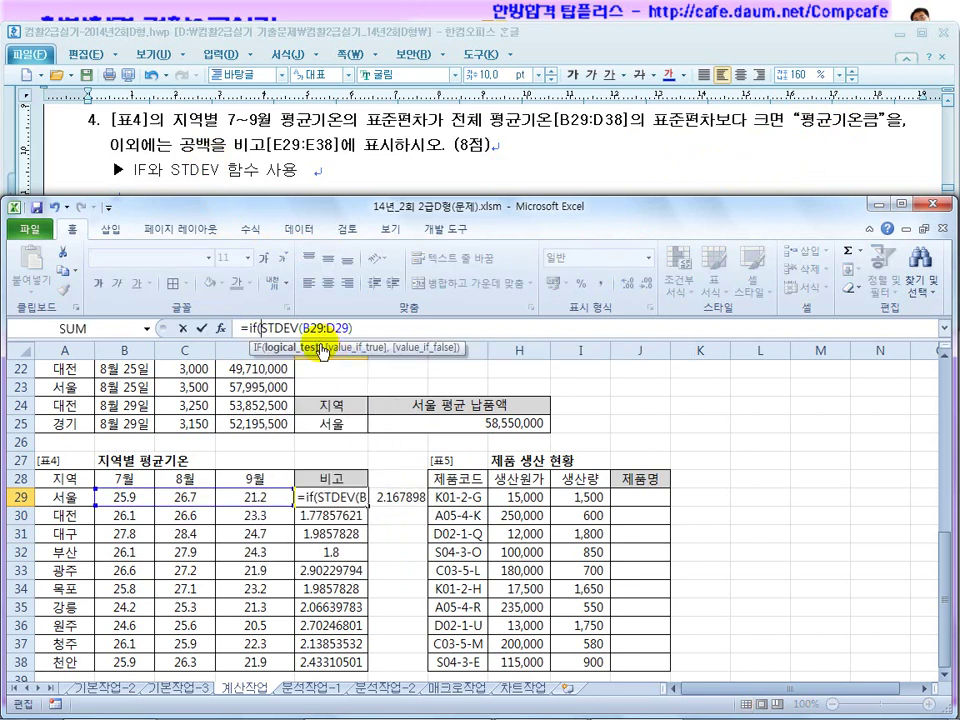
pyautogui.moveTo(258, 328); pyautogui.dragTo(371, 330)
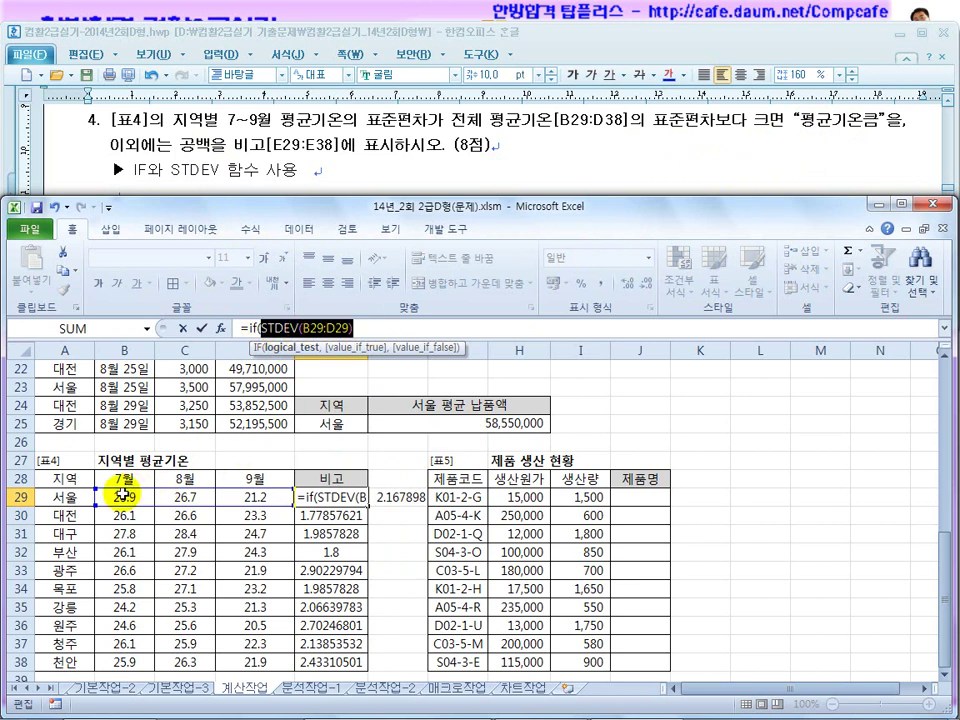
pyautogui.click(384, 331)
pyautogui.write('>')
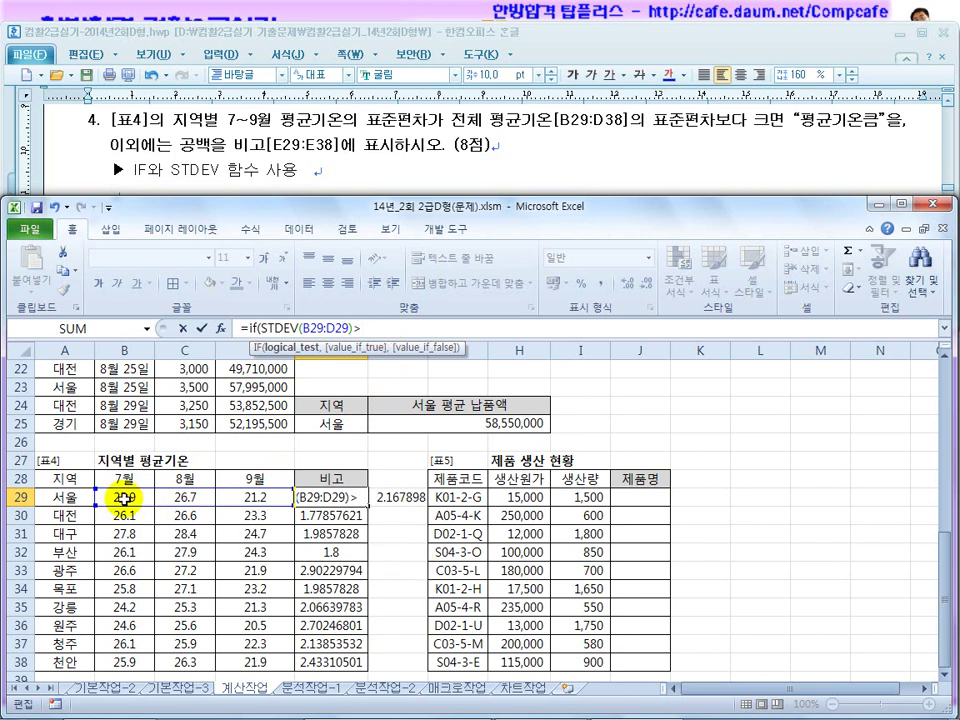
pyautogui.write('stdev(')
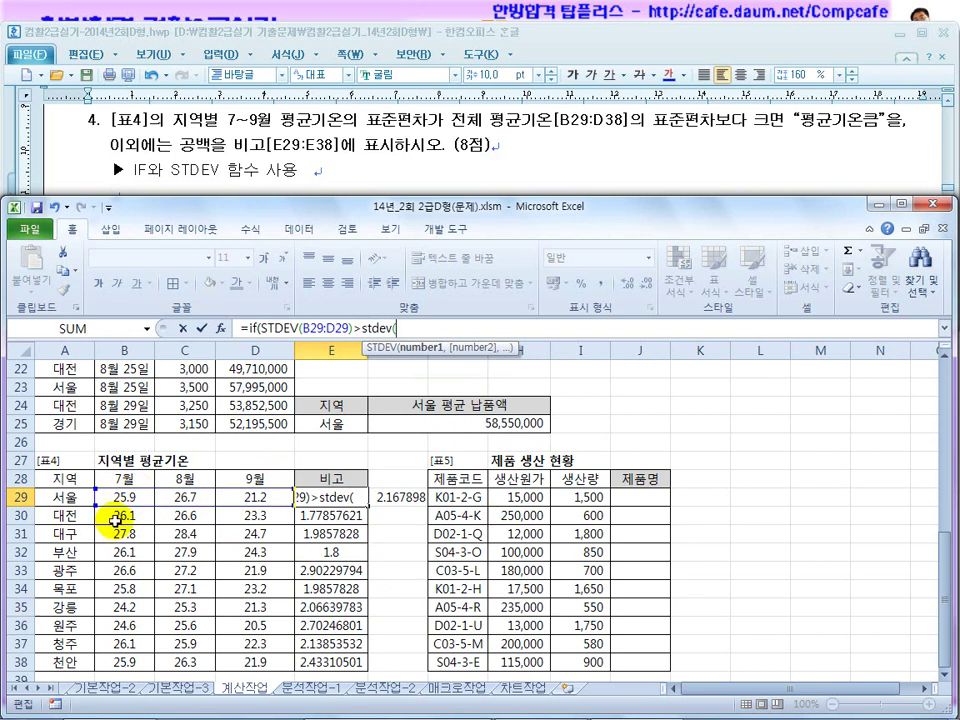
pyautogui.moveTo(124, 495); pyautogui.dragTo(253, 657)
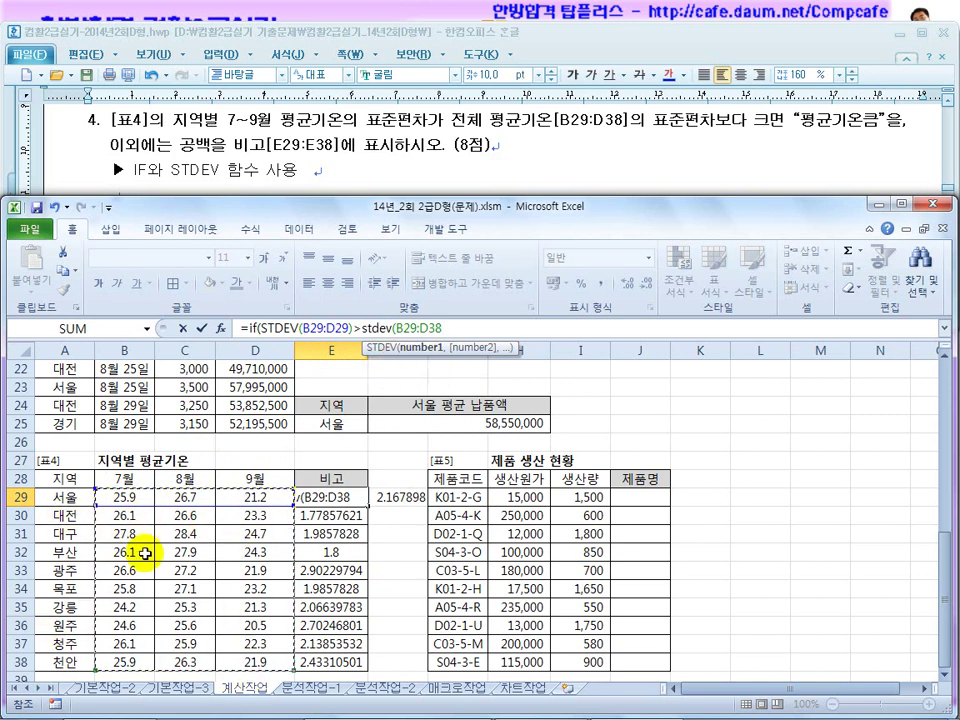
pyautogui.press('F4')
pyautogui.write(')')
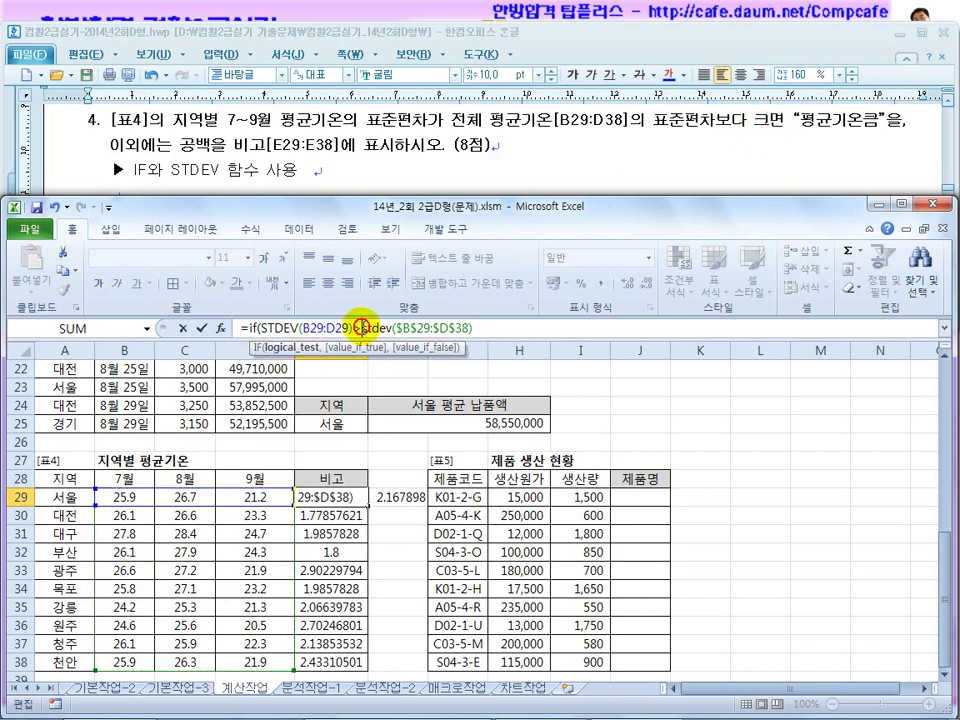
# Complete E29's IF formula with "평균기온큼" as the true value and an empty string "" as the false value.
pyautogui.click(483, 326)
pyautogui.write(',')
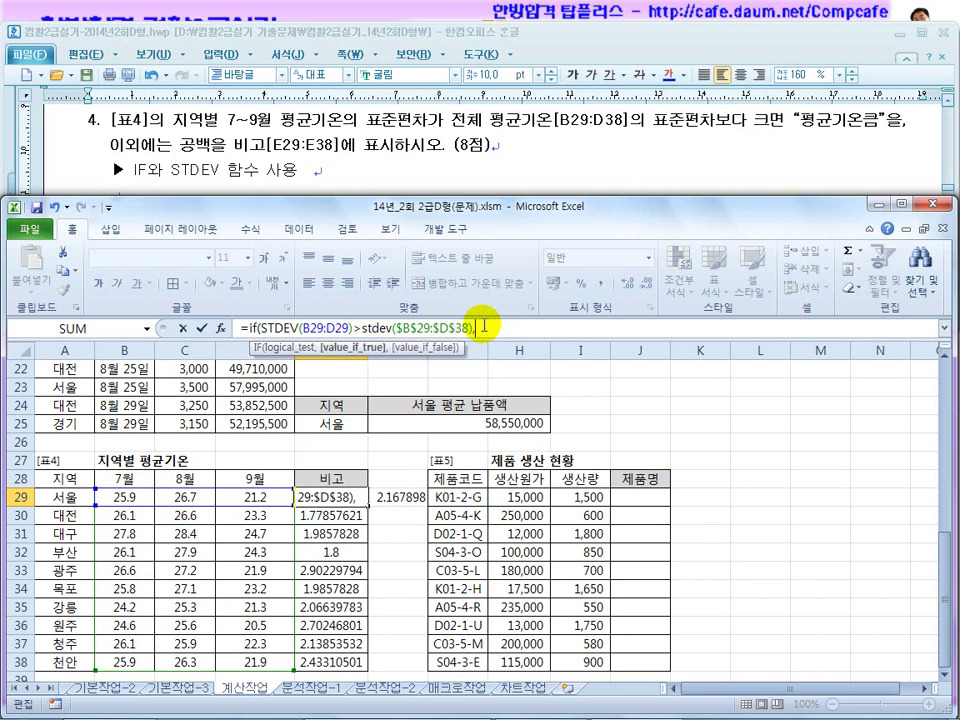
pyautogui.write('"평균기온')
pyautogui.write('ㅋ')
pyautogui.write('","")')
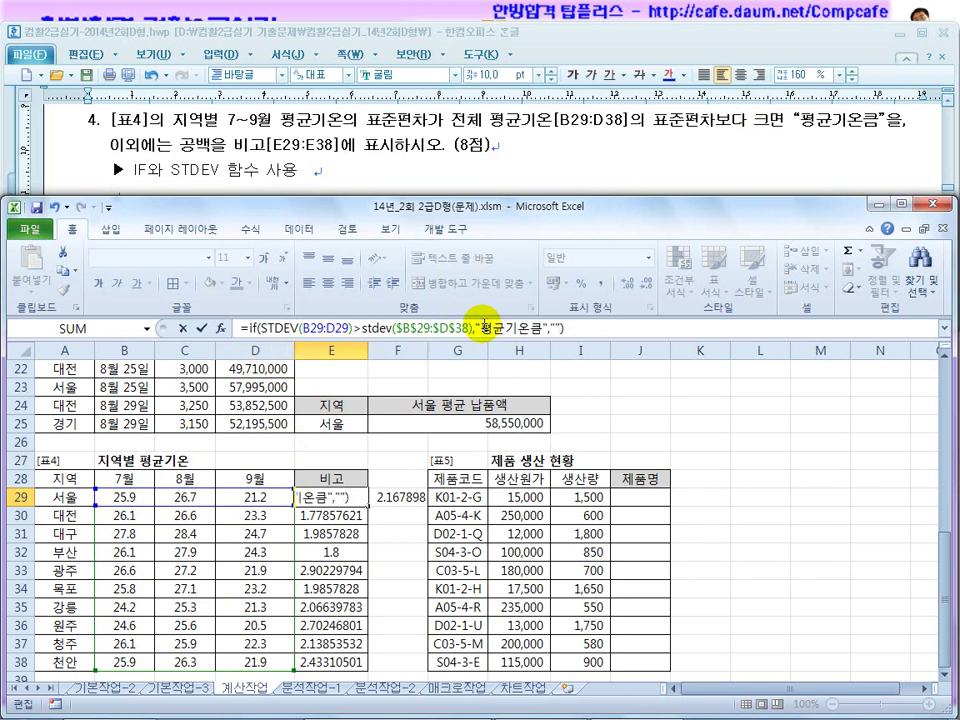
pyautogui.press('Return')
# Fill E29's IF formula down the 비고 column to E38 and clear the helper formula in F29.
pyautogui.click(392, 495)
pyautogui.click(339, 499)
pyautogui.moveTo(369, 507); pyautogui.dragTo(369, 660)
pyautogui.click(396, 497)
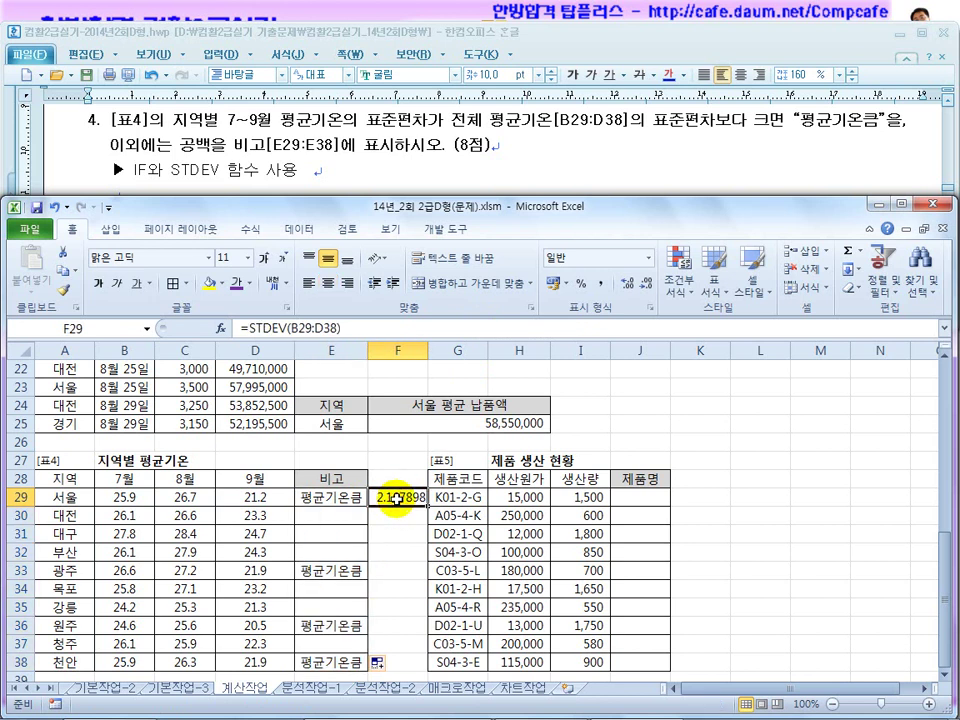
pyautogui.press('Delete')
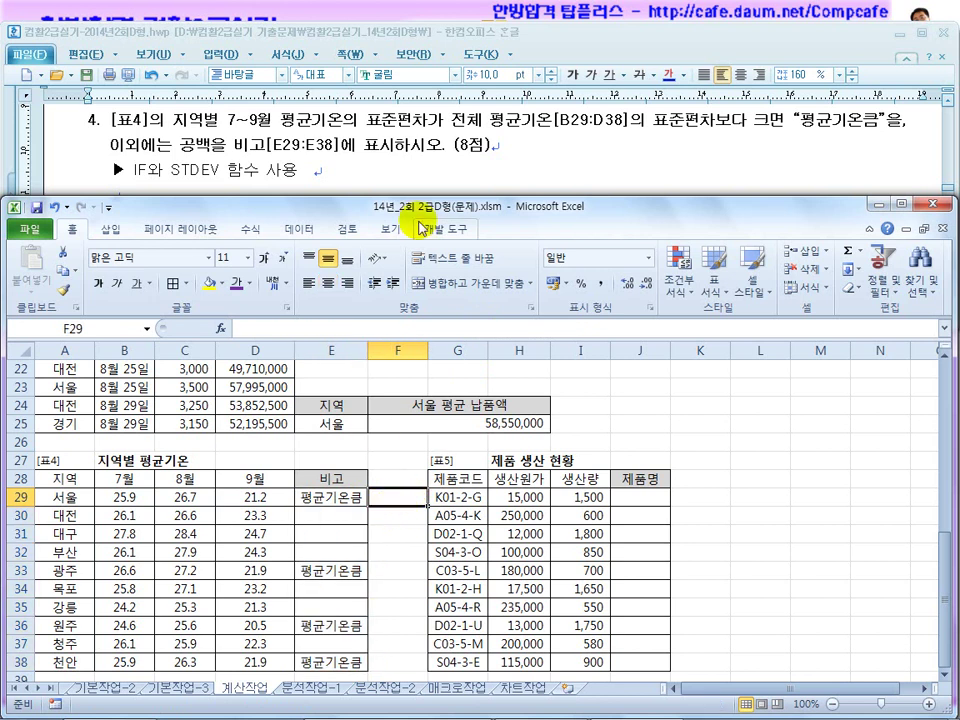
# Switch to the Hangul document and read task 5 about deriving 표5's 제품명 with CHOOSE and MID.
pyautogui.click(407, 167)
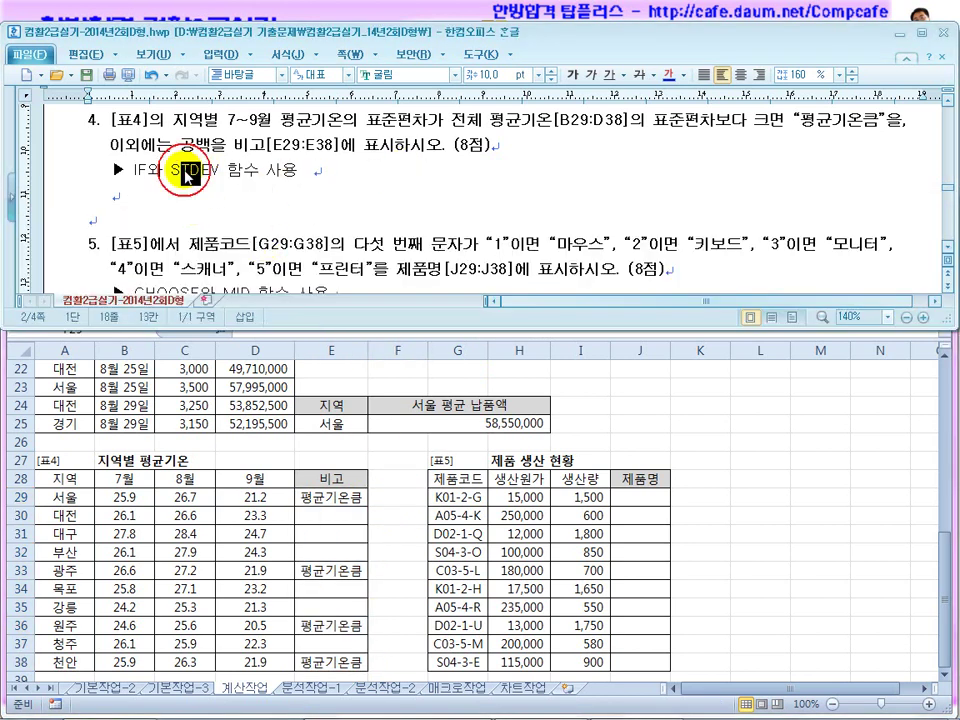
pyautogui.click(147, 170)
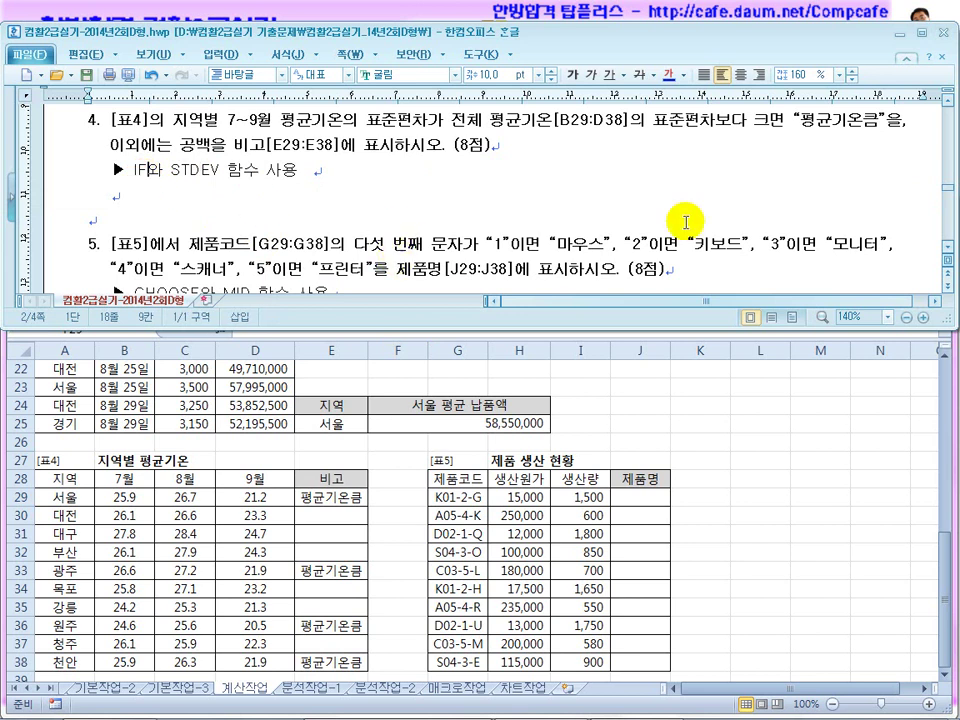
pyautogui.click(946, 249)
pyautogui.scroll(-3, 950, 257)
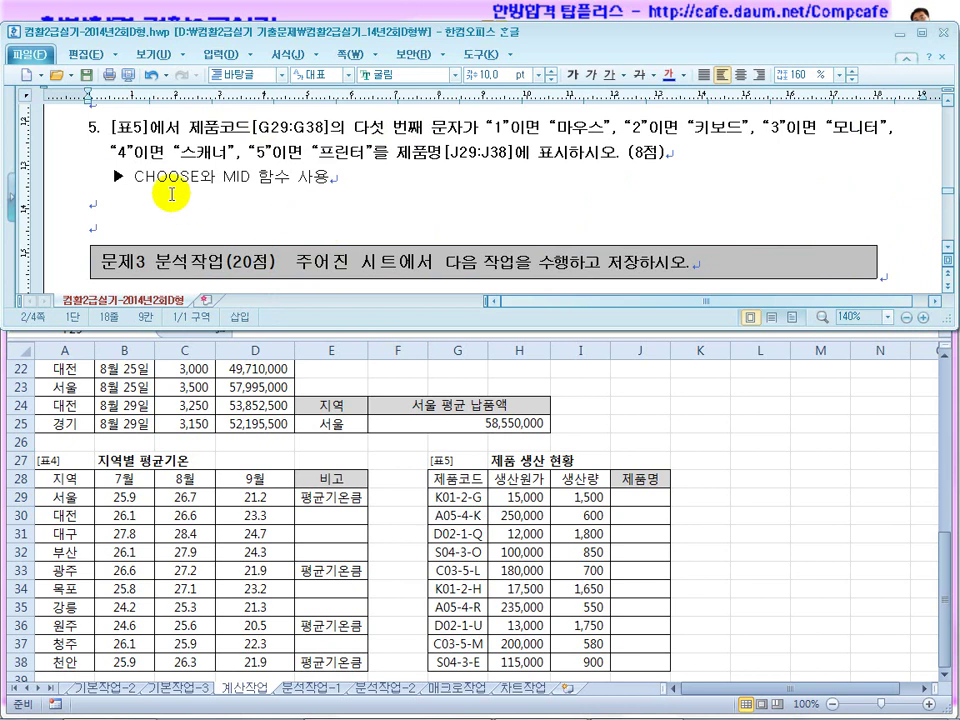
pyautogui.click(238, 177)
# Switch to Excel, enter =MID(G29,5,1) in J29 of 표5's 제품명 column, and fill it down to J38.
pyautogui.click(640, 497)
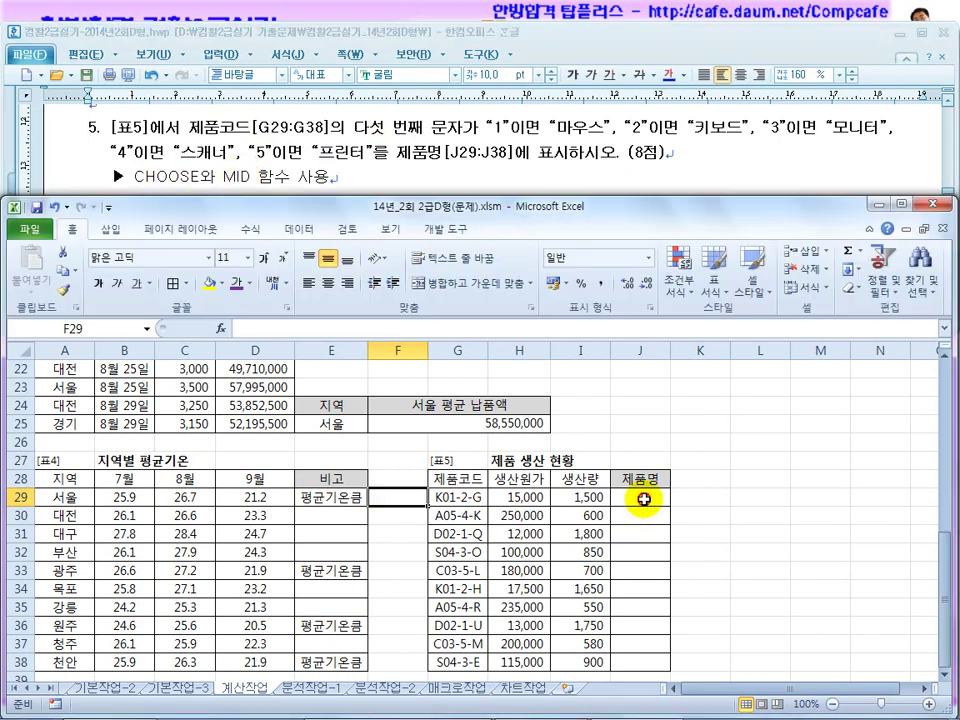
pyautogui.click(640, 497)
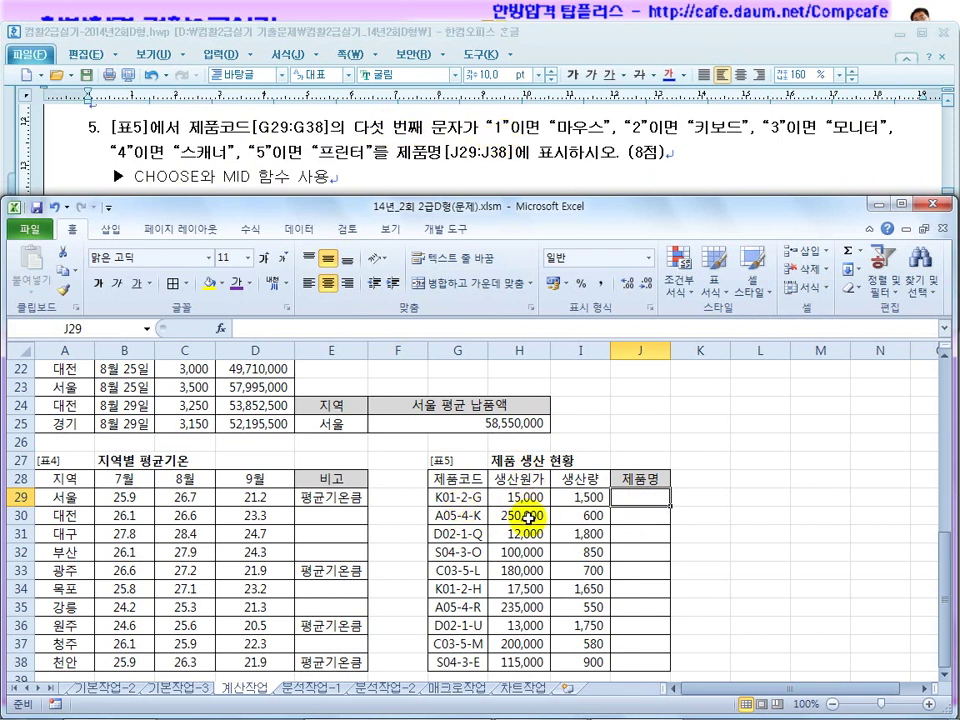
pyautogui.write('=ㅡㅑㅇ')
pyautogui.write('(')
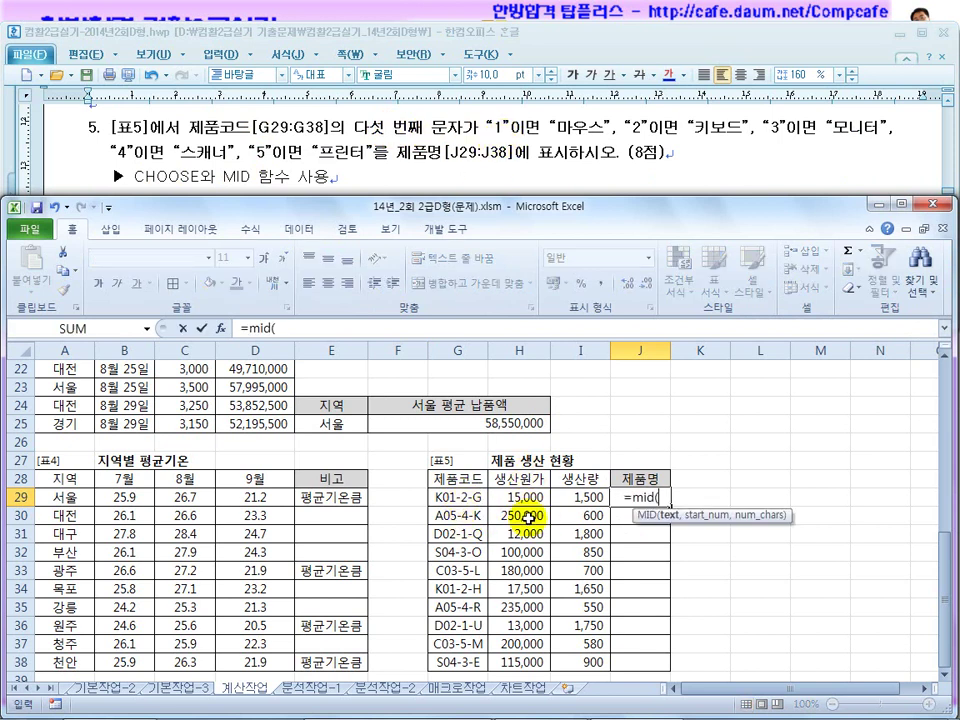
pyautogui.click(455, 497)
pyautogui.write(',5,1)')
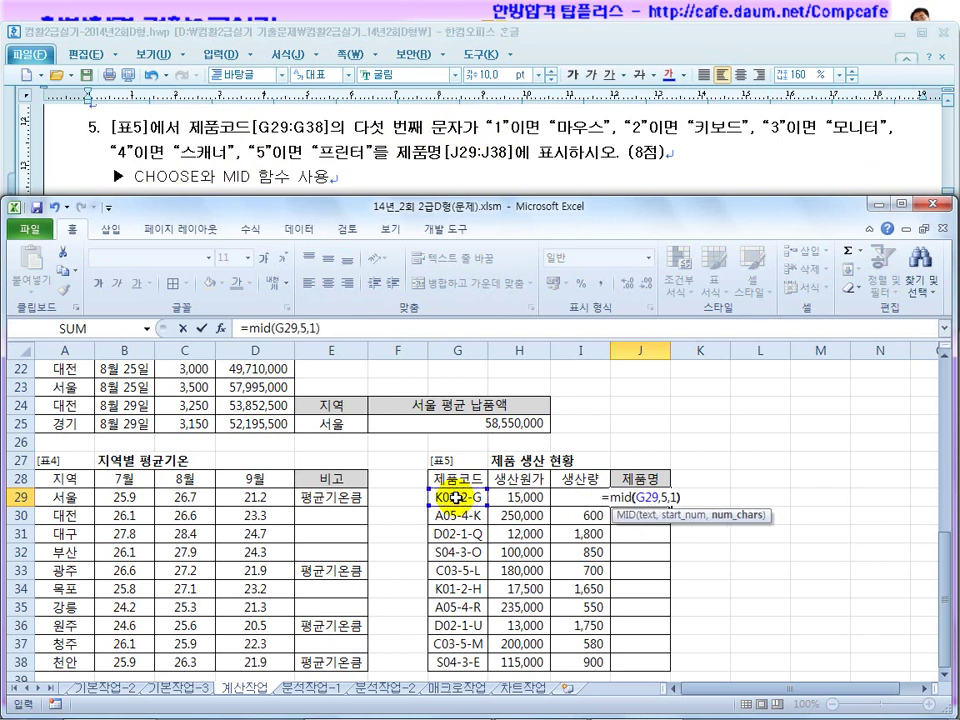
pyautogui.press('Return')
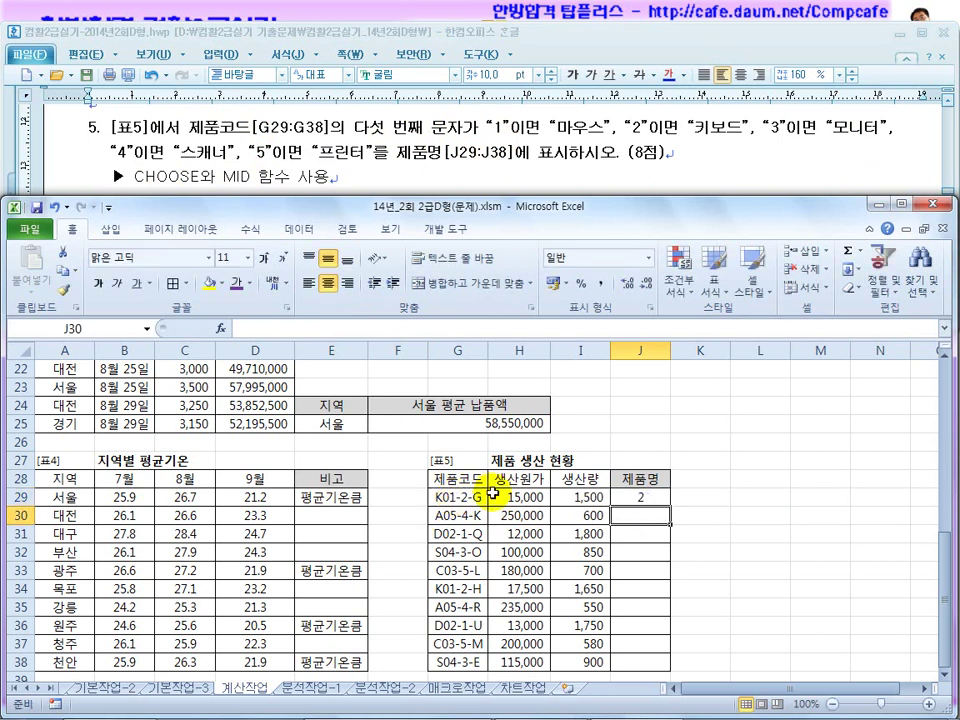
pyautogui.click(642, 499)
pyautogui.moveTo(670, 506); pyautogui.dragTo(655, 665)
# Try multiplying J29's MID formula by 1, and undo the change.
pyautogui.click(641, 497)
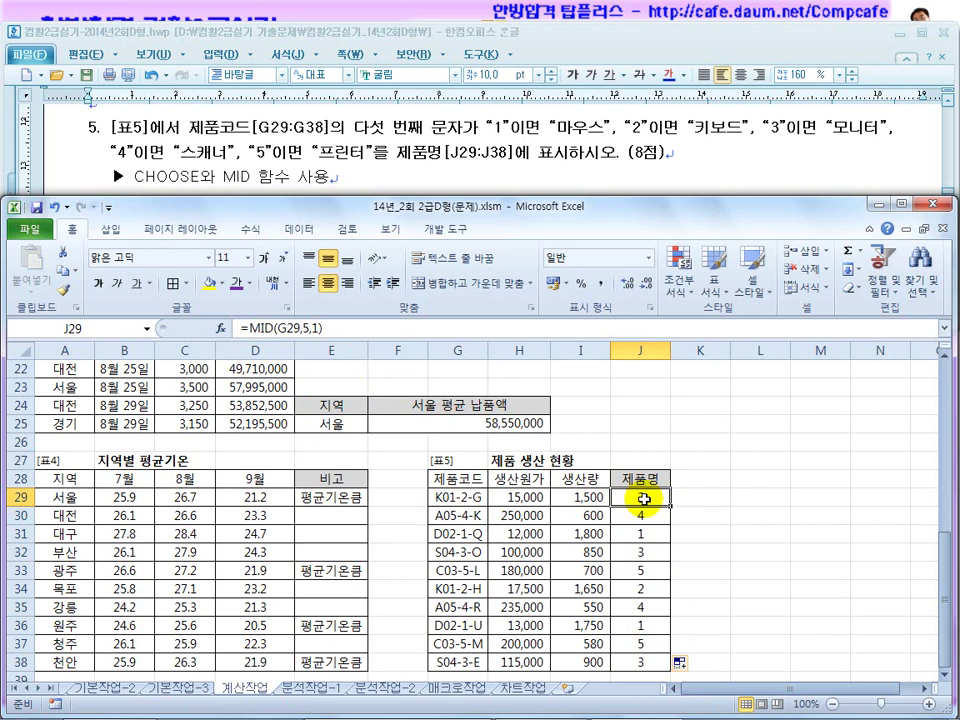
pyautogui.click(343, 325)
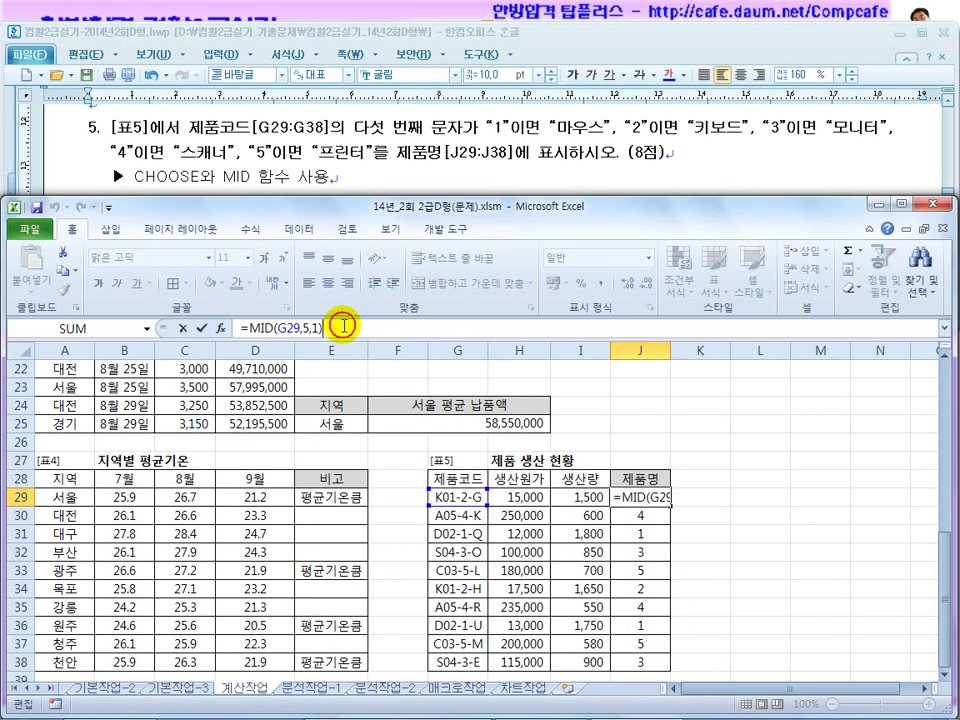
pyautogui.write('*1')
pyautogui.press('Return')
pyautogui.click(637, 496)
pyautogui.hotkey('ctrl', 'z')
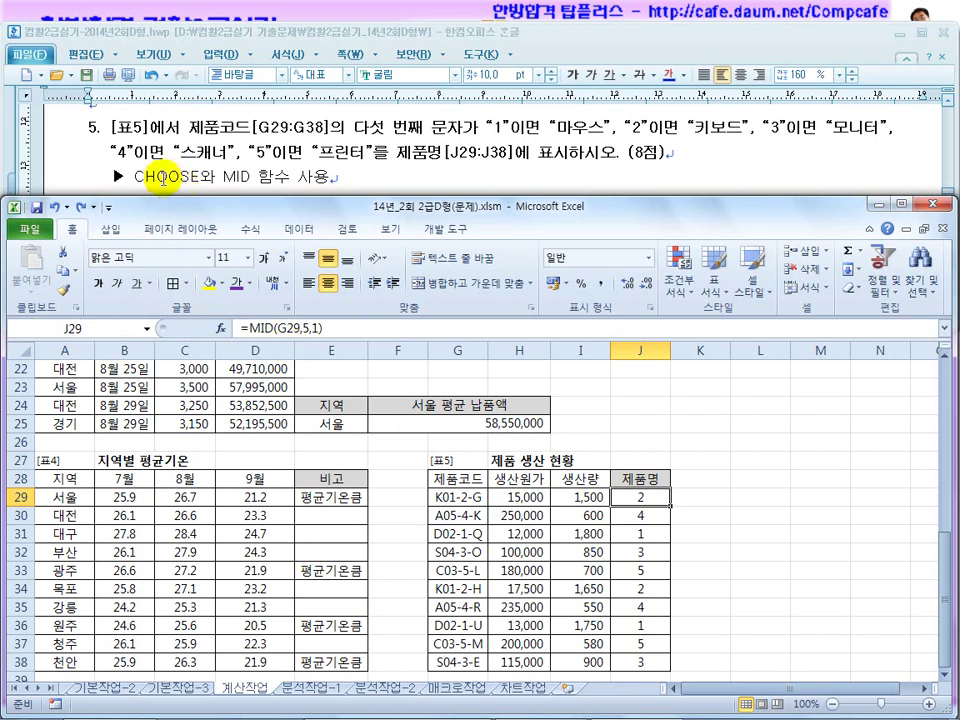
# Wrap J29's MID formula as the index of a CHOOSE function with five empty text choices.
pyautogui.click(247, 330)
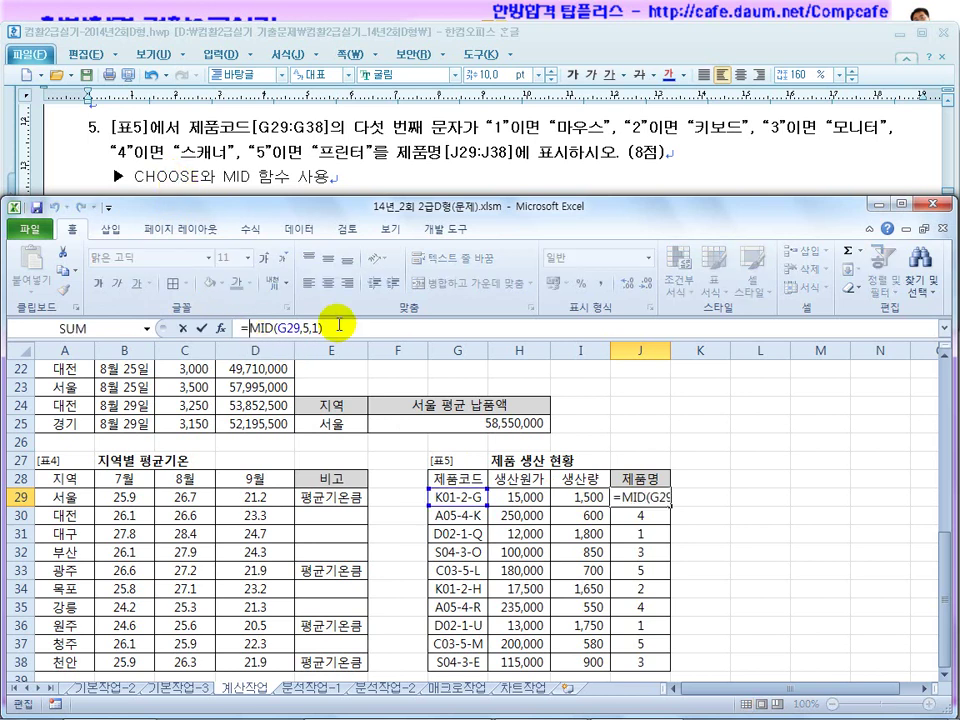
pyautogui.write('choose')
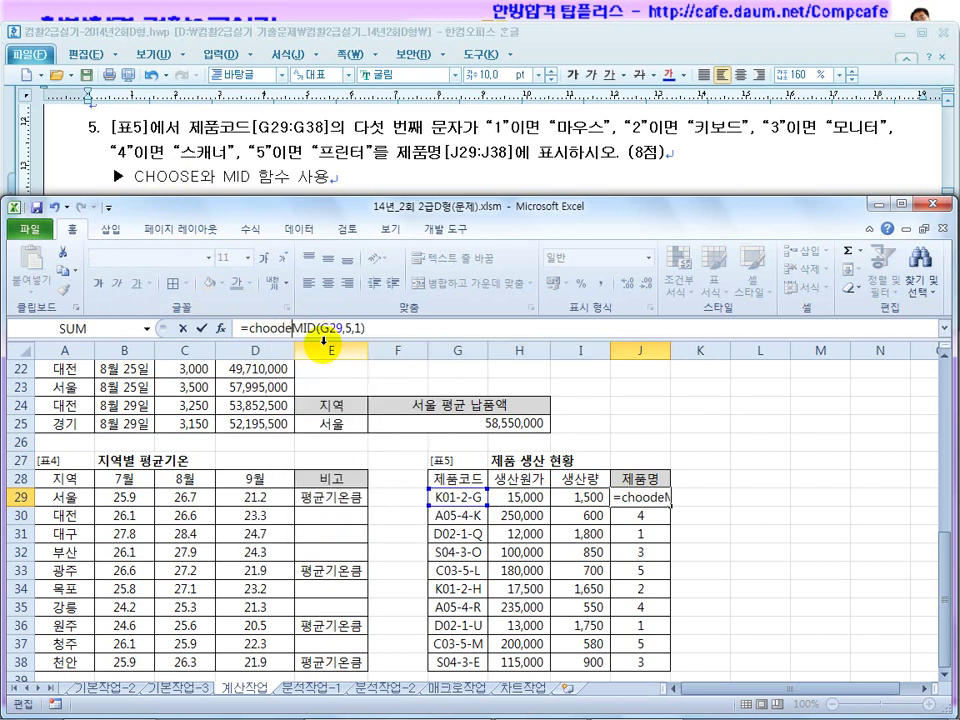
pyautogui.write('(')
pyautogui.click(398, 329)
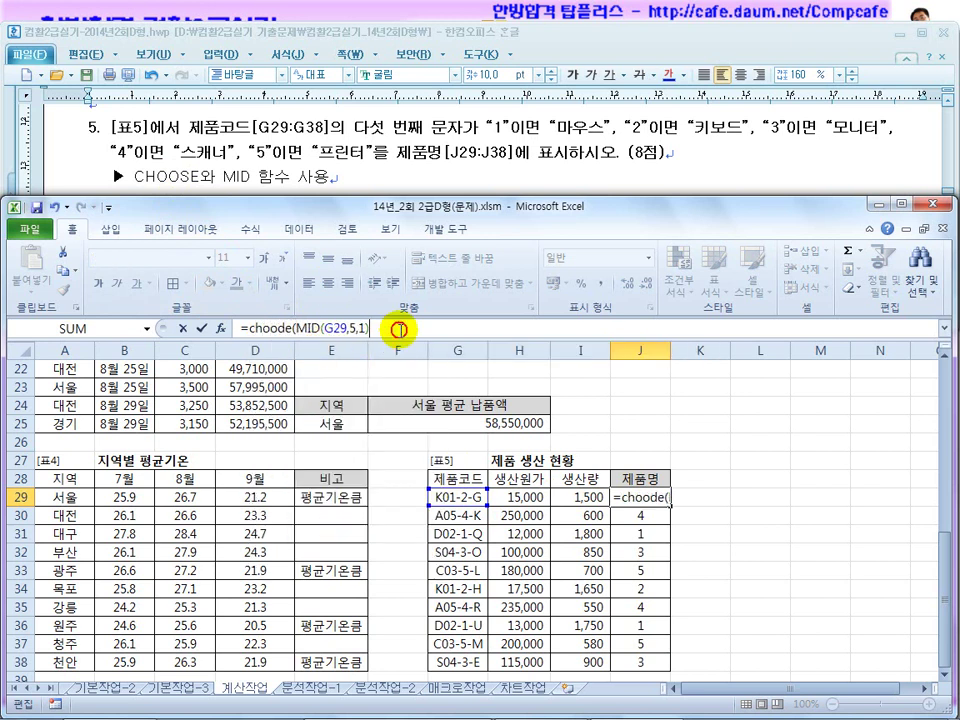
pyautogui.write(',')
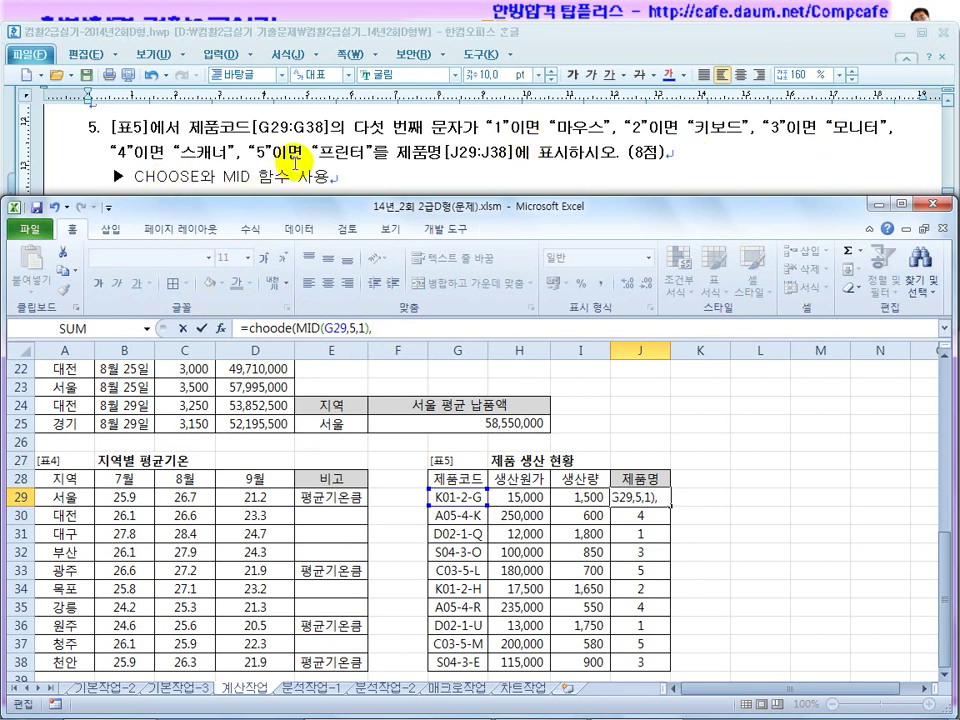
pyautogui.write('"","","","","')
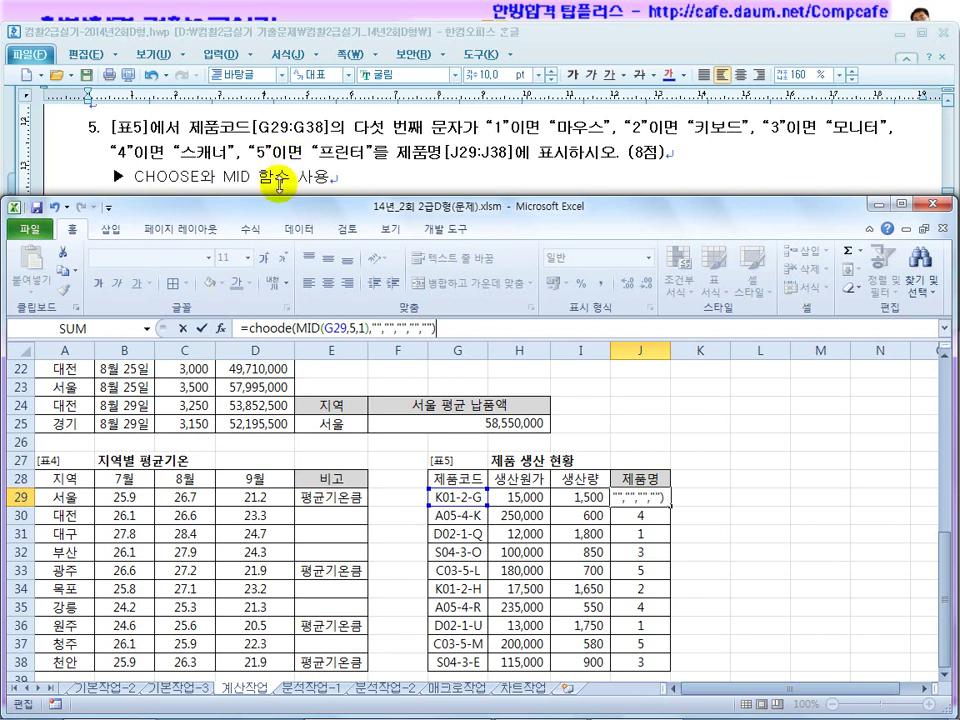
# Fill the first three choices of J29's formula with "마우스", "키보드" and "모니터".
pyautogui.click(379, 328)
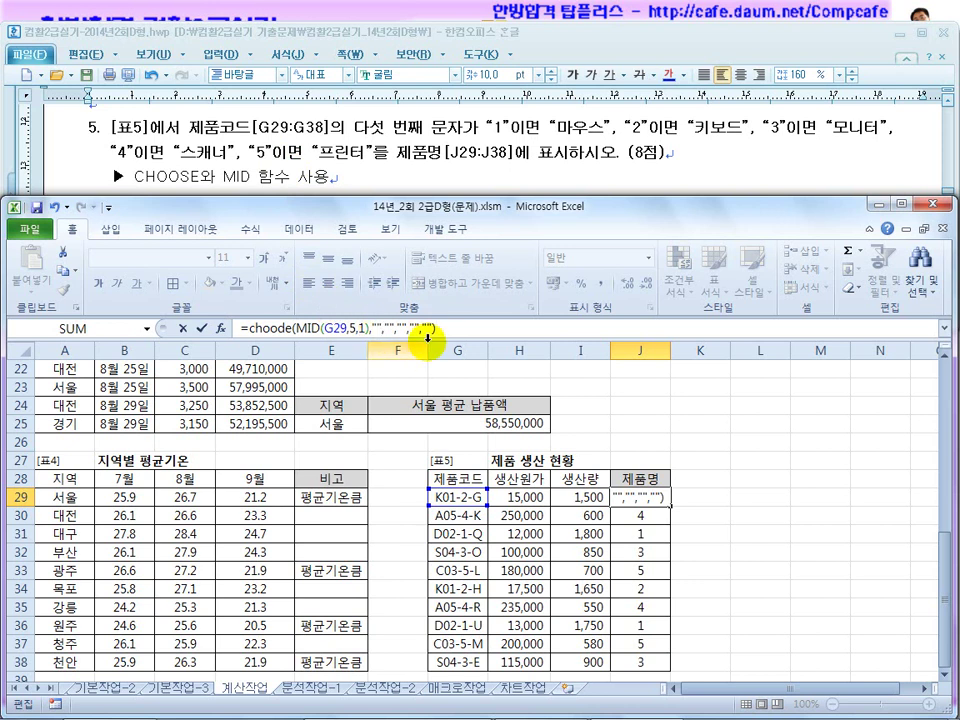
pyautogui.write('마우스')
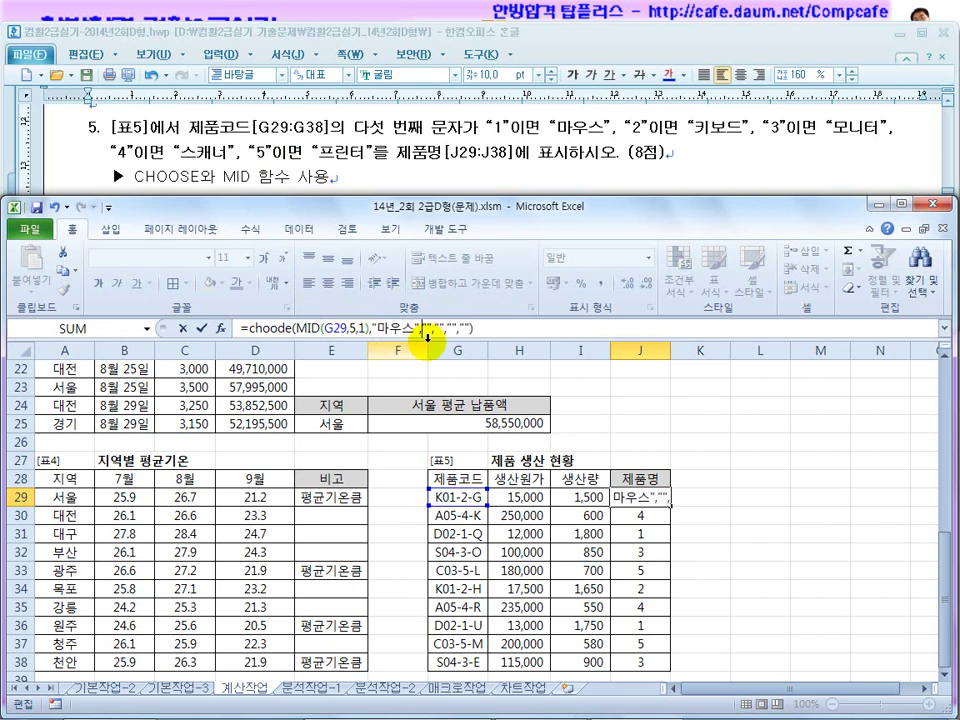
pyautogui.press('Right')
pyautogui.press('Right')
pyautogui.press('Right')
pyautogui.write('키보드')
pyautogui.press('Right')
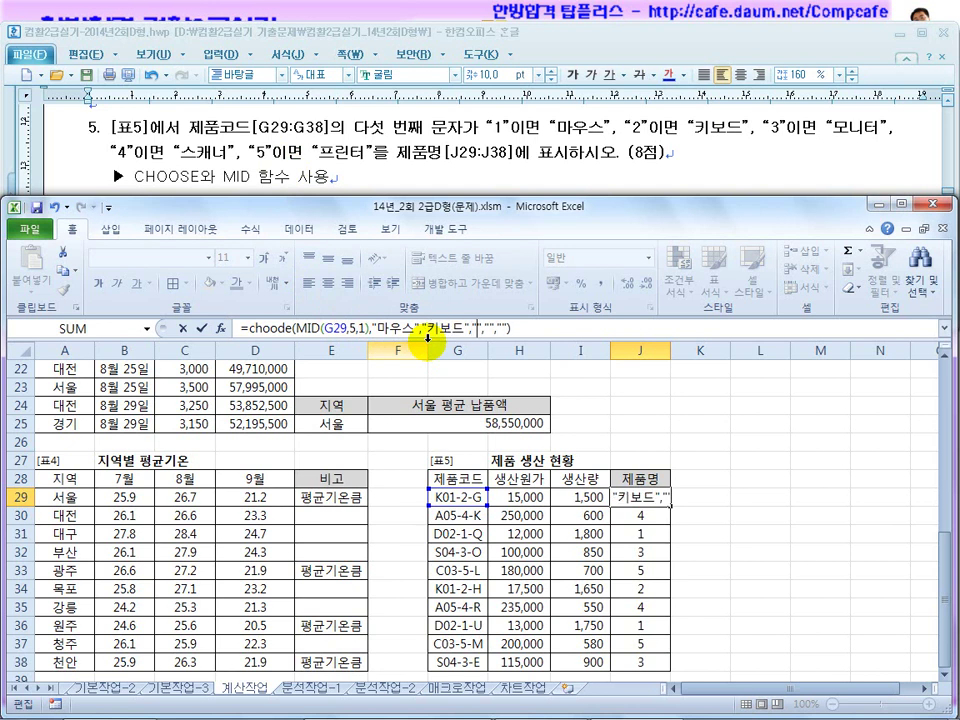
pyautogui.press('Right')
pyautogui.press('Right')
pyautogui.write('먼타')
pyautogui.press('BackSpace')
pyautogui.press('BackSpace')
pyautogui.write('모니터')
# Fill the last two choices of J29's formula with "스캐너" and "프린터", and commit the formula.
pyautogui.press('Right')
pyautogui.press('Right')
pyautogui.press('Right')
pyautogui.write('스캐너')
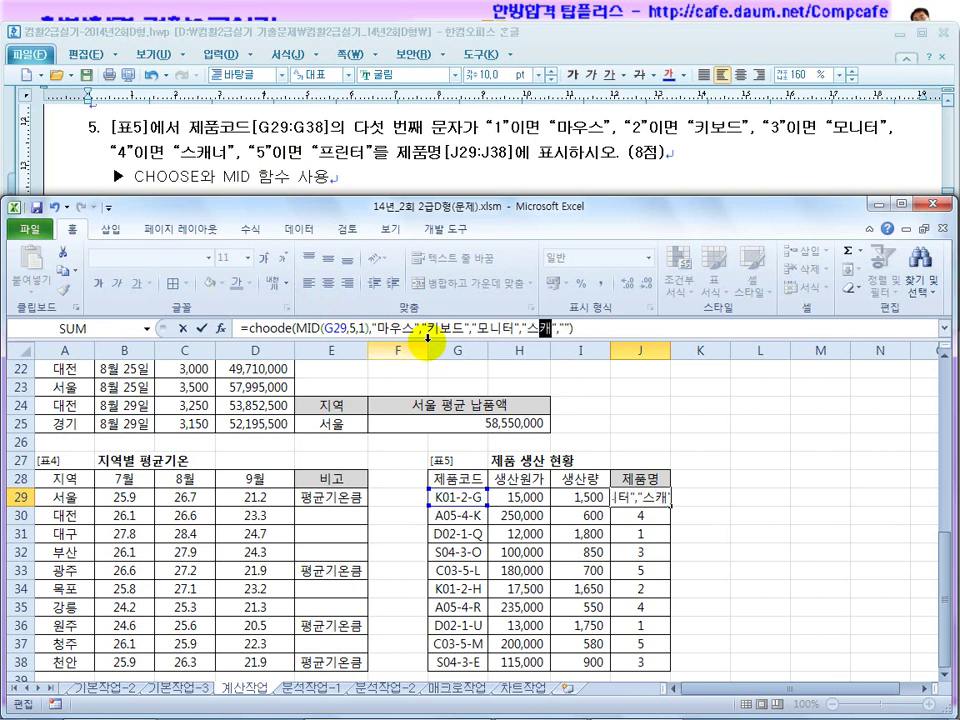
pyautogui.press('Right')
pyautogui.press('Right')
pyautogui.press('Right')
pyautogui.write('프린터')
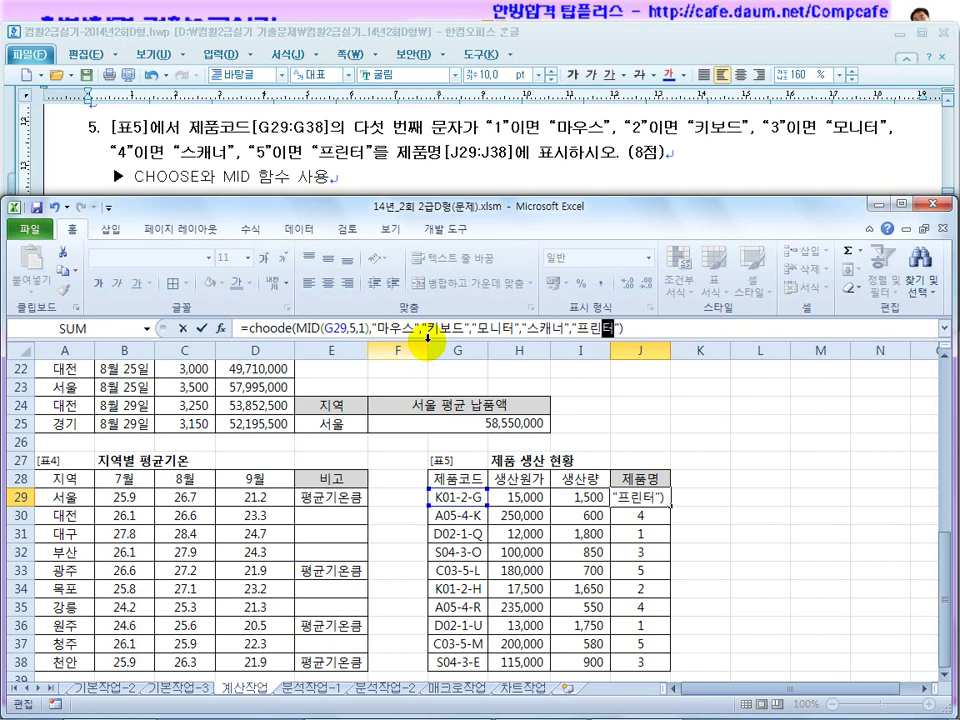
pyautogui.press('Return')
# Correct the misspelled function name "choode" in J29's formula to CHOOSE.
pyautogui.click(640, 497)
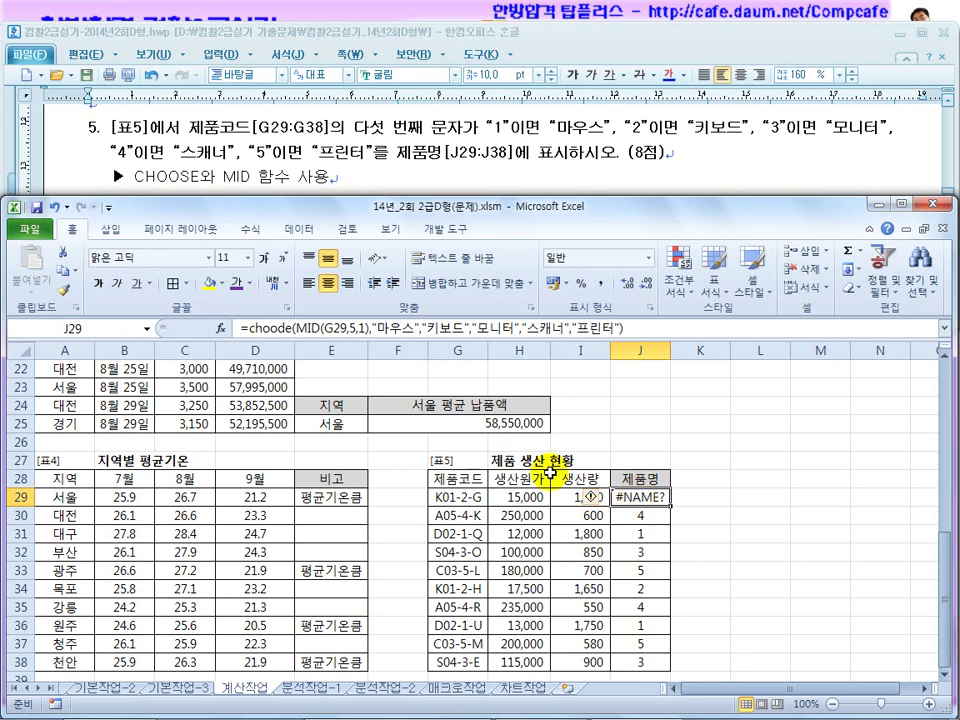
pyautogui.click(286, 334)
pyautogui.press('BackSpace')
pyautogui.write('ㄴ')
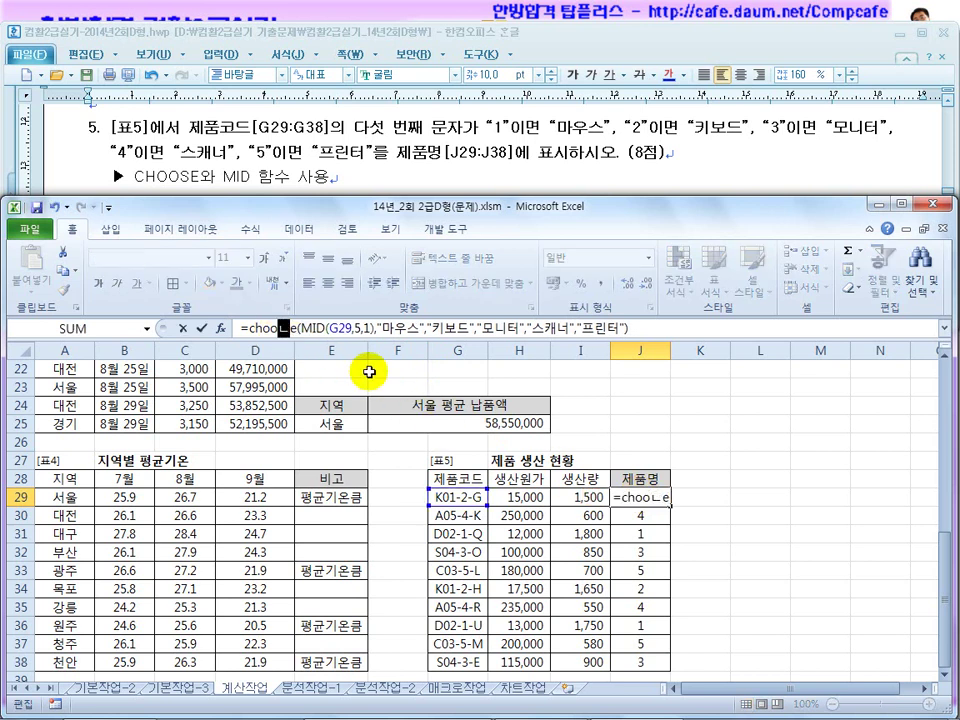
pyautogui.press('BackSpace')
pyautogui.press('Hangul')
pyautogui.write('s')
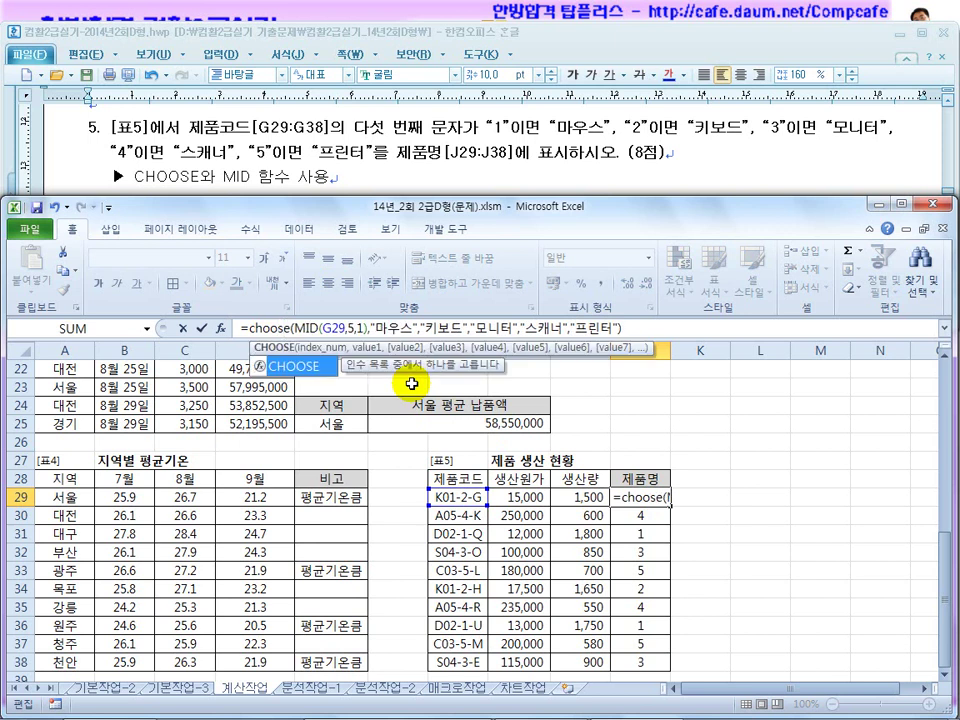
pyautogui.press('Return')
# Fill J29's CHOOSE formula down the 제품명 column to J38.
pyautogui.click(645, 503)
pyautogui.moveTo(668, 505); pyautogui.dragTo(668, 672)
pyautogui.click(677, 564)
pyautogui.click(660, 557)
pyautogui.click(700, 540)
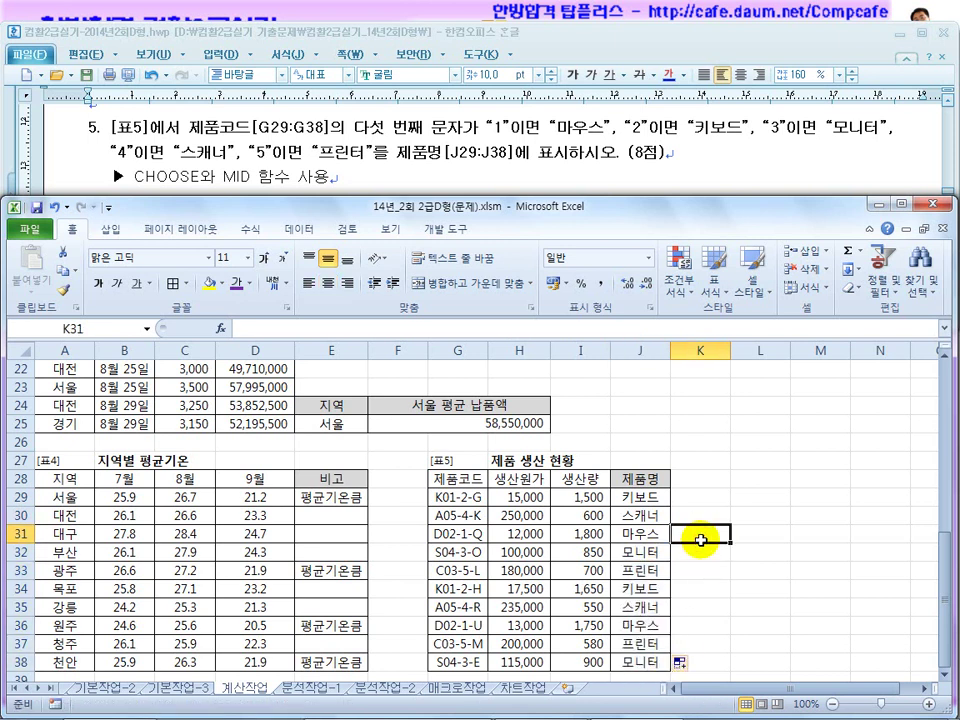
# Switch to the Hangul document to read on from task 5 to the 문제3 분석작업 section.
pyautogui.click(244, 129)
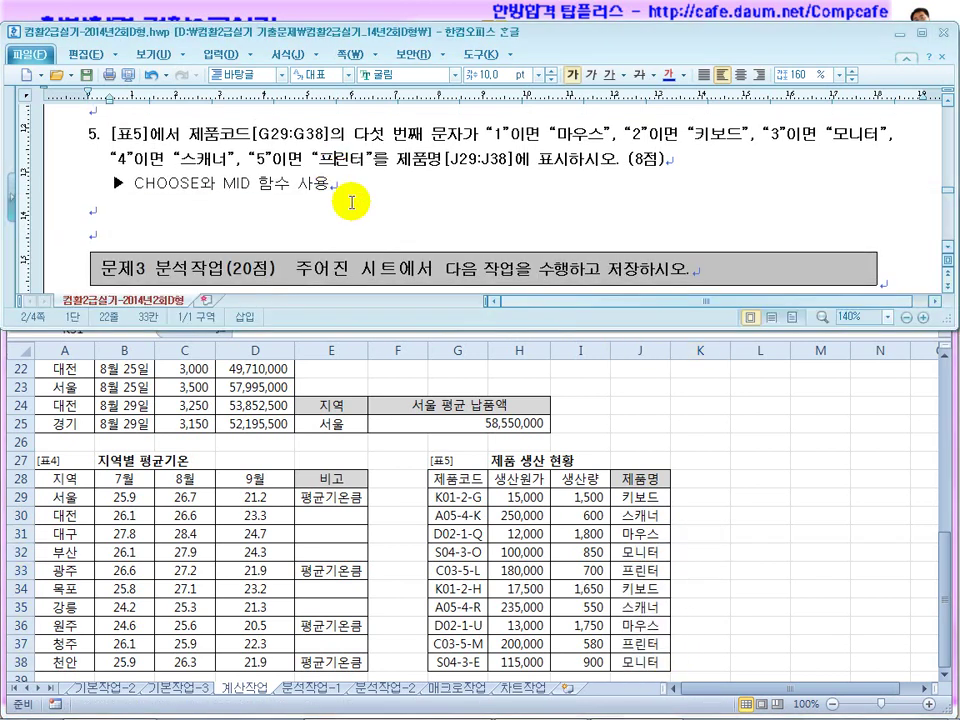